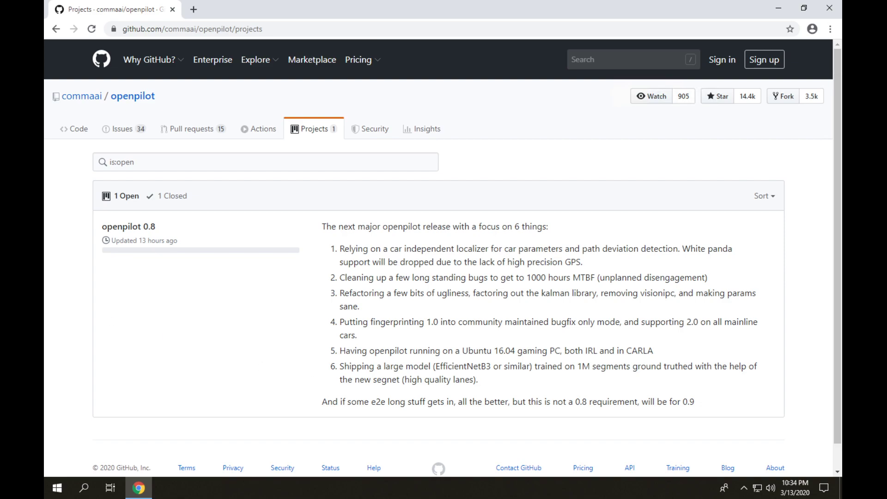
Open the copied YouTube link of the video "Tar Lines ARGH" in place of the openpilot projects page
left_click(282, 33)
right_click(337, 30)
left_click(335, 112)
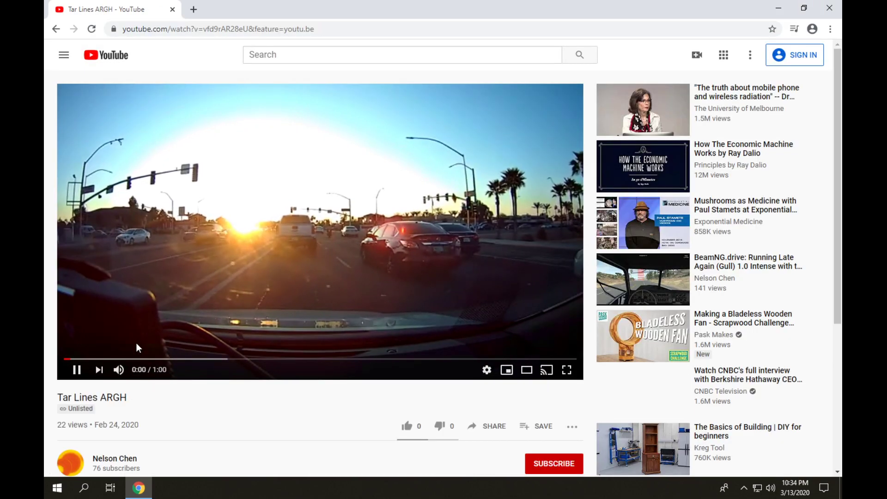
Skip through the "Tar Lines ARGH" video to examine the road markings, pausing it at 0:42
left_click(187, 360)
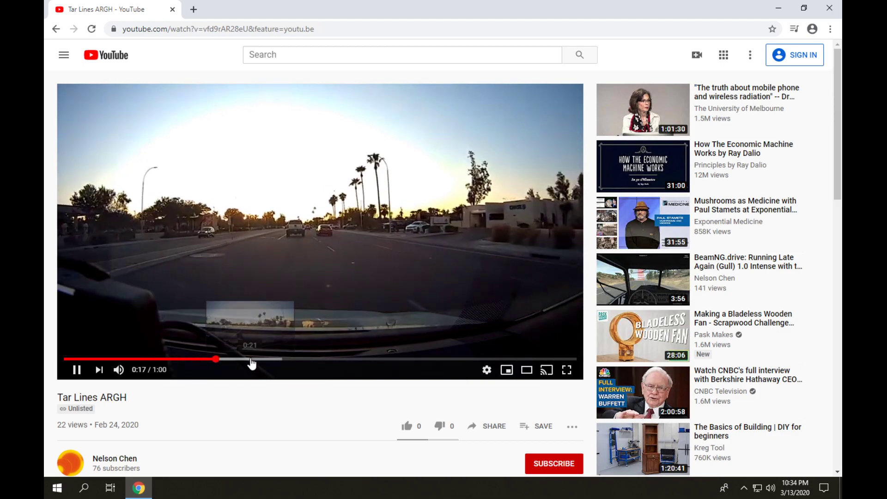
left_click(252, 360)
left_click(282, 361)
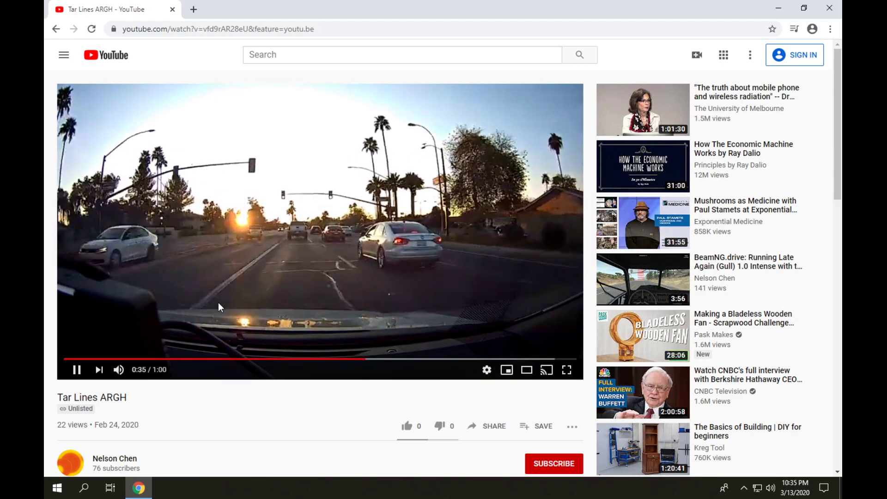
left_click(189, 265)
left_click(191, 265)
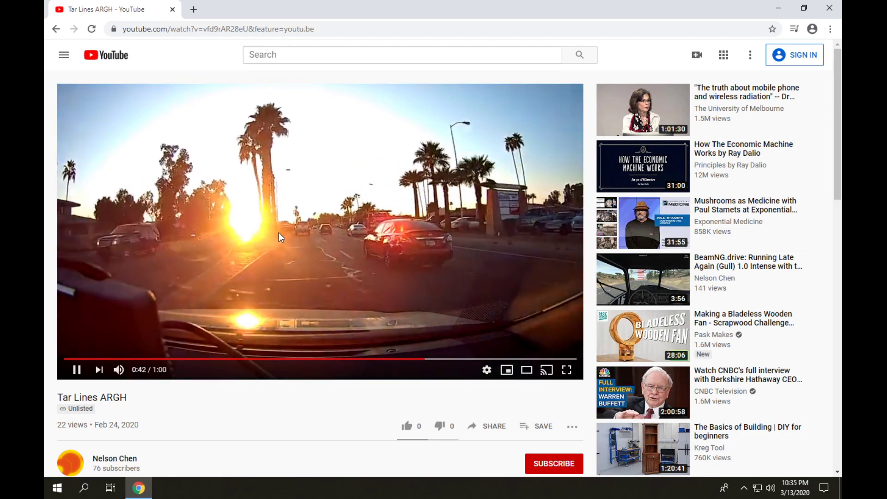
left_click(279, 232)
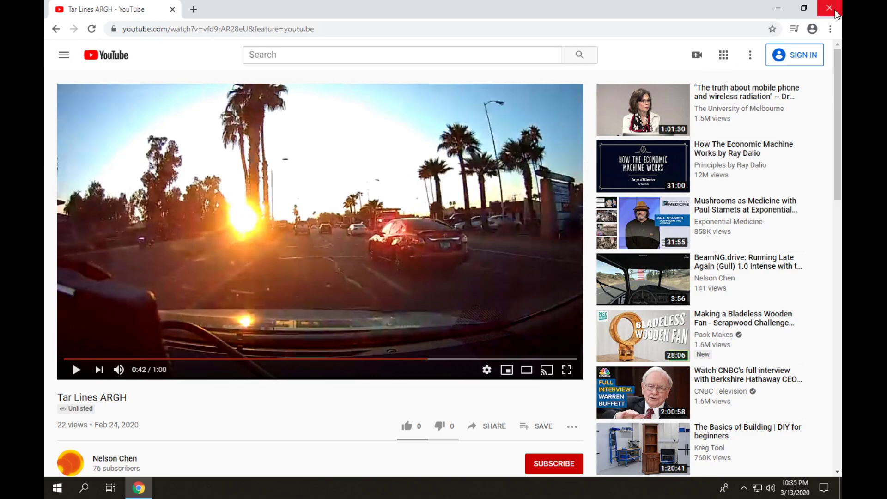
Close the browser, start Google Chrome again from the desktop and go to github.com
left_click(835, 12)
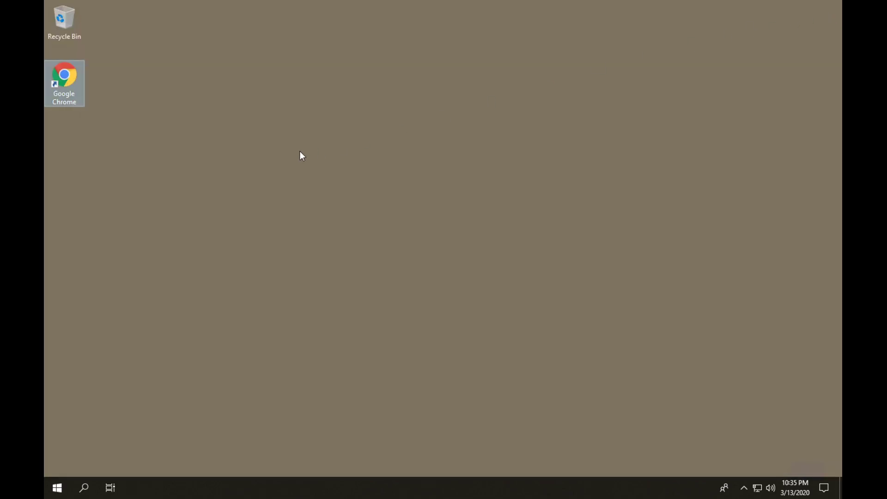
left_click(57, 488)
left_click(437, 282)
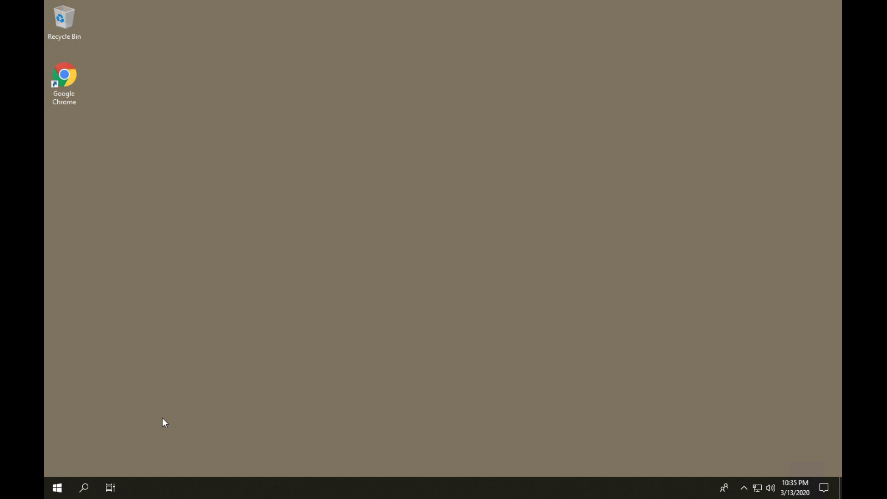
double_click(70, 97)
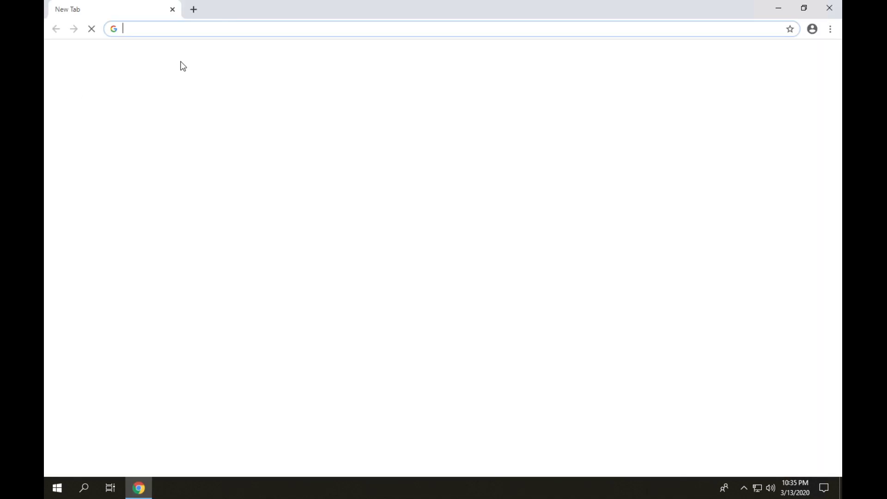
type("github.com")
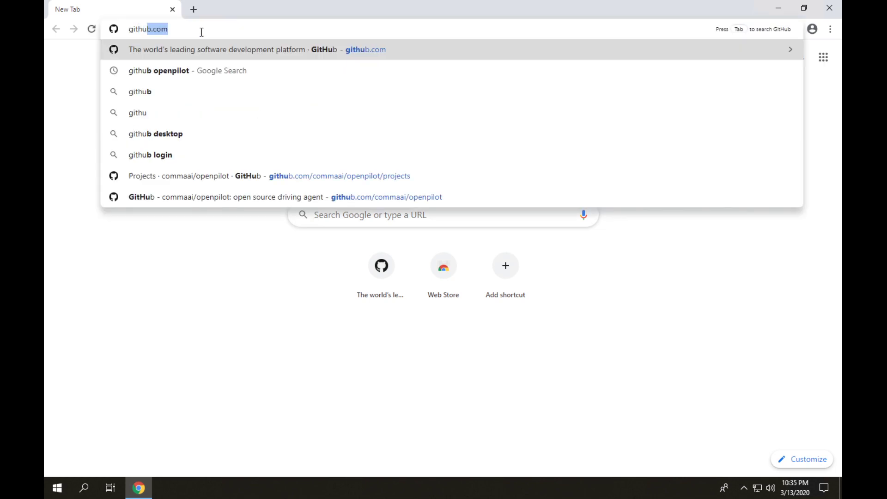
key("Return")
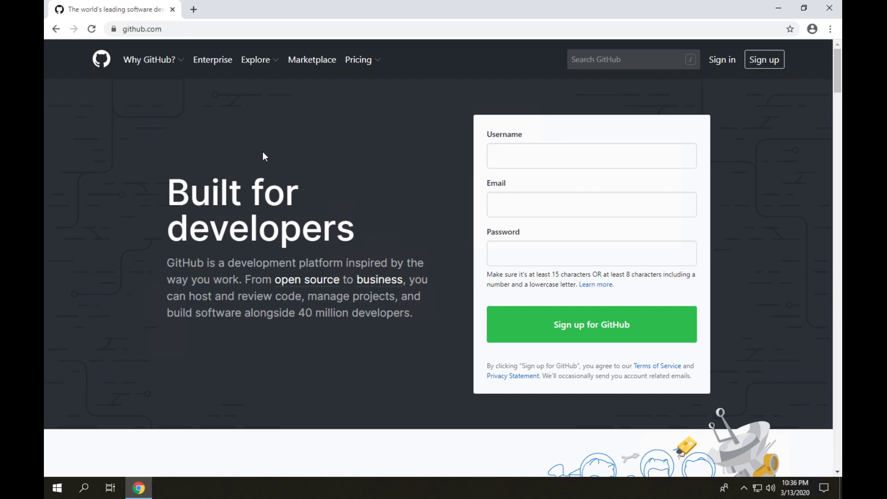
Sign in to GitHub with the account's email address and password
left_click(714, 60)
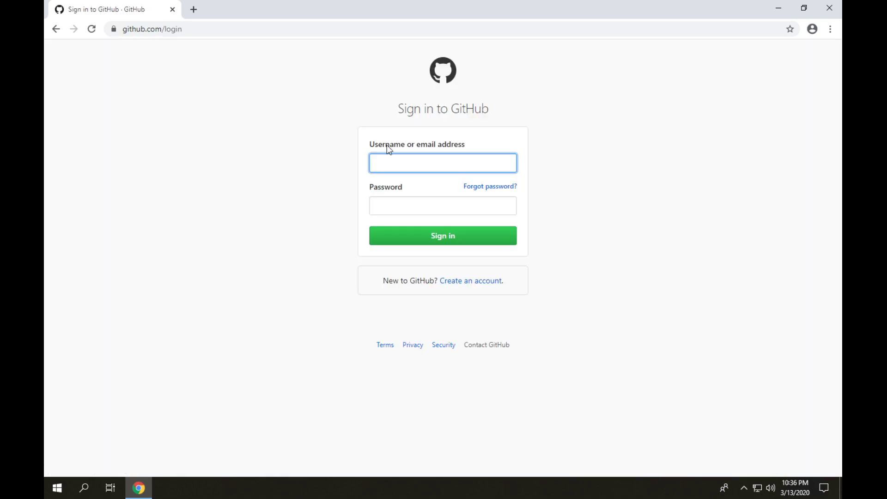
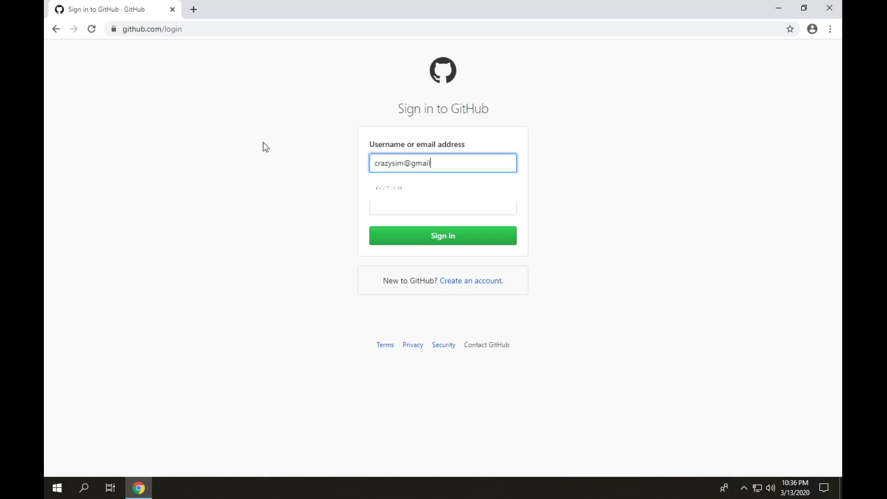
key("Tab")
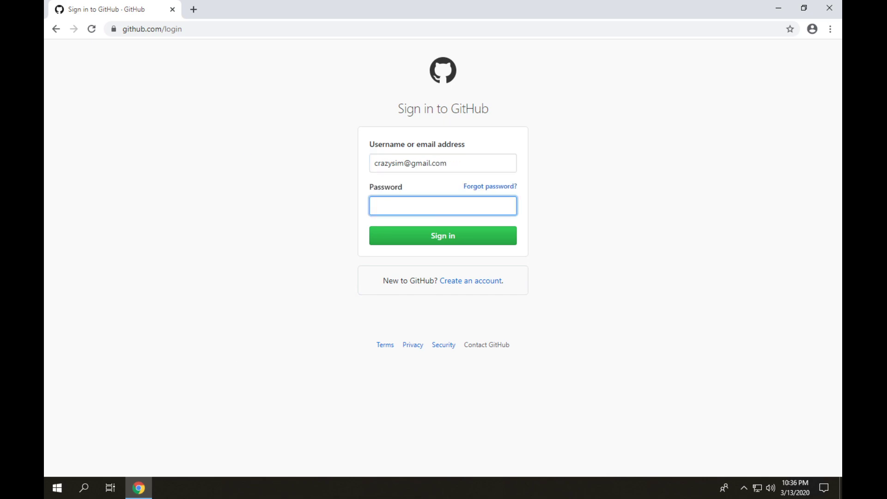
key("ctrl+v")
left_click(442, 238)
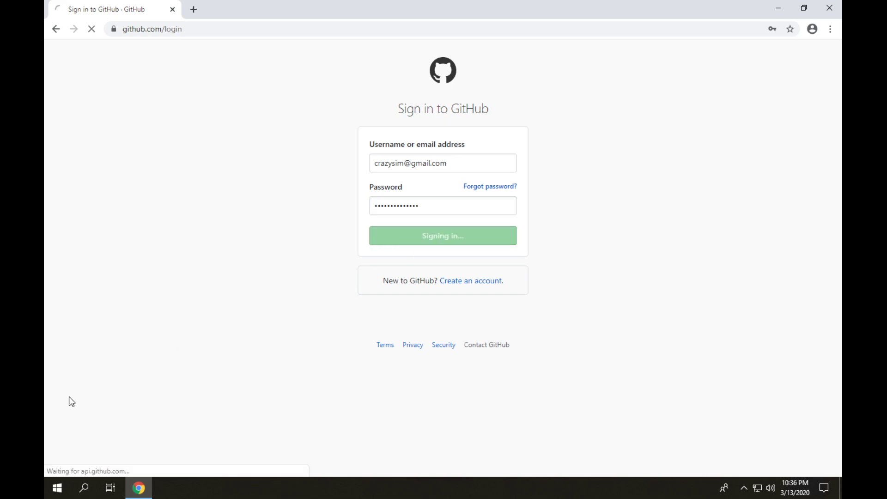
Enter the two-factor authentication code and verify it to complete the GitHub sign-in
left_click(395, 278)
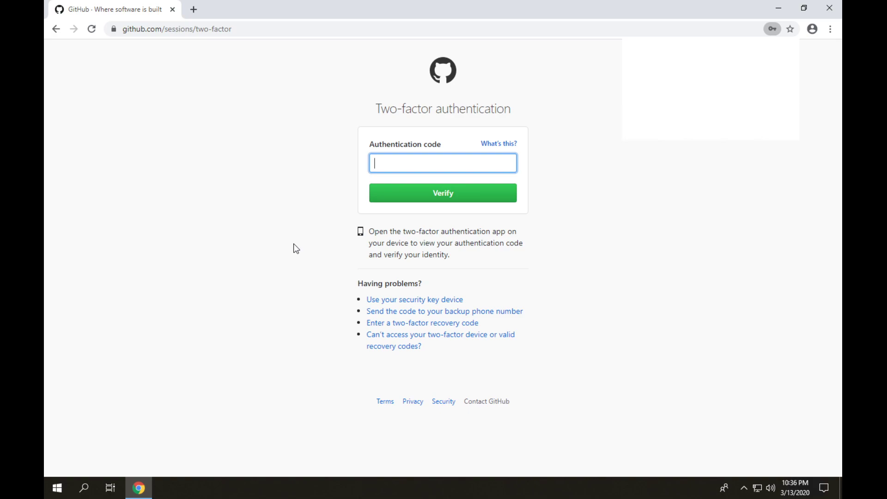
left_click(415, 193)
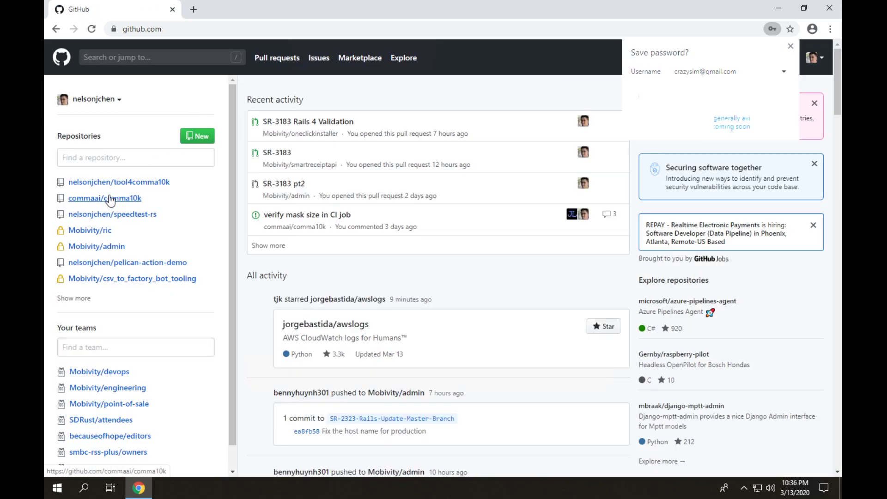
Open the commaai/comma10k repository, dismissing the offer to save the password and checking the clone options
left_click(130, 198)
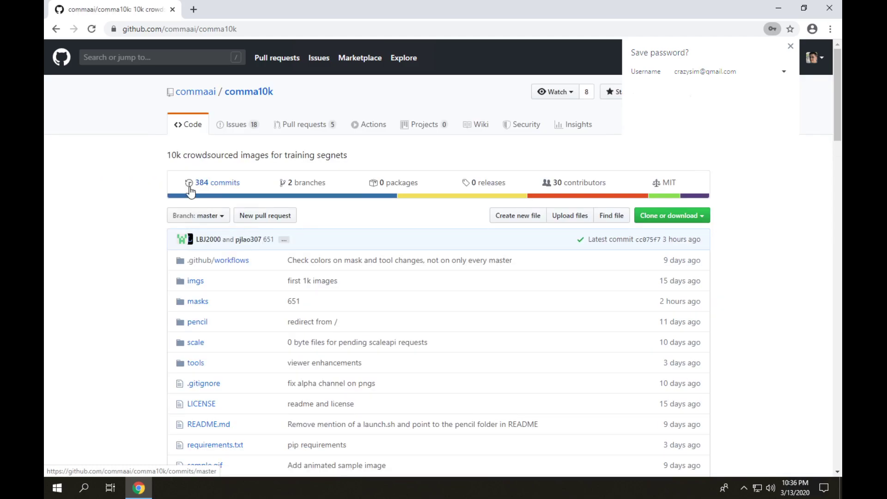
left_click(789, 47)
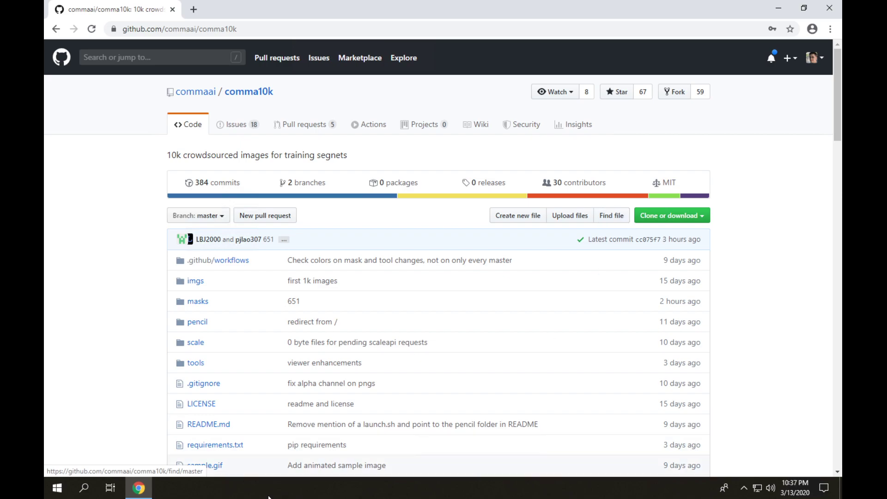
left_click(661, 221)
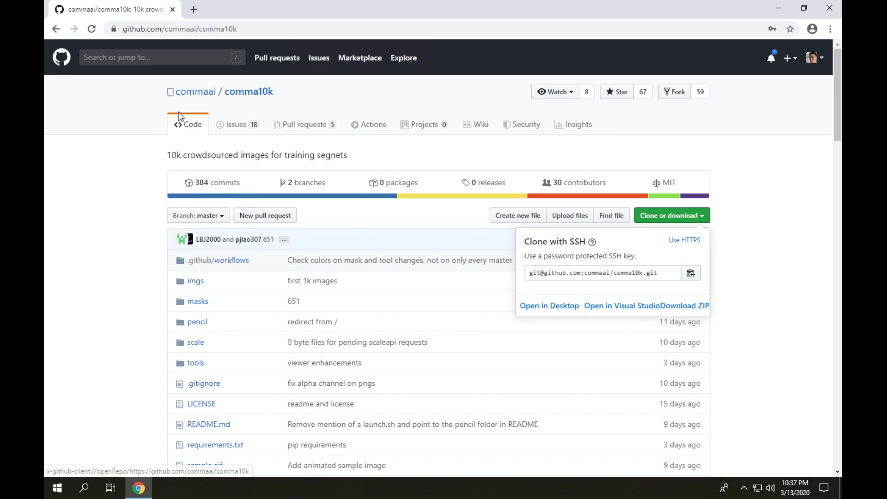
left_click(281, 93)
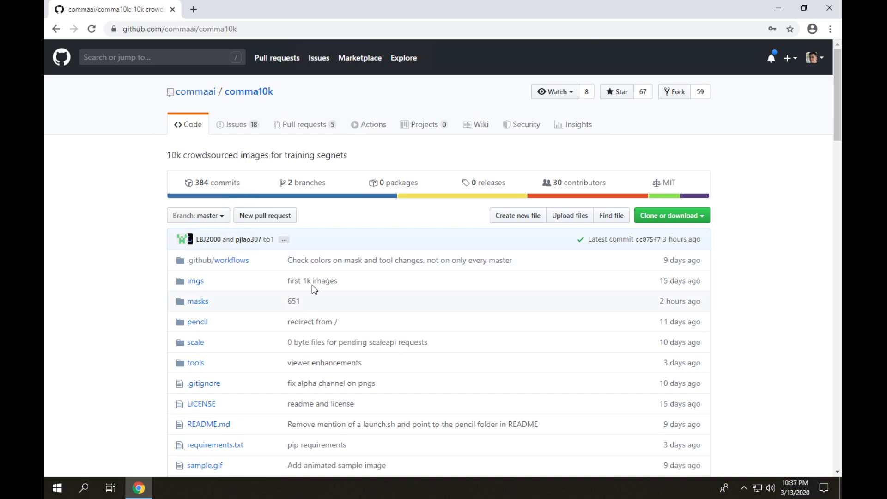
Try to open comma10k in GitHub Desktop, then download GitHub Desktop for Windows (64bit) and run its installer
left_click(669, 213)
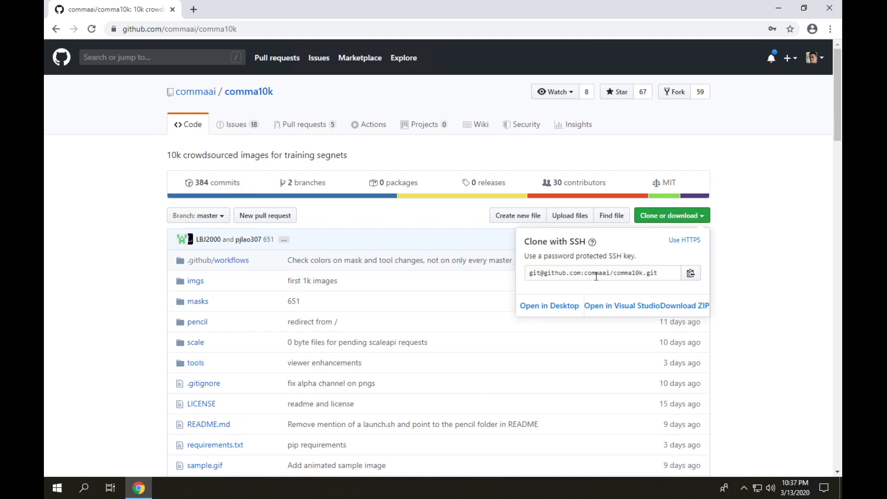
left_click(556, 307)
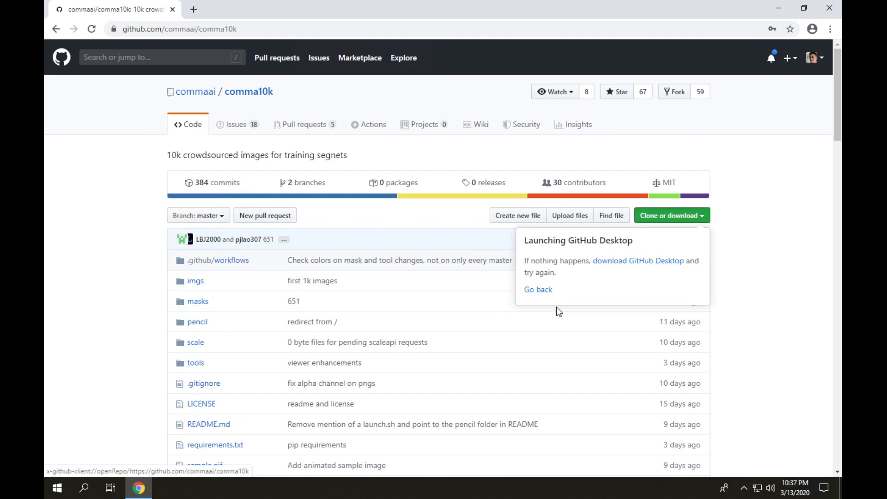
left_click(634, 263)
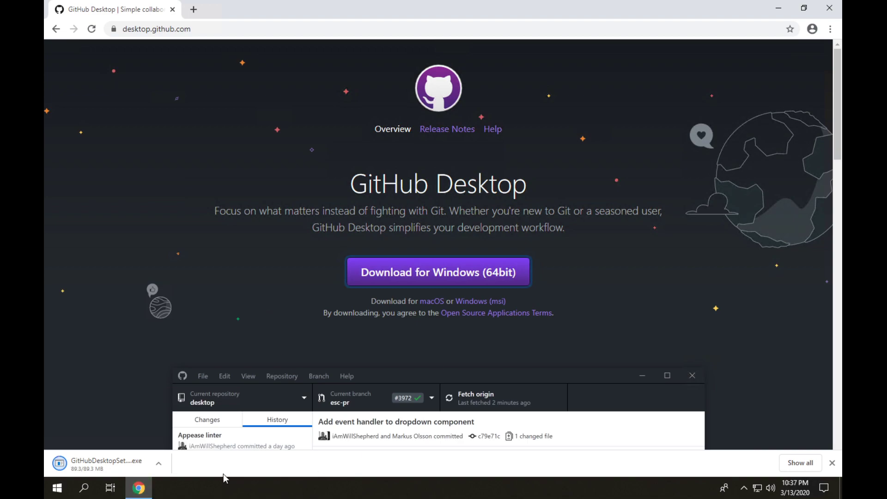
left_click(136, 466)
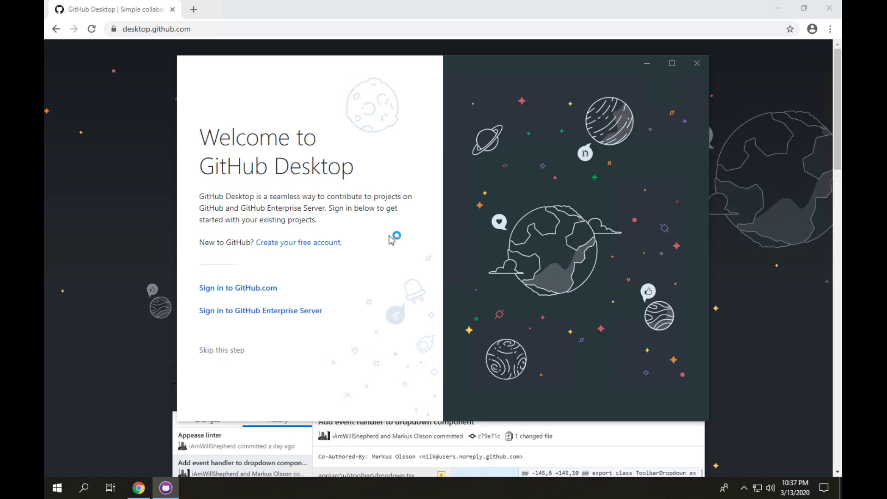
Sign in to GitHub.com from the GitHub Desktop welcome screen with the account's email address and password
left_click(240, 288)
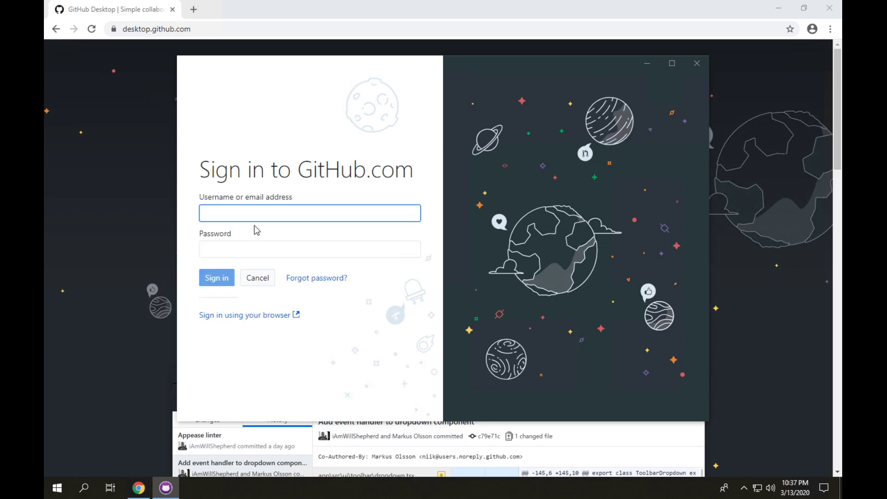
key("Tab")
type("••••••••••••••")
key("Return")
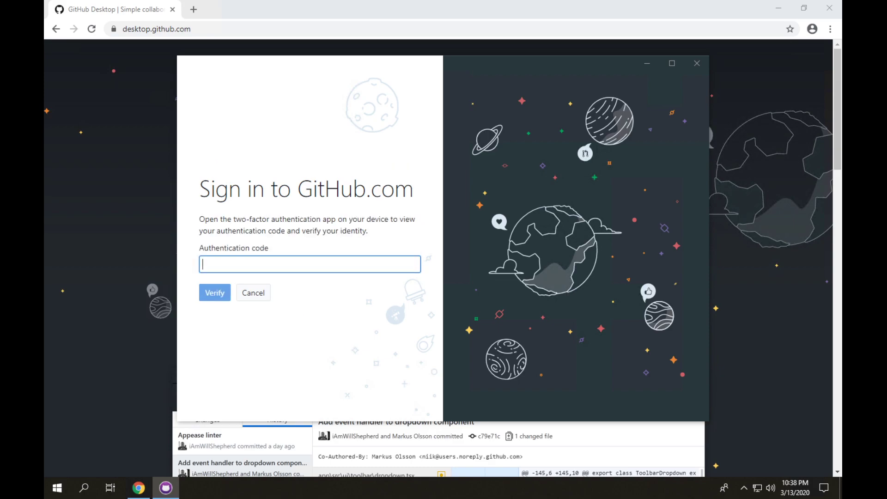
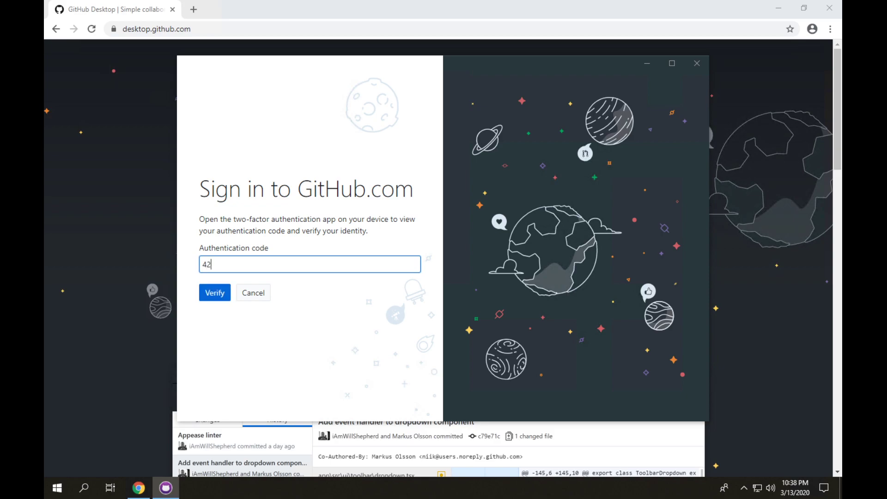
Enter and verify the two-factor authentication code in GitHub Desktop
key("Return")
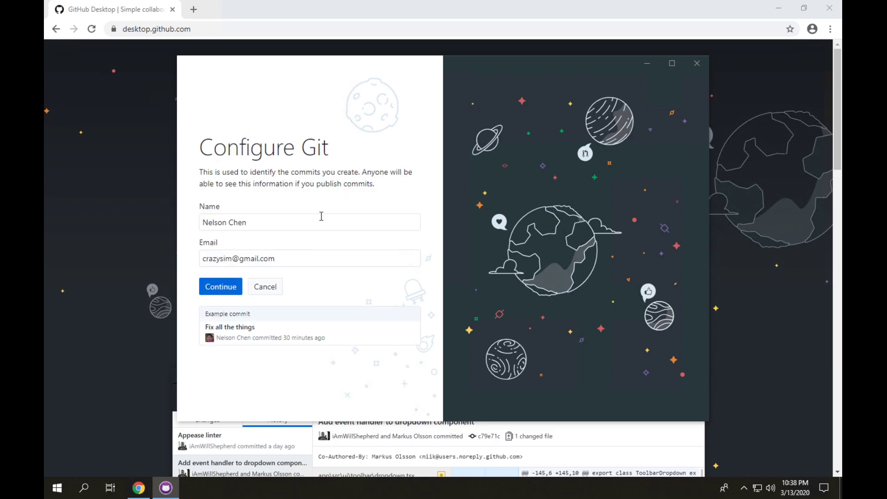
Accept the prefilled Git name and email and finish the setup with periodic usage stats enabled
left_click(228, 284)
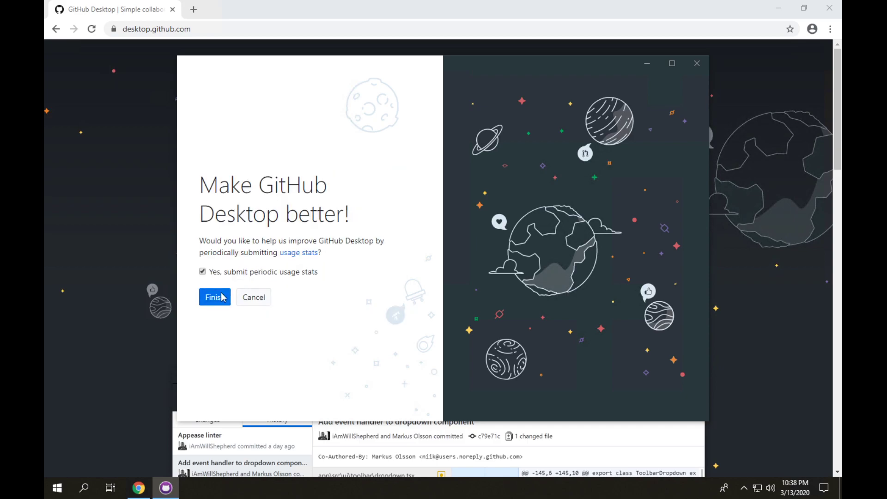
left_click(221, 292)
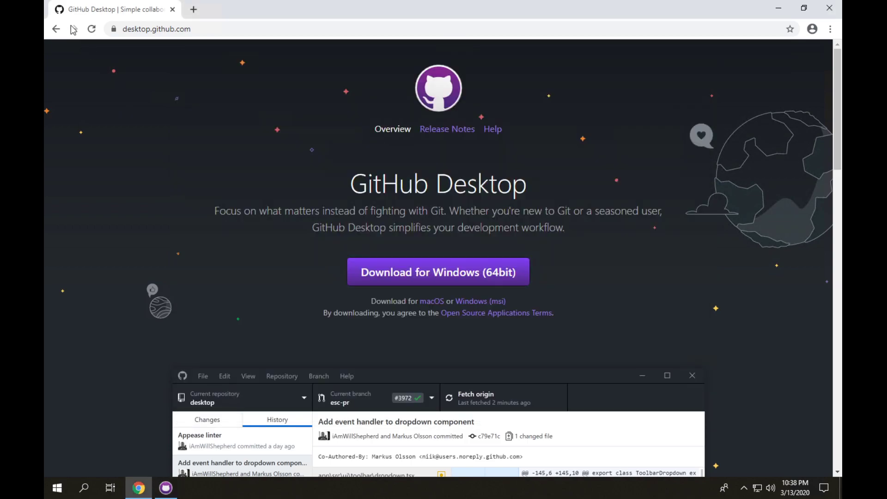
Return to the commaai/comma10k page in Chrome and go to the account's existing fork through the Fork option
left_click(59, 29)
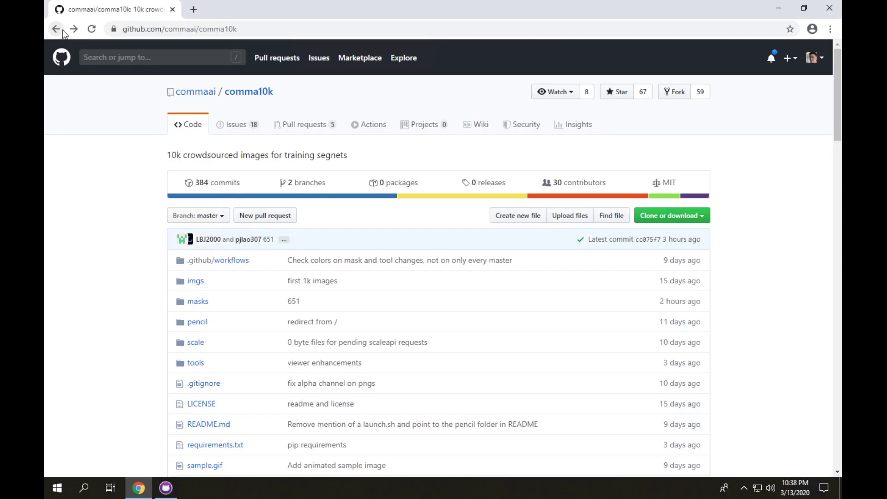
left_click(665, 95)
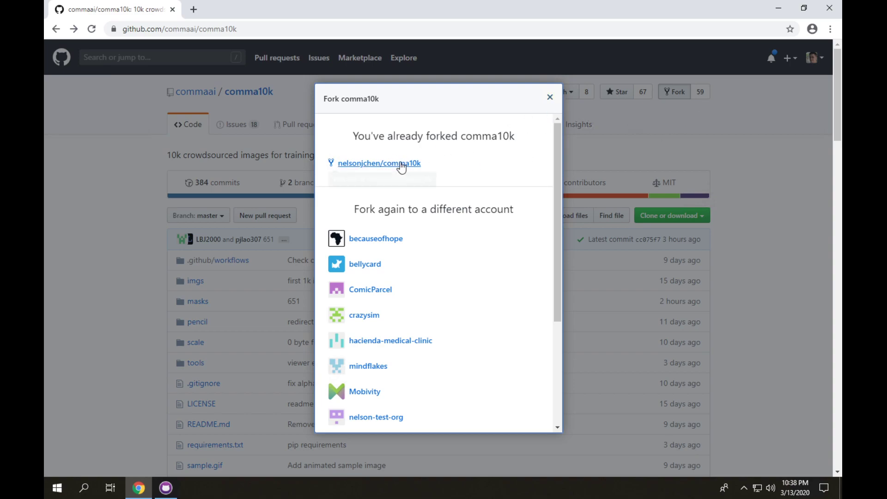
left_click(366, 162)
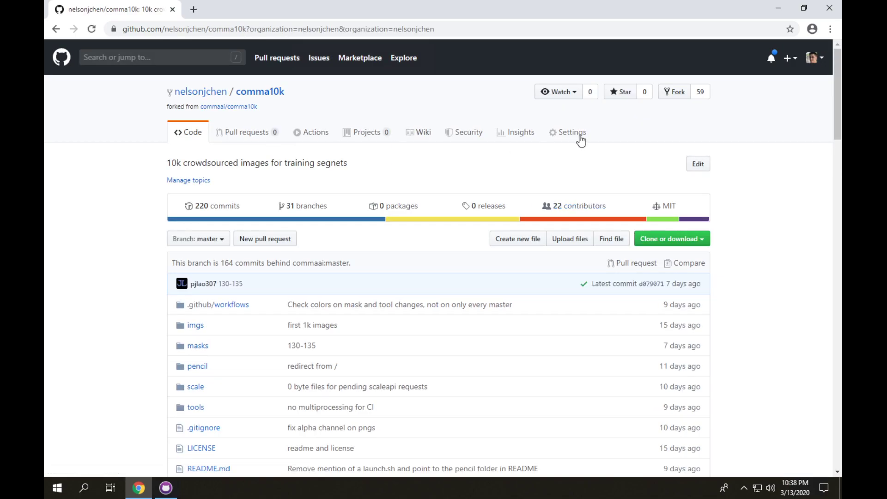
Open the comma10k fork in GitHub Desktop from its clone options and allow the browser to launch the application
left_click(648, 249)
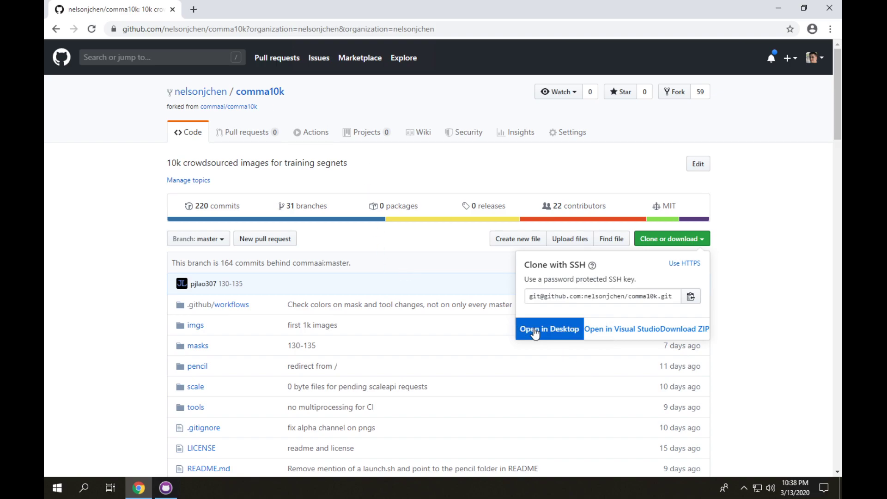
left_click(549, 329)
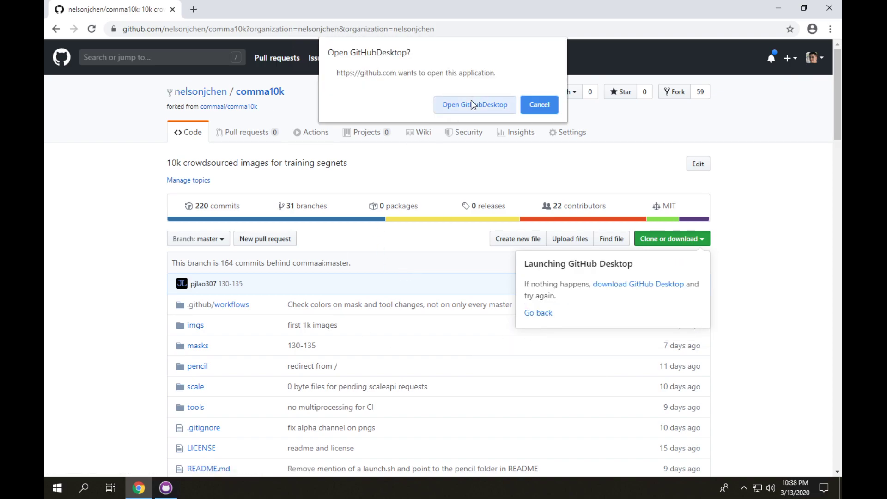
left_click(447, 104)
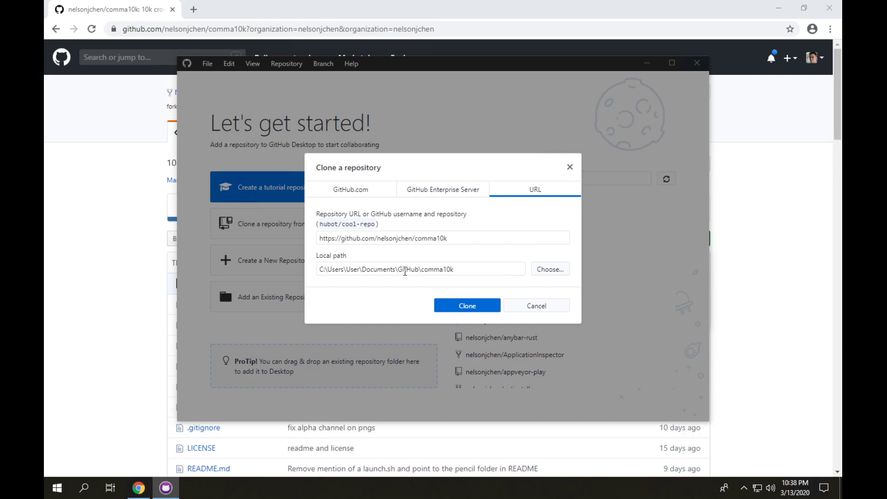
Remove the GitHub folder from the clone's local path and start cloning the comma10k fork
double_click(405, 270)
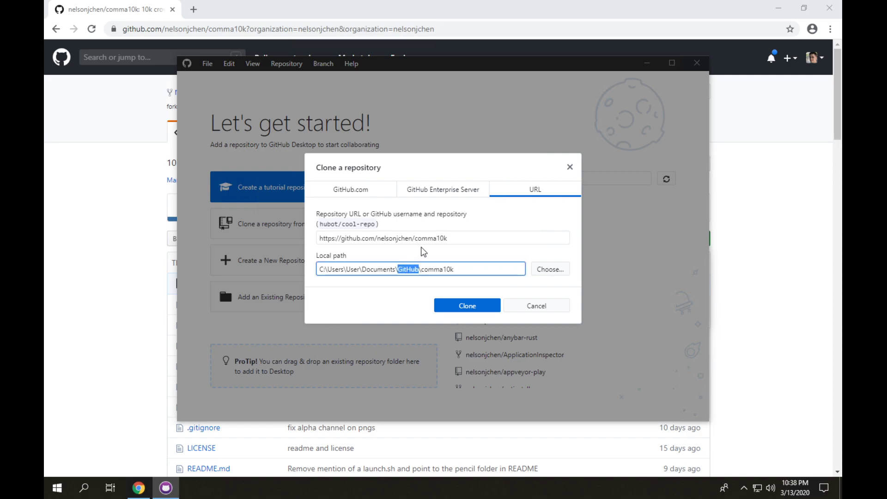
left_click(396, 273)
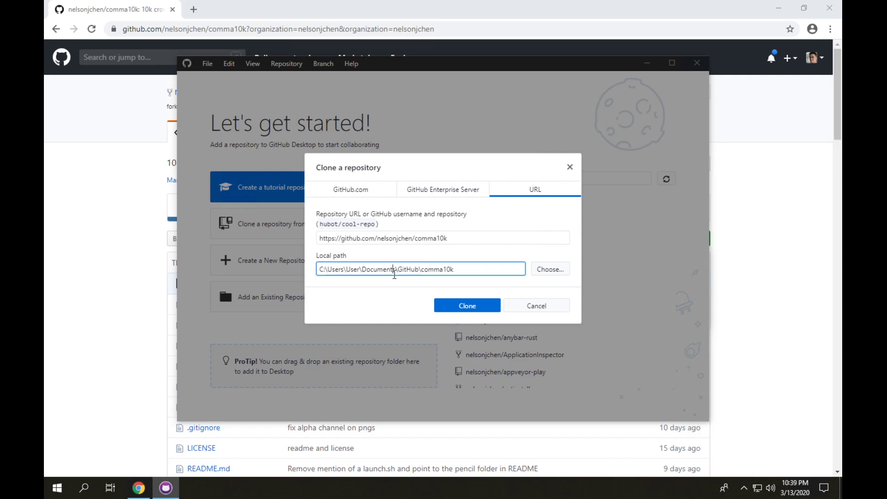
double_click(406, 269)
key("BackSpace")
key("BackSpace")
left_click(454, 307)
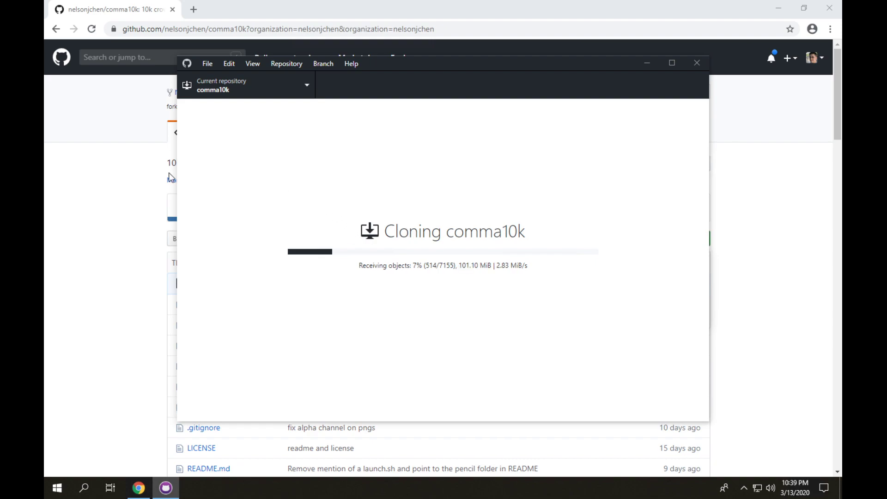
Switch to Chrome, search for gimp and download the GIMP 2.10.18 Windows installer directly from the official downloads page
left_click(138, 487)
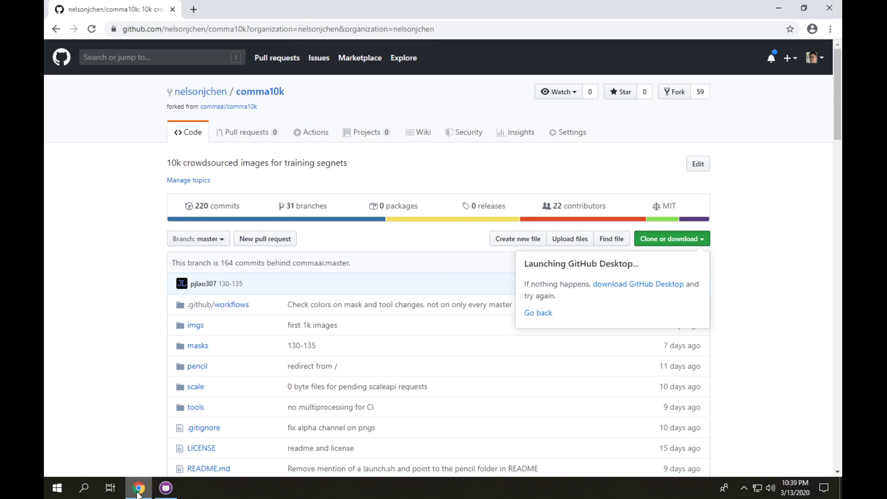
left_click(249, 29)
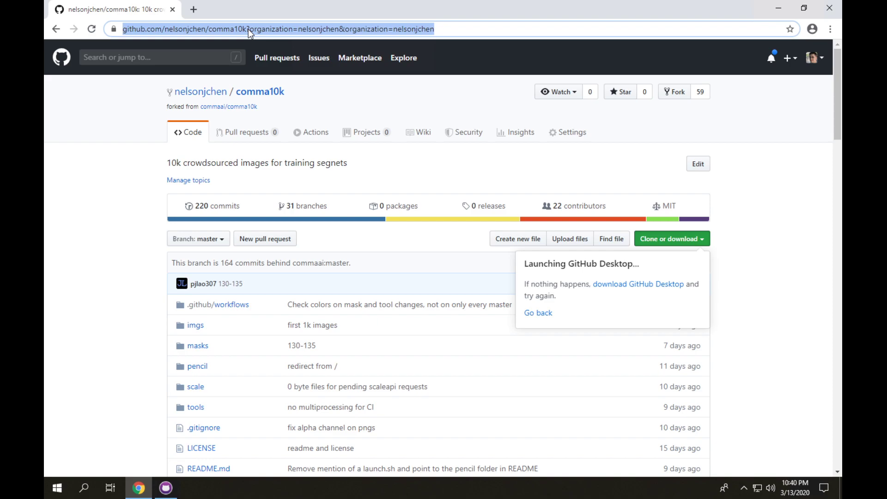
type("gimp")
key("Return")
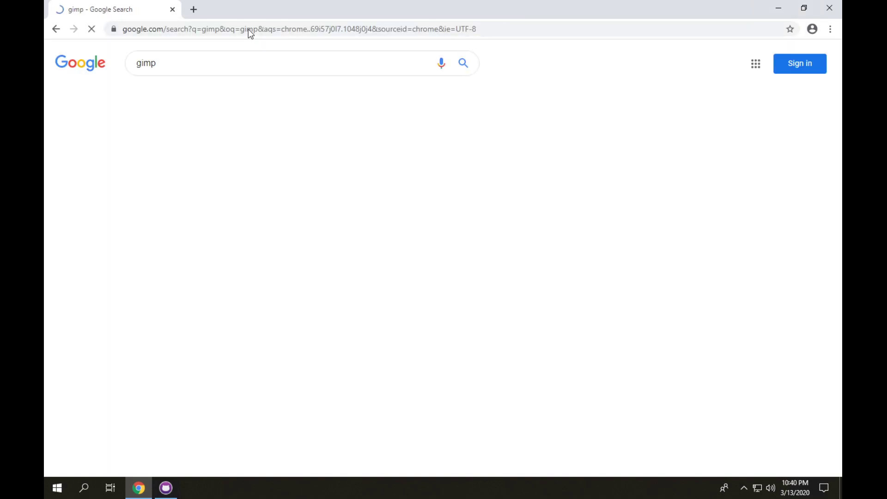
left_click(193, 249)
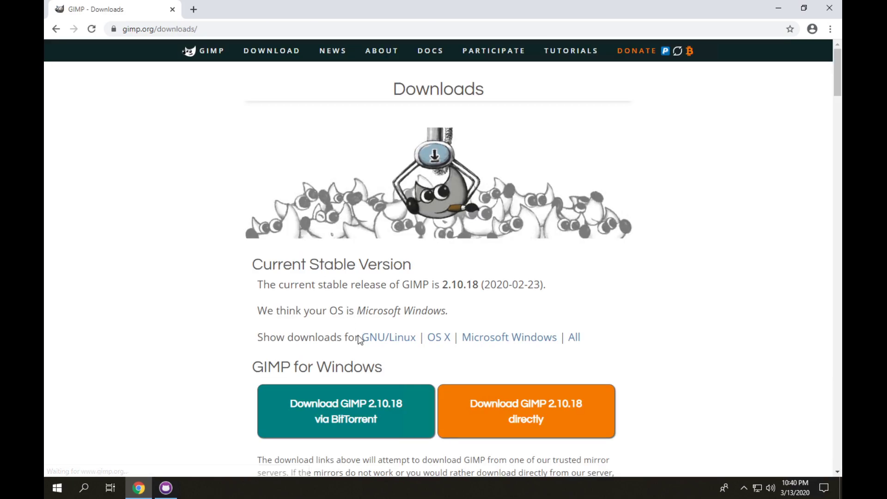
scroll(350, 324, "down", 2)
left_click(535, 297)
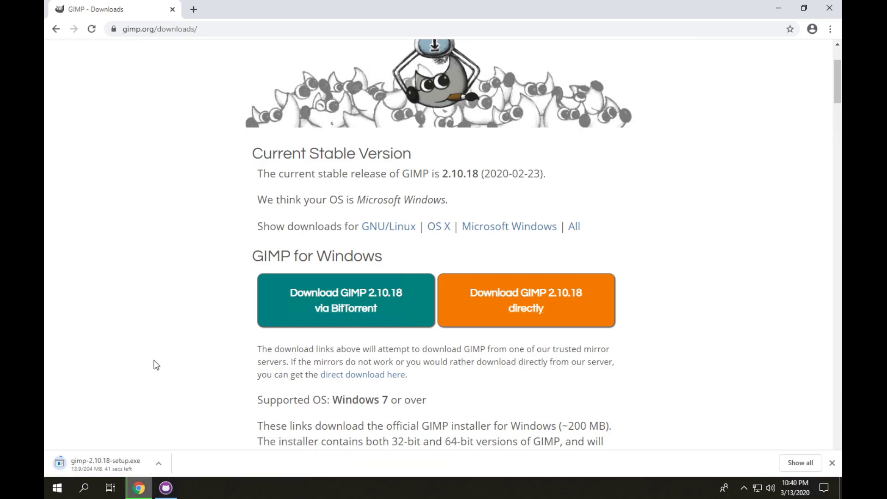
Run the downloaded gimp-2.10.18-setup.exe through to the end of the setup wizard and close Chrome
left_click(139, 462)
mouse_move(139, 487)
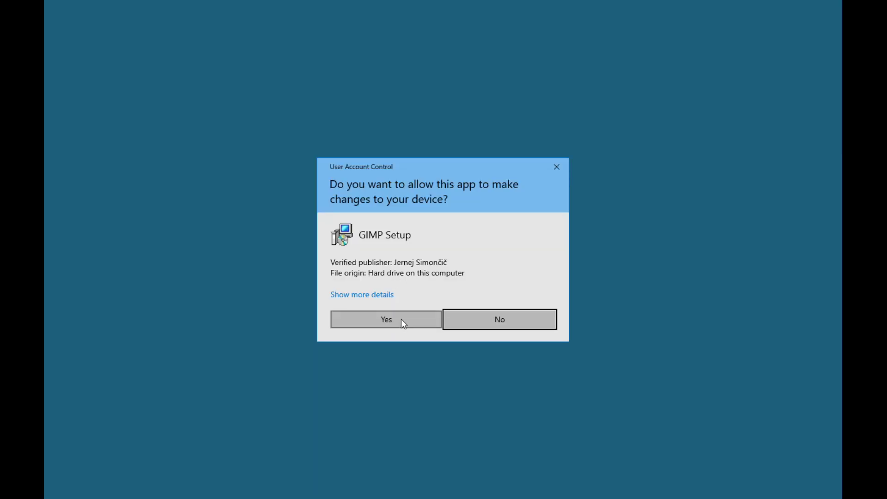
left_click(401, 319)
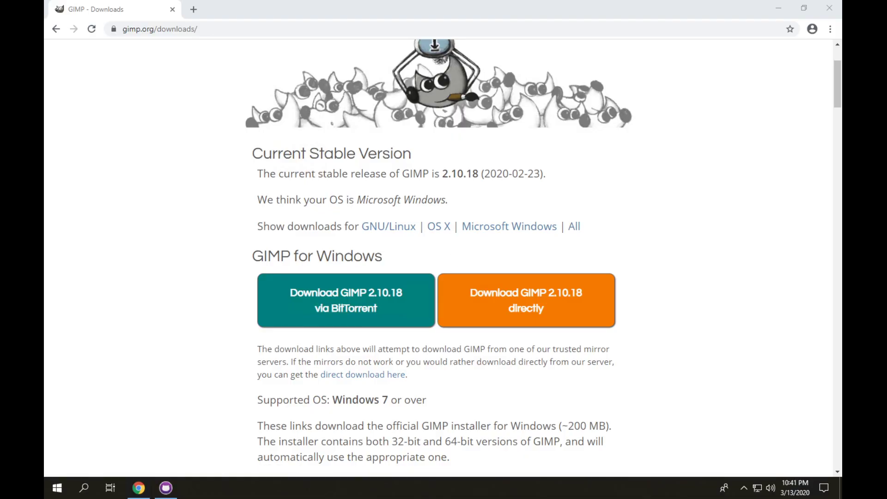
left_click(443, 273)
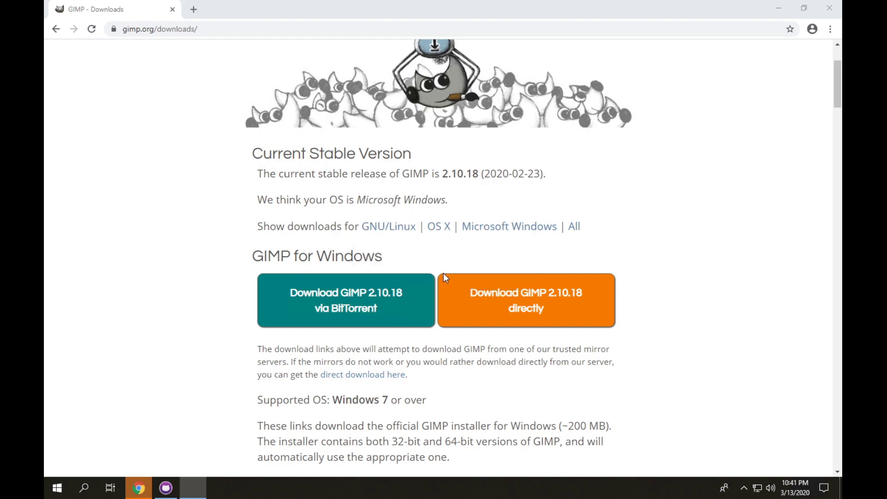
left_click(504, 333)
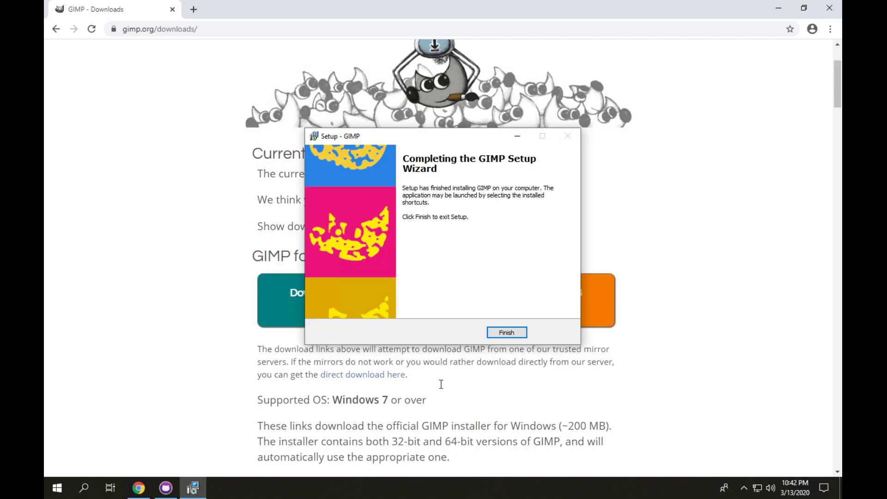
left_click(504, 333)
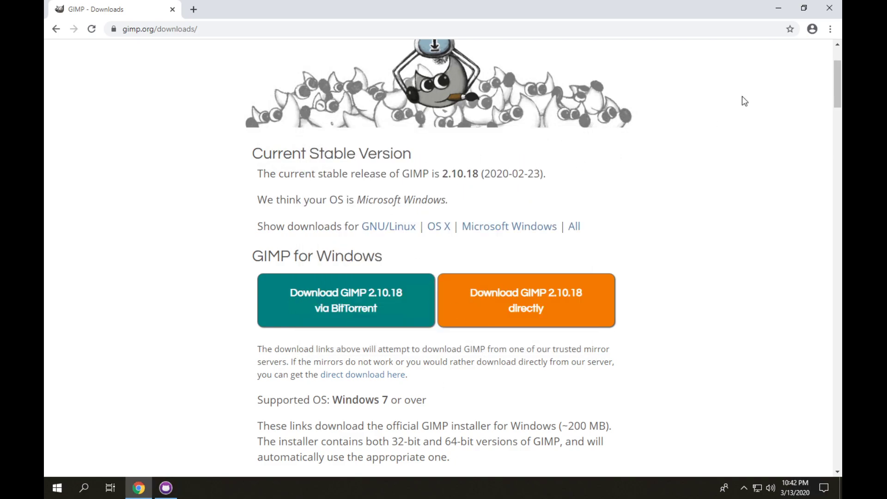
left_click(830, 10)
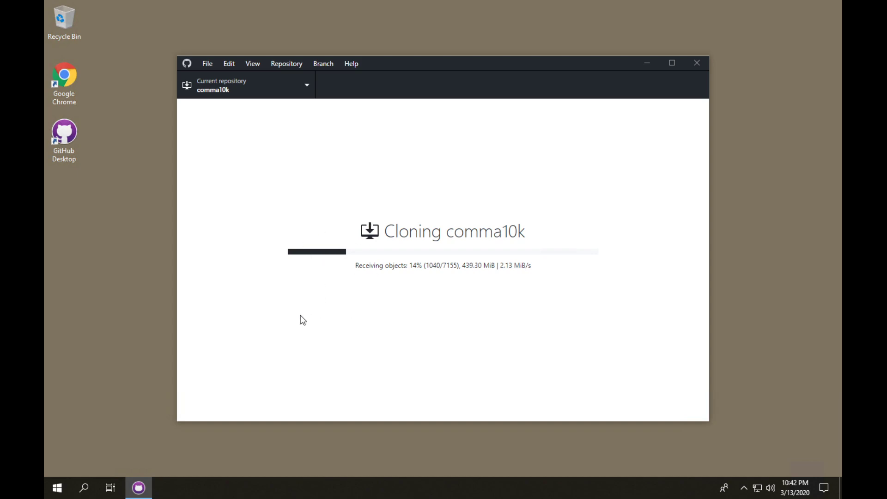
Launch GIMP 2.10.18 for the first time and quit it once it has loaded
left_click(57, 488)
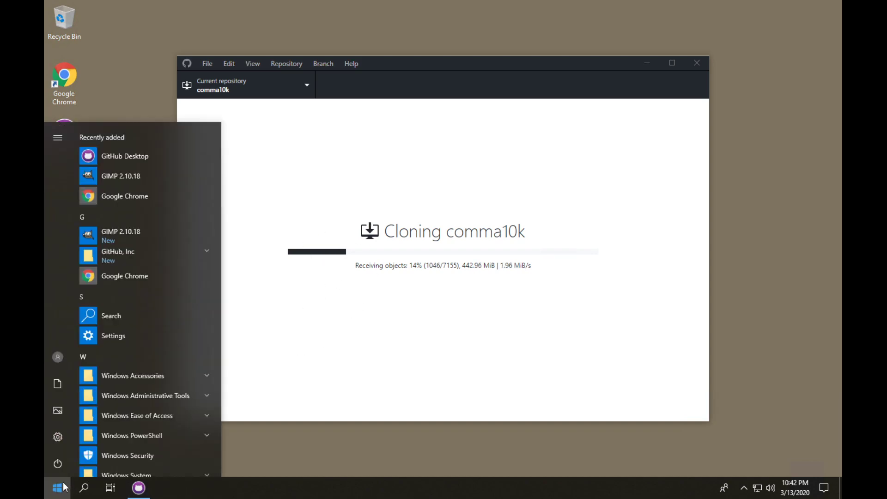
left_click(128, 241)
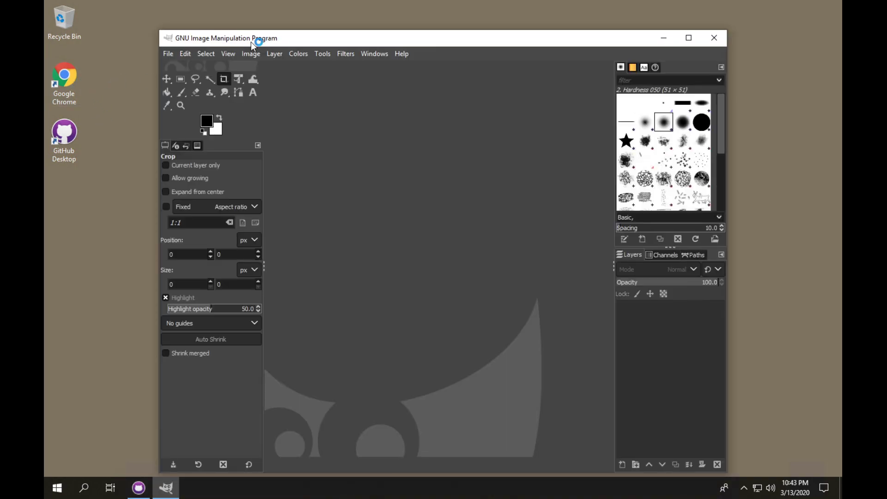
left_click_drag(251, 42, 234, 23)
left_click(237, 37)
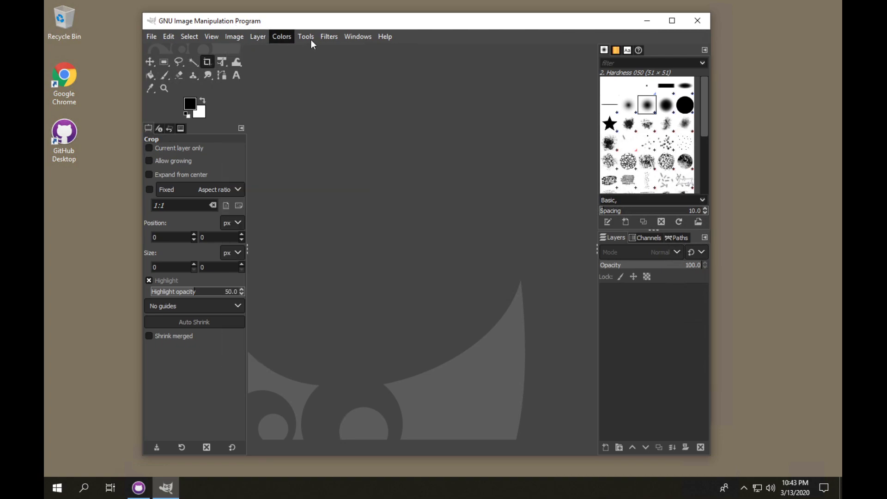
mouse_move(157, 37)
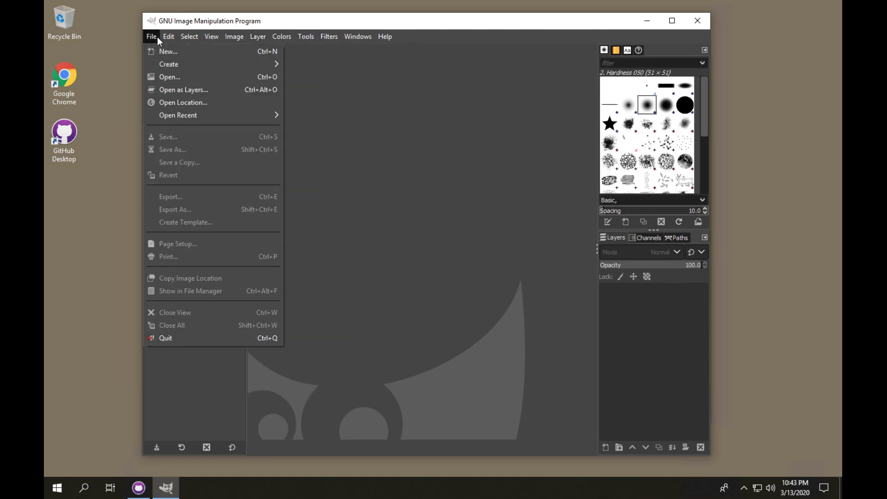
left_click(228, 339)
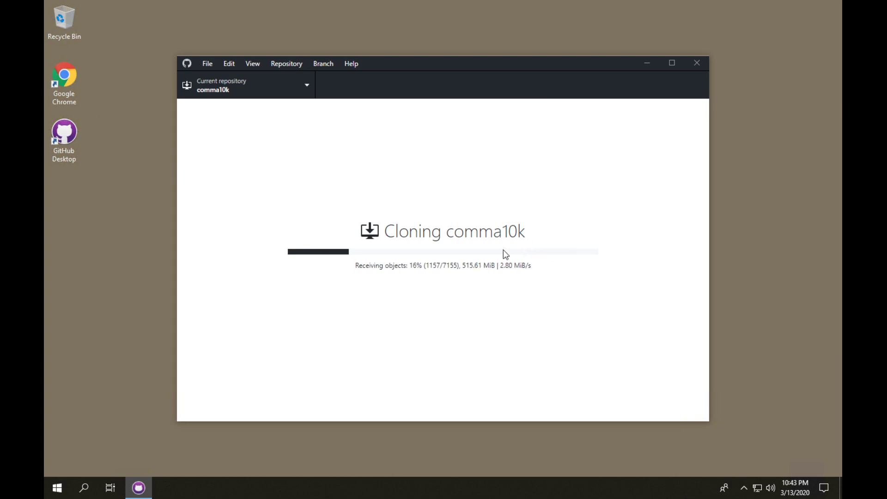
Reopen Chrome and go to the copied GitHub address of the comma10k fork's gimp_plugin branch
double_click(55, 91)
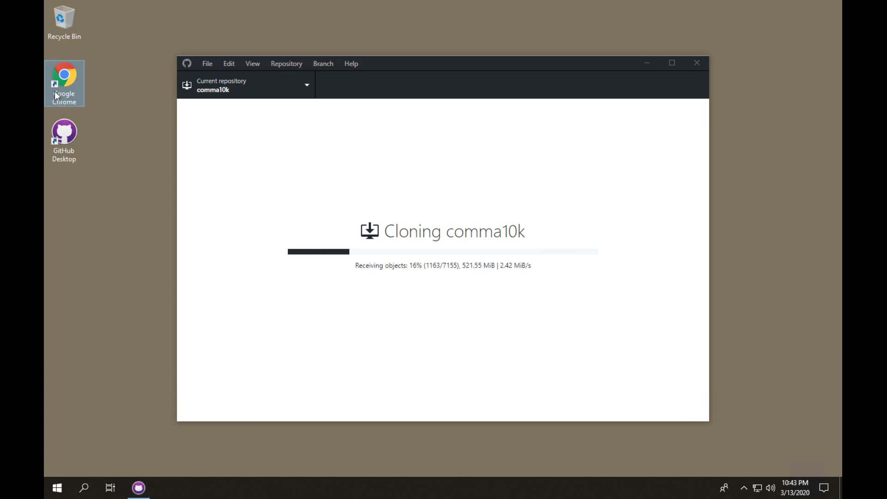
right_click(256, 34)
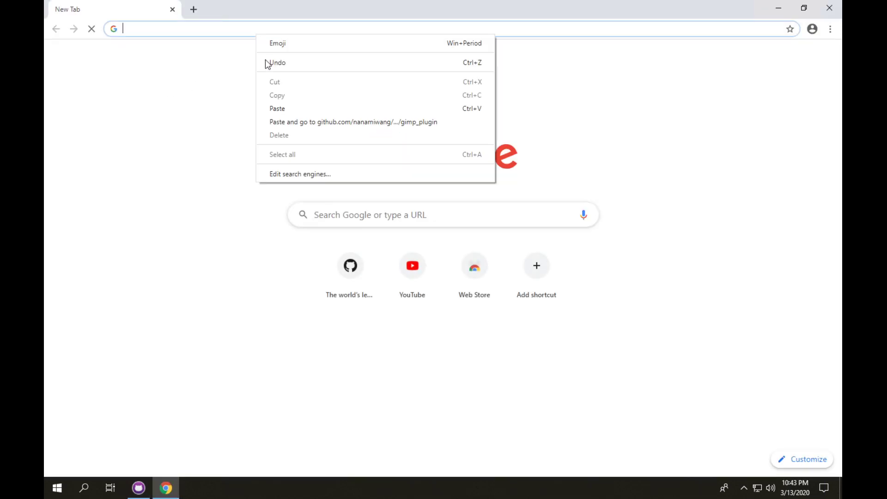
left_click(309, 123)
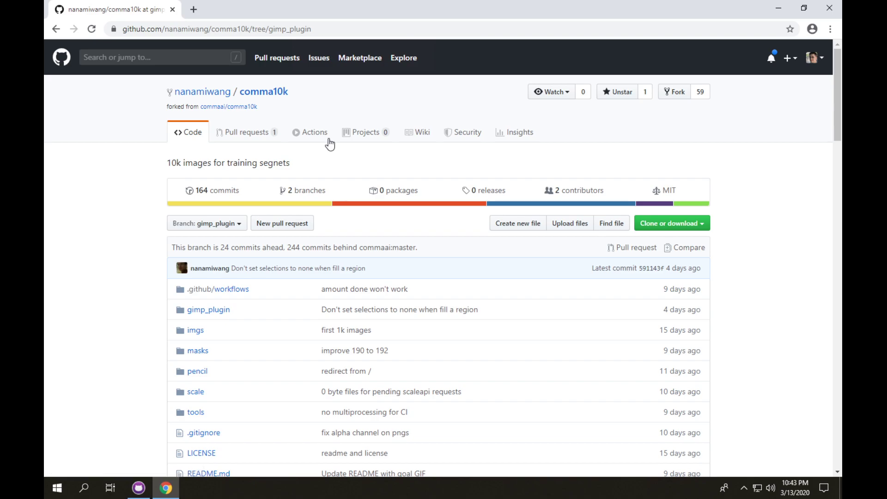
Open the gimp_plugin folder of the repository and examine its files and the README's plugin installation instructions
scroll(281, 283, "down", 1)
scroll(245, 245, "down", 2)
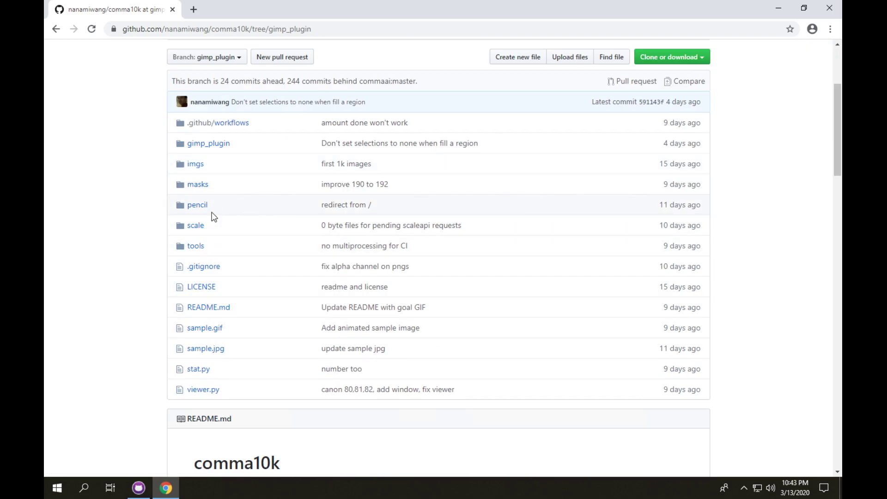
scroll(205, 143, "up", 2)
left_click(217, 254)
scroll(277, 295, "down", 3)
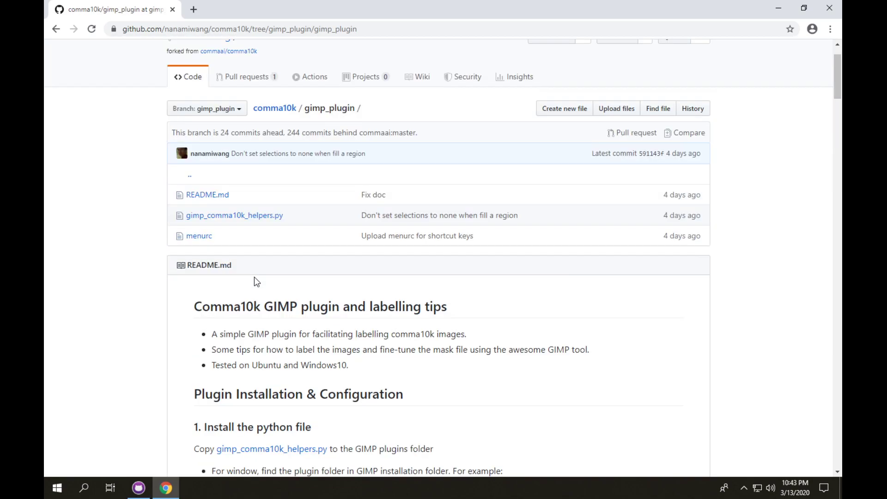
scroll(254, 276, "up", 1)
scroll(248, 272, "down", 1)
scroll(231, 208, "up", 1)
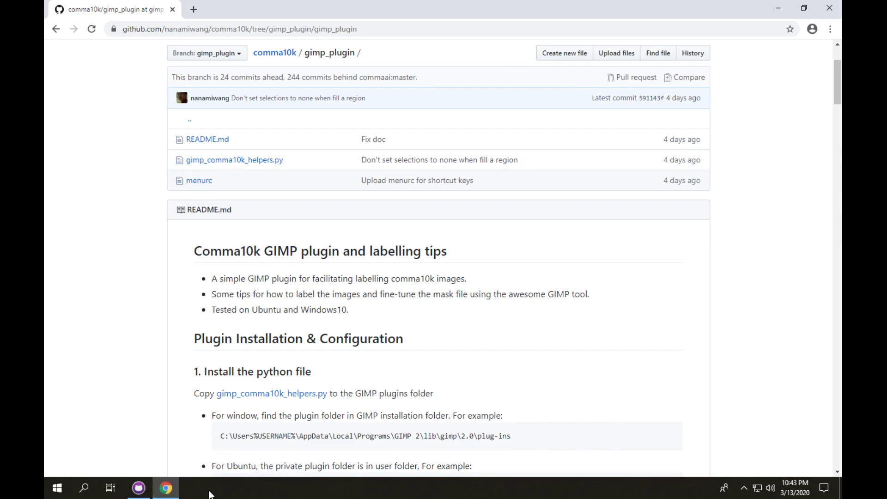
Open a File Explorer window and reposition it over the browser
right_click(56, 488)
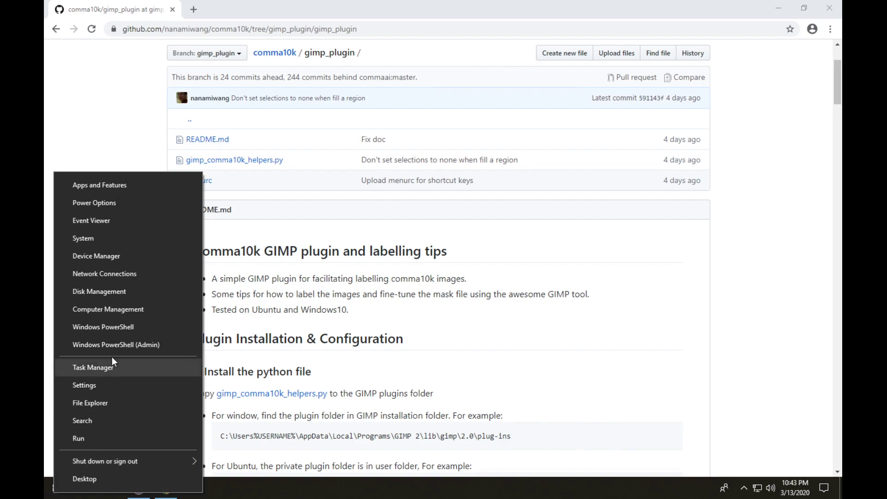
left_click(119, 401)
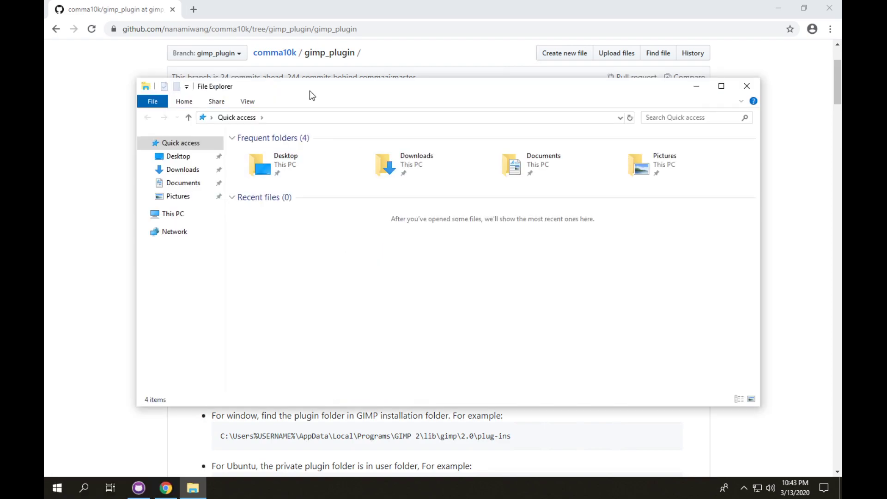
left_click_drag(309, 92, 367, 60)
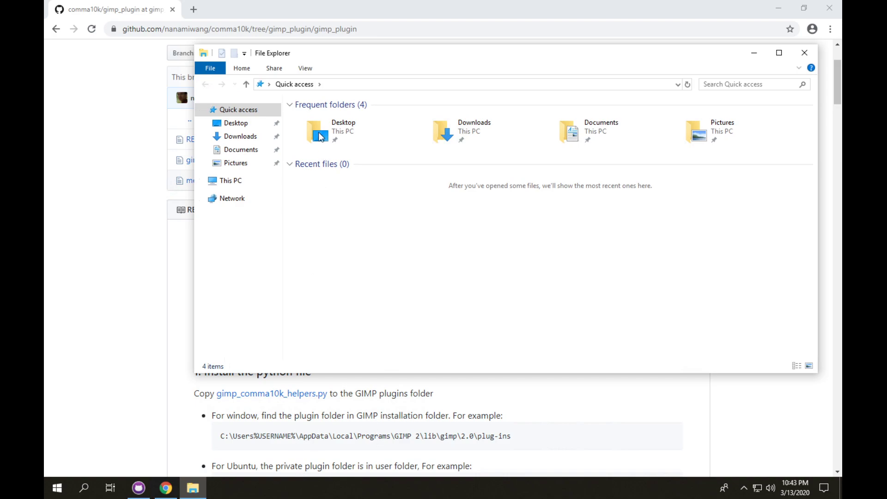
Try to go to the folder %APPDATA%\AppData\ in File Explorer
left_click(339, 85)
type("%")
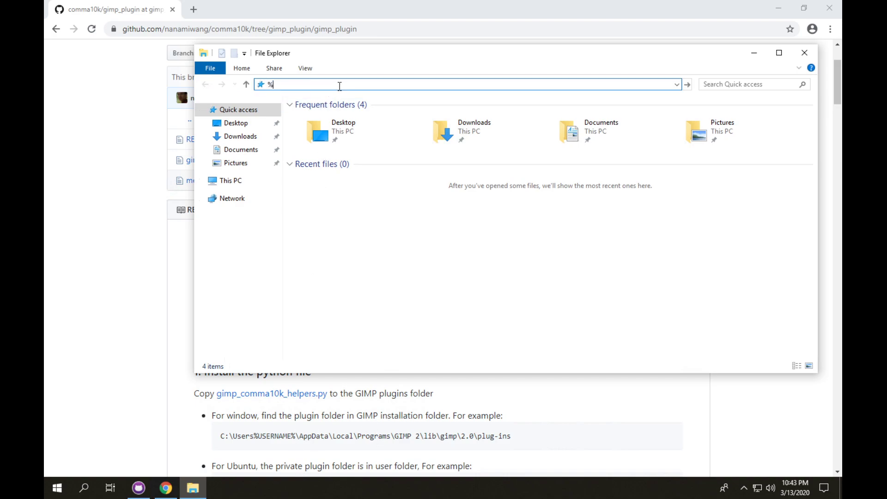
type("APPDATA%")
type("\\")
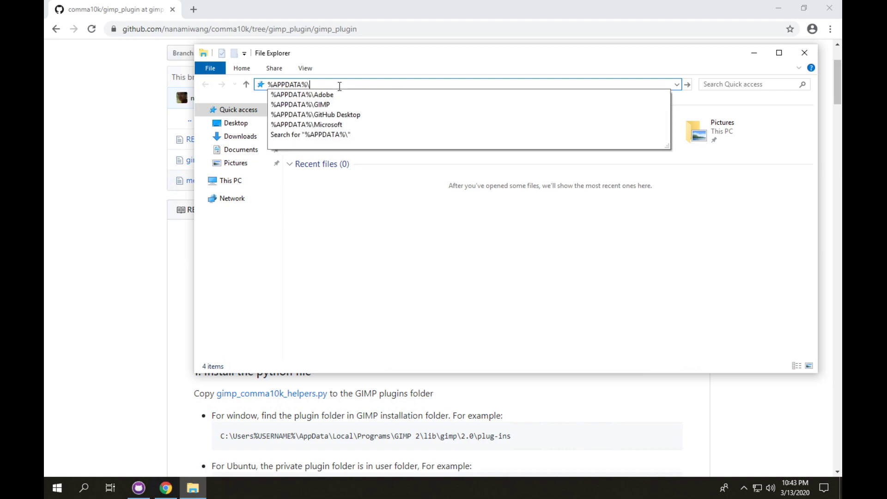
type("AppData\\")
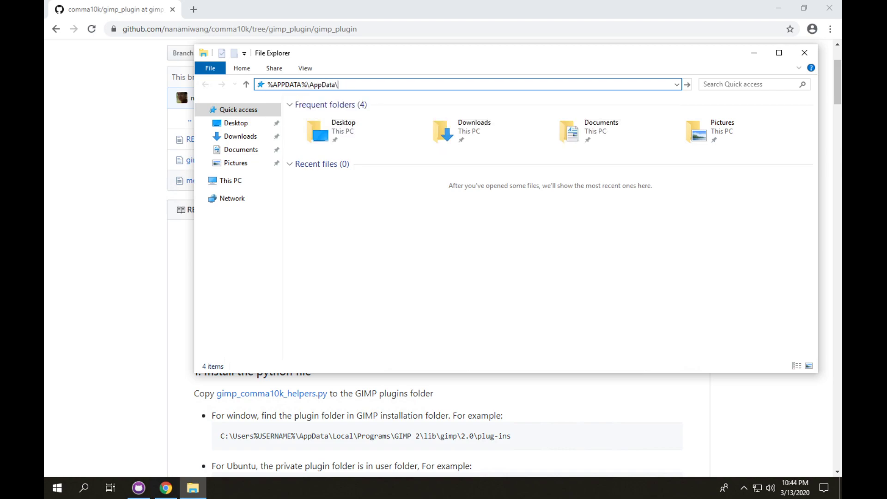
key("Return")
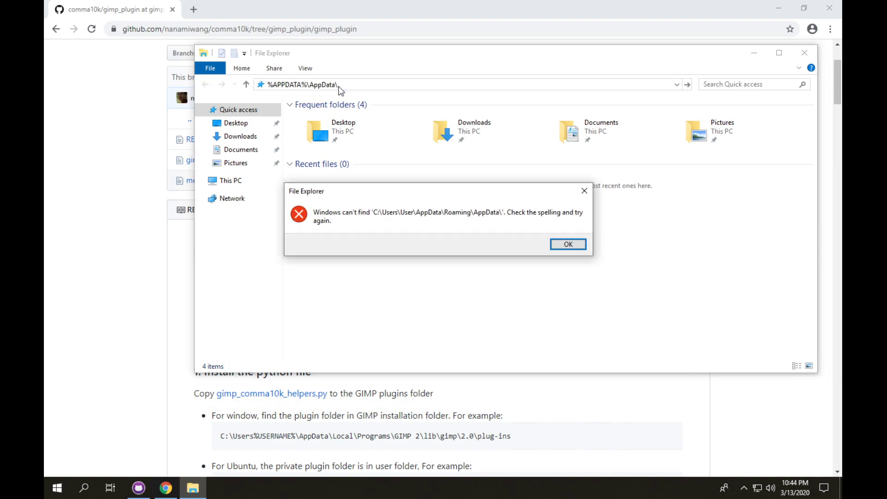
Dismiss the error, shorten the File Explorer path to %APPDATA% and go to that folder
key("Return")
key("Right")
key("BackSpace")
key("BackSpace")
key("BackSpace")
key("BackSpace")
key("BackSpace")
key("BackSpace")
key("BackSpace")
key("BackSpace")
key("BackSpace")
key("Return")
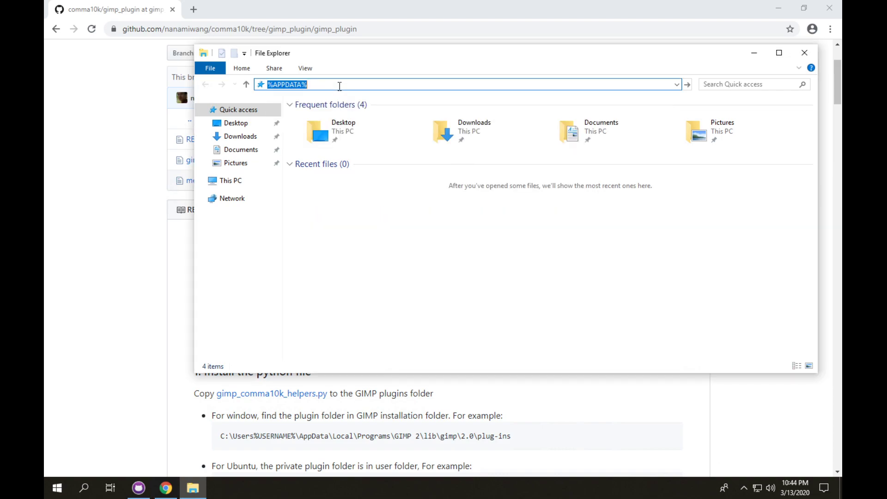
Open the plug-ins folder inside GIMP\2.10 in the Roaming AppData directory
double_click(318, 124)
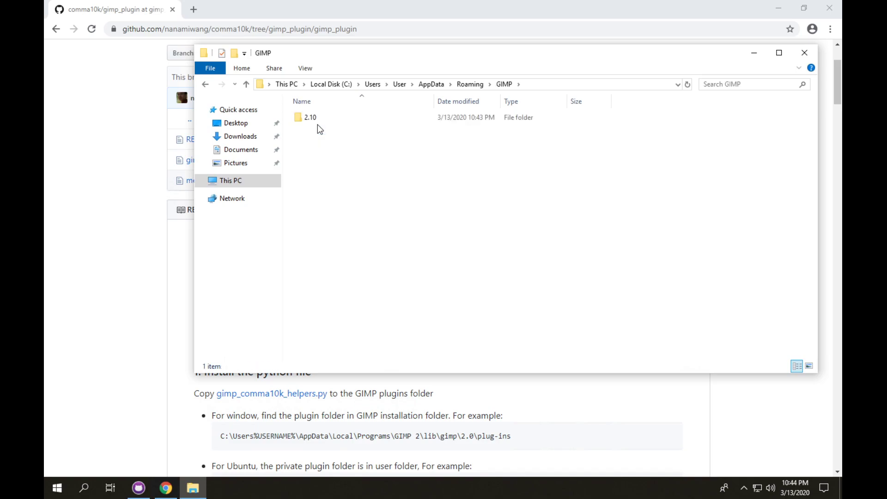
double_click(317, 118)
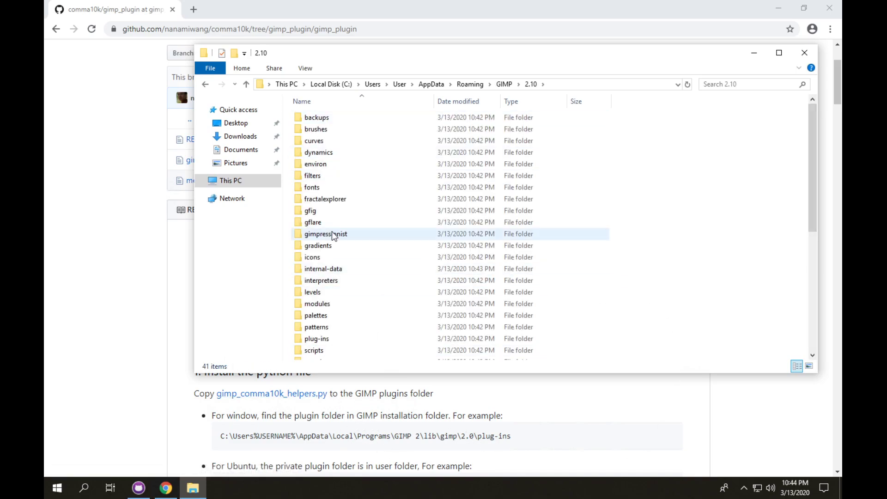
left_click(341, 271)
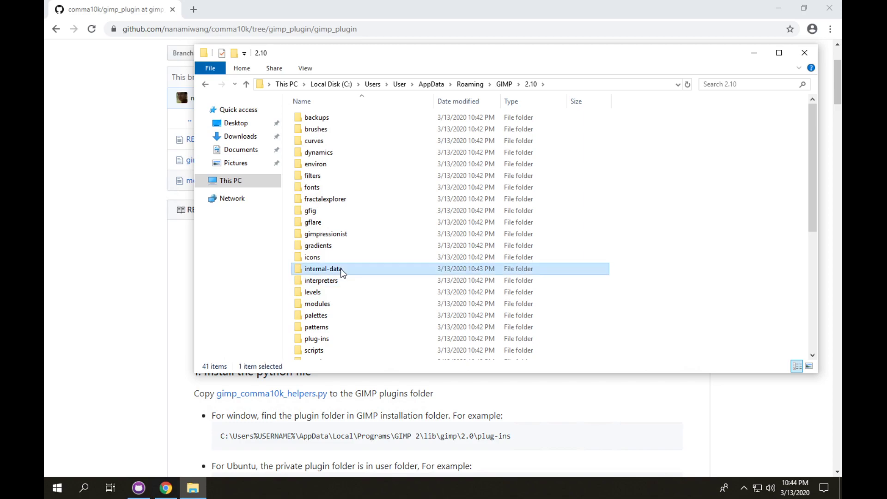
type("pl")
key("Return")
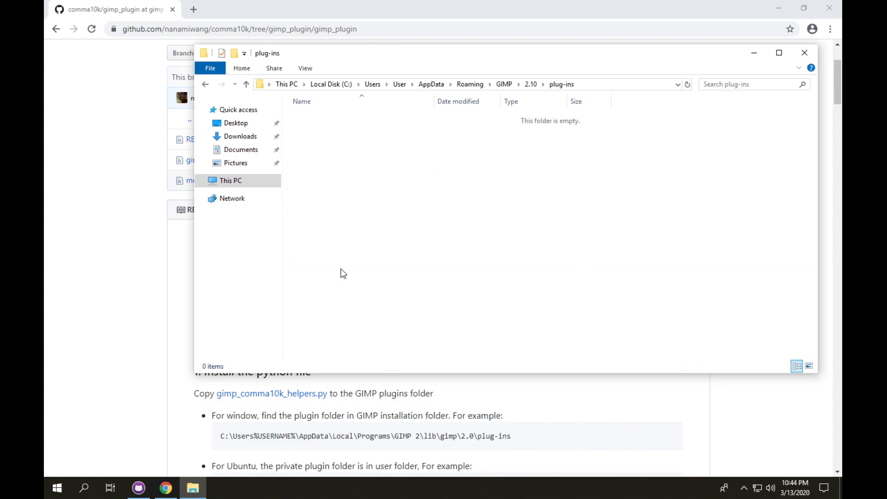
Open the raw version of gimp_comma10k_helpers.py on GitHub and save it to the Downloads folder
left_click_drag(322, 68, 362, 106)
left_click(363, 106)
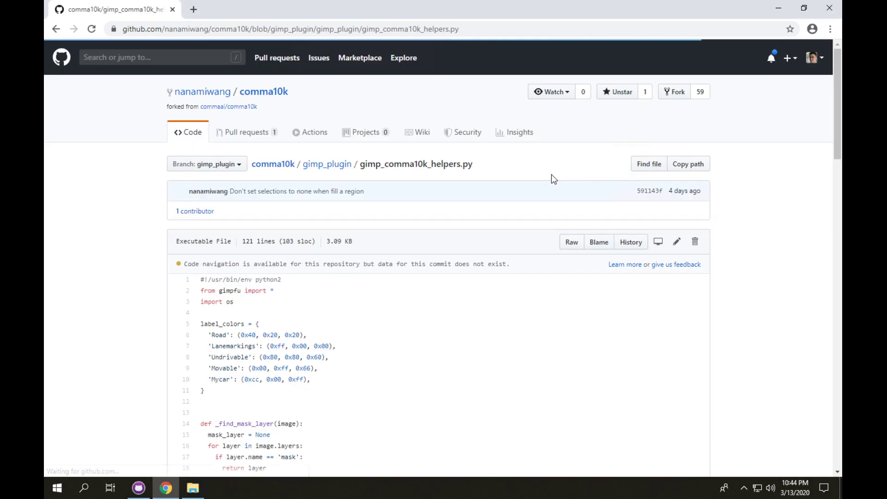
left_click(571, 242)
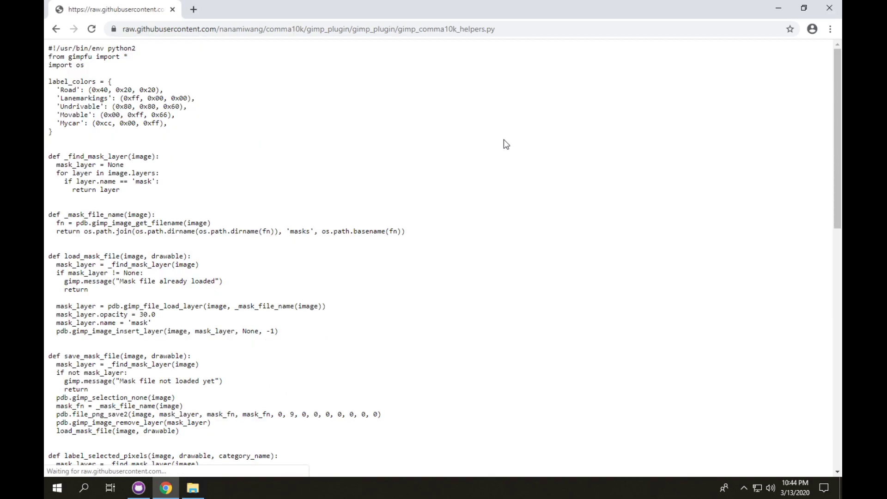
right_click(373, 157)
left_click(408, 211)
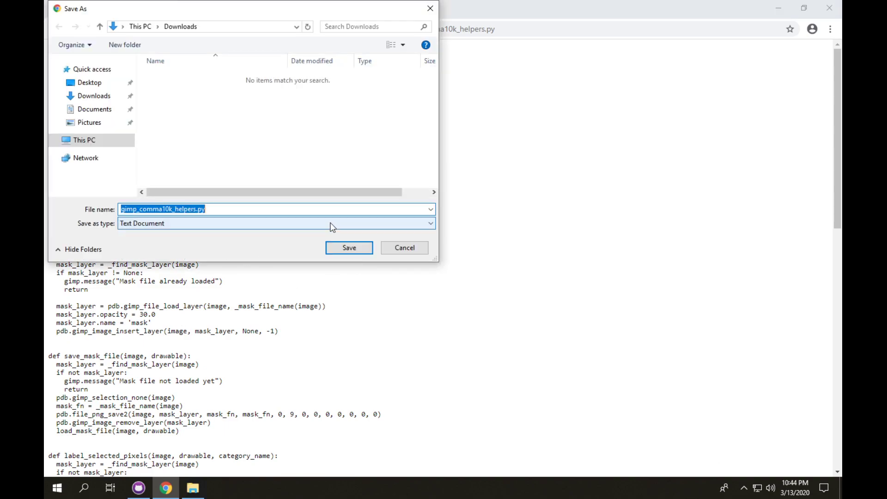
left_click(328, 250)
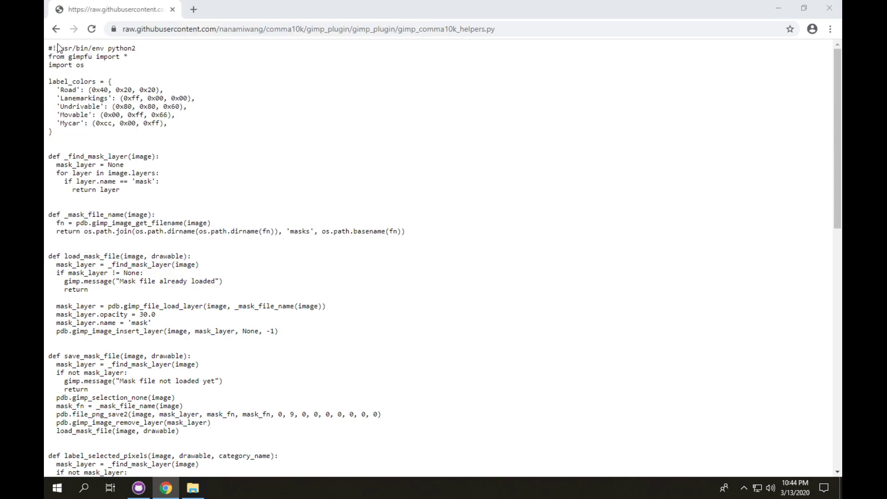
Return to the gimp_plugin folder on GitHub, open the raw menurc file and save it to the Downloads folder
left_click(54, 29)
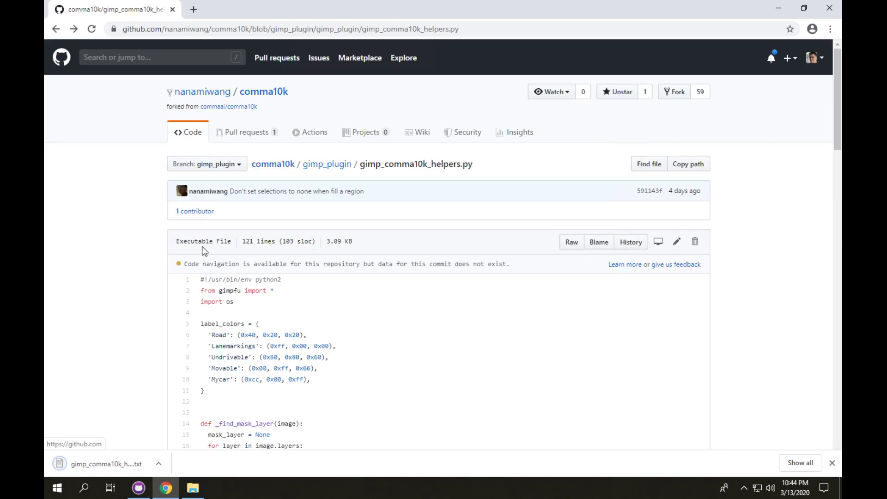
left_click(338, 165)
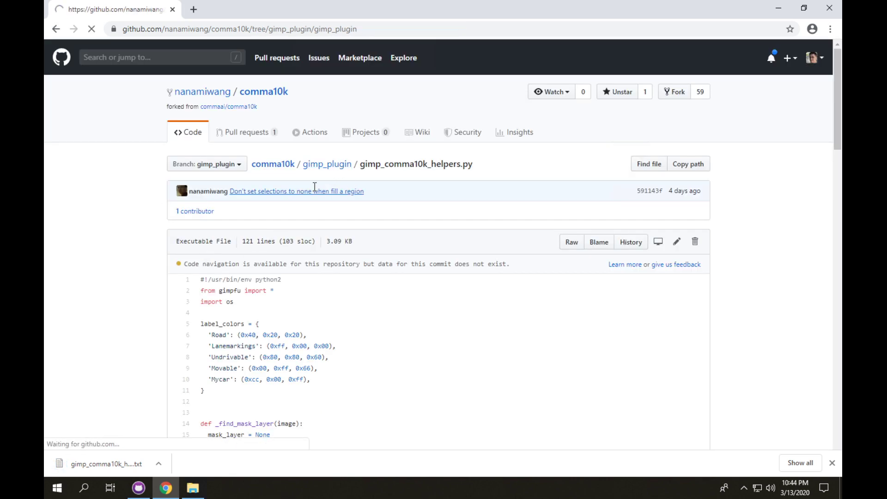
left_click(197, 298)
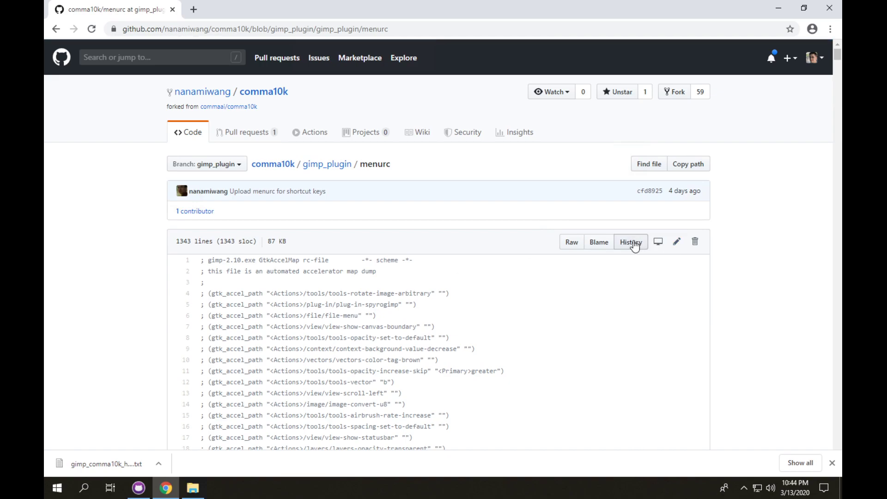
left_click(572, 242)
right_click(539, 224)
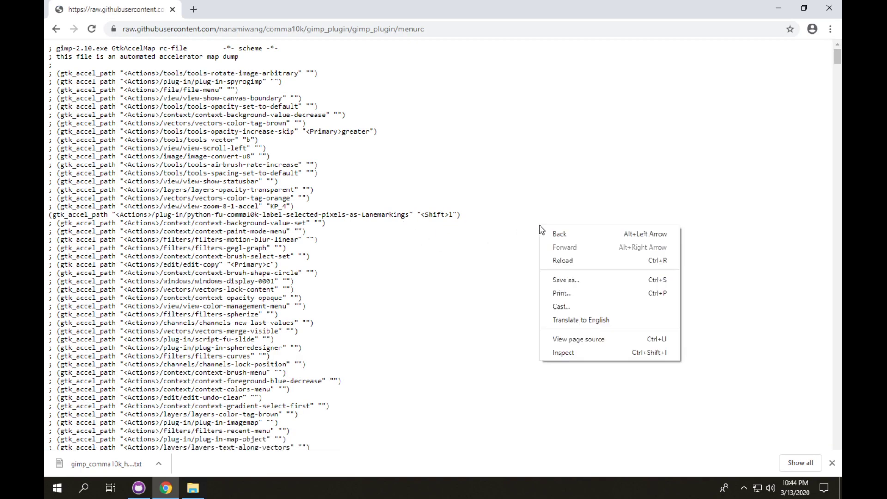
left_click(567, 279)
left_click(350, 248)
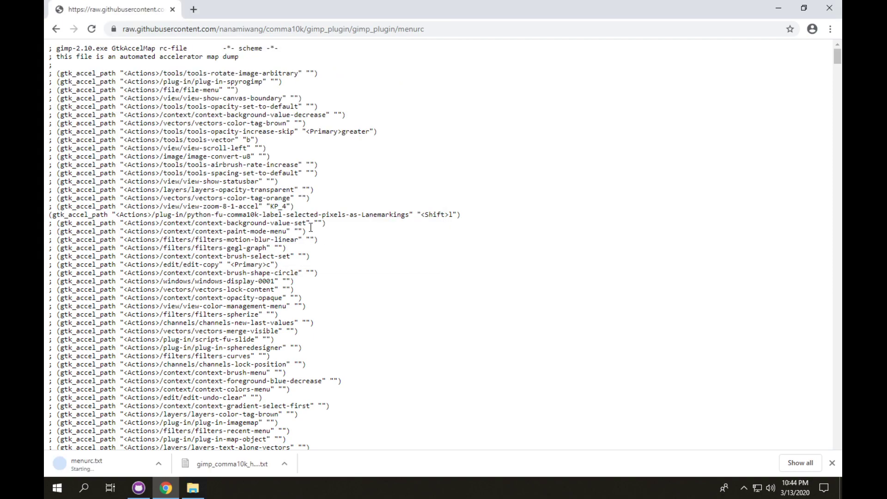
Switch to File Explorer, go back to GIMP's 2.10 folder and open a second File Explorer window
left_click(203, 486)
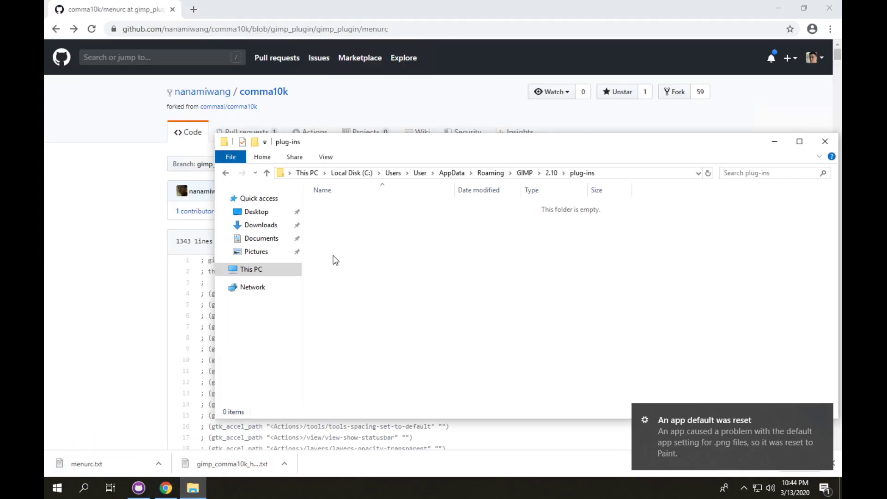
left_click(226, 173)
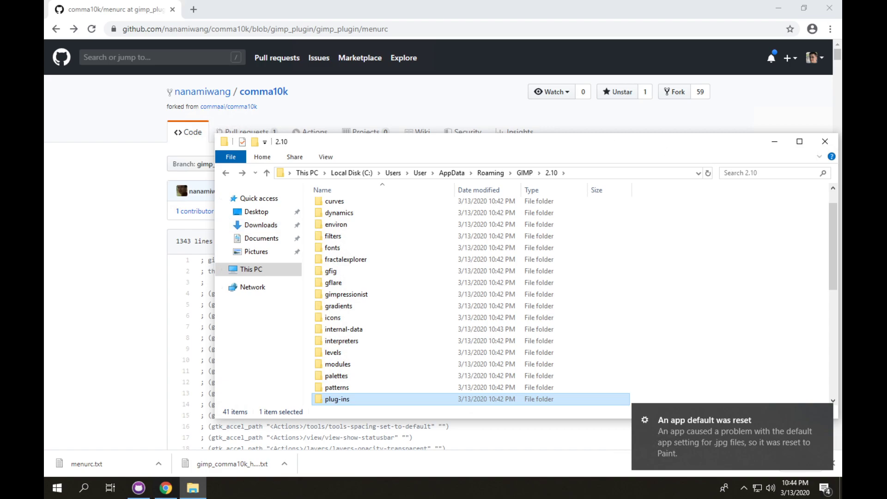
right_click(193, 488)
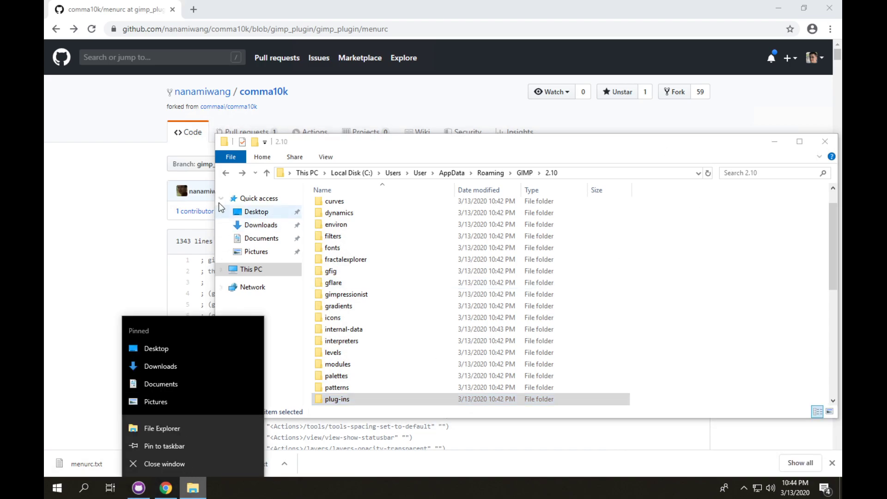
left_click(57, 488)
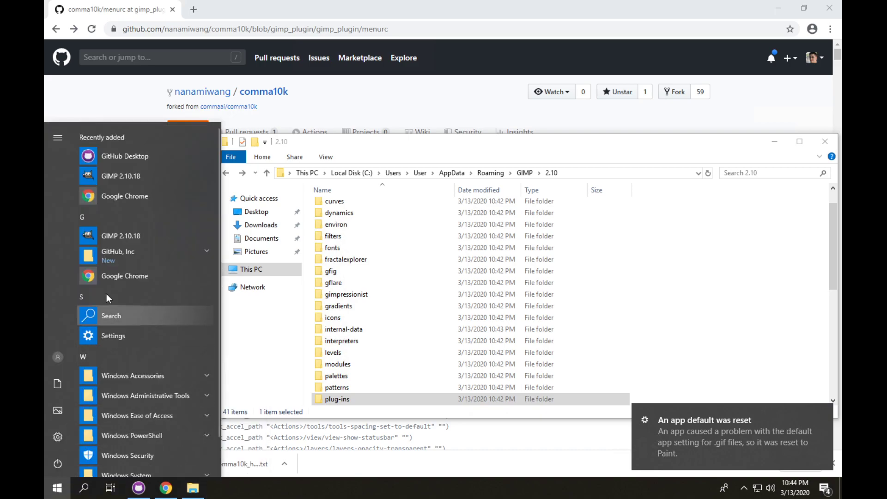
scroll(122, 279, "down", 1)
scroll(121, 279, "up", 1)
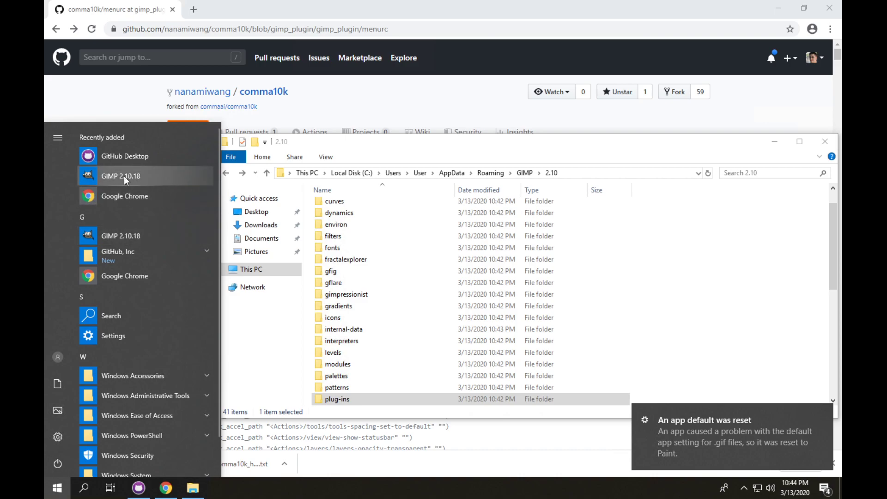
right_click(65, 486)
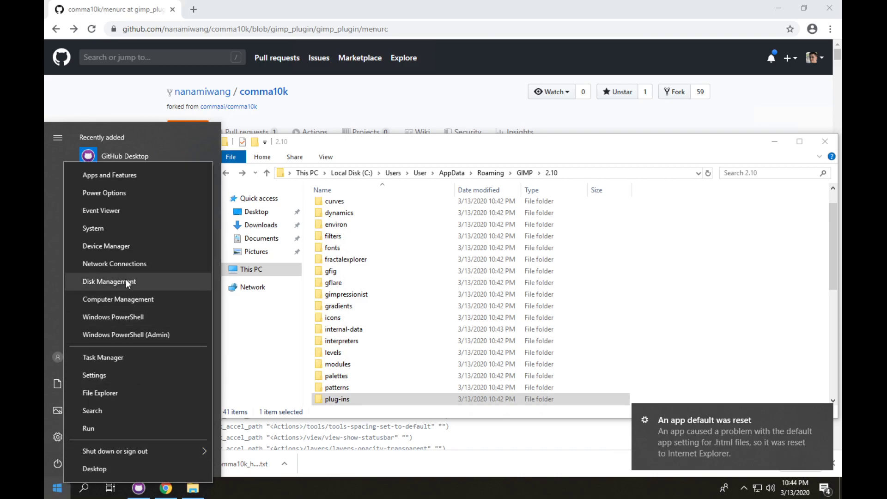
left_click(138, 393)
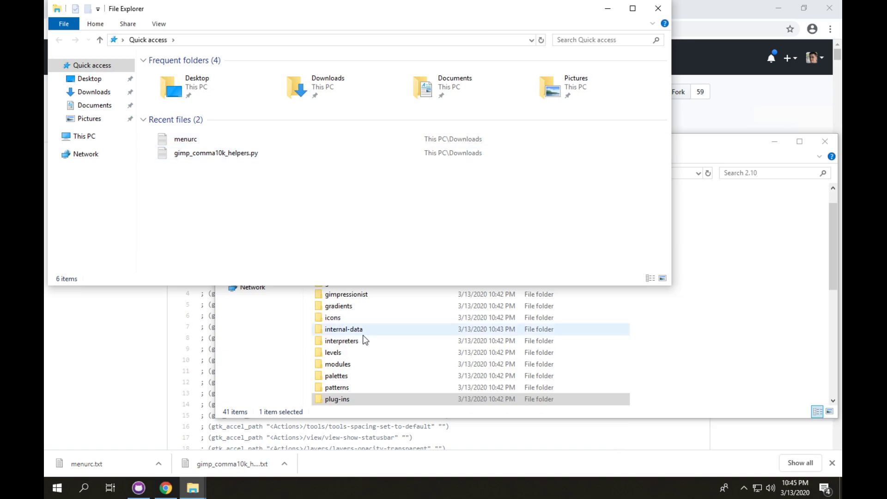
Copy the downloaded gimp_comma10k_helpers.py text file from the recent files into GIMP's plug-ins folder
left_click(739, 361)
left_click(183, 187)
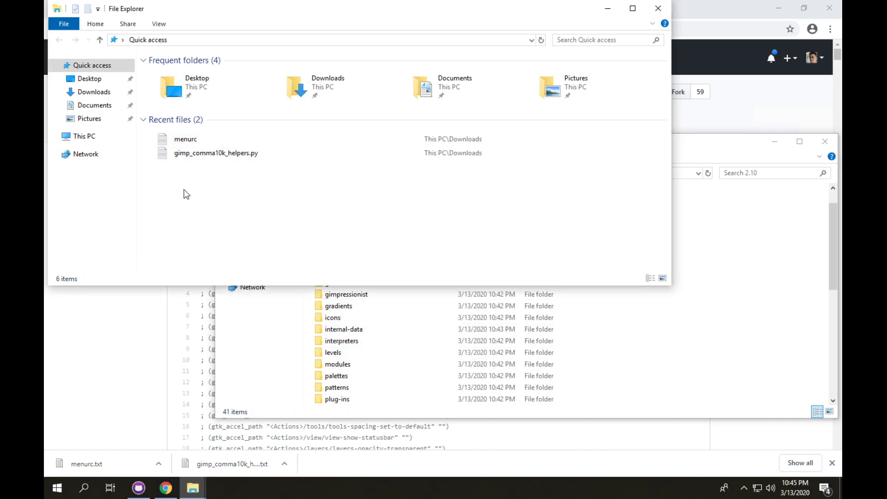
left_click(217, 153)
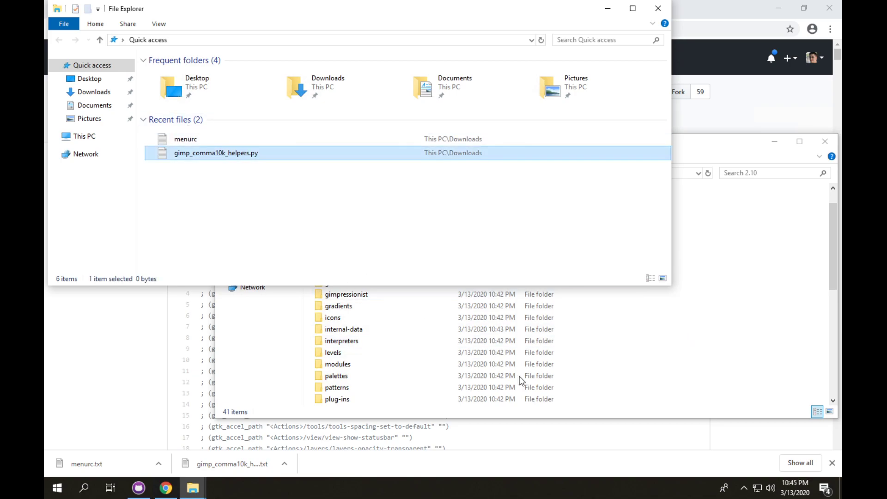
left_click(654, 370)
left_click_drag(178, 159, 344, 379)
Copy the downloaded menurc text file from the recent files into GIMP's 2.10 folder
left_click(182, 192)
left_click(185, 141)
left_click(720, 370)
scroll(719, 370, "down", 5)
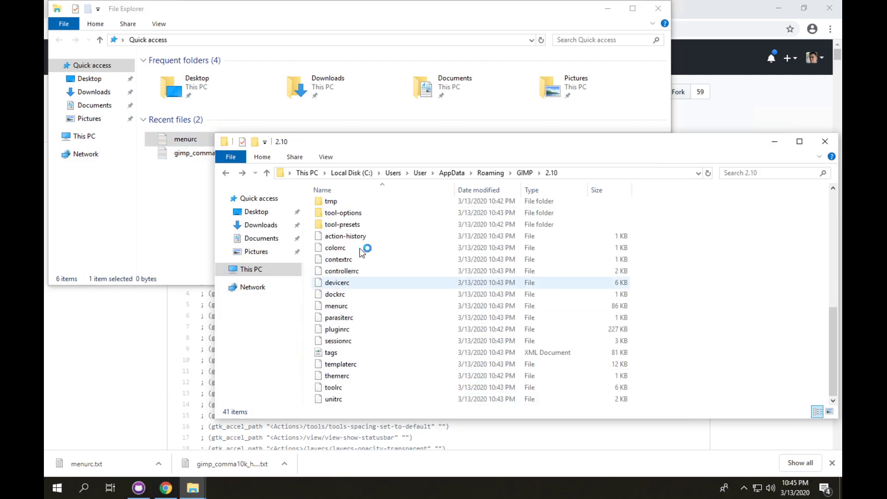
left_click_drag(190, 141, 717, 356)
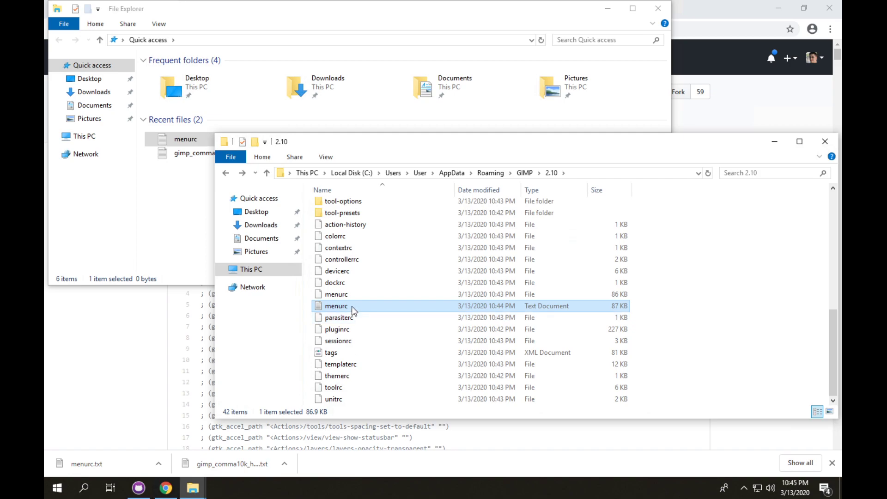
Switch the Quick access window to the Details layout and show file name extensions
left_click(180, 207)
left_click(159, 24)
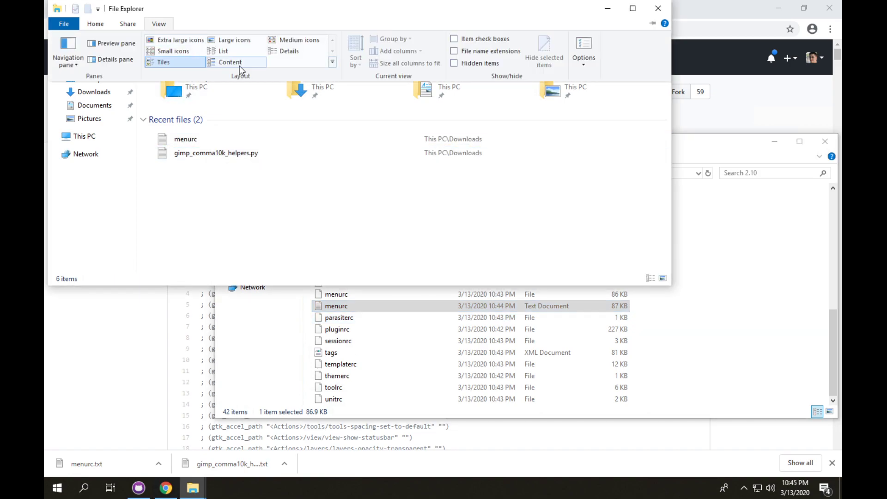
left_click(296, 51)
left_click(152, 24)
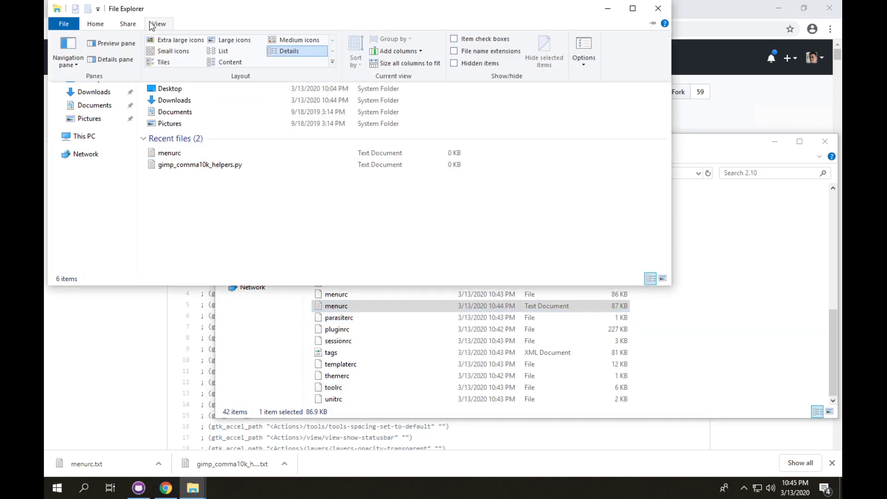
left_click(461, 52)
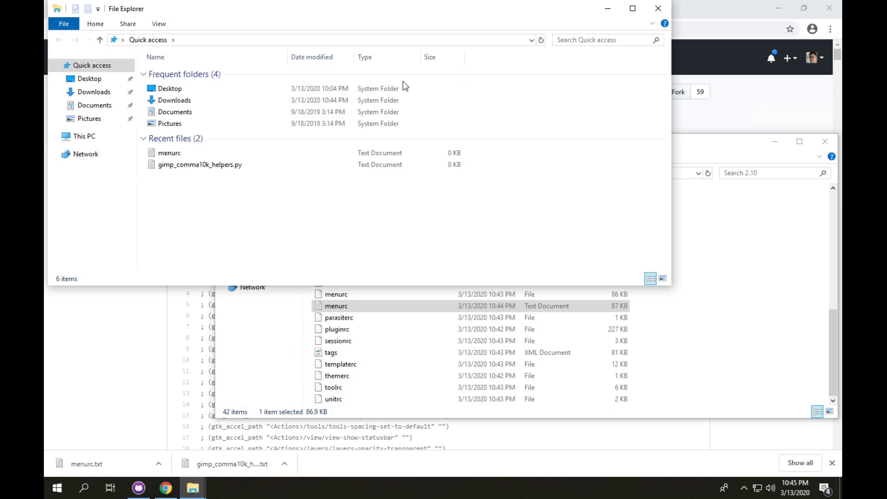
left_click(239, 164)
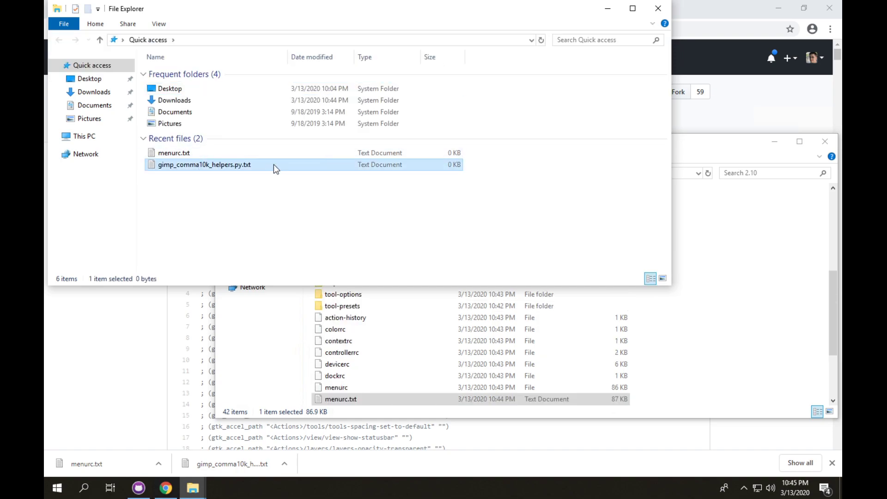
left_click(208, 203)
left_click(230, 167)
right_click(229, 163)
left_click(174, 241)
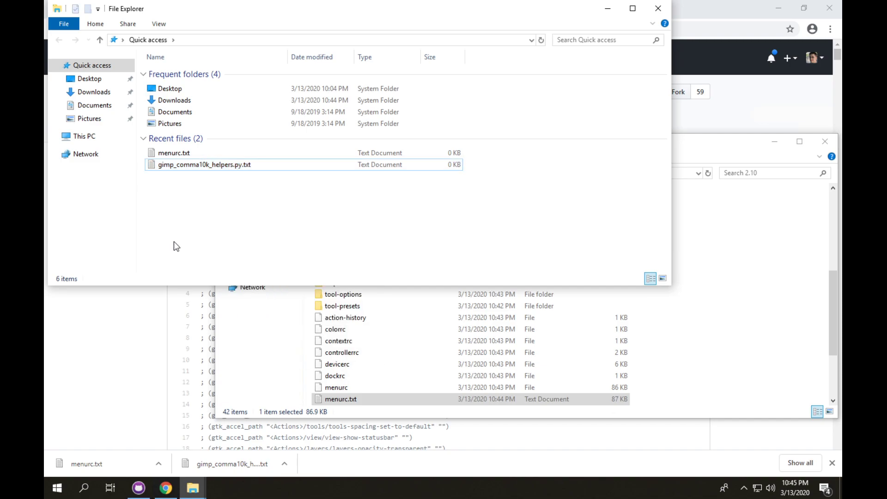
Go to the Downloads folder and rename gimp_comma10k_helpers.py.txt as gimp_comma10k_helpers.py, accepting the extension change
left_click(90, 93)
right_click(196, 75)
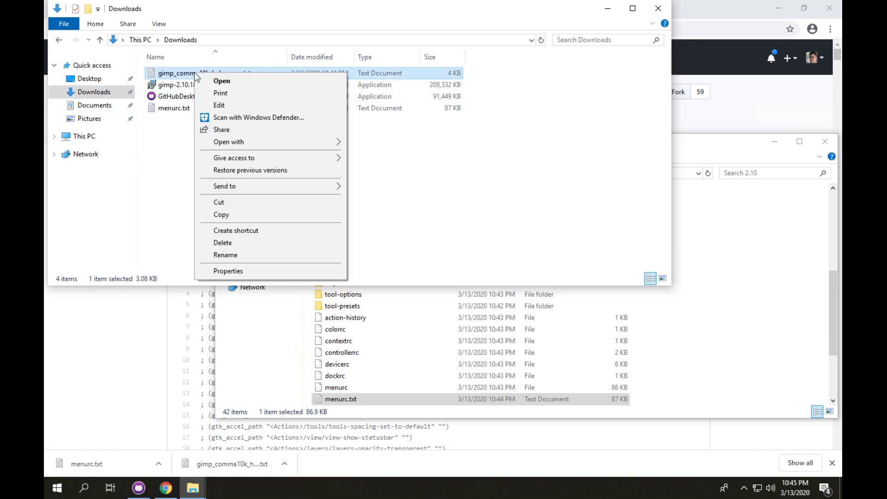
left_click(156, 212)
key("Down")
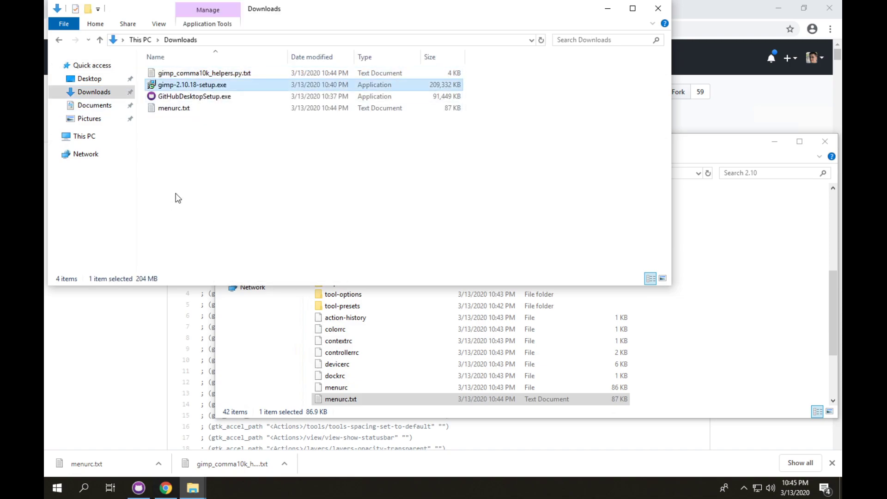
key("Up")
key("F2")
key("Right")
key("Return")
key("Return")
Rename menurc.txt in the Downloads folder as menurc, accepting the extension change
left_click(184, 107)
left_click(184, 107)
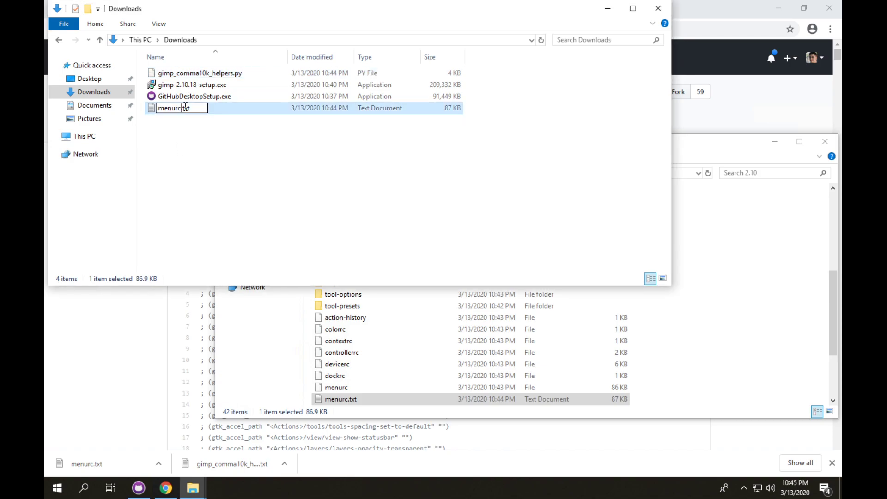
key("Return")
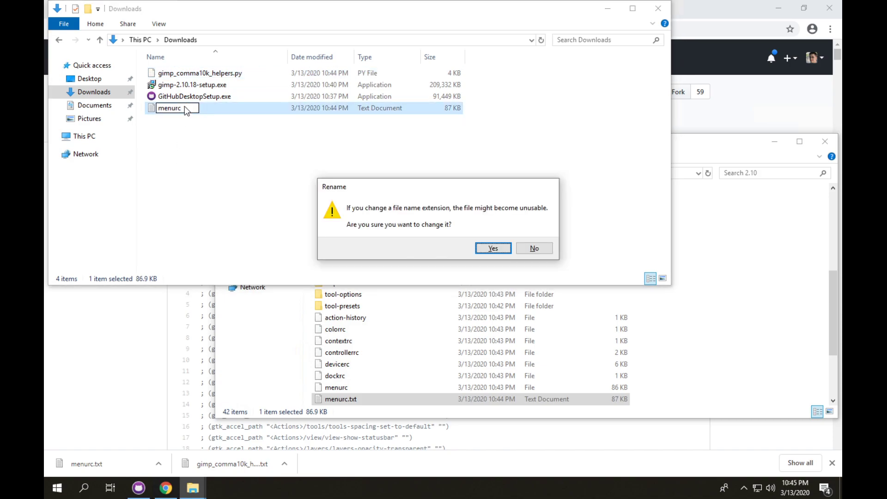
key("Return")
Permanently delete menurc.txt from GIMP's 2.10 folder
left_click(462, 399)
key("shift+Delete")
key("Return")
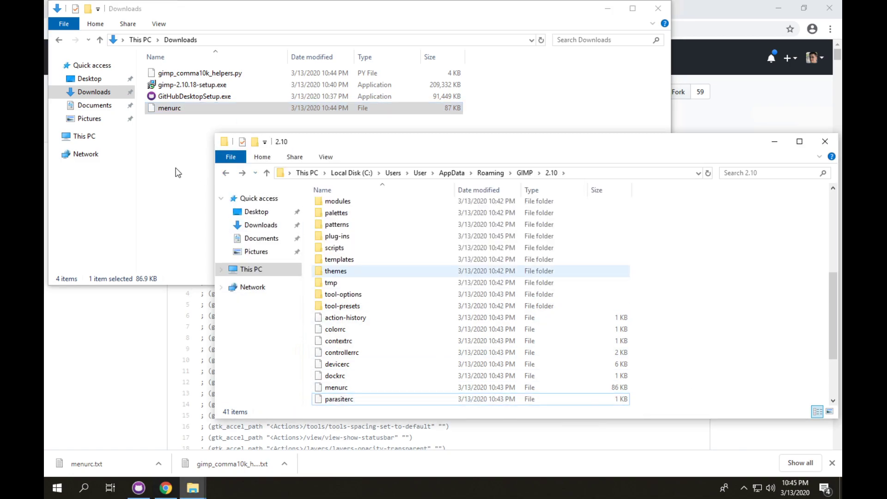
Move menurc from Downloads into GIMP's 2.10 folder, replacing the existing menurc file
left_click(170, 108)
left_click_drag(169, 109, 758, 354)
left_click(220, 156)
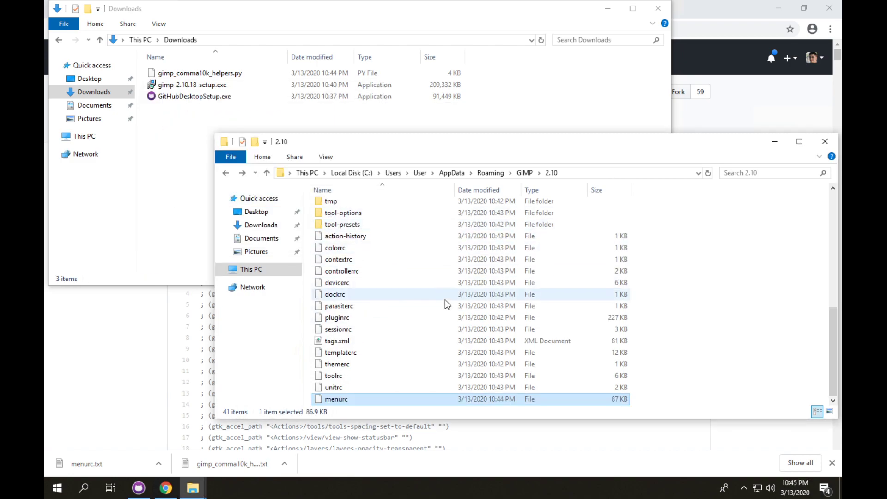
Open the plug-ins folder inside GIMP's 2.10 folder and permanently delete gimp_comma10k_helpers.py.txt
scroll(444, 299, "up", 5)
double_click(359, 318)
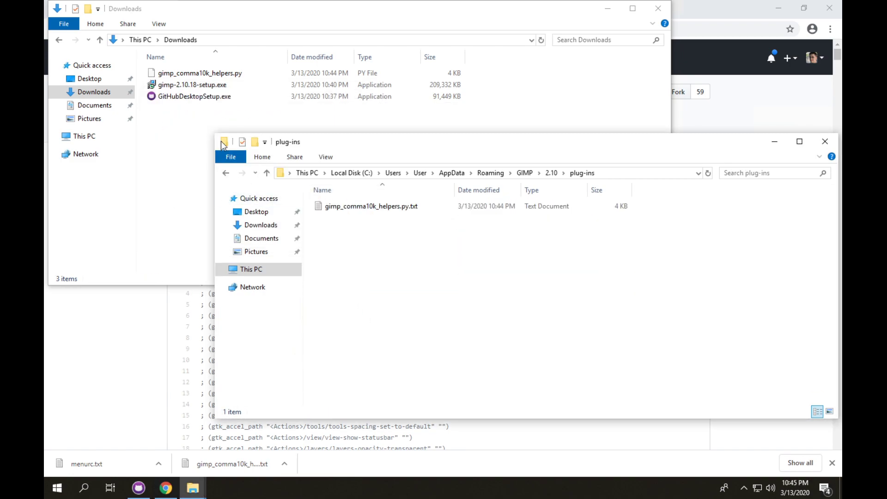
left_click(383, 206)
key("shift+Delete")
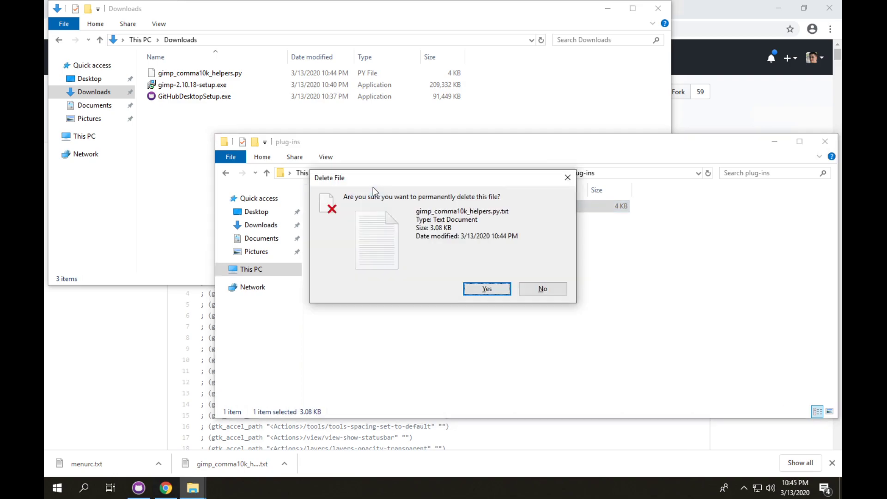
key("Return")
Move gimp_comma10k_helpers.py from Downloads into GIMP's plug-ins folder and close the Downloads window
left_click_drag(236, 75, 553, 354)
left_click(470, 267)
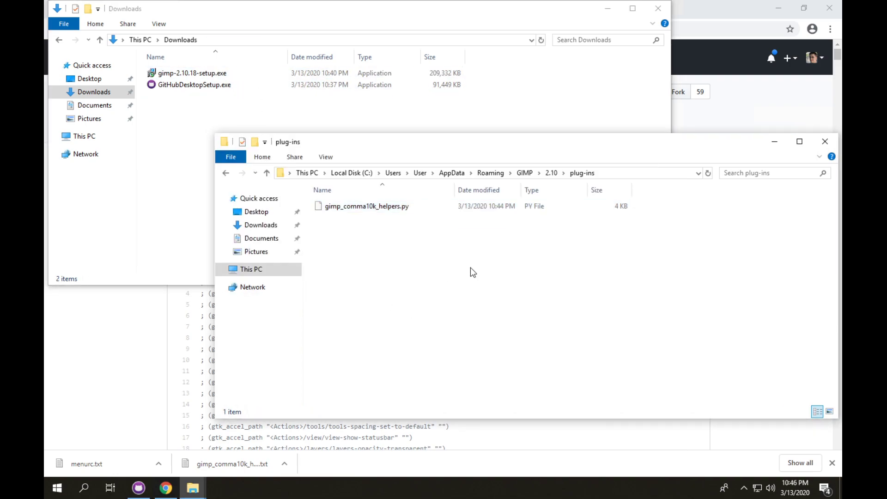
left_click(657, 8)
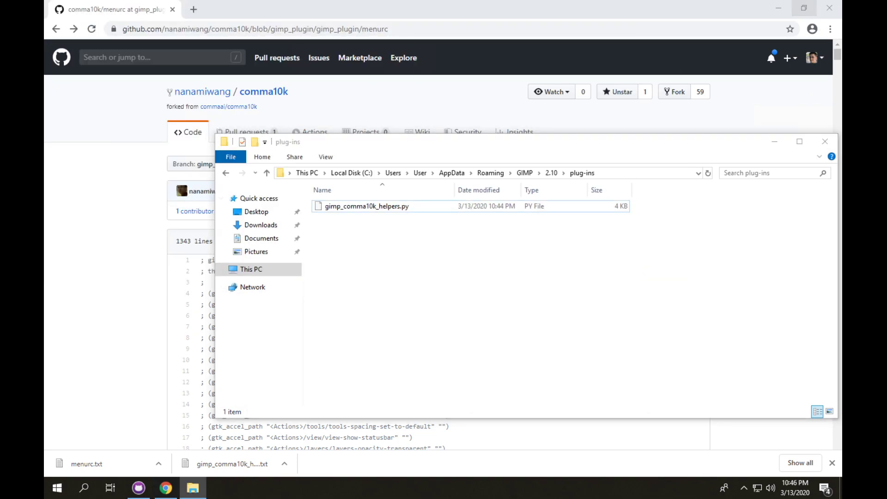
Launch GIMP and check the Comma10K commands for labelling pixels, setting the foreground color, and loading and saving masks
left_click(57, 488)
left_click(115, 231)
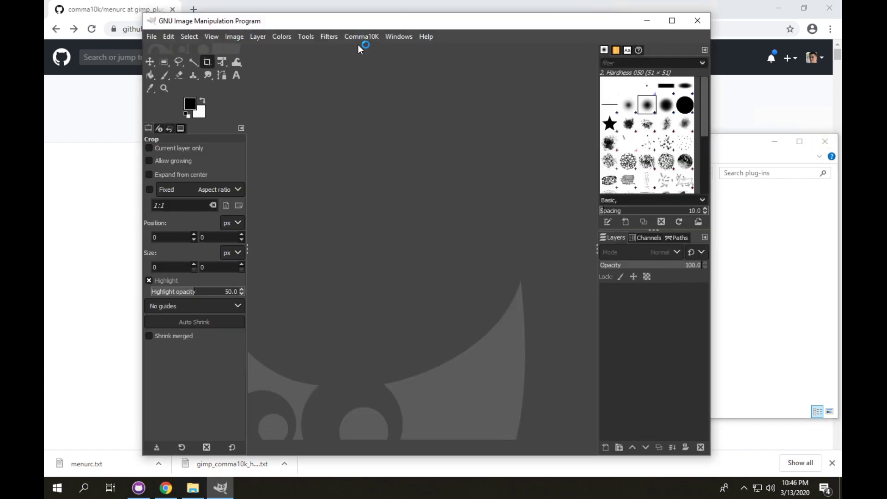
left_click(351, 35)
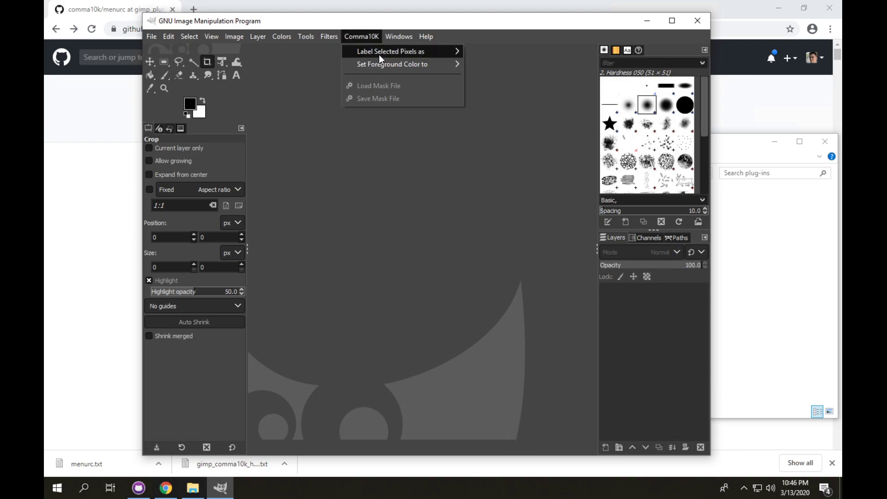
mouse_move(368, 48)
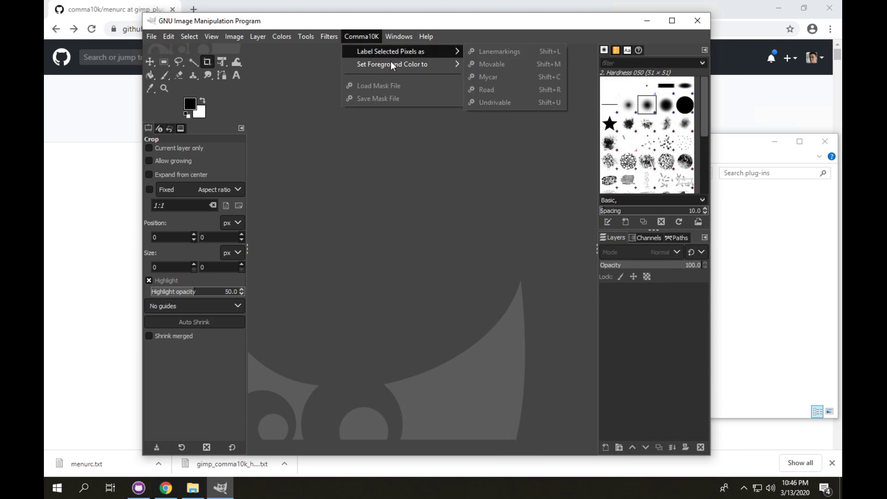
mouse_move(400, 66)
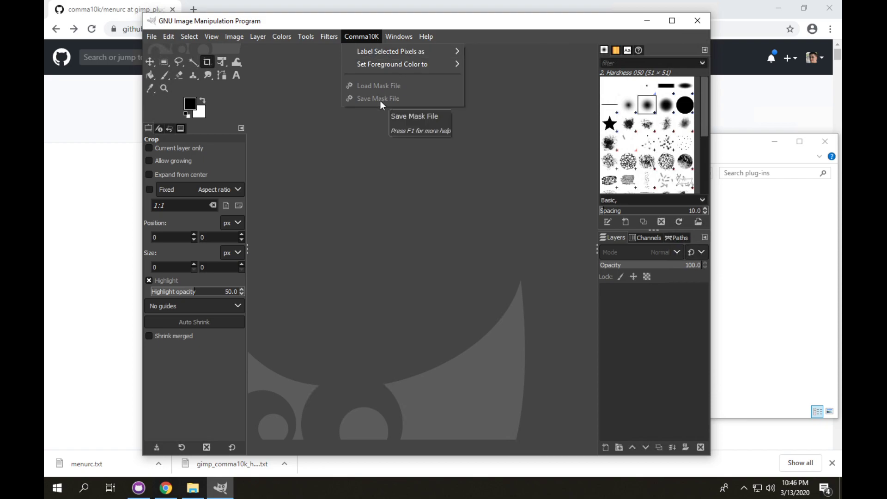
left_click(343, 38)
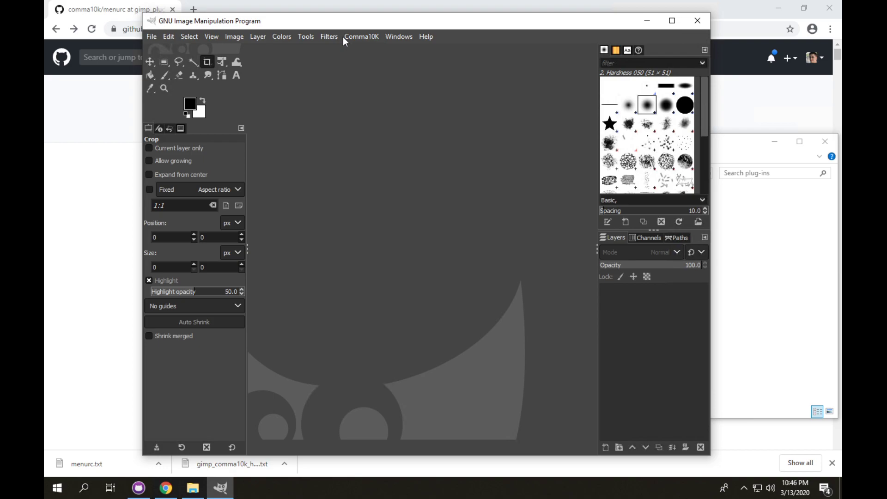
Switch to GitHub Desktop and try to open the comma10k repository in Command Prompt
left_click(148, 493)
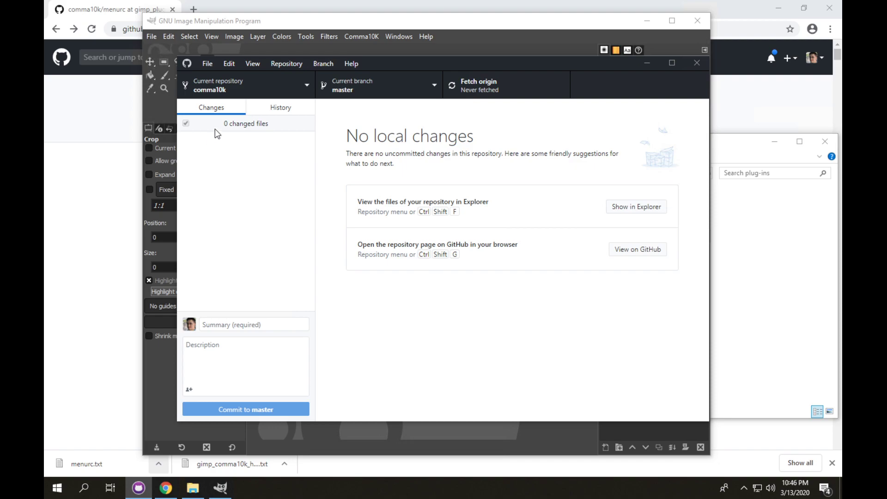
left_click(307, 88)
left_click(305, 86)
left_click(301, 88)
left_click(292, 69)
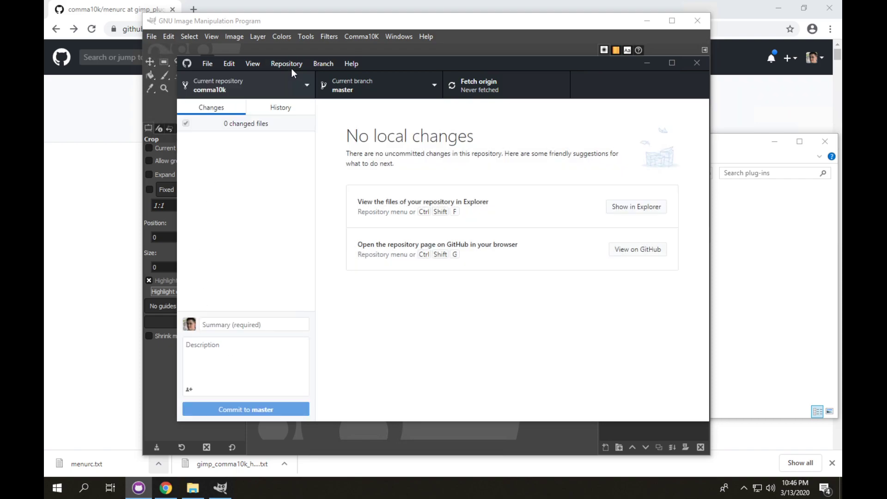
left_click(289, 64)
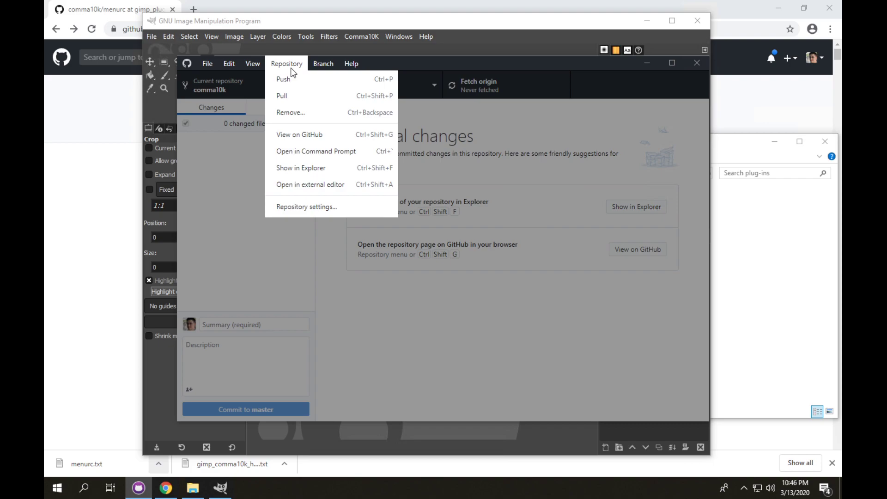
left_click(309, 151)
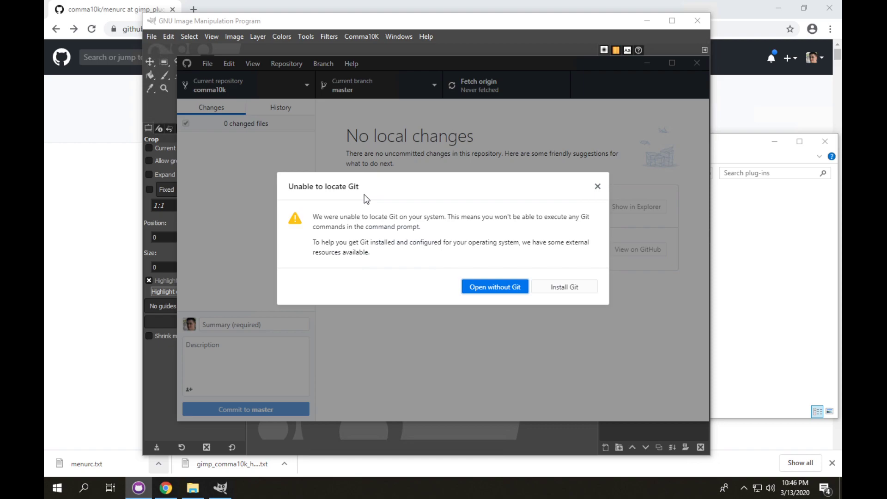
Choose to install the missing Git and open its setup help page in Google Chrome
left_click(570, 287)
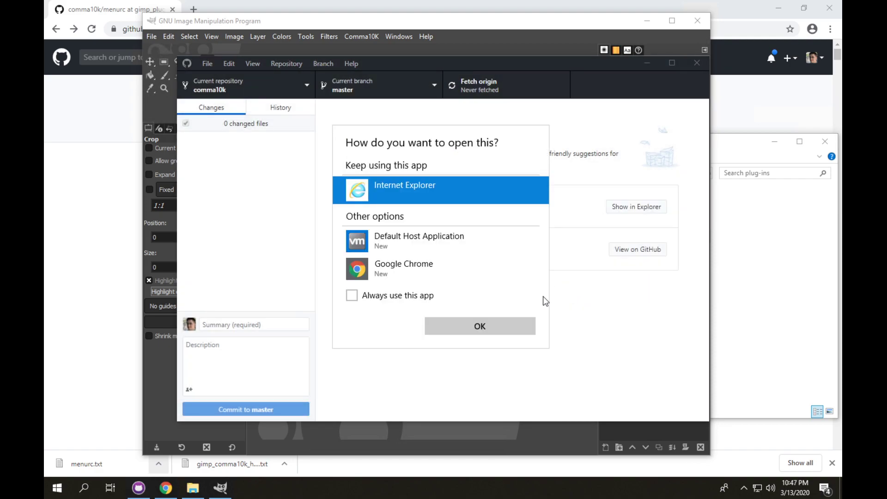
left_click(402, 267)
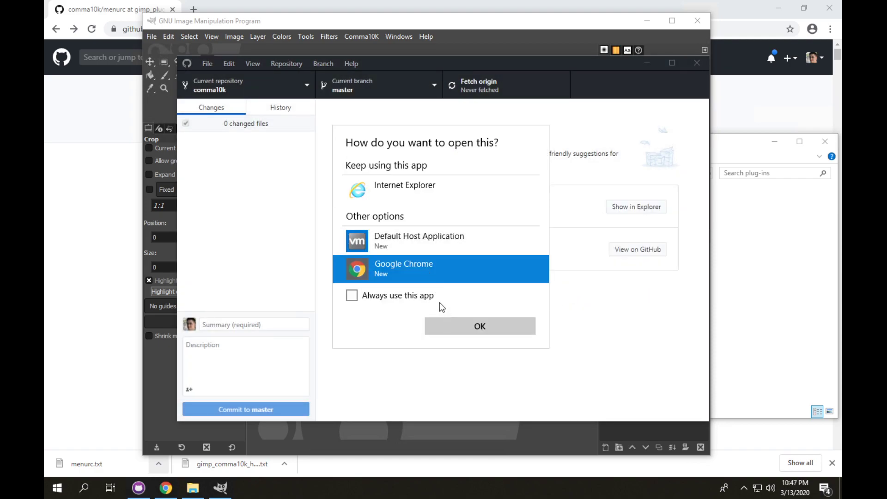
left_click(464, 328)
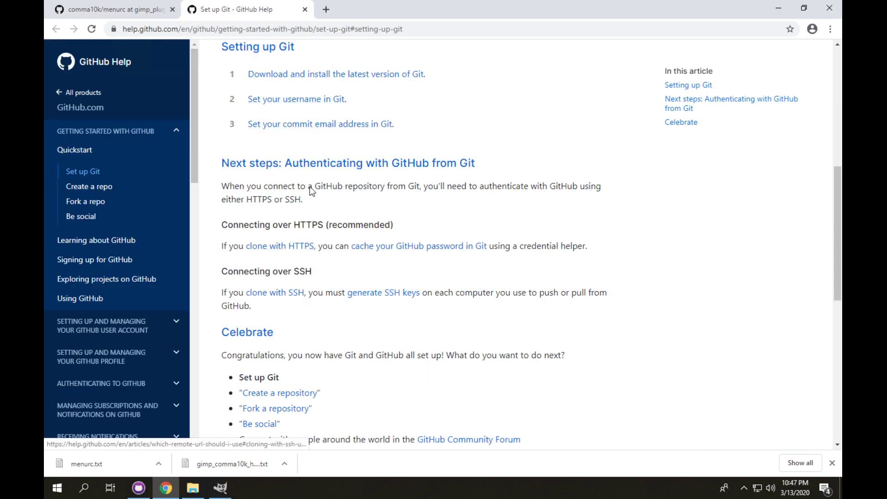
Download Git 2.25.1 for Windows (64-bit) from git-scm.com and start its installer
left_click(303, 79)
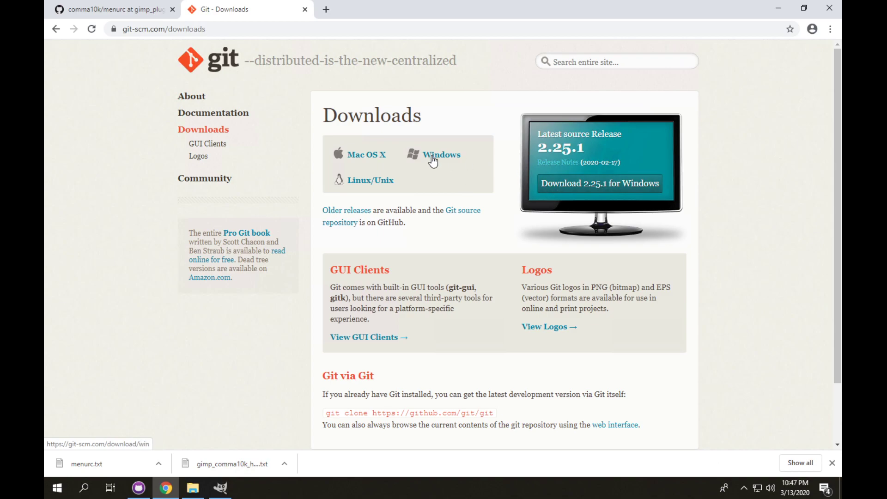
left_click(573, 191)
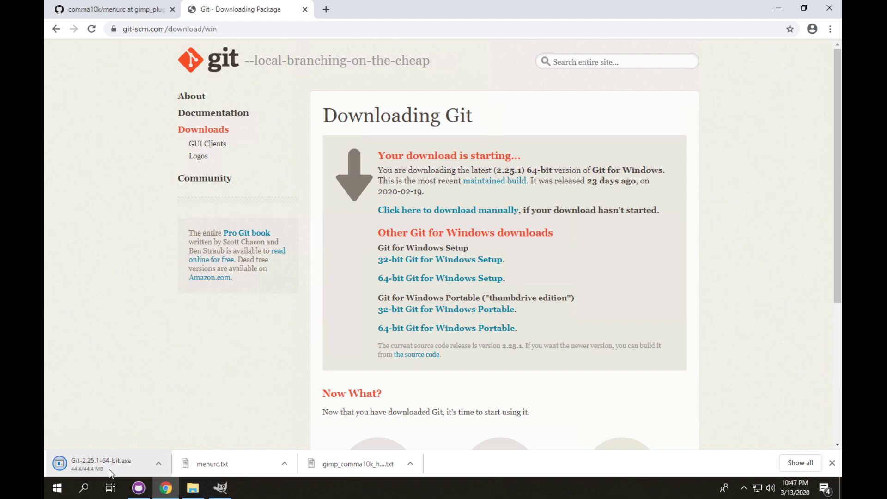
left_click(110, 472)
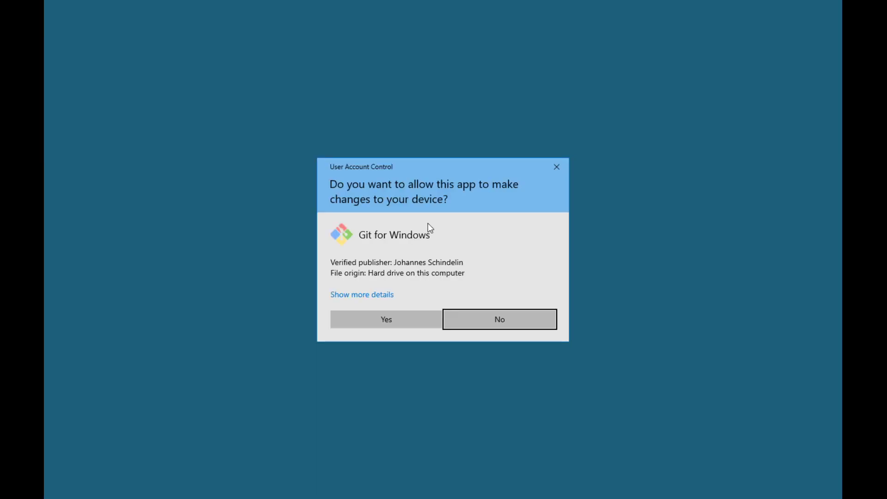
left_click(398, 323)
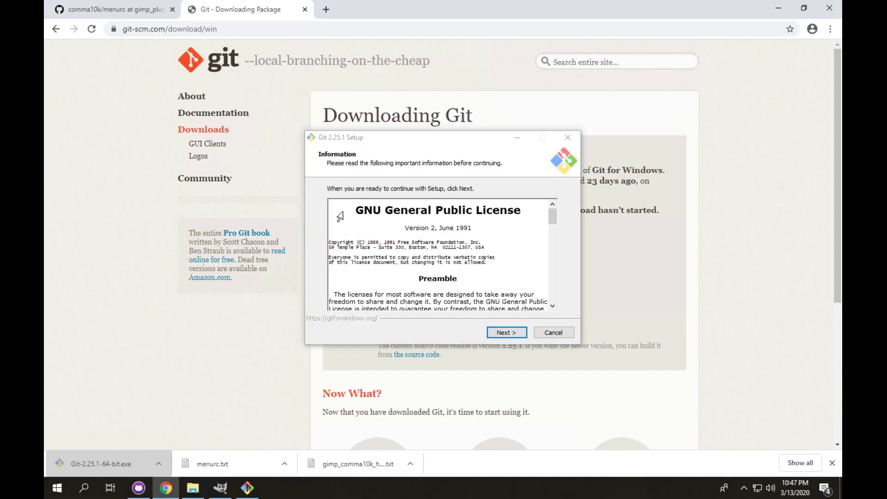
Install Git 2.25.1 with the default components and configuration options, and finish the setup wizard
left_click(516, 332)
left_click(515, 331)
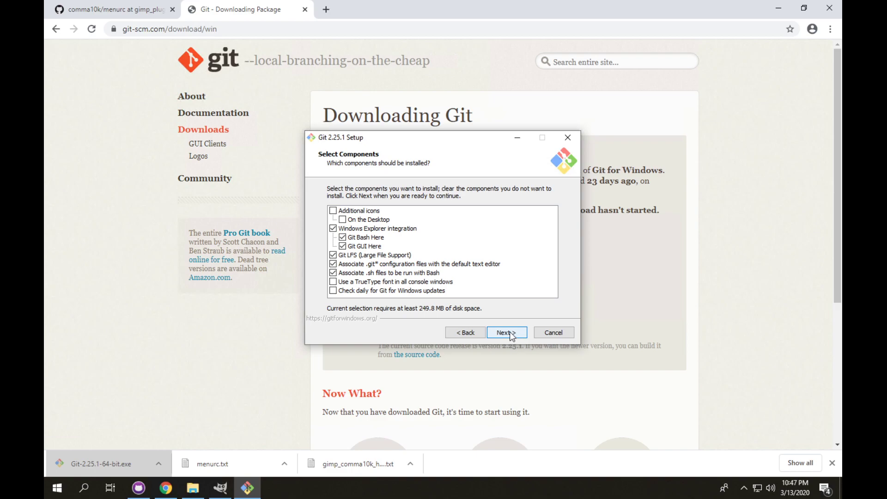
left_click(512, 333)
left_click(508, 332)
left_click(509, 332)
left_click(509, 333)
left_click(509, 332)
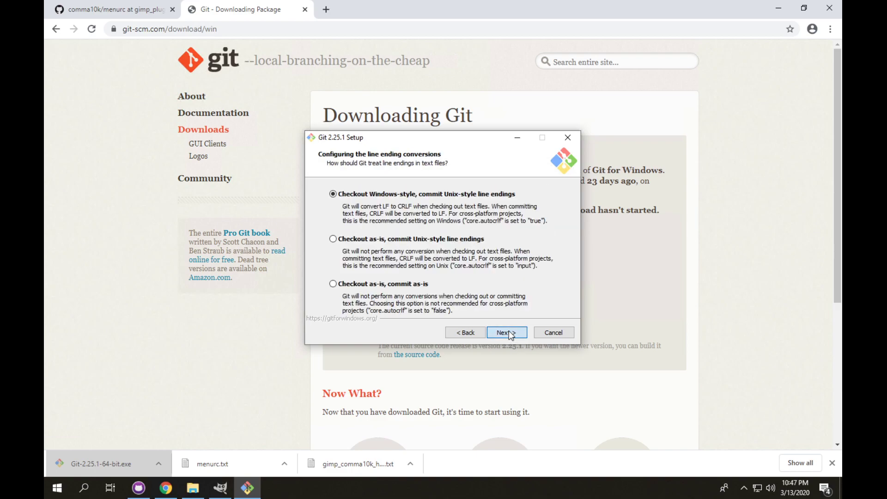
left_click(509, 332)
left_click(509, 331)
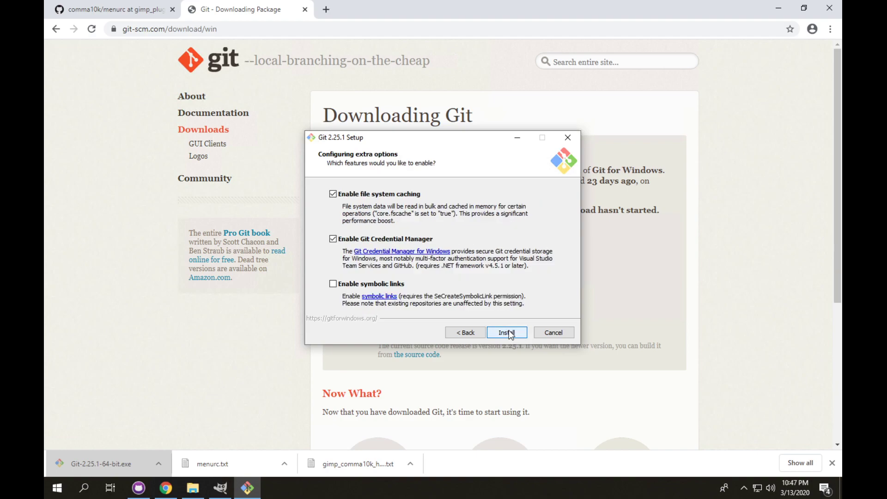
left_click(508, 331)
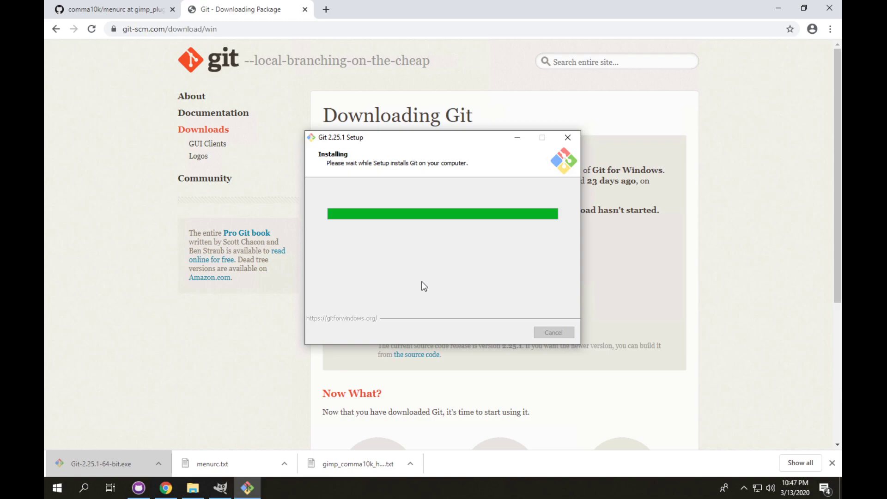
left_click(451, 237)
left_click(507, 332)
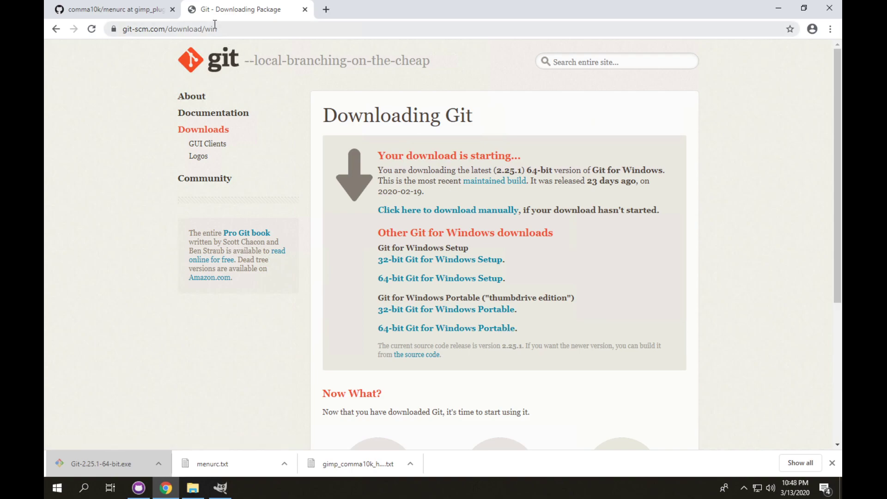
Go to the account owner's GitHub profile page in Chrome
mouse_move(207, 490)
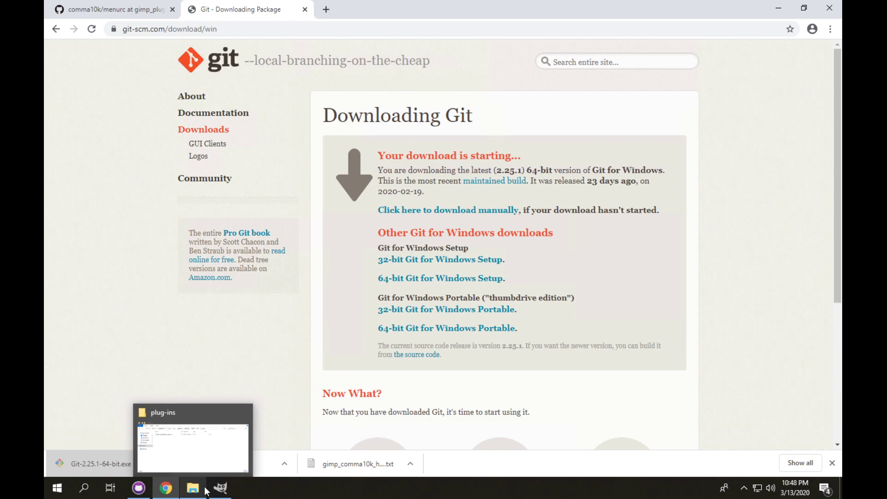
left_click(254, 28)
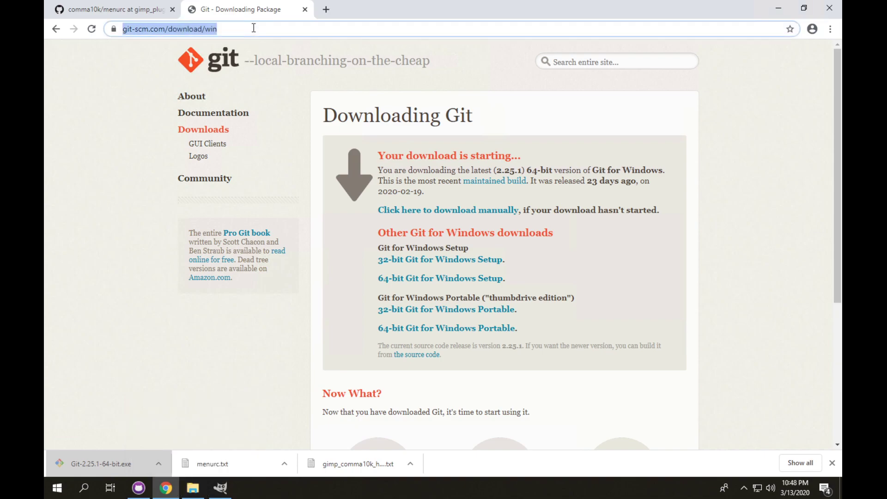
type("github")
key("Down")
key("Down")
key("Down")
key("Down")
key("Down")
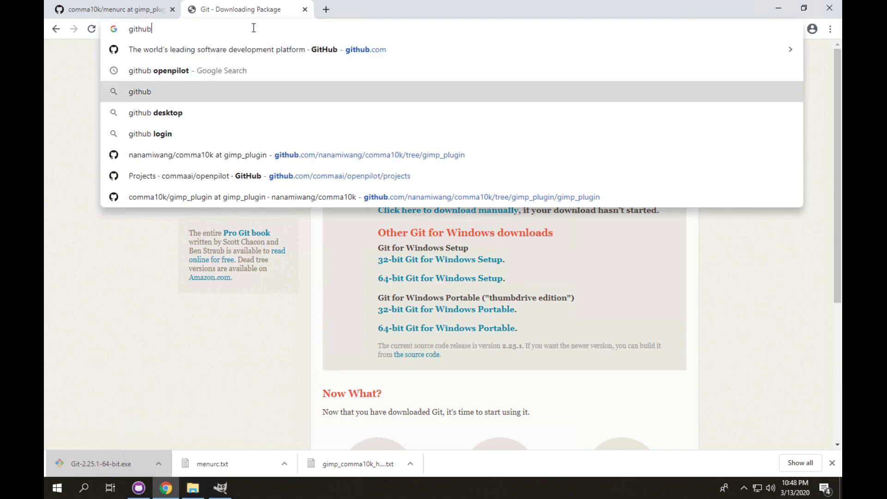
key("Down")
key("ctrl+a")
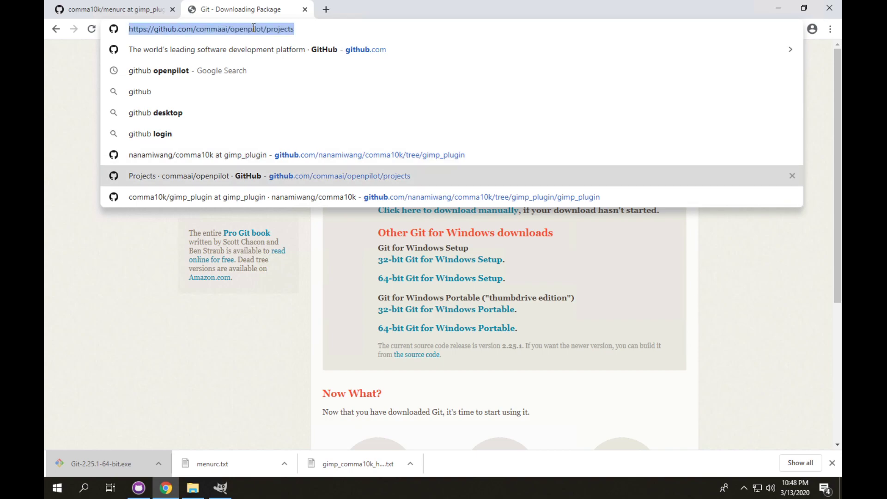
type("github.com/ne")
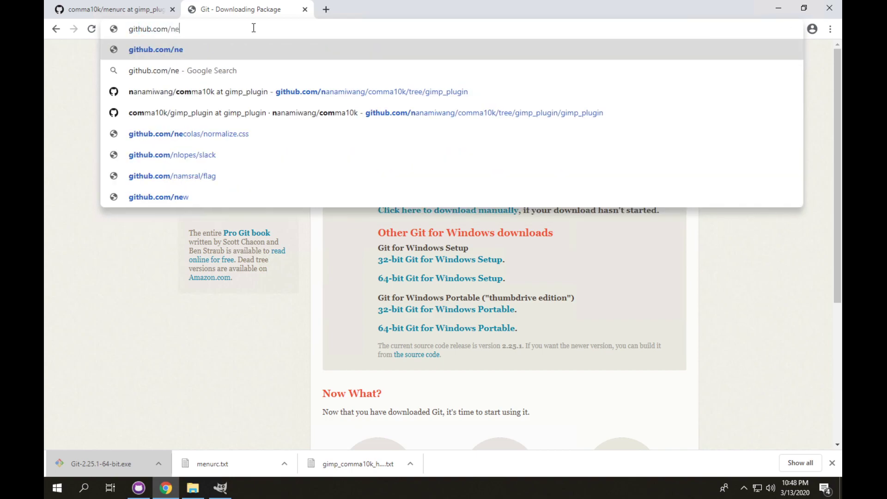
type("lsonjchen/")
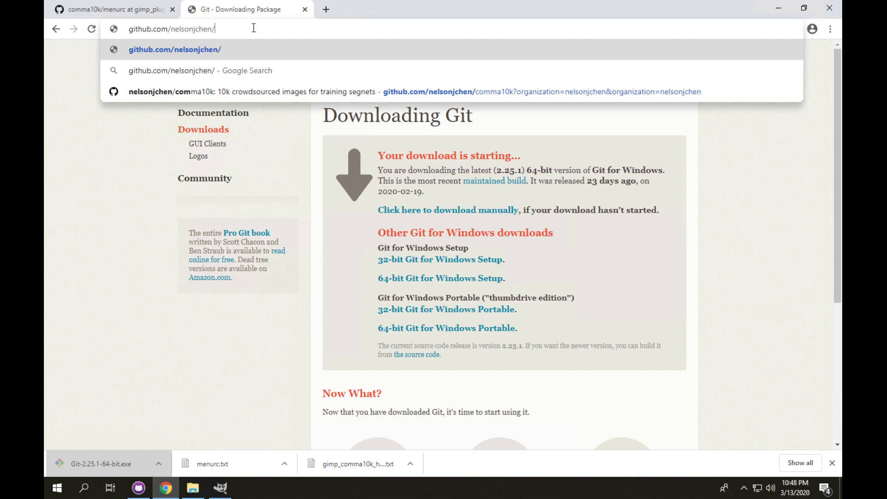
key("Return")
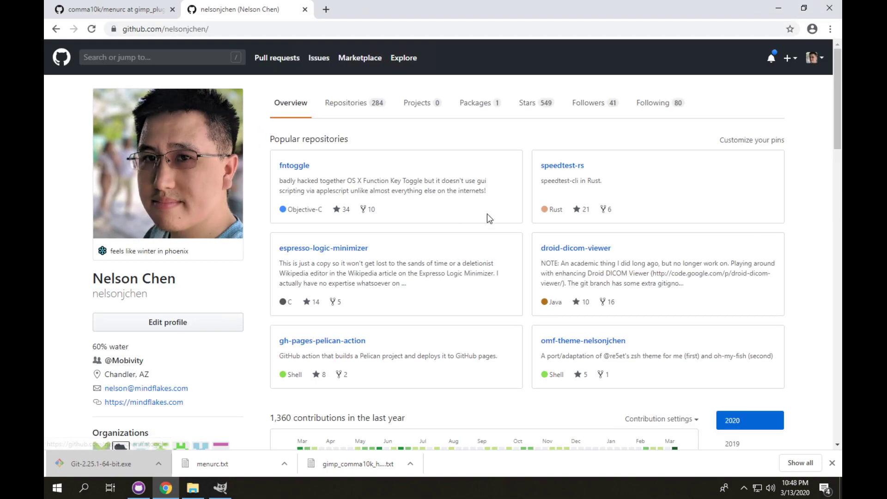
Open the tool4comma10k repository from the activity overview on the profile page
scroll(462, 308, "down", 7)
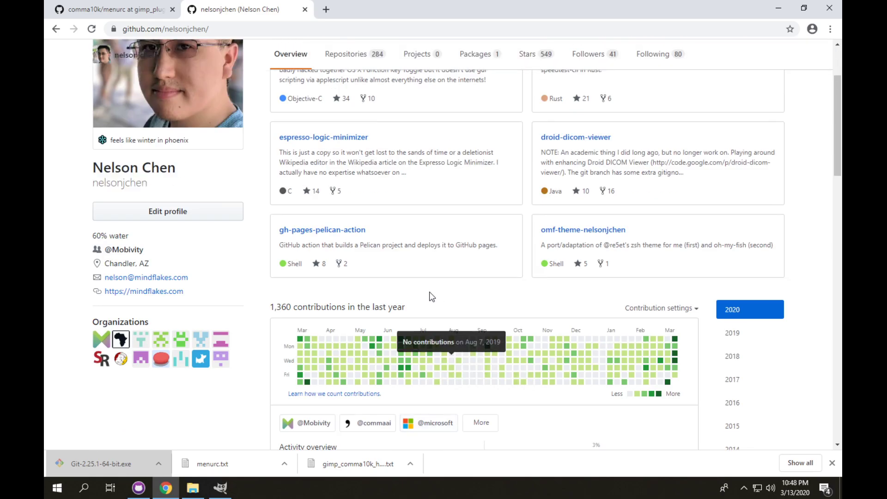
scroll(360, 255, "up", 6)
scroll(346, 154, "down", 8)
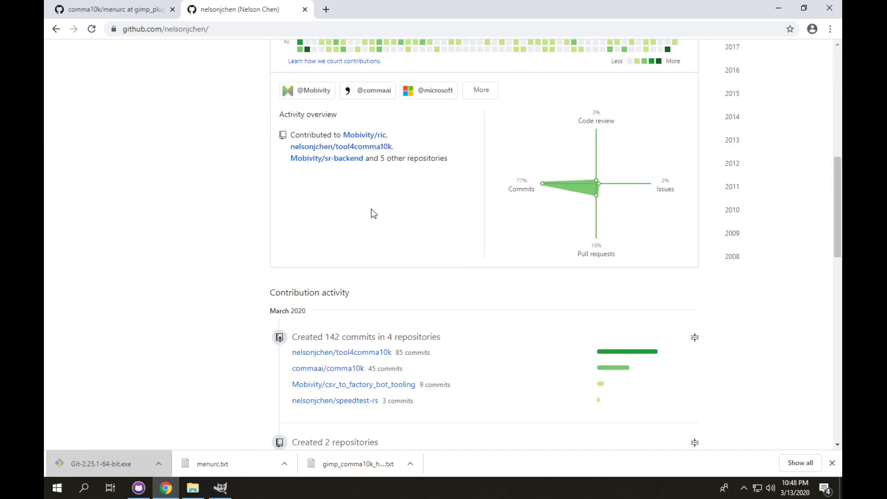
left_click(363, 148)
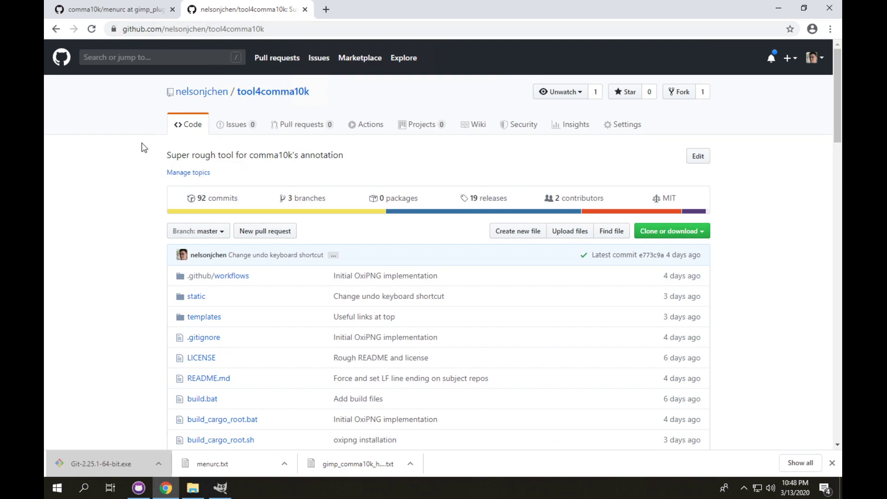
Download tool4comma10k.zip from Release v0.0.19 of the repository and show the file in its folder
scroll(153, 154, "down", 3)
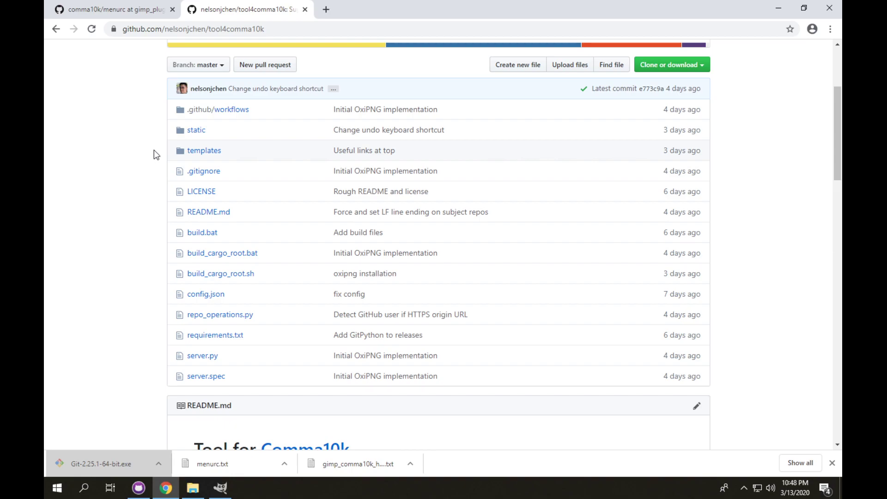
scroll(167, 149, "down", 4)
scroll(167, 148, "down", 5)
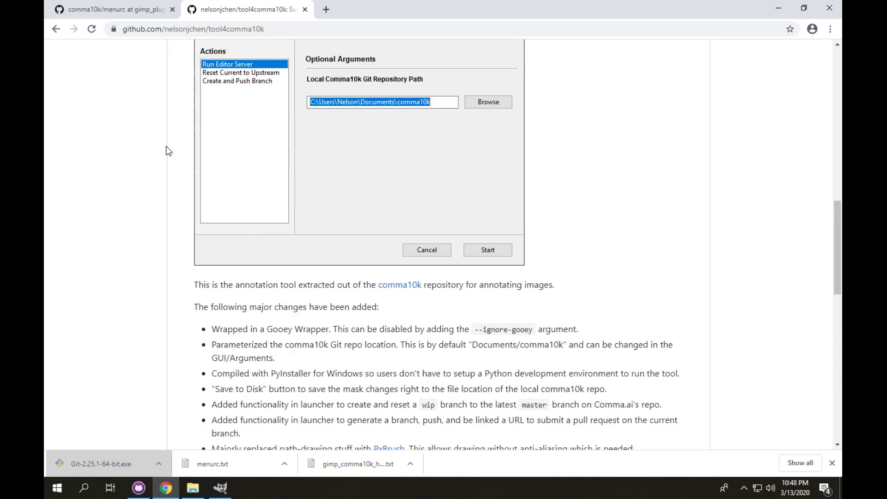
scroll(167, 148, "up", 3)
scroll(244, 139, "up", 9)
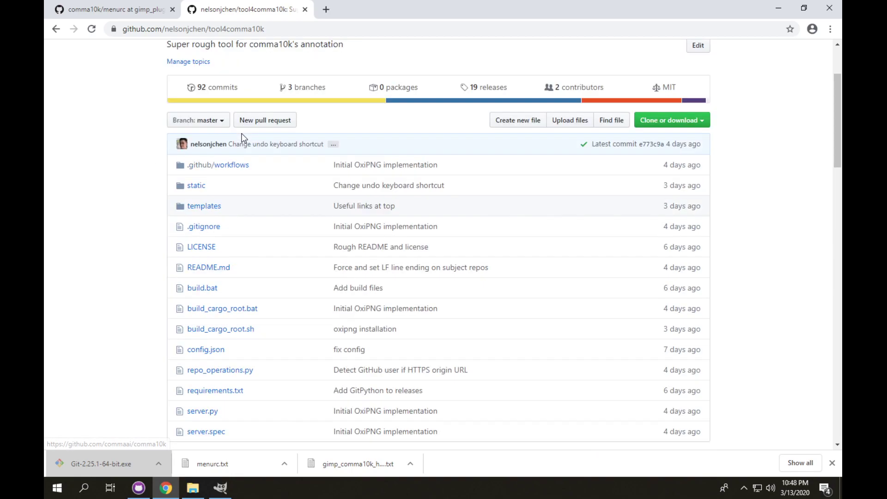
left_click(481, 201)
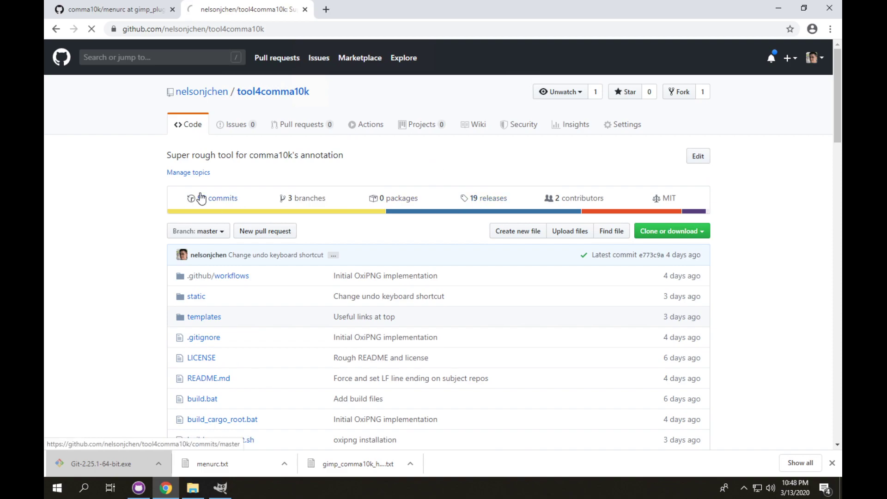
left_click(315, 334)
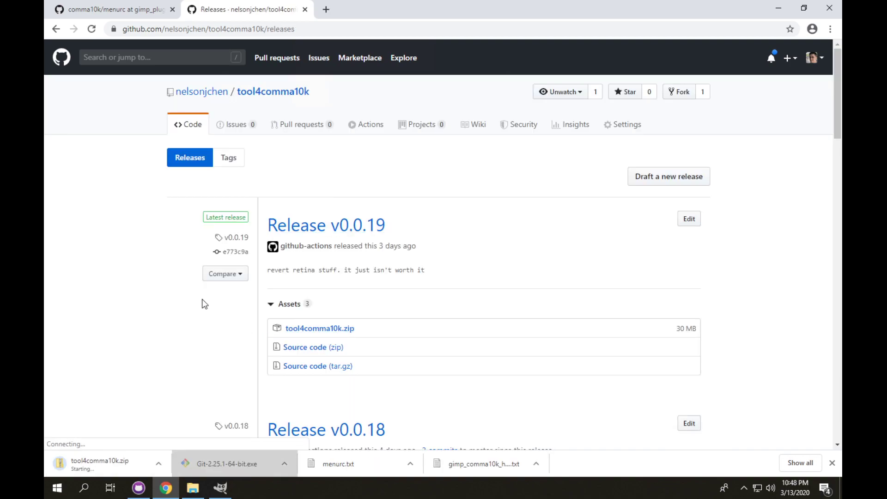
left_click(159, 463)
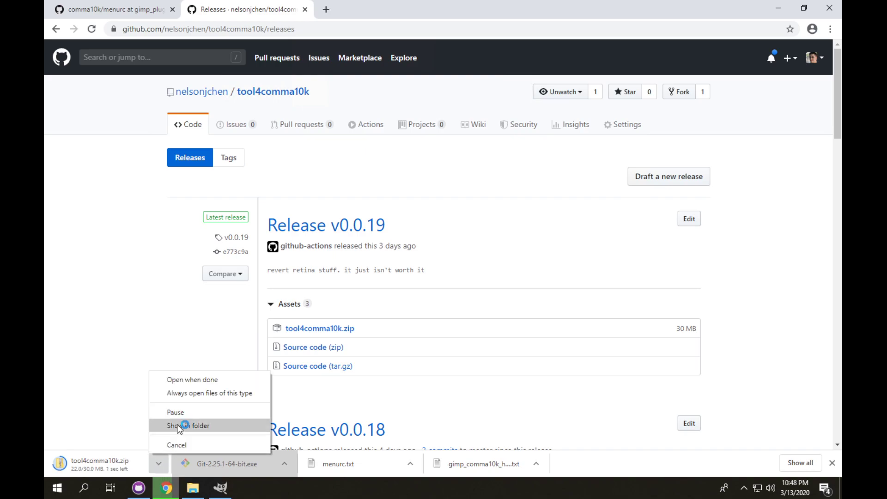
left_click(176, 424)
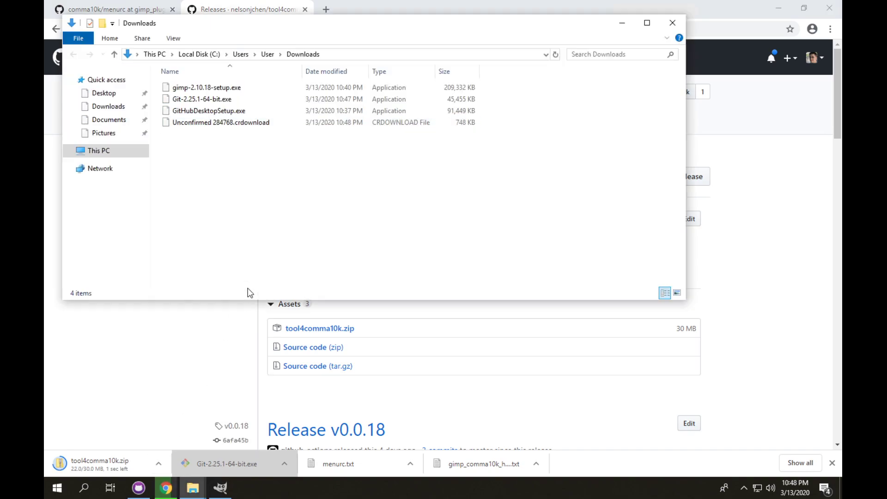
Extract tool4comma10k.zip into a tool4comma10k folder inside Downloads
left_click(225, 167)
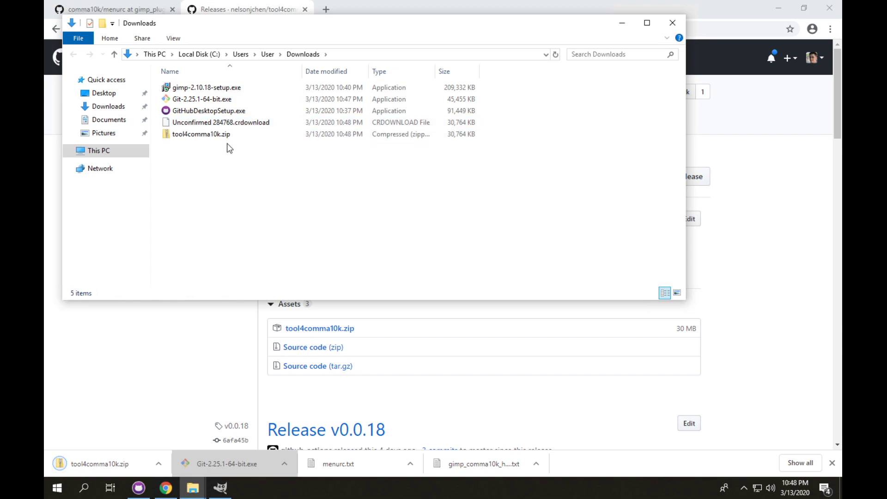
left_click(213, 134)
right_click(213, 132)
left_click(257, 172)
left_click(550, 351)
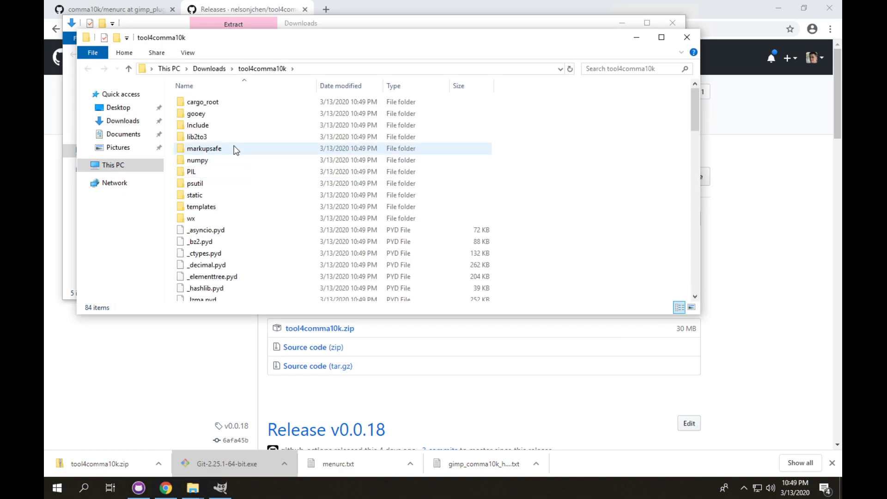
Run Tool4Comma10k.exe from the extracted folder, allowing it past the Windows SmartScreen block
scroll(536, 219, "down", 20)
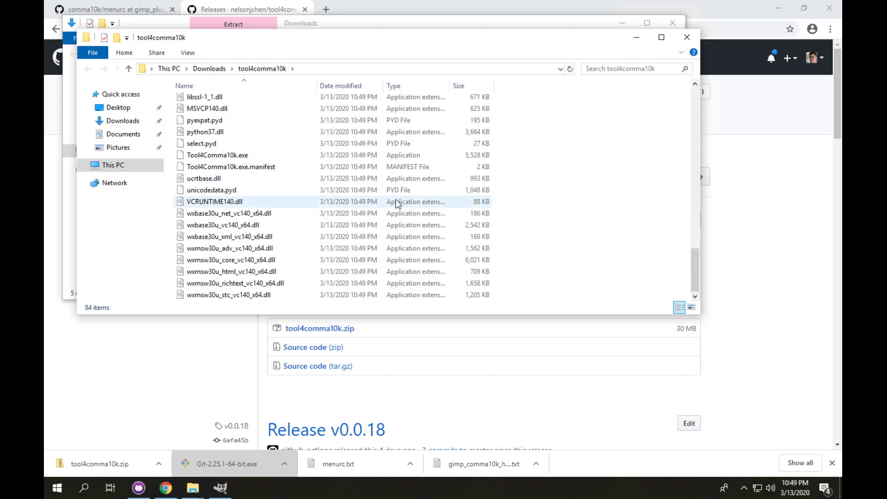
scroll(376, 199, "up", 6)
scroll(287, 212, "down", 5)
double_click(199, 190)
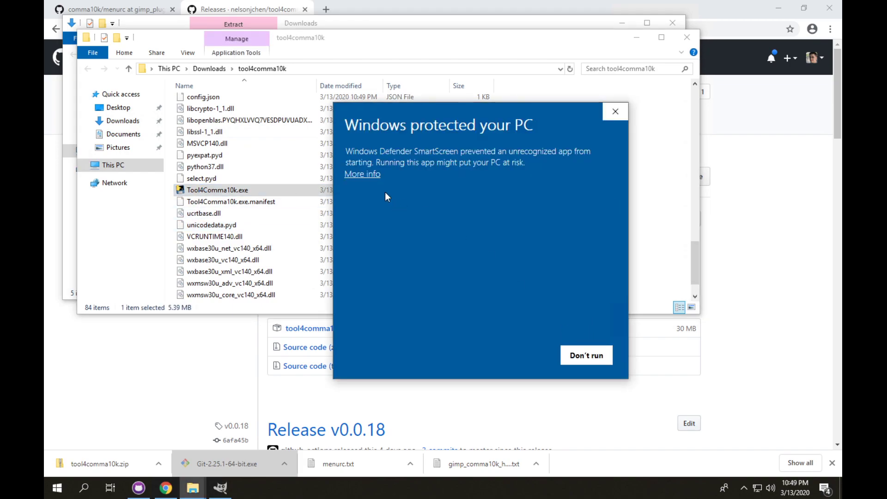
left_click(368, 175)
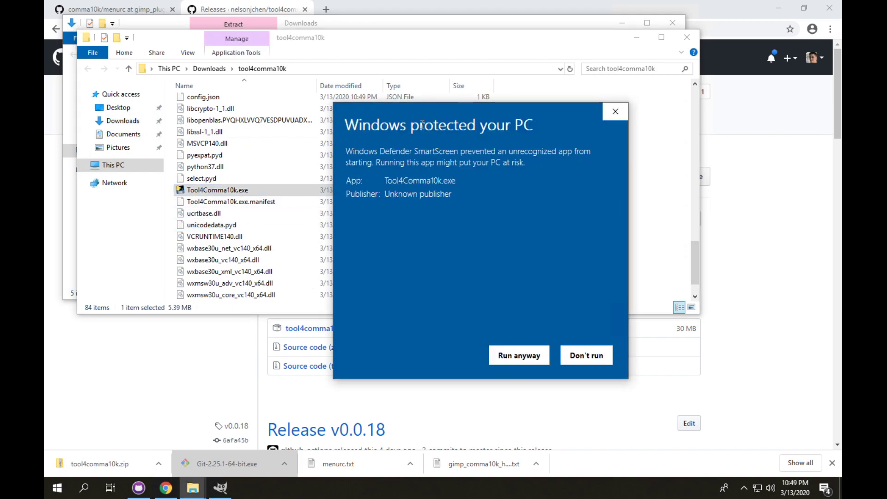
left_click(521, 361)
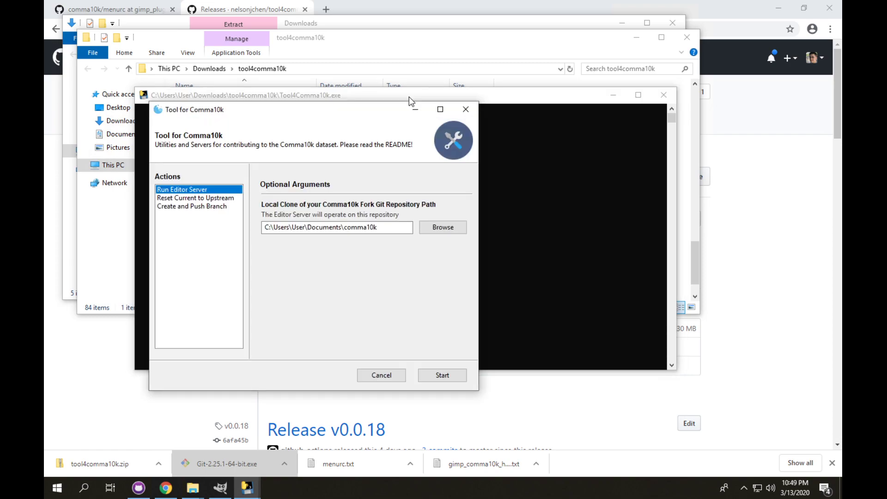
Launch a second instance of Tool4Comma10k.exe, minimise its console and place its window beside the first one
left_click_drag(353, 111, 564, 92)
left_click(341, 96)
left_click(614, 98)
double_click(222, 191)
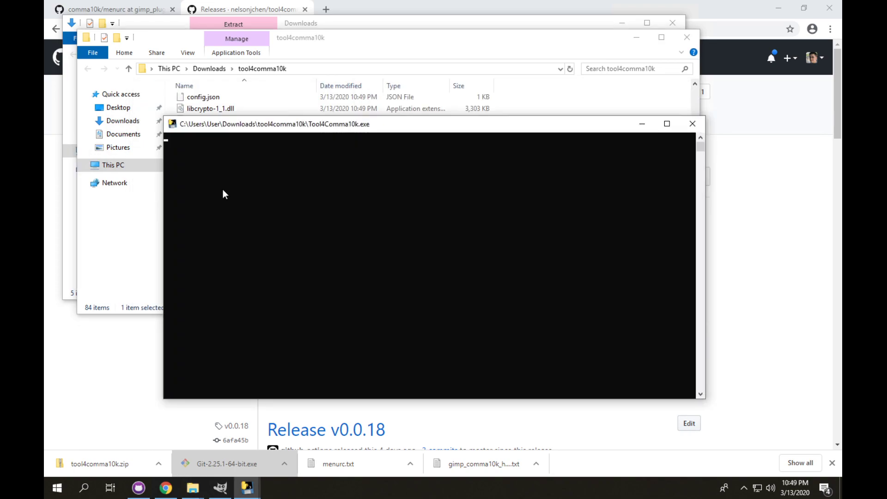
left_click(643, 124)
left_click_drag(305, 26, 370, 75)
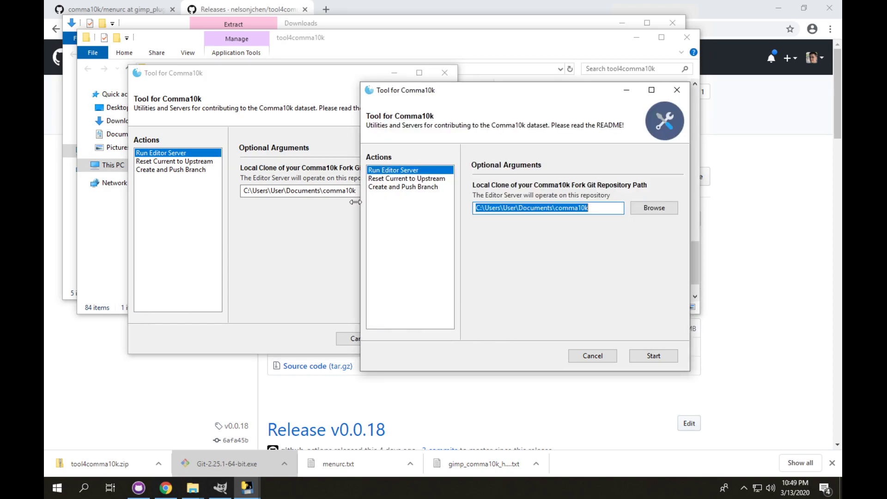
left_click_drag(495, 92, 601, 84)
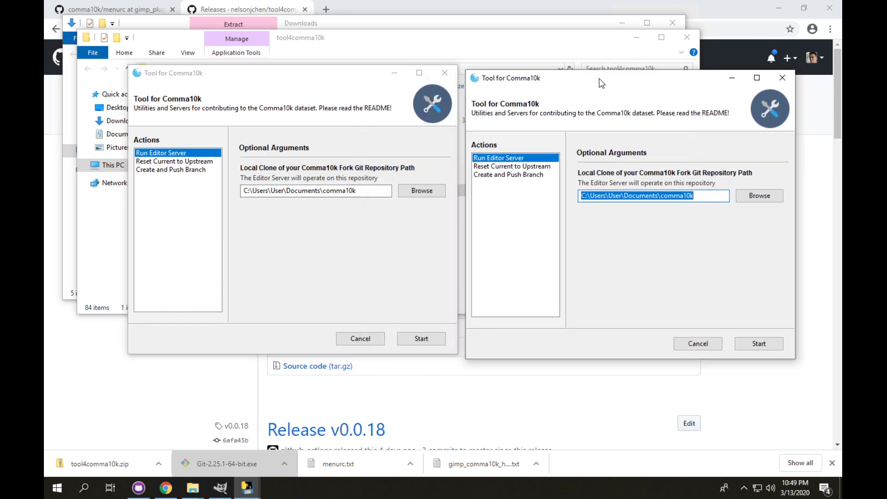
left_click(651, 201)
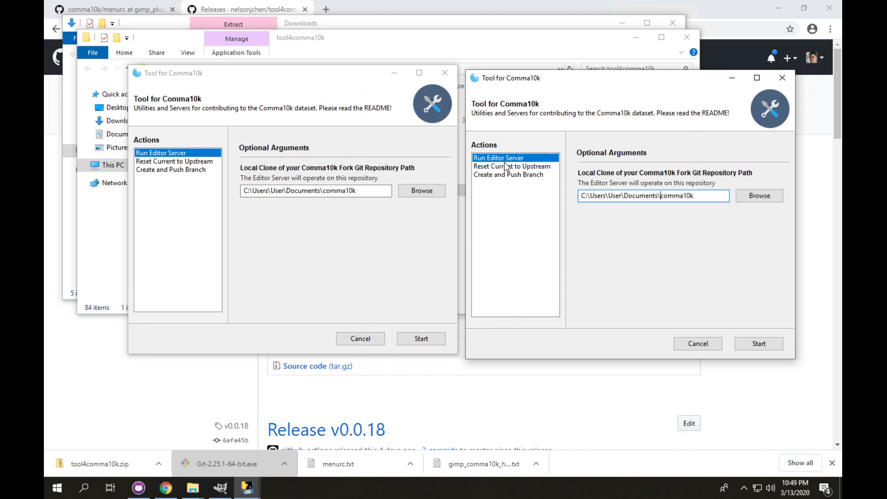
left_click(758, 344)
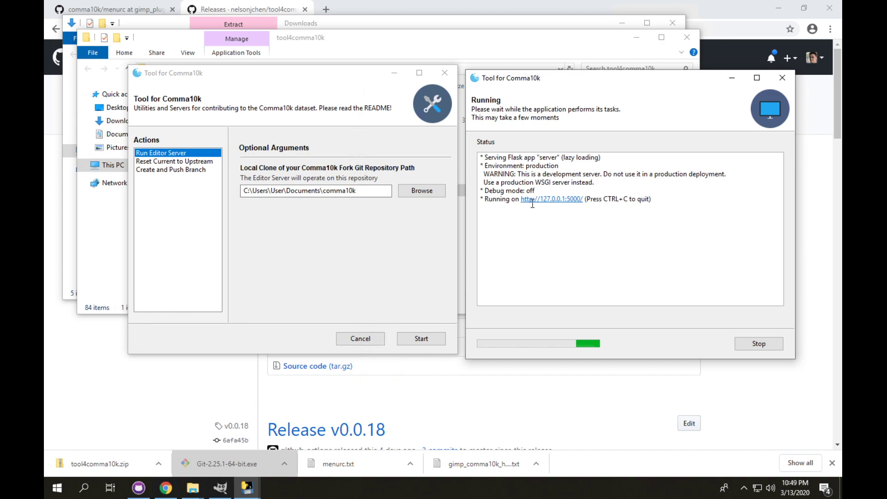
left_click(568, 203)
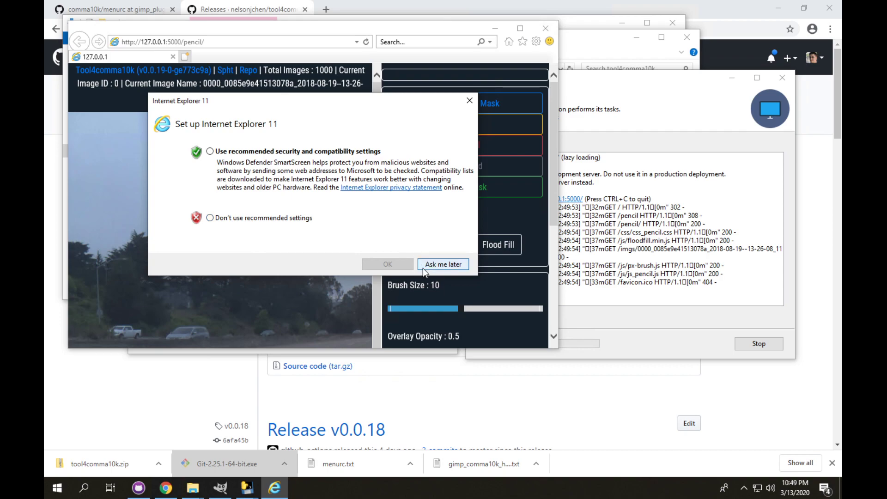
left_click(469, 102)
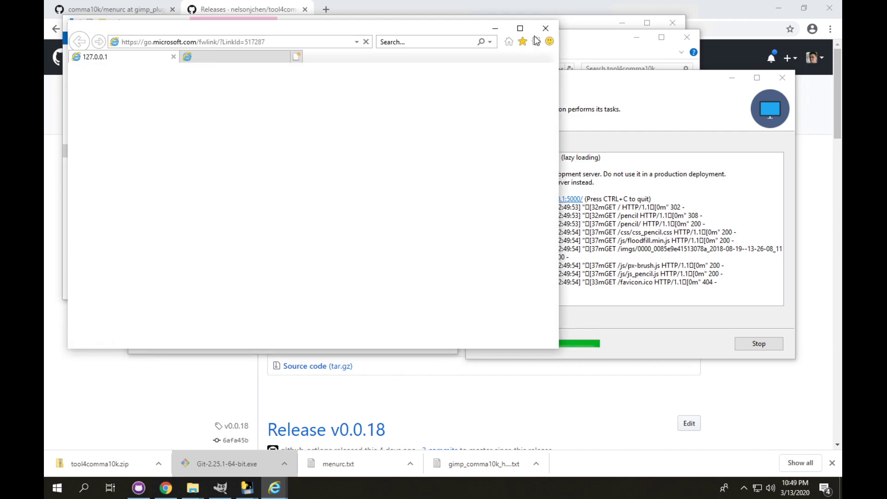
left_click(546, 25)
left_click(294, 195)
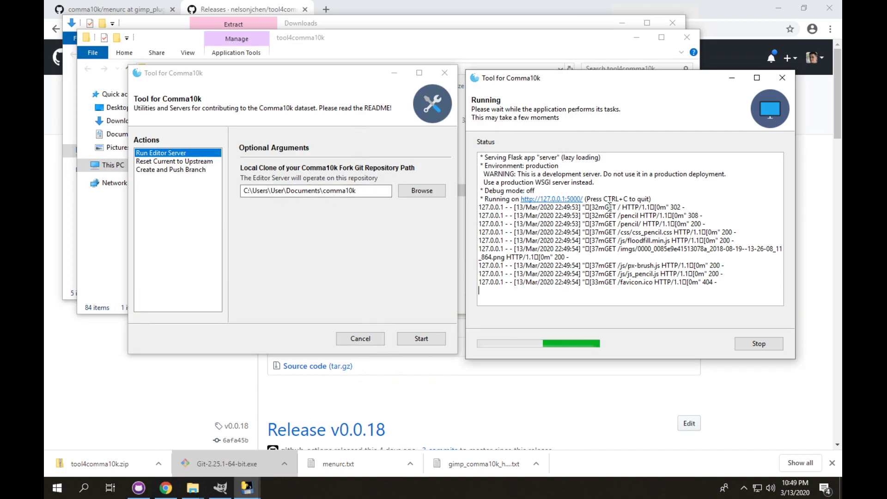
left_click_drag(585, 198, 521, 200)
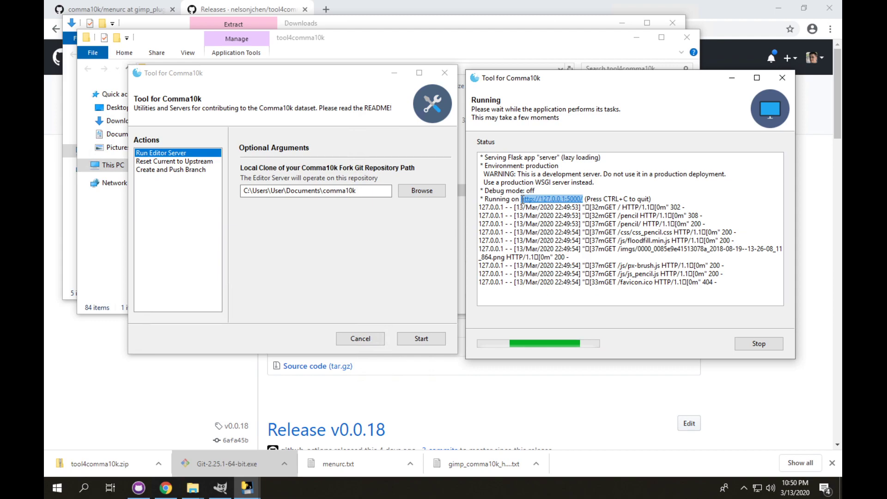
left_click(716, 16)
left_click(830, 28)
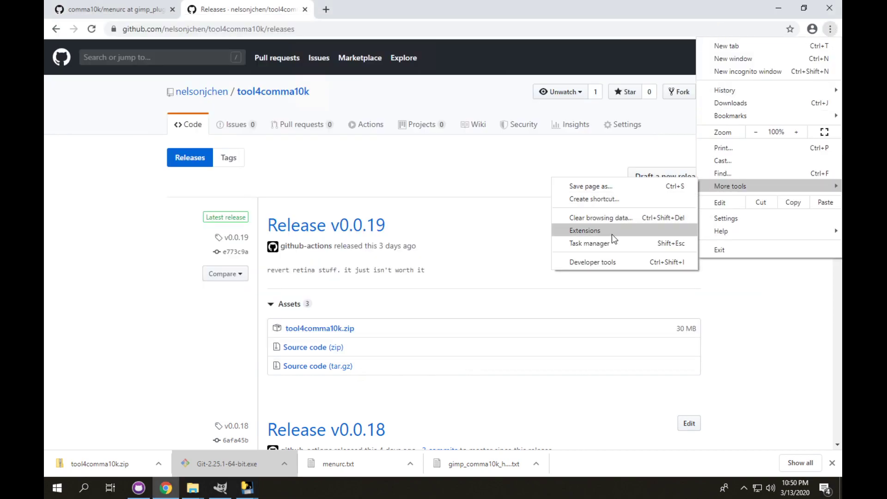
Set Google Chrome as the default web browser in Windows Settings, and close Settings
left_click(57, 487)
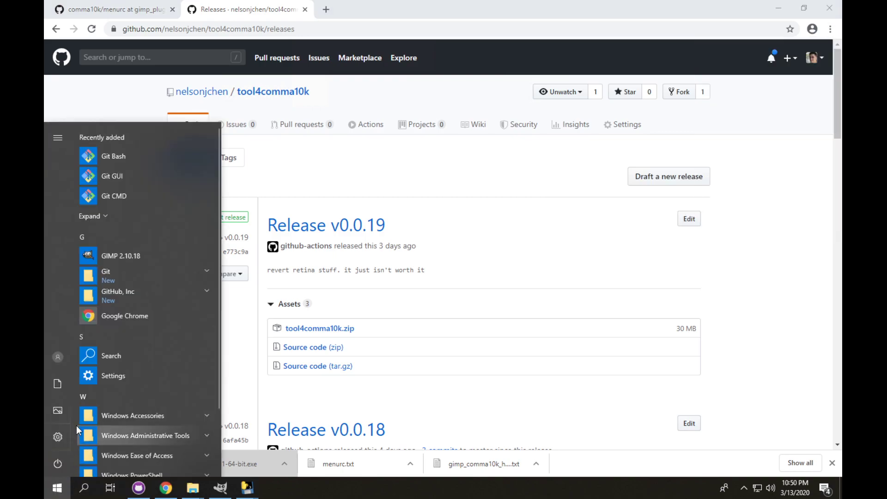
left_click(59, 435)
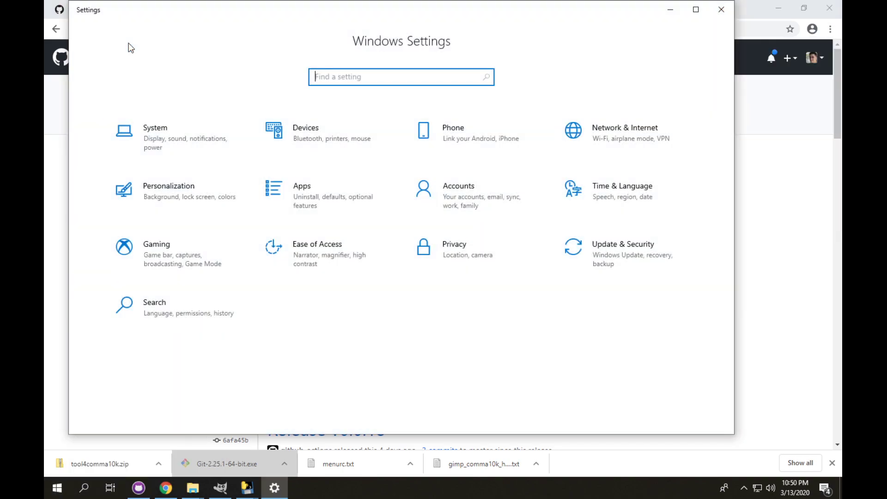
type("default browser")
key("Down")
key("Return")
scroll(351, 314, "down", 3)
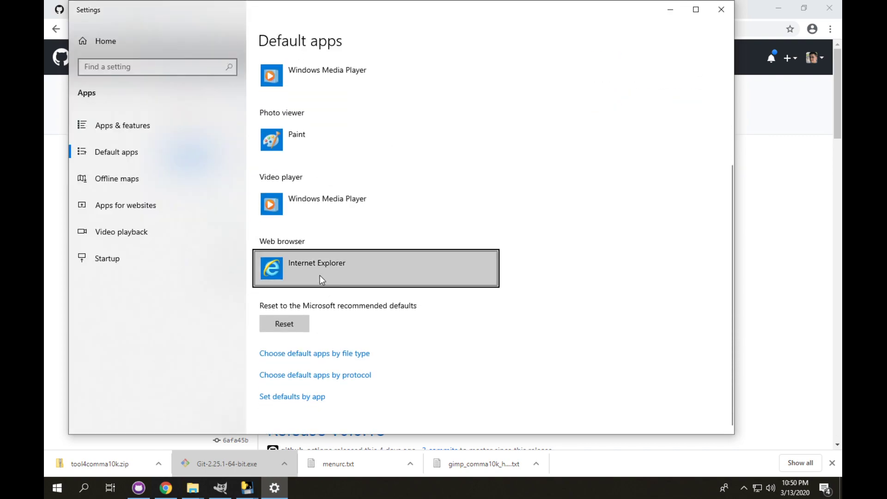
left_click(320, 277)
left_click(327, 186)
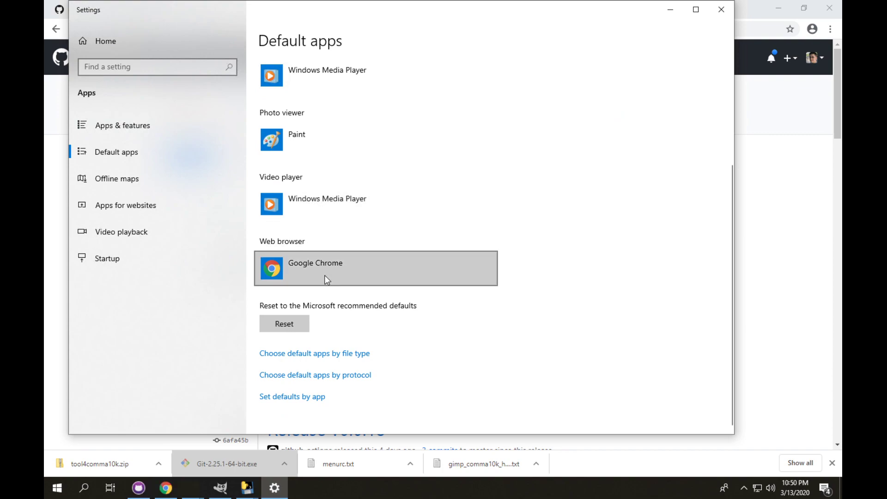
left_click(721, 10)
mouse_move(249, 491)
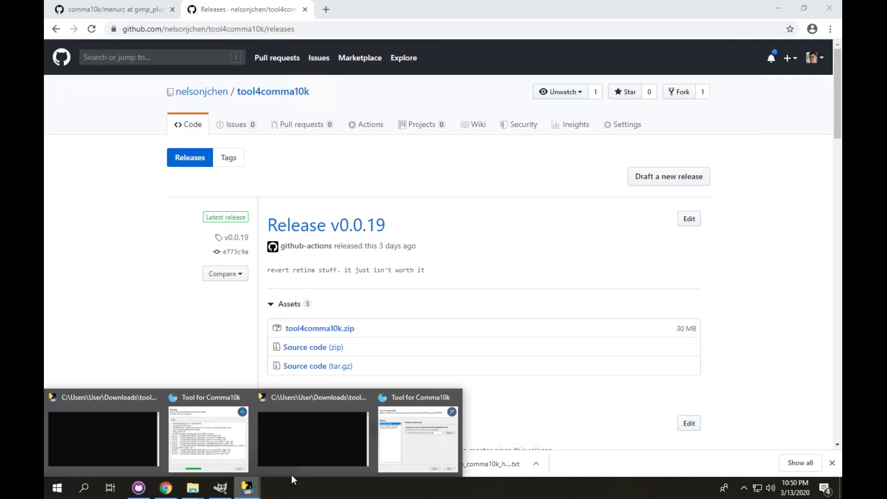
left_click(421, 458)
left_click(250, 491)
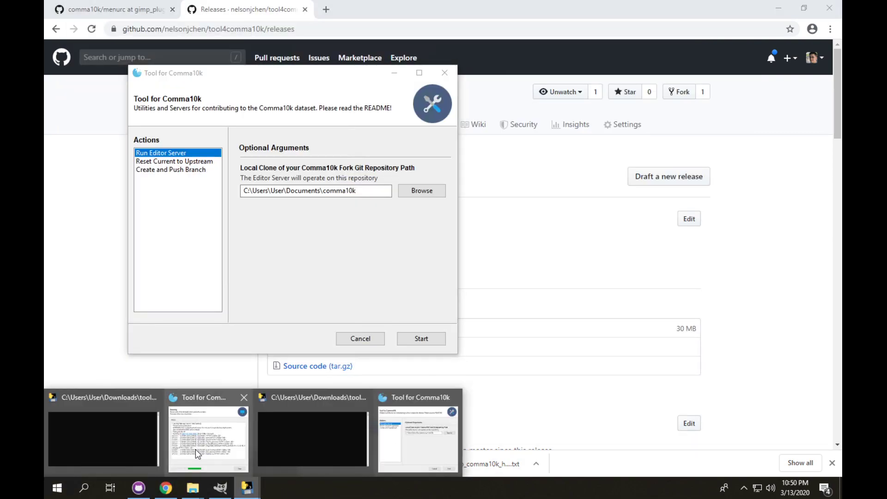
left_click(196, 449)
left_click(549, 200)
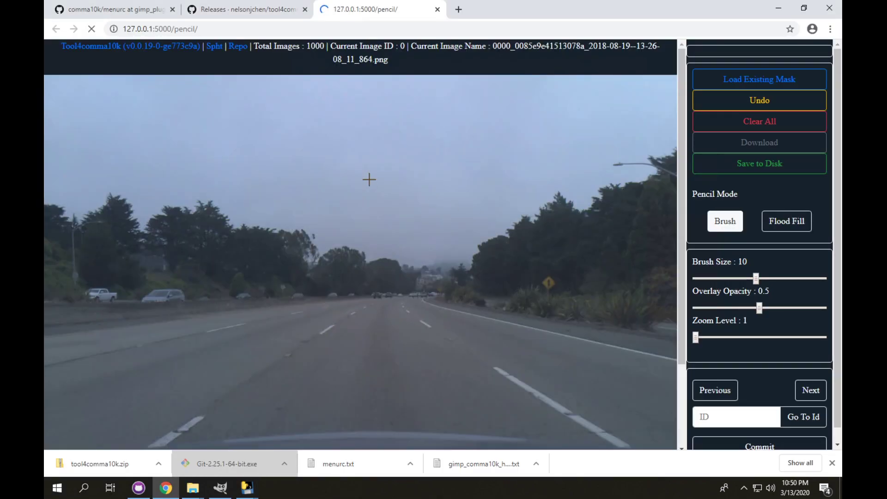
Look over the annotation page's image and mask tools, and close the browser's downloads bar
scroll(411, 144, "down", 2)
scroll(411, 144, "up", 2)
scroll(411, 145, "down", 2)
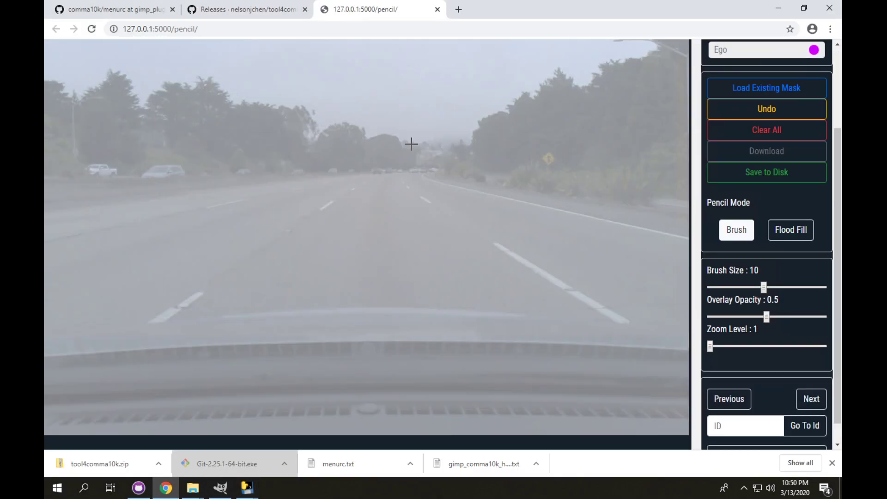
scroll(410, 142, "up", 1)
scroll(411, 144, "down", 2)
left_click(832, 463)
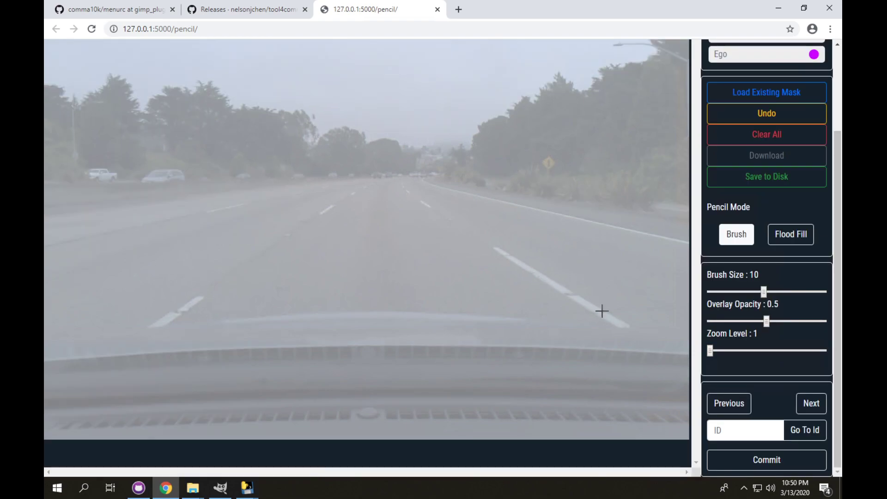
scroll(584, 285, "up", 3)
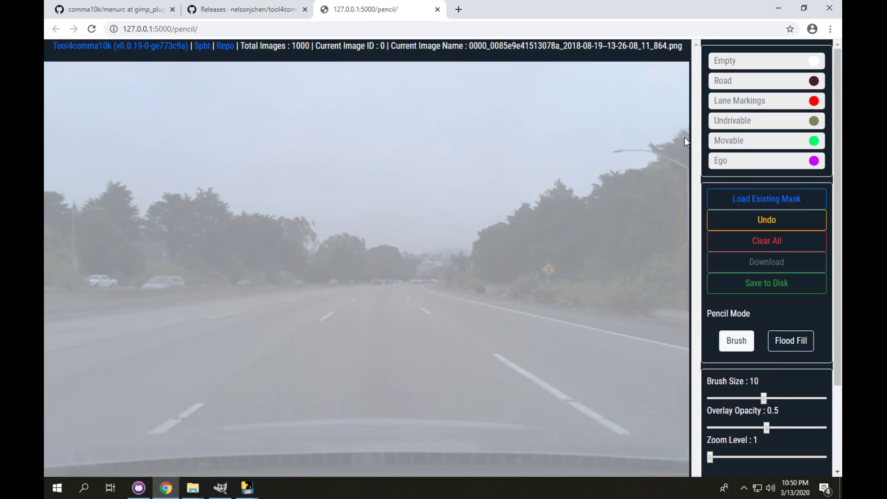
Choose the Road class and load the existing mask onto the image with ID 0
left_click(721, 81)
left_click(737, 204)
scroll(474, 236, "down", 1)
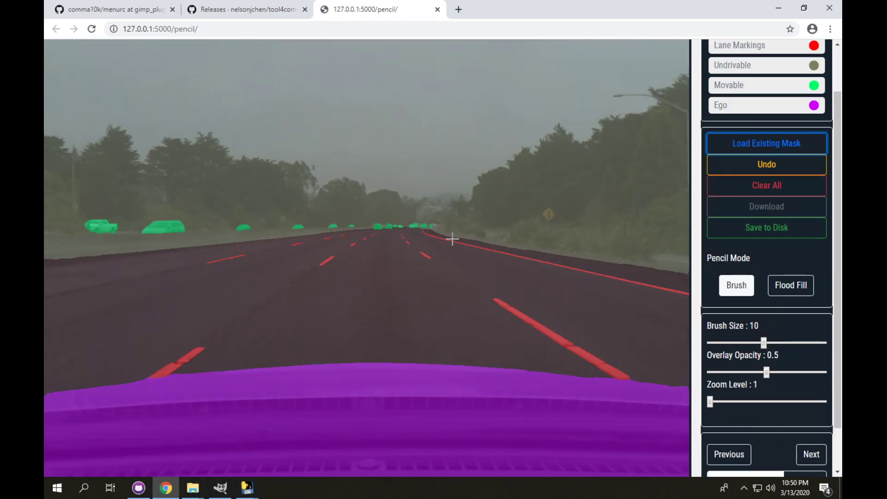
Look over the annotation page's mask classes, save option, image navigation and commit controls
scroll(273, 174, "up", 1)
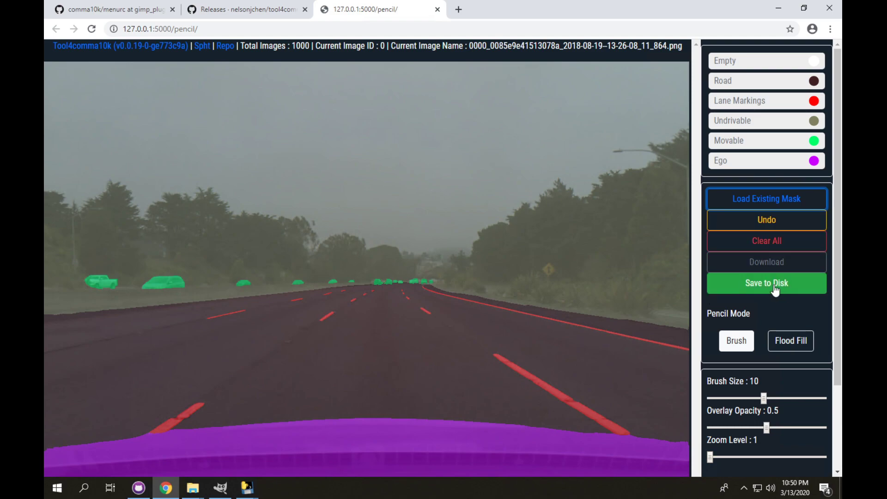
scroll(775, 290, "down", 2)
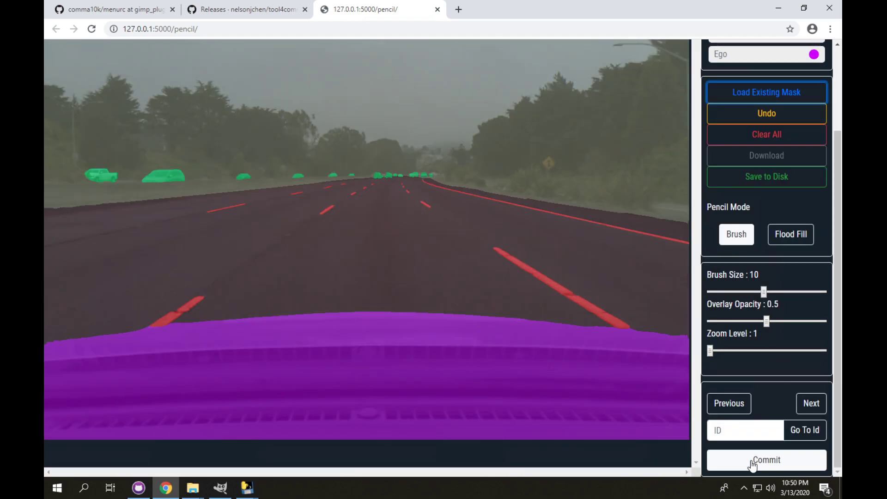
scroll(647, 384, "up", 2)
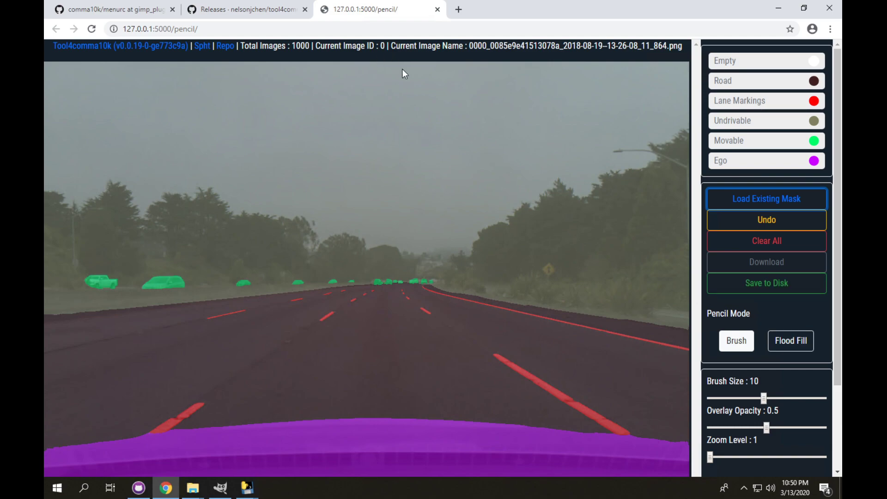
Switch to the idle Tool for Comma10k window, run Reset Current to Upstream on the local comma10k clone, and dismiss the completion message
mouse_move(259, 490)
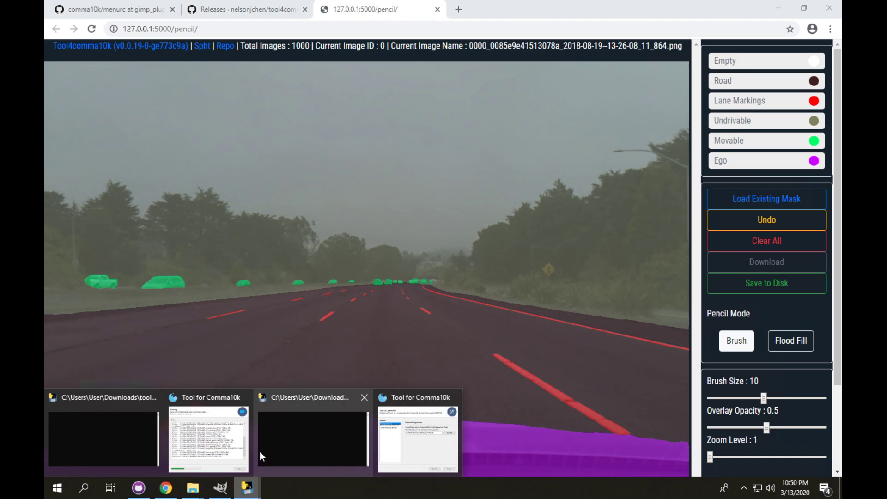
mouse_move(378, 448)
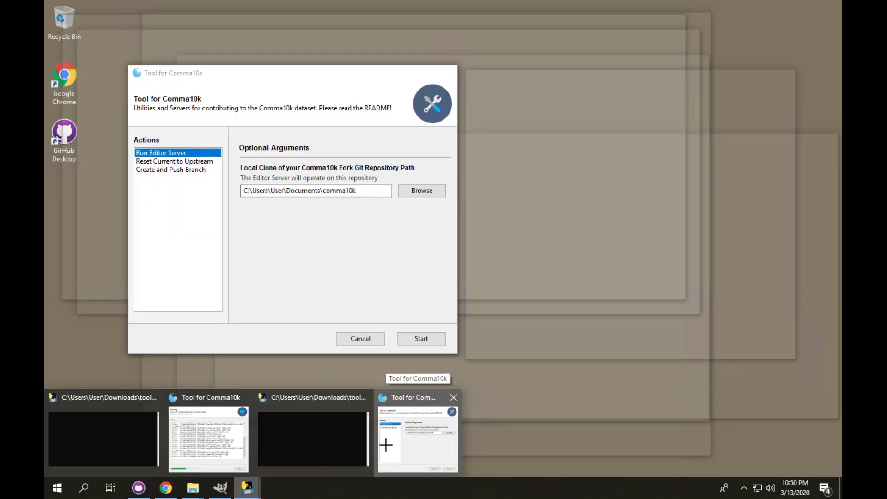
left_click(388, 450)
left_click(170, 162)
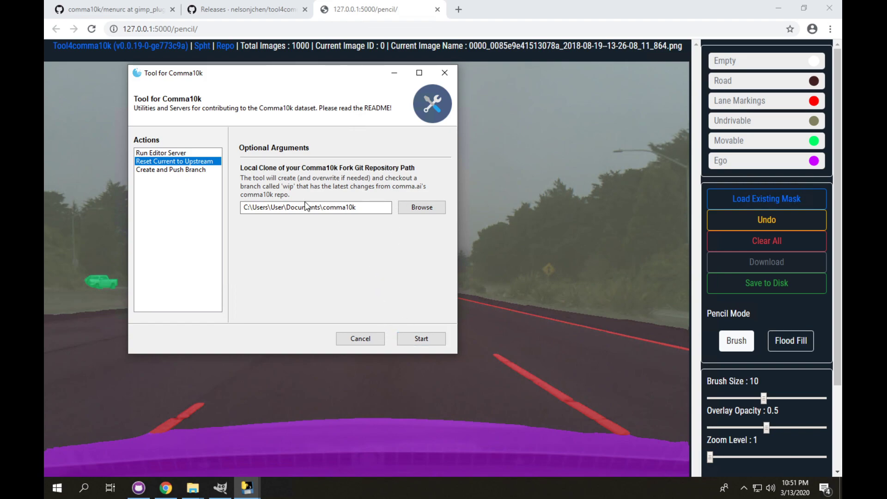
left_click(195, 170)
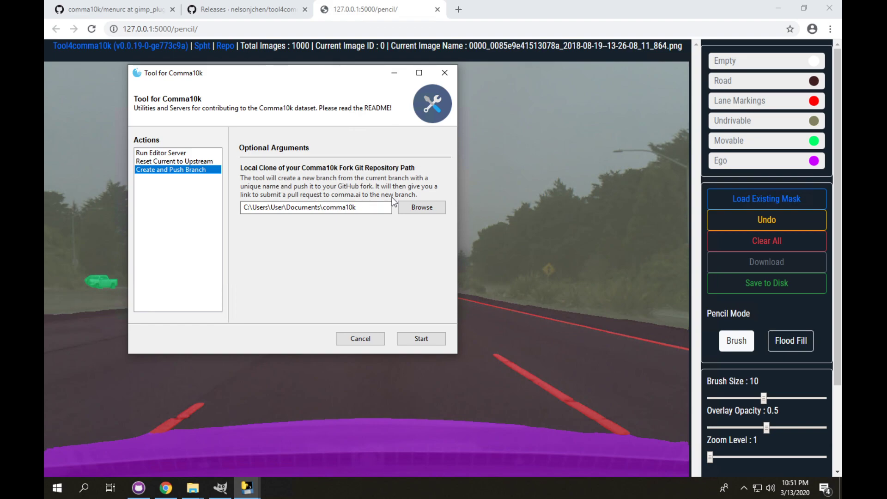
left_click(196, 162)
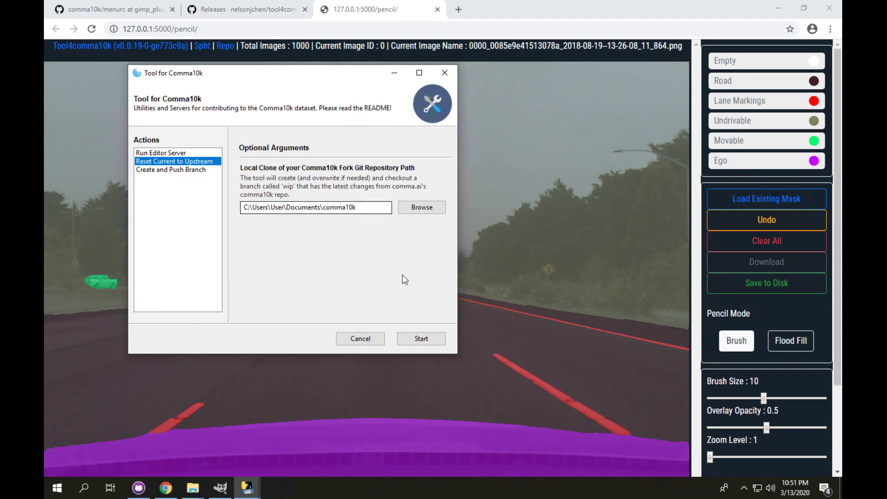
left_click(402, 342)
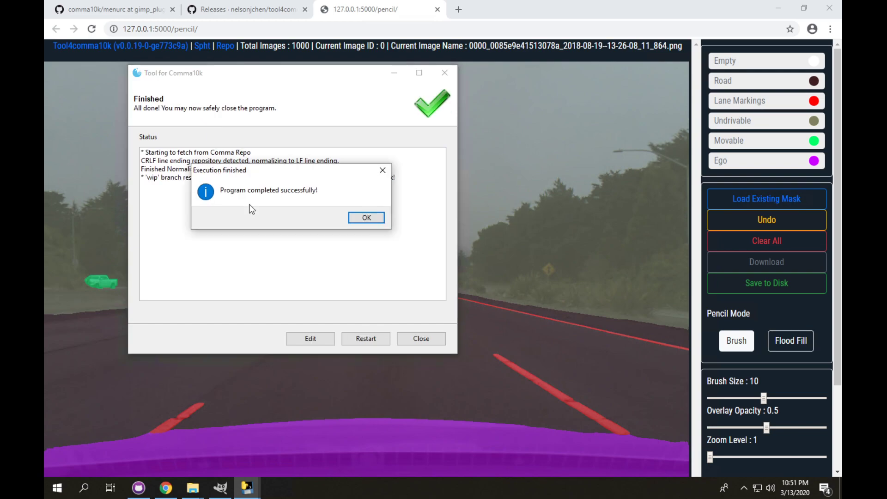
left_click(366, 217)
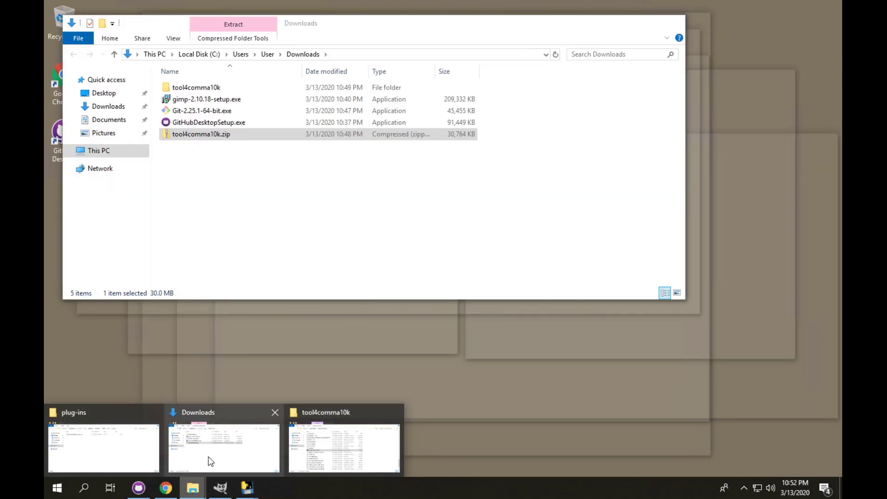
Switch to File Explorer, open the imgs folder inside Documents\comma10k, and move its window lower on the desktop
left_click(208, 460)
left_click(108, 120)
double_click(199, 89)
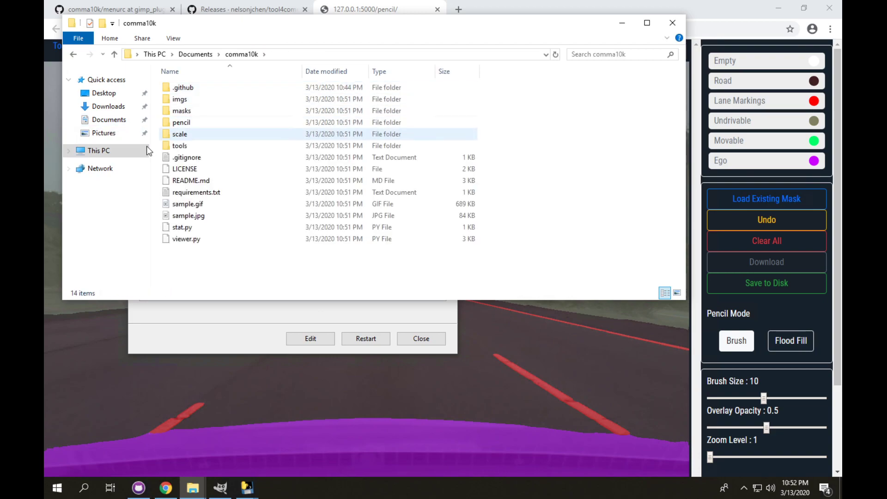
double_click(188, 99)
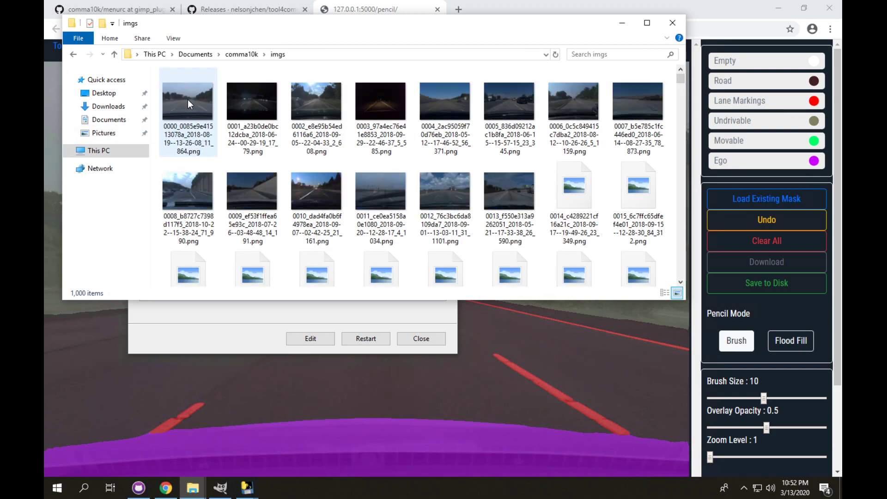
left_click_drag(282, 21, 322, 151)
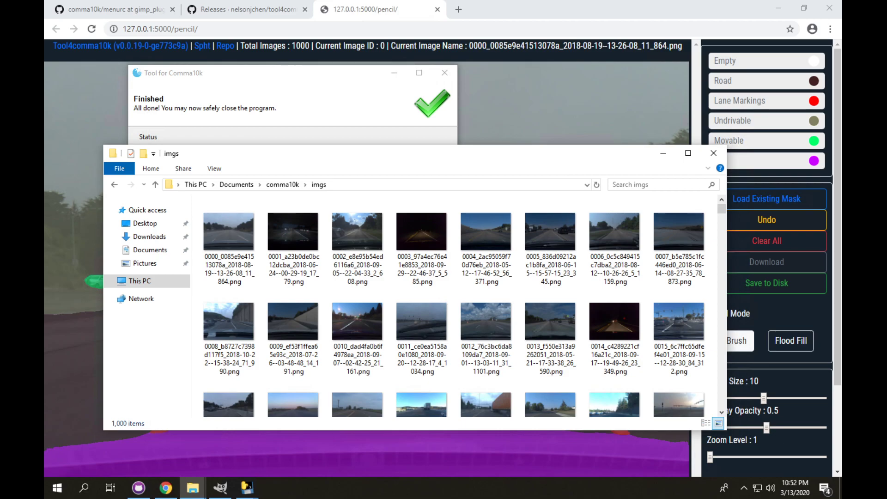
Open the Comma10k spreadsheet linked from the annotation page and look for images marked neither merged nor in progress
left_click(202, 47)
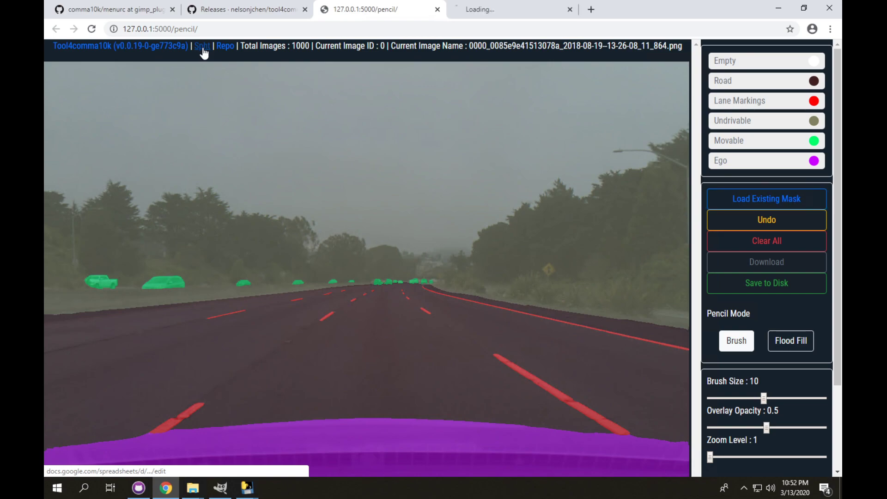
left_click(498, 14)
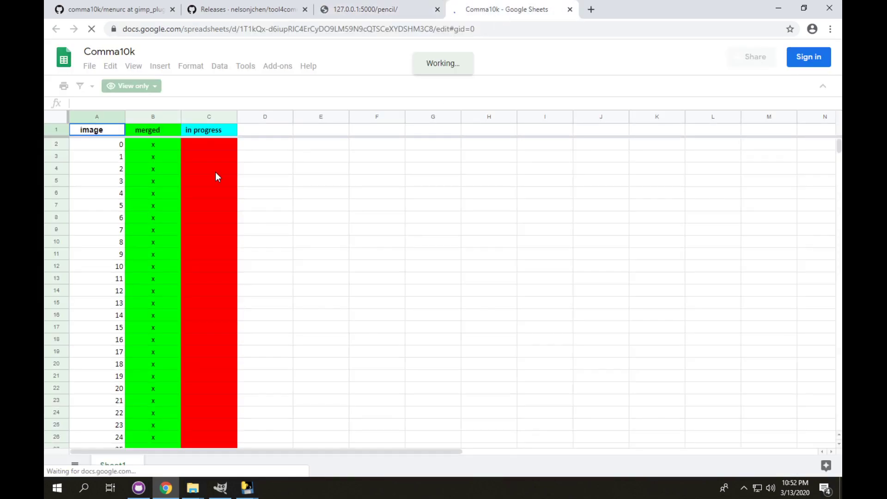
scroll(215, 171, "down", 20)
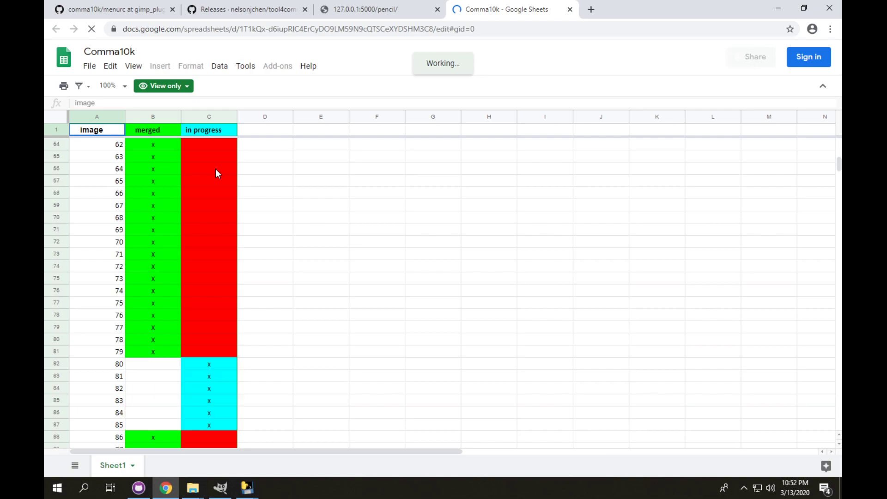
scroll(215, 170, "down", 20)
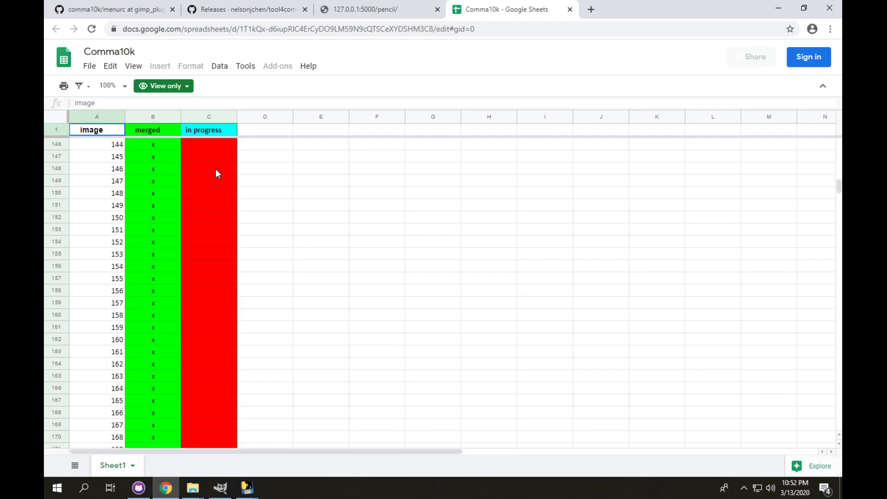
scroll(215, 170, "down", 20)
scroll(216, 173, "down", 12)
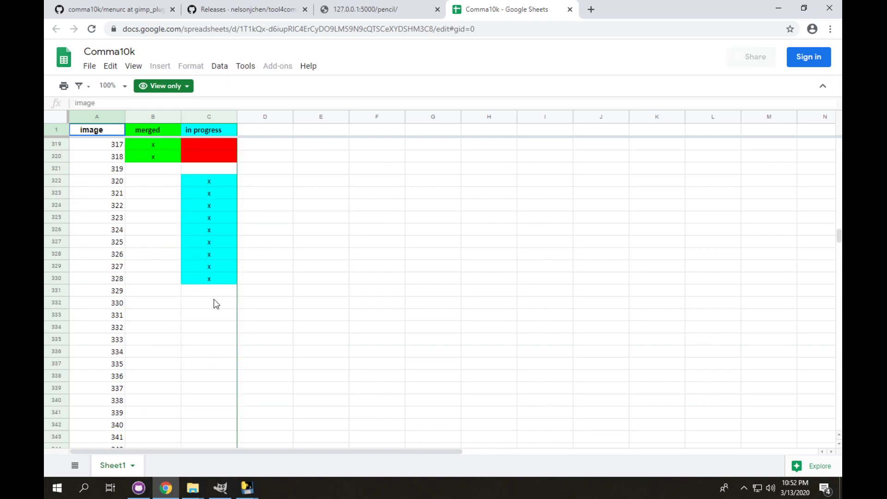
scroll(214, 301, "down", 1)
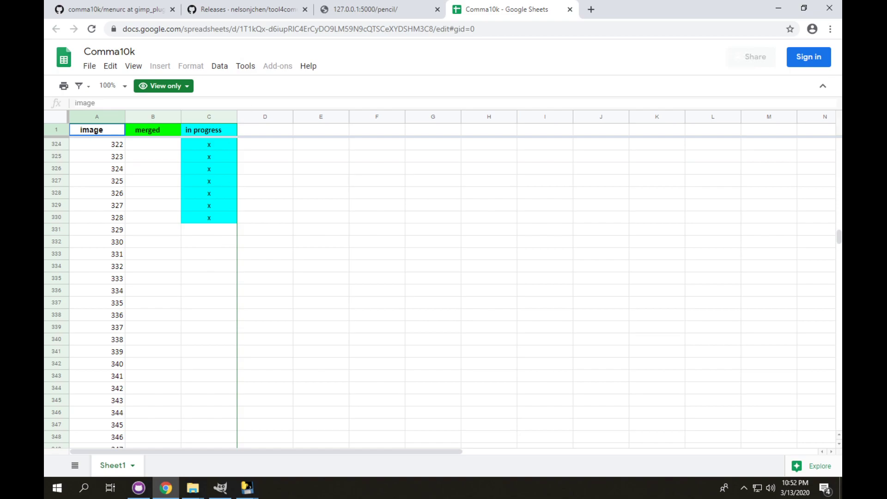
Go to the commaai/comma10k repository's issues on GitHub and submit a new issue titled "329-331"
left_click(118, 12)
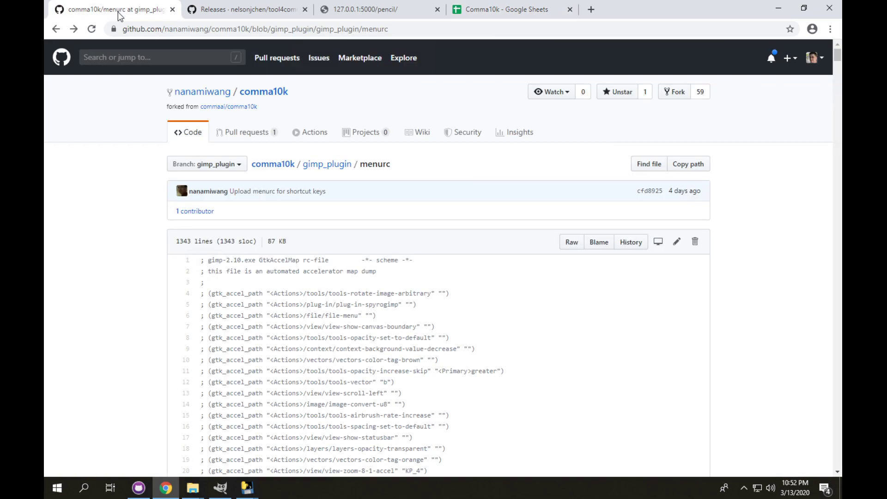
left_click(243, 109)
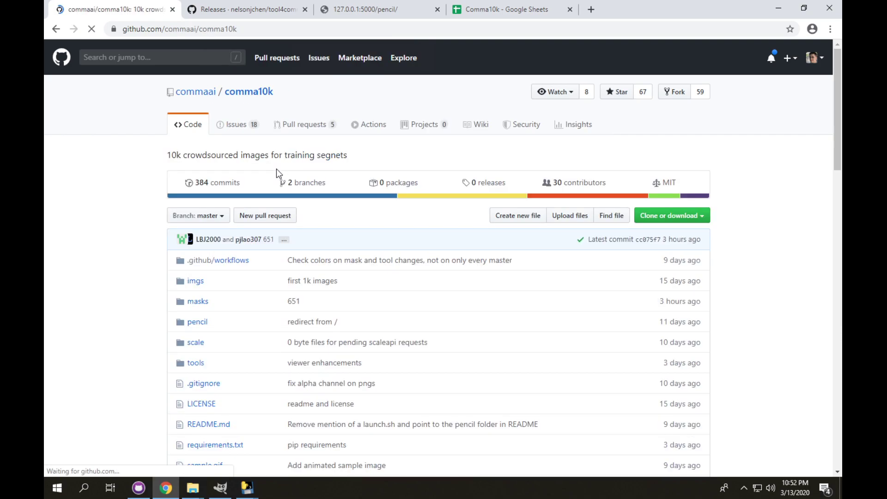
left_click(253, 125)
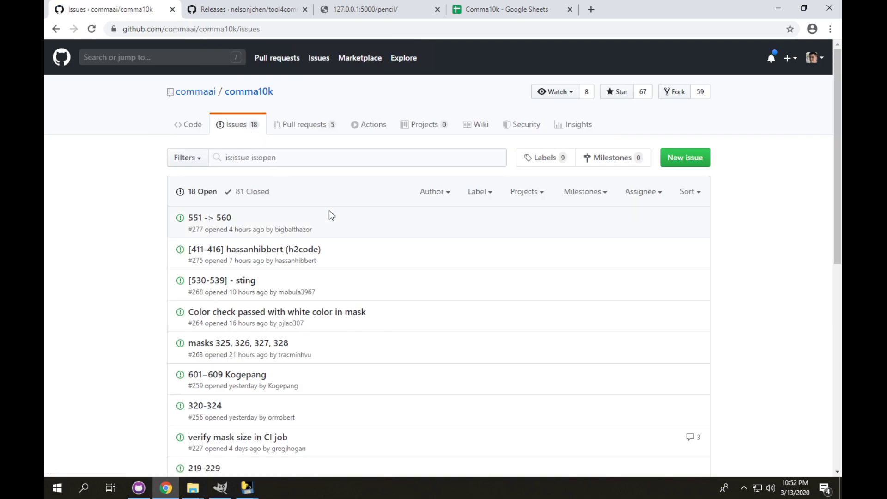
left_click(685, 157)
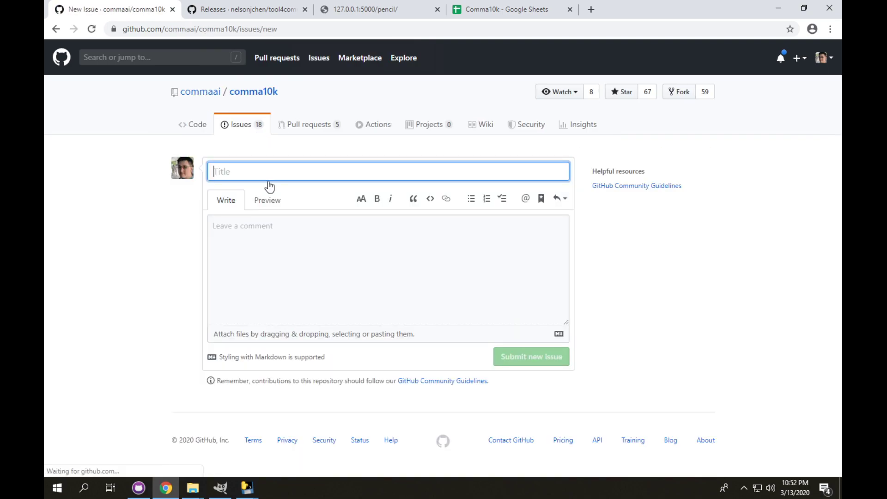
type("329")
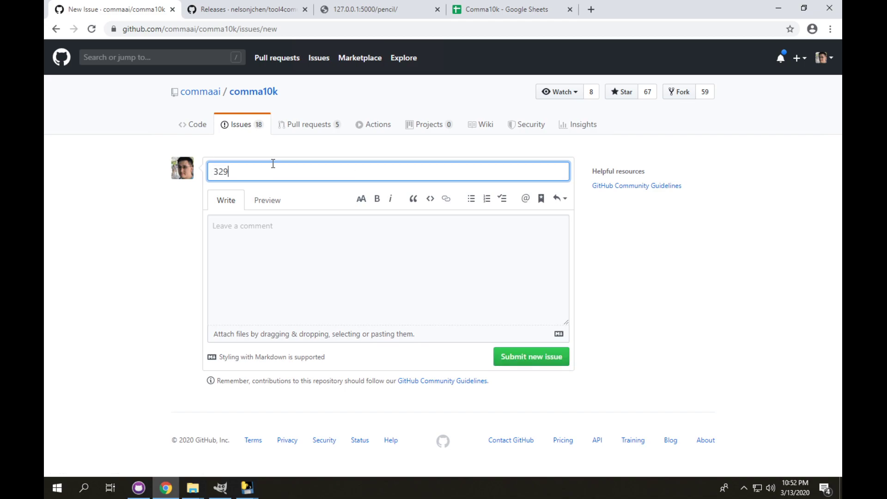
type("-331")
left_click(507, 364)
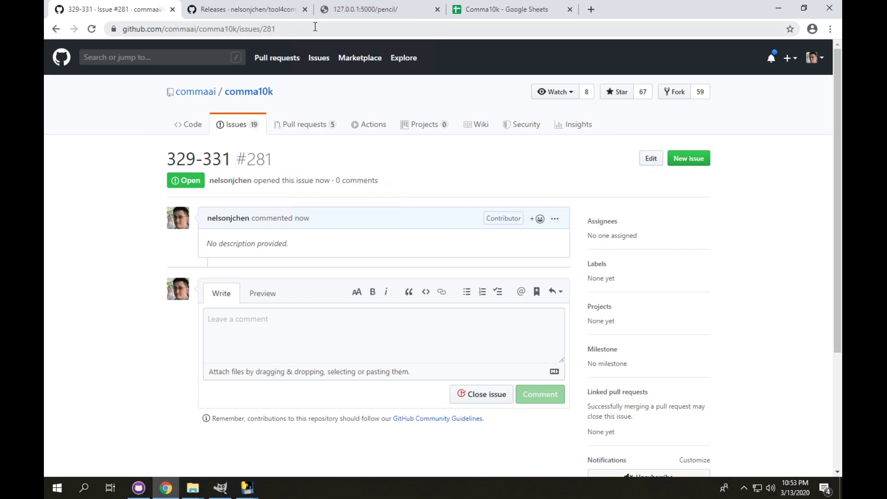
Return to the imgs folder, locate images 0329, 0330 and 0331, and select image 0329
left_click(194, 489)
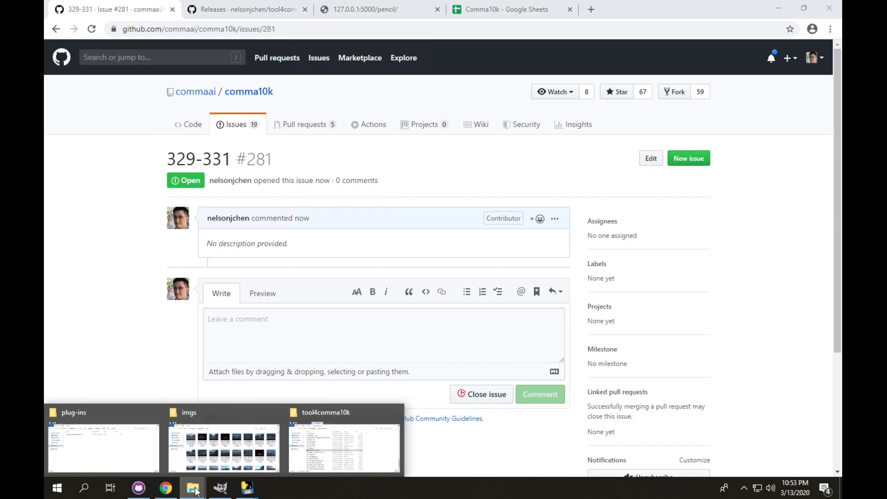
left_click(217, 448)
left_click(270, 324)
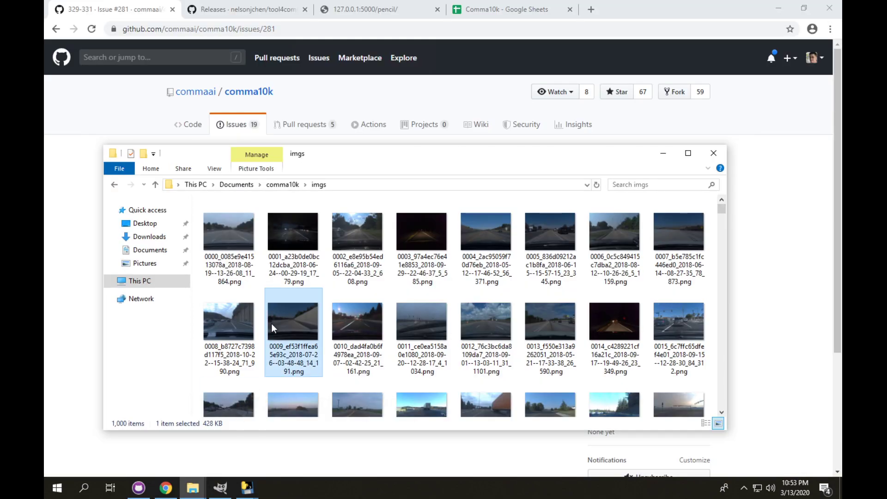
type("0329")
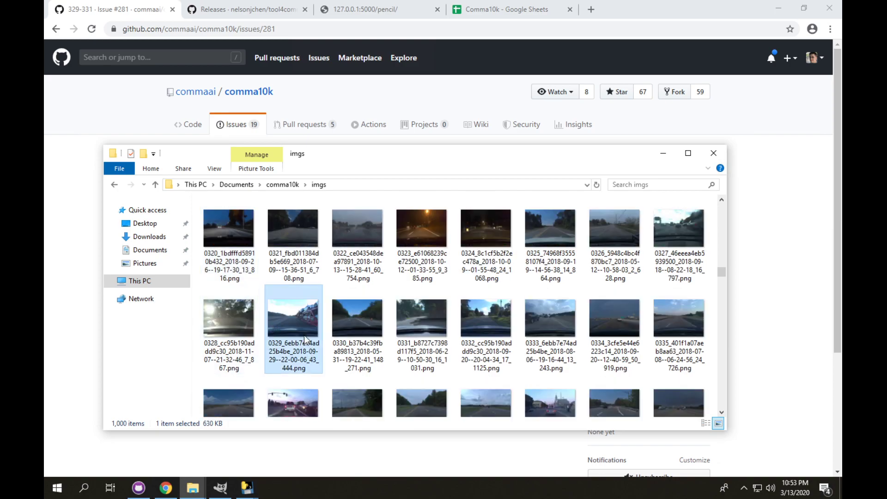
left_click(362, 333)
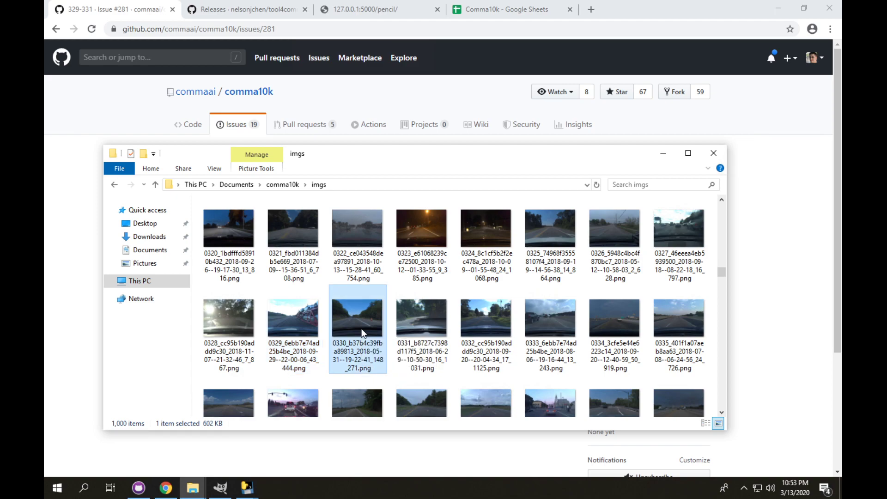
left_click(395, 328)
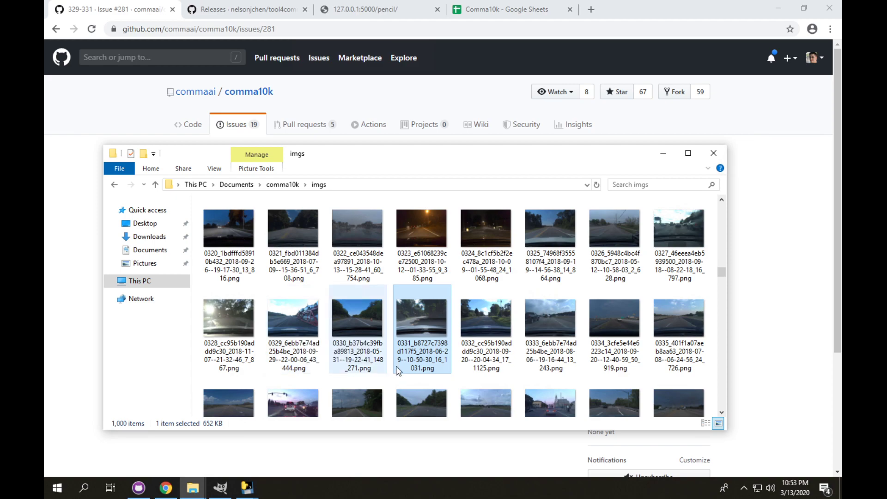
left_click(303, 338)
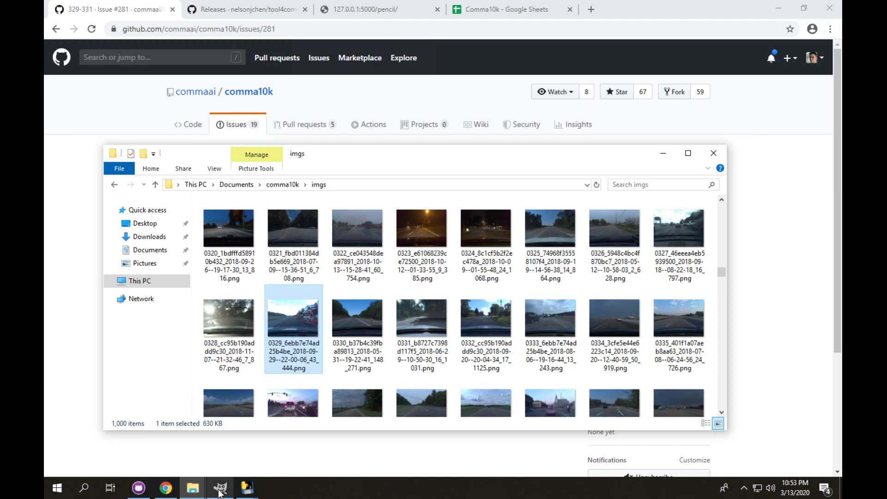
Switch to GIMP, maximize its window, and open image 0329 from the imgs folder in it
left_click(220, 490)
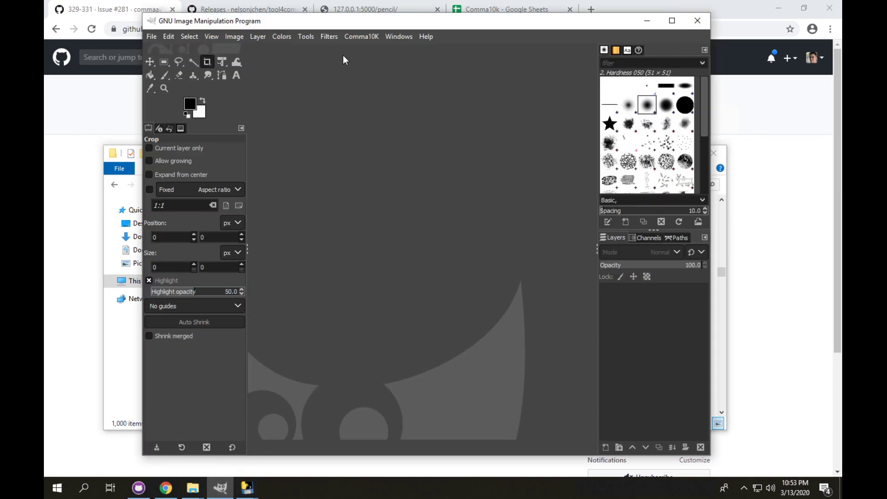
left_click_drag(365, 21, 406, 26)
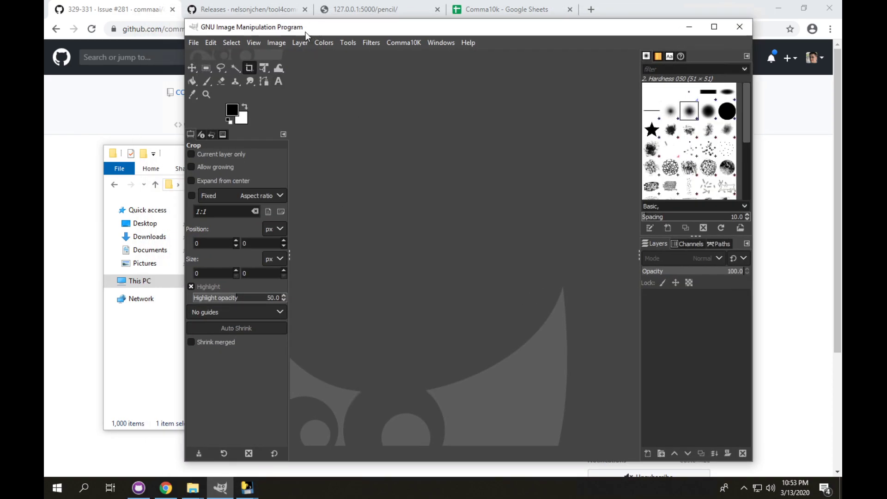
double_click(348, 30)
mouse_move(192, 485)
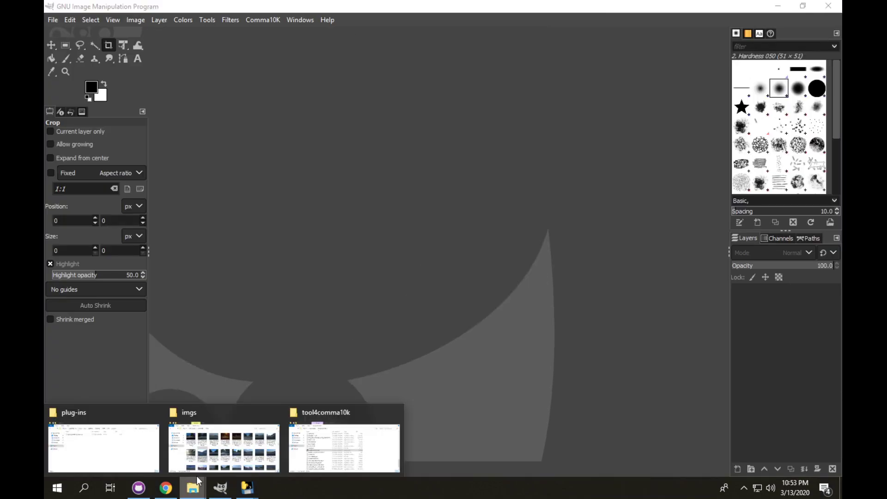
left_click(224, 443)
left_click_drag(300, 326, 301, 107)
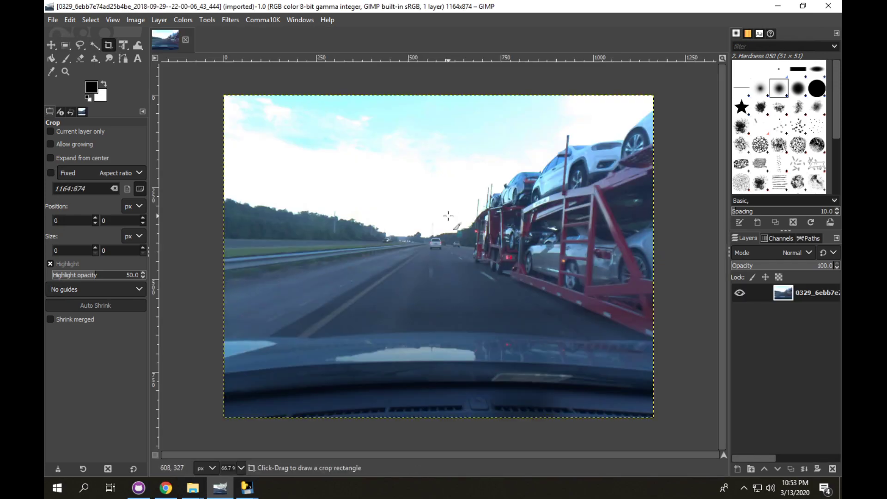
Load the Comma10K mask file over image 0329 and activate the Free Select tool
left_click(259, 21)
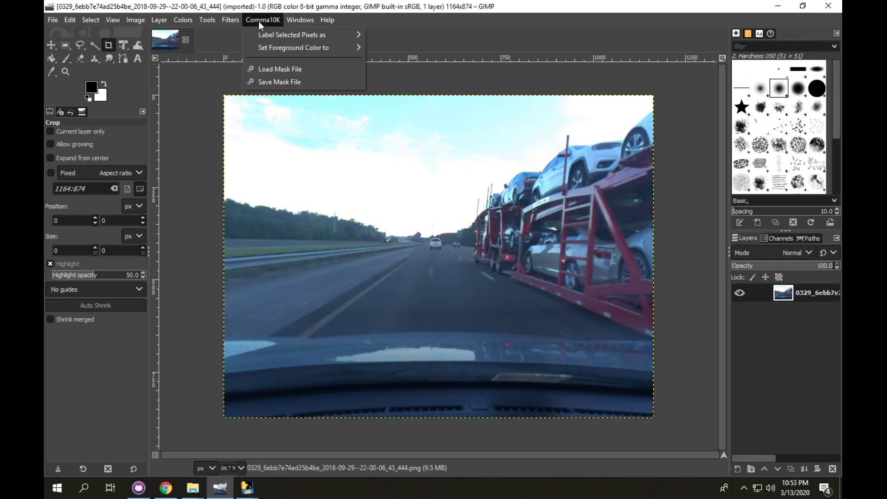
left_click(290, 69)
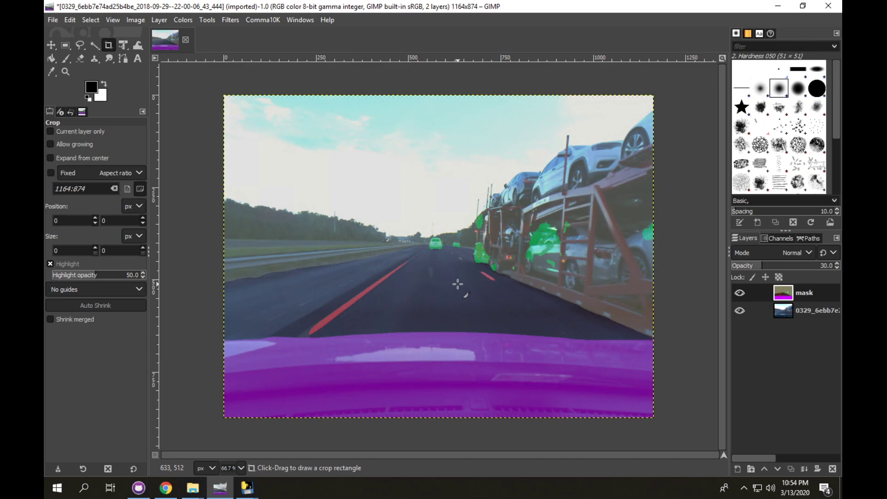
key("Return")
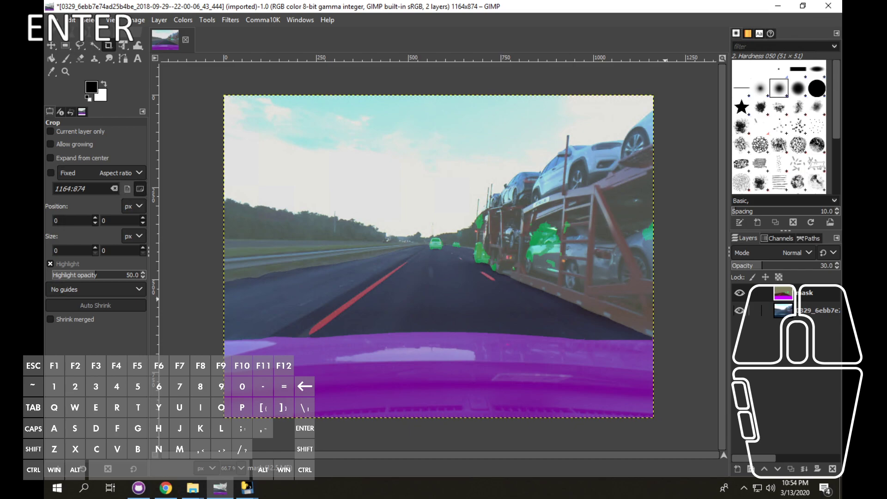
key("ctrl")
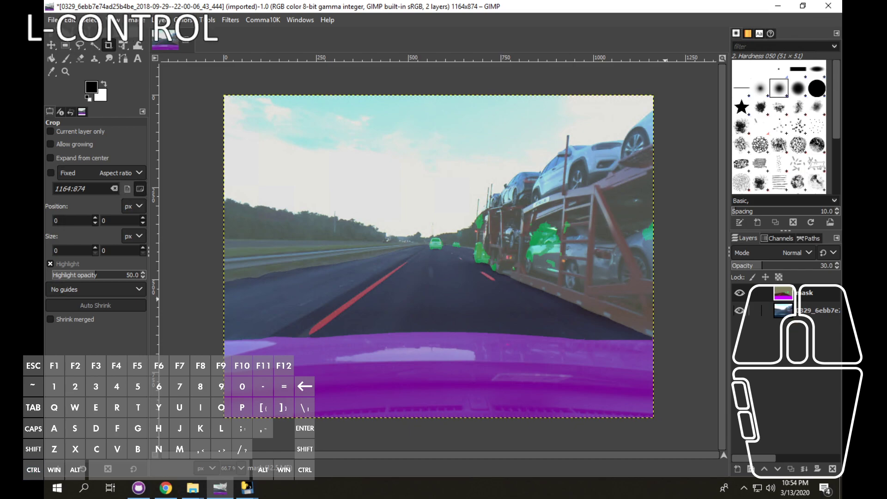
key("f")
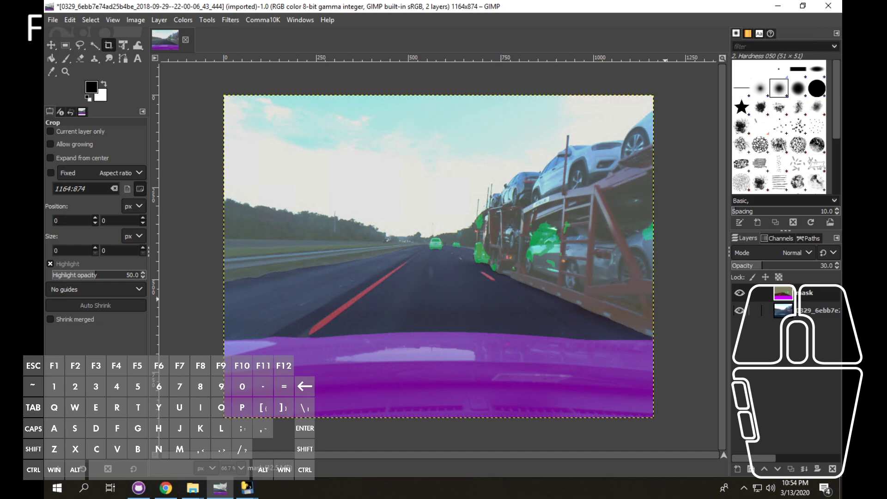
key("f")
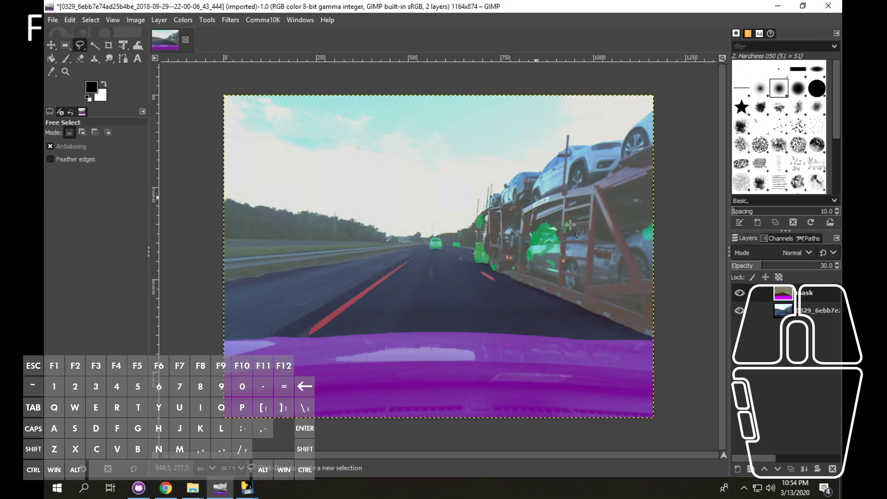
Examine the mask along the lane markings, road edge, distant cars and car carrier, comparing it with the photo by toggling the mask layer's visibility
scroll(413, 251, "up", 5)
scroll(414, 252, "down", 5)
scroll(414, 252, "up", 3)
scroll(414, 252, "down", 2)
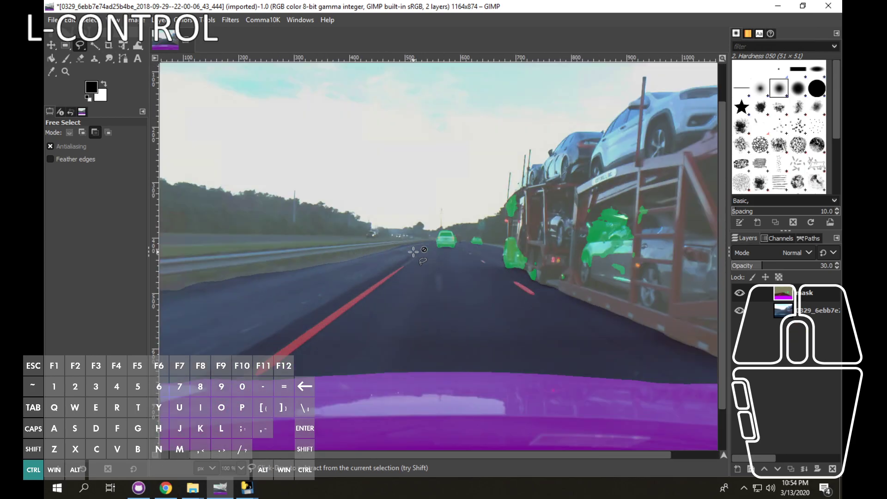
scroll(412, 252, "up", 4)
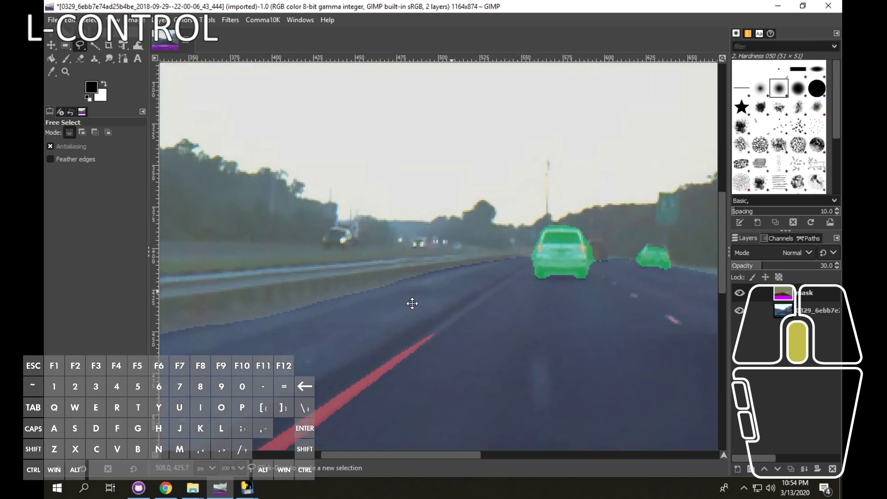
mouse_move(412, 303)
left_mouse_down()
mouse_move(419, 184)
mouse_move(512, 307)
mouse_move(334, 206)
mouse_move(524, 212)
left_mouse_up()
left_click_drag(394, 273, 543, 103)
left_click(741, 294)
left_click(741, 294)
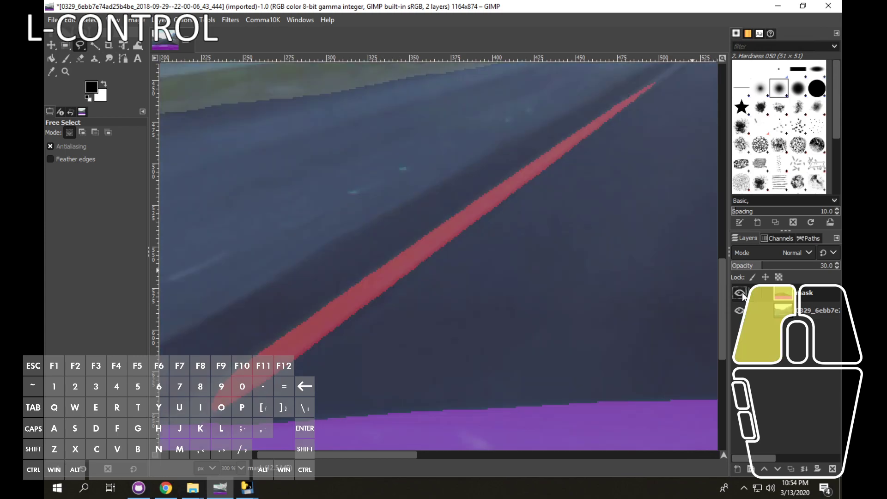
mouse_move(544, 213)
left_mouse_down()
mouse_move(507, 262)
mouse_move(389, 289)
left_mouse_up()
mouse_move(651, 295)
left_mouse_down()
mouse_move(434, 236)
mouse_move(587, 357)
left_mouse_up()
left_click_drag(300, 341, 401, 328)
left_click_drag(549, 306, 231, 302)
left_click_drag(688, 247, 476, 153)
left_click_drag(472, 364, 557, 229)
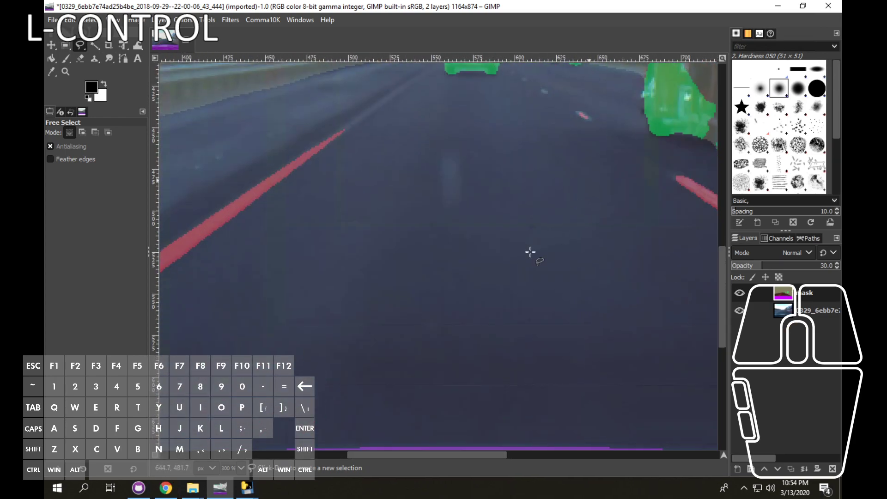
left_click_drag(218, 391, 485, 245)
left_click_drag(308, 284, 410, 347)
scroll(430, 283, "up", 1)
scroll(429, 308, "down", 1)
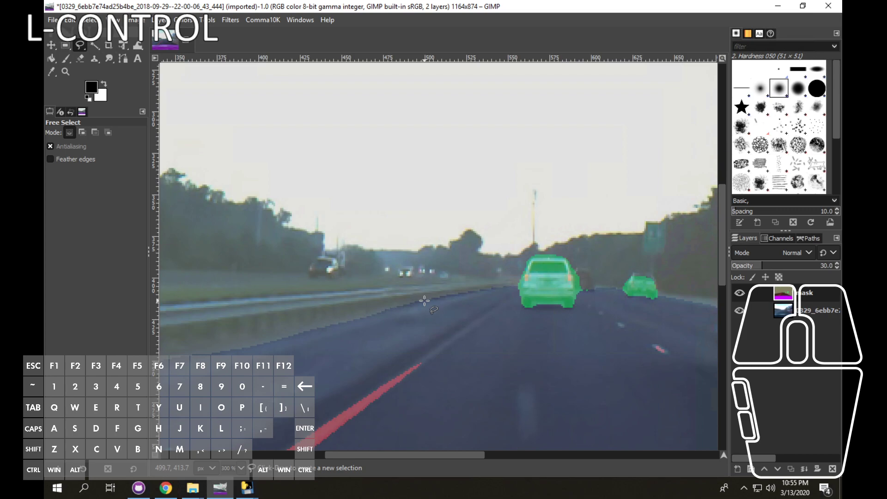
Examine the opposite roadway beyond the guardrail and the distant oncoming vehicles that the mask does not cover
left_click_drag(357, 294, 567, 273)
left_click_drag(361, 277, 569, 262)
mouse_move(333, 290)
left_mouse_down()
mouse_move(474, 285)
mouse_move(349, 294)
left_mouse_up()
left_click_drag(561, 279, 319, 291)
left_click_drag(608, 288, 574, 289)
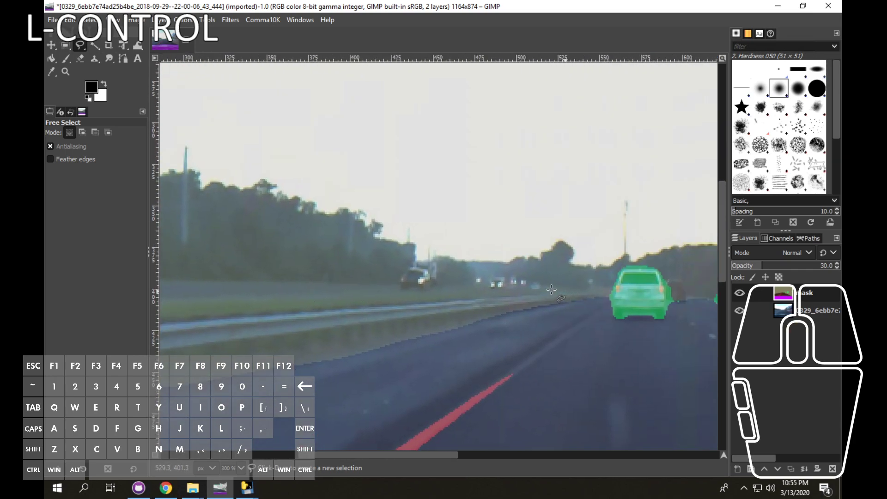
scroll(537, 287, "up", 3)
scroll(538, 288, "up", 1)
left_click_drag(455, 282, 531, 287)
scroll(494, 283, "up", 1)
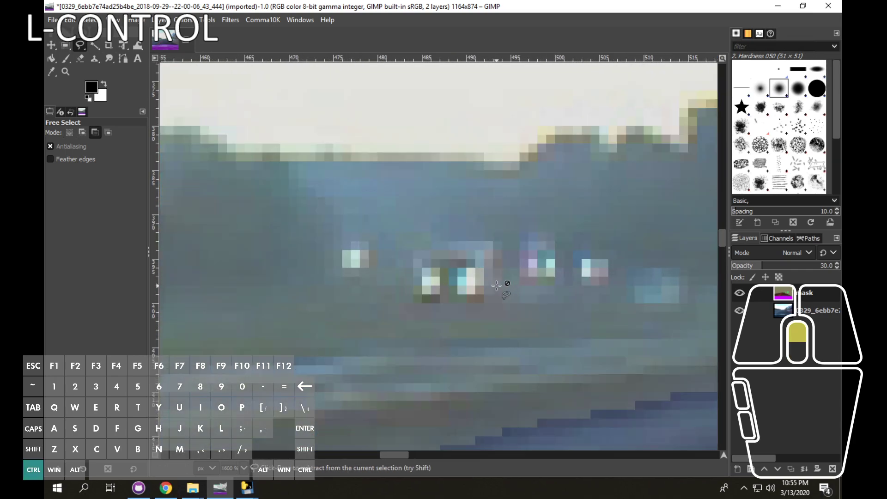
scroll(495, 283, "down", 2)
scroll(495, 283, "down", 1)
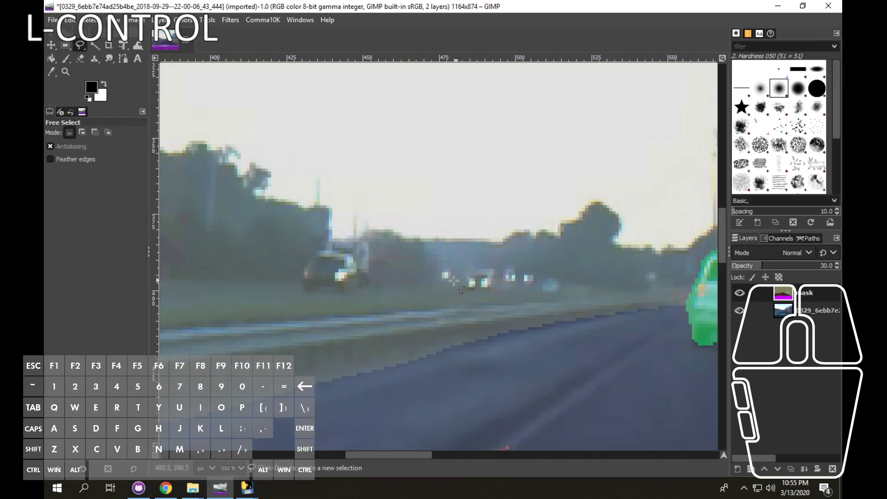
scroll(458, 278, "down", 2)
left_click_drag(508, 282, 714, 185)
left_click_drag(590, 281, 430, 315)
scroll(563, 245, "up", 2)
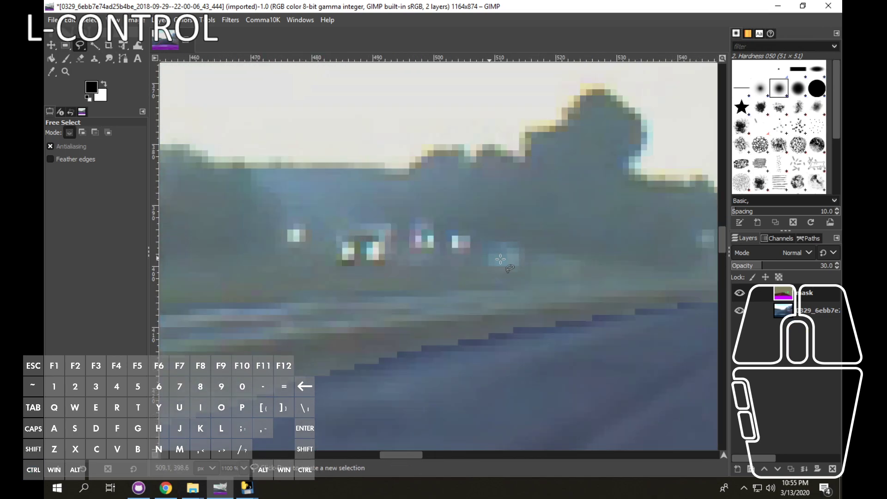
Start a Free Select outline at the distant oncoming cars and trace the opposite roadway's near edge past the image's left border
left_click(360, 240)
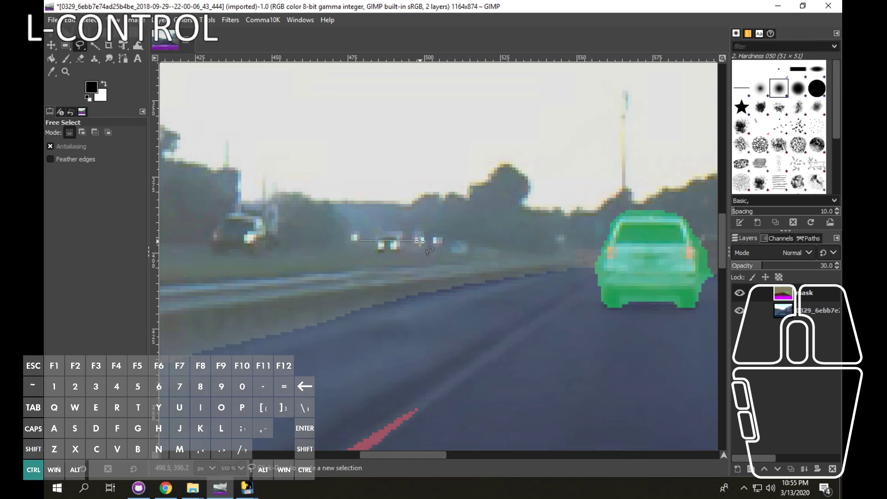
left_click(419, 240)
left_click(438, 246)
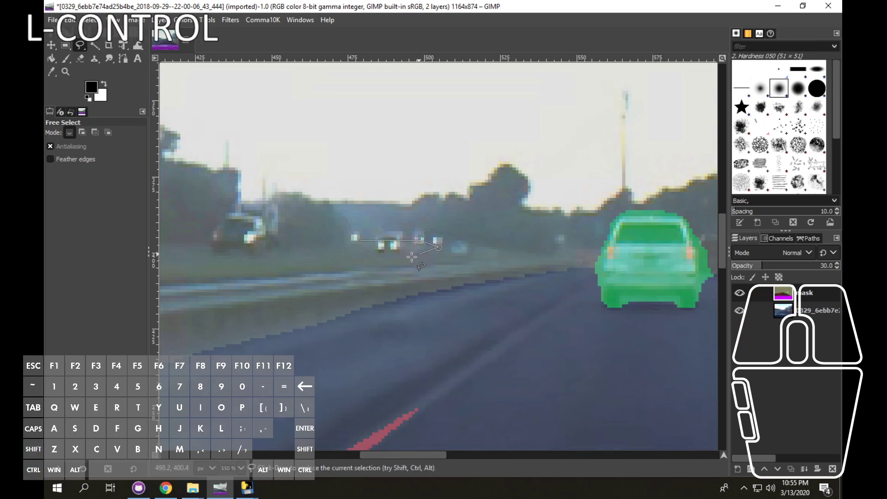
left_click(420, 253)
mouse_move(272, 257)
left_mouse_down()
mouse_move(587, 243)
mouse_move(609, 231)
left_mouse_up()
left_click_drag(376, 251, 716, 226)
left_click_drag(394, 238, 758, 203)
mouse_move(390, 222)
left_mouse_down()
mouse_move(573, 214)
mouse_move(557, 214)
left_mouse_up()
left_click(397, 199)
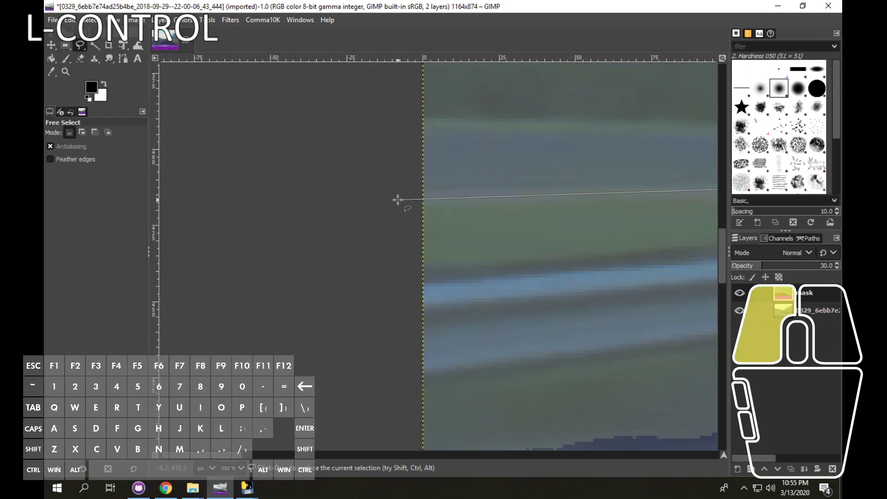
left_click(403, 130)
Trace the opposite roadway's far edge back beneath the car carrier to the distant cars and close the selection
left_click_drag(609, 129, 131, 140)
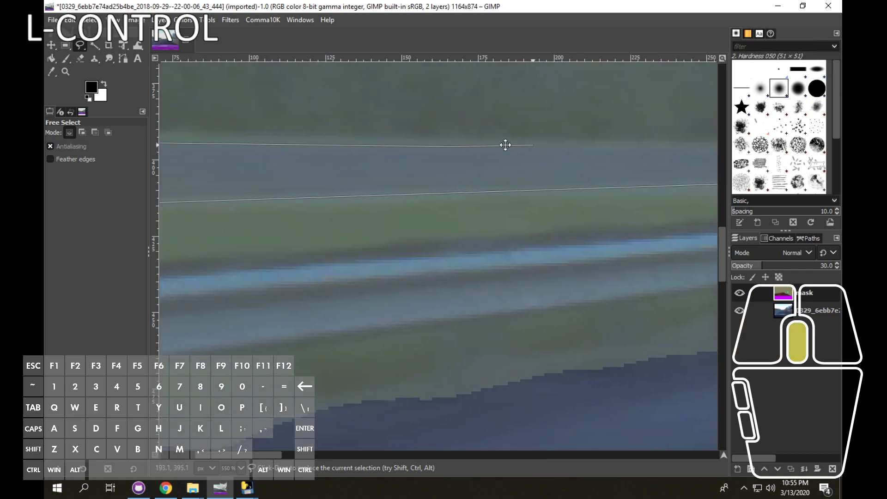
left_click_drag(518, 143, 169, 162)
left_click(552, 166)
left_click_drag(691, 173, 265, 202)
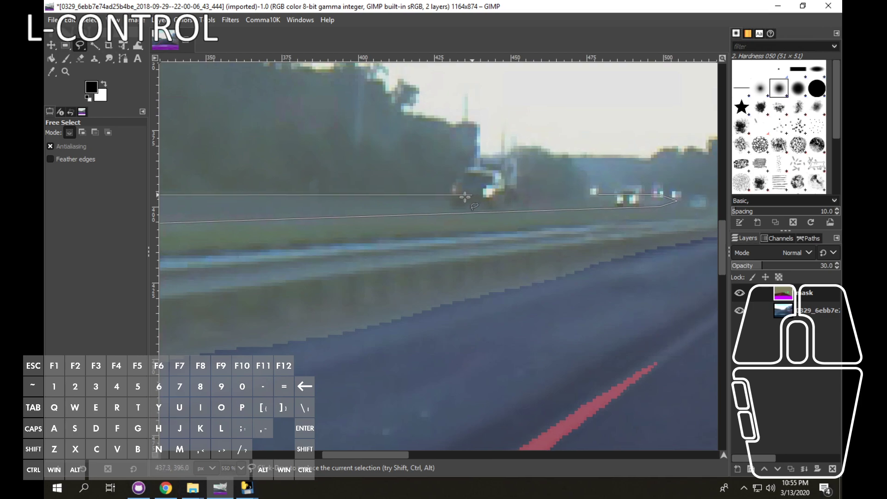
left_click(453, 202)
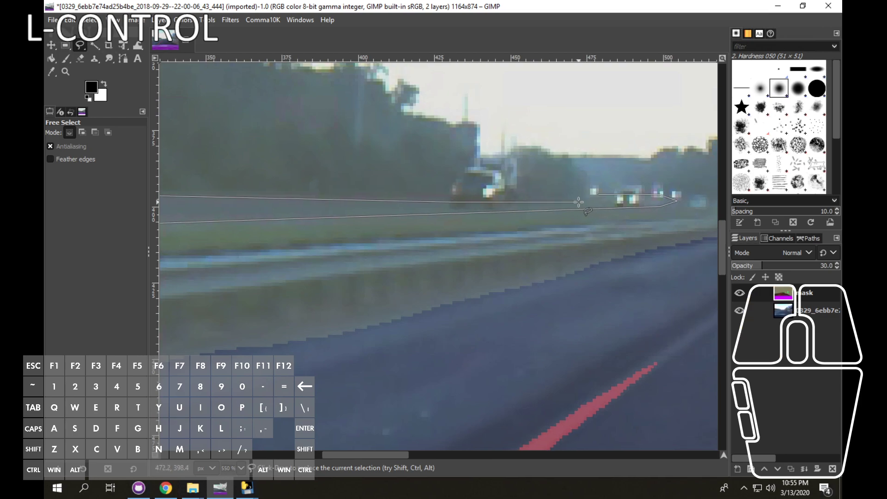
left_click(598, 199)
left_click(598, 199)
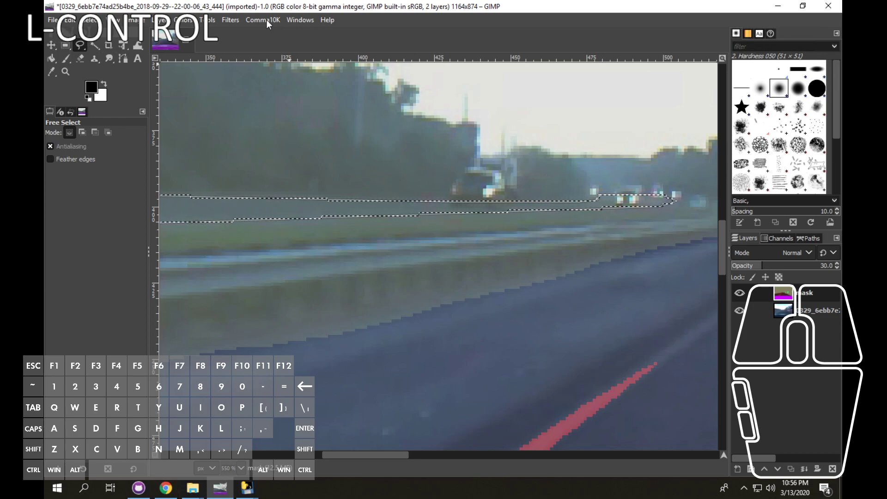
Fill the selected opposite roadway with the Comma10K road color, check the fill along its length, and clear the selection
key("shift+r")
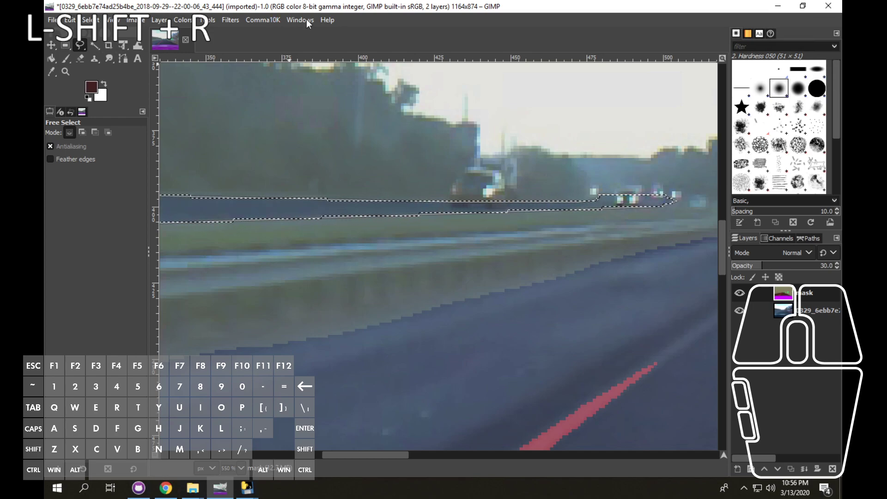
scroll(331, 153, "left", 10)
scroll(273, 245, "left", 10)
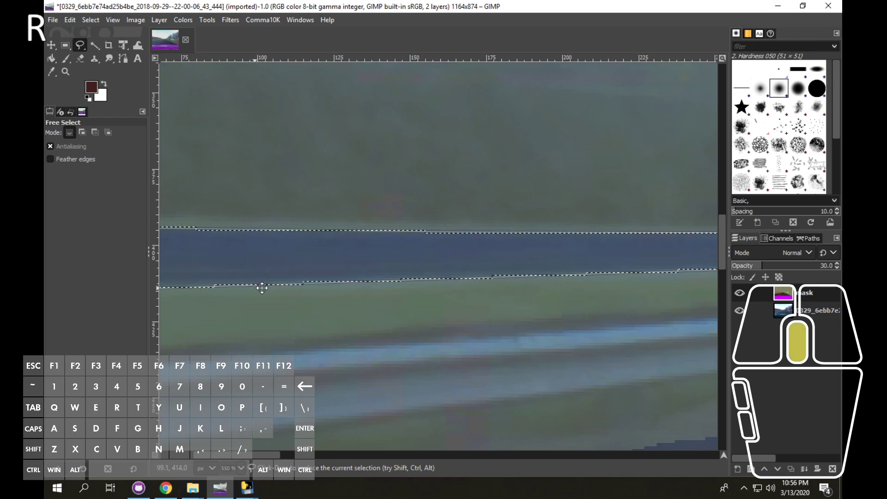
scroll(235, 288, "right", 20)
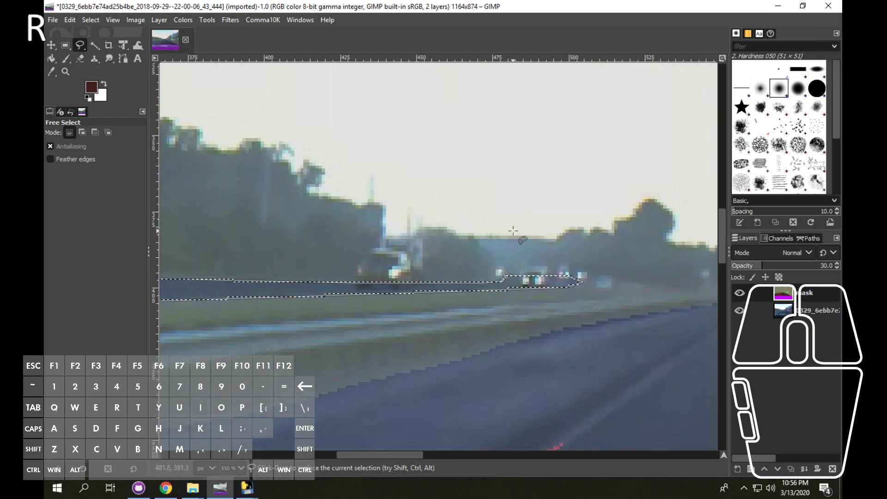
key("ctrl+shift+a")
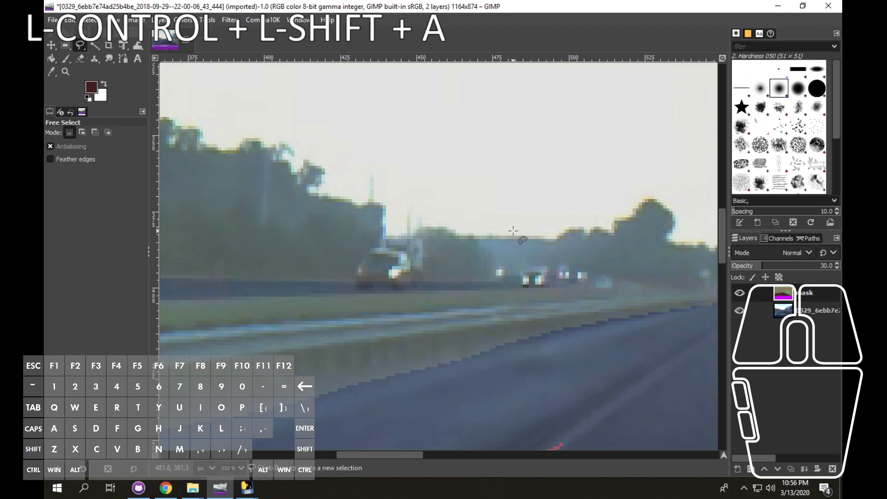
Examine the filled opposite roadway together with the car carrier and distant oncoming cars on it
left_click_drag(478, 258, 437, 292)
left_click_drag(536, 308, 547, 264)
mouse_move(473, 286)
left_mouse_down()
mouse_move(539, 269)
mouse_move(495, 293)
left_mouse_up()
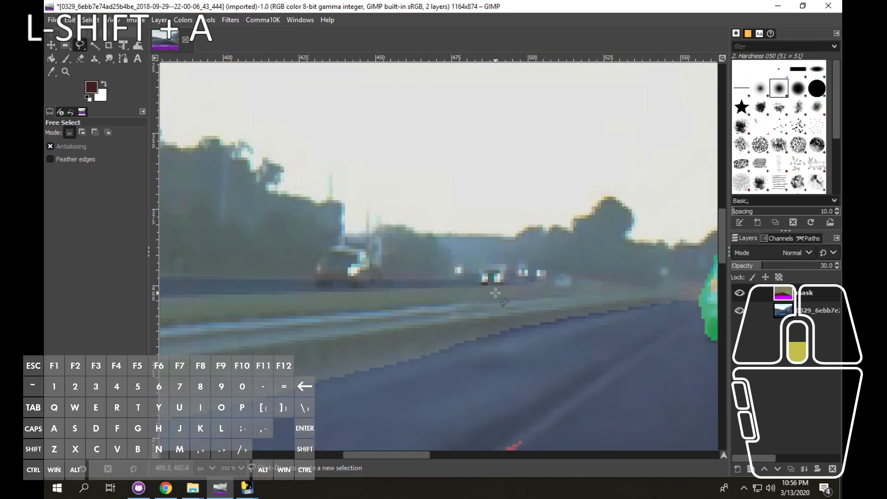
scroll(441, 278, "down", 3)
scroll(441, 279, "down", 1)
left_click_drag(326, 279, 363, 294)
scroll(513, 289, "up", 2)
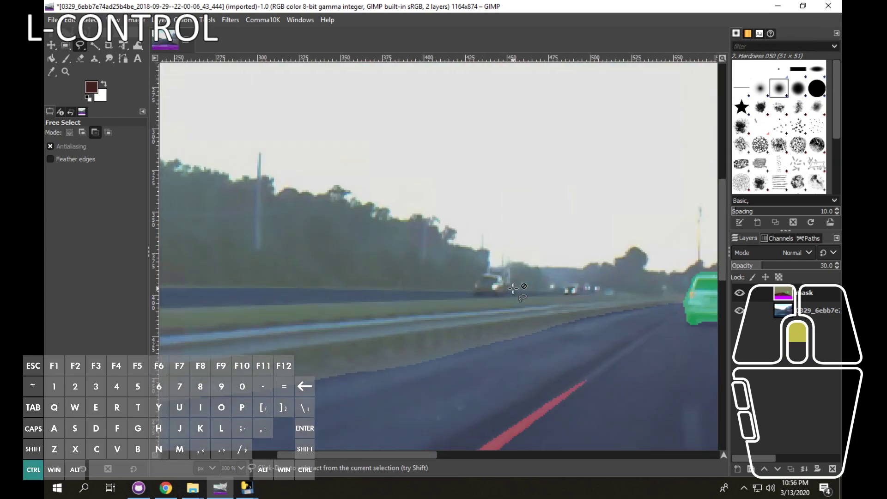
scroll(513, 288, "up", 5)
scroll(514, 287, "down", 3)
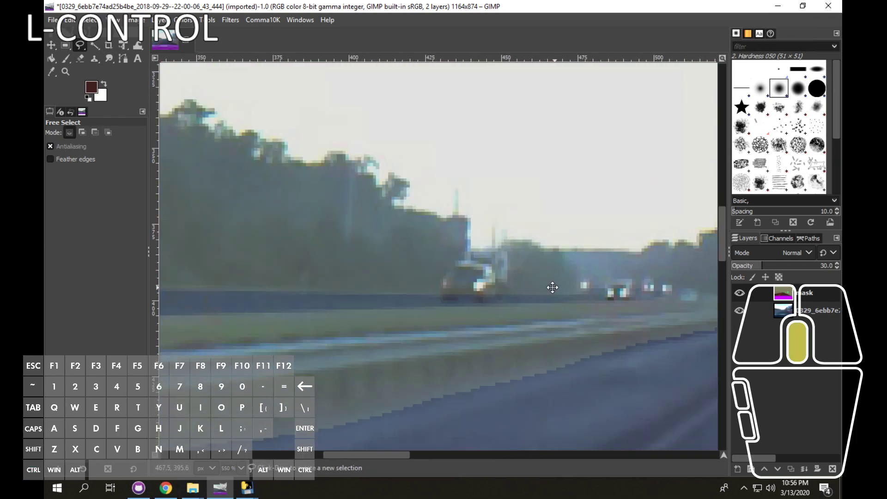
left_click_drag(554, 287, 458, 293)
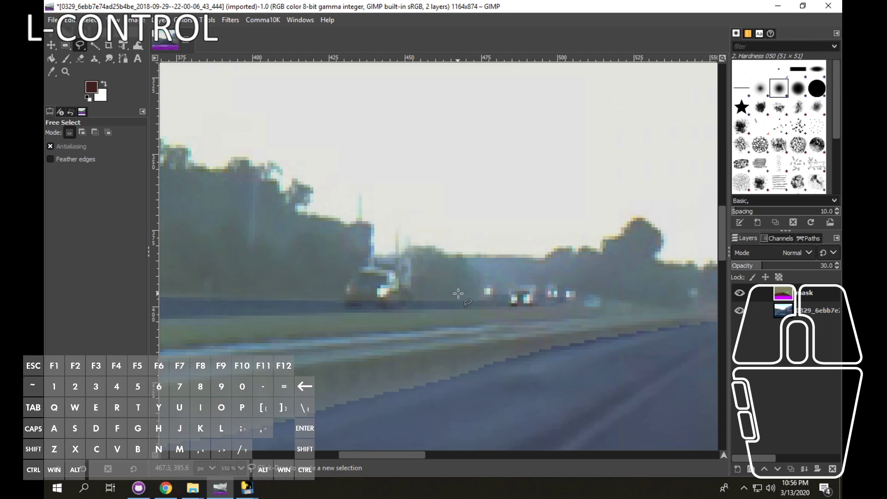
Outline the leftmost small distant car by its bright headlight, fill it with the green vehicle color, and clear the selection
scroll(458, 293, "up", 3)
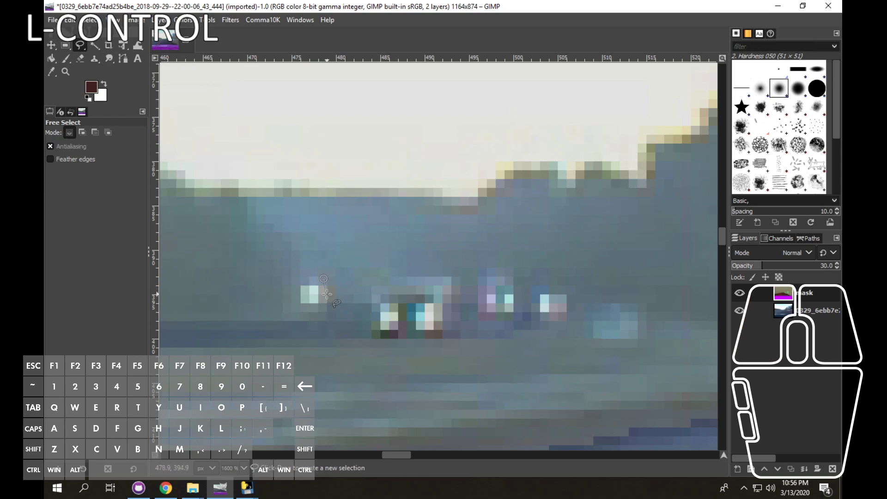
left_click(319, 304)
left_click(301, 289)
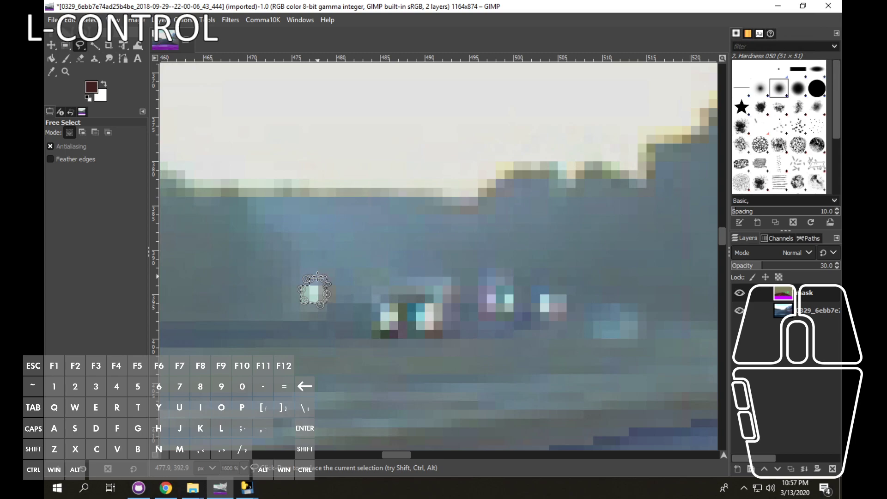
key("shift+m")
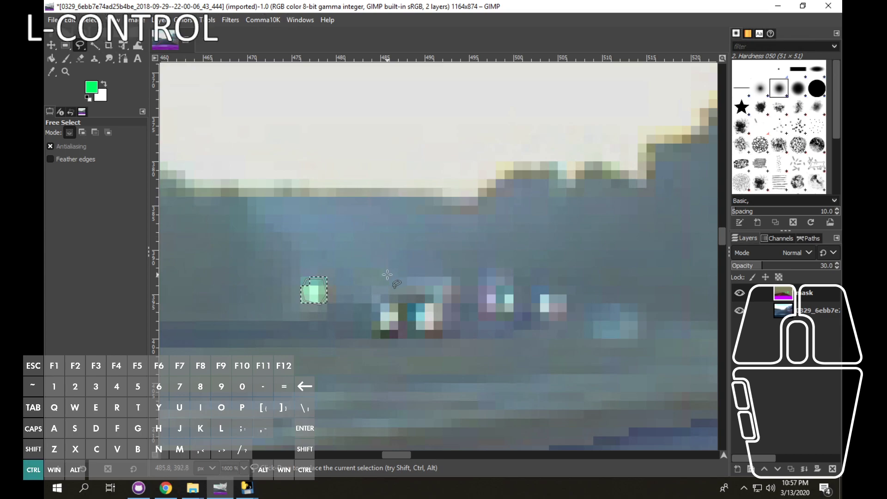
key("ctrl+shift+a")
Outline the distant car with two bright headlights, fill it with the green vehicle color, and clear the selection
mouse_move(393, 279)
left_mouse_down()
mouse_move(375, 287)
mouse_move(375, 333)
left_mouse_up()
left_click(413, 336)
left_click(448, 337)
left_click(456, 333)
left_click(461, 313)
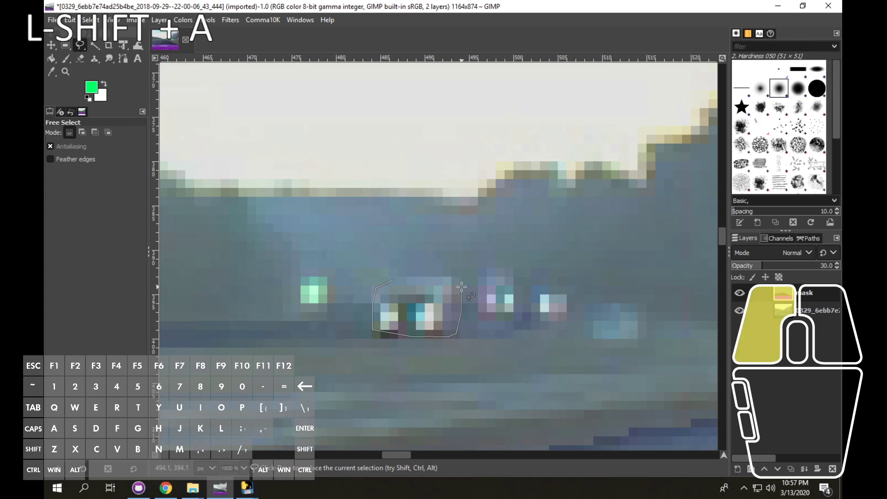
left_click(462, 288)
left_click(456, 277)
left_click(431, 278)
left_click(408, 277)
left_click(394, 278)
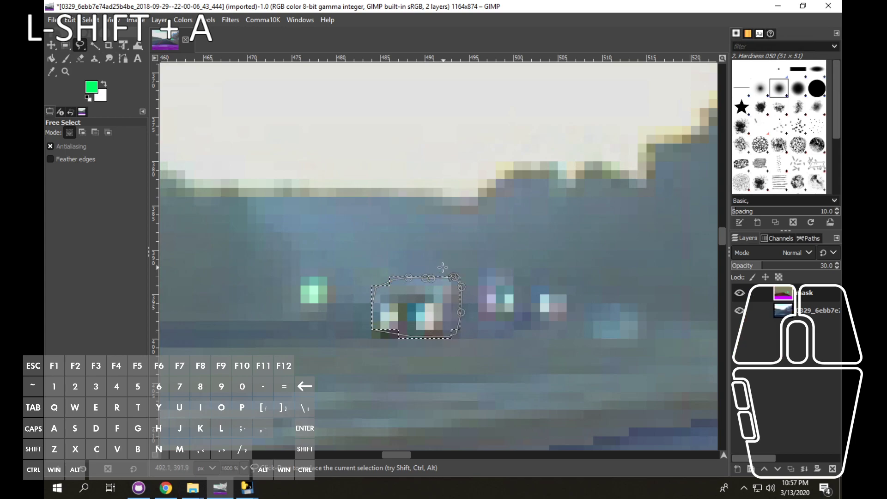
key("shift+m")
key("ctrl+shift+a")
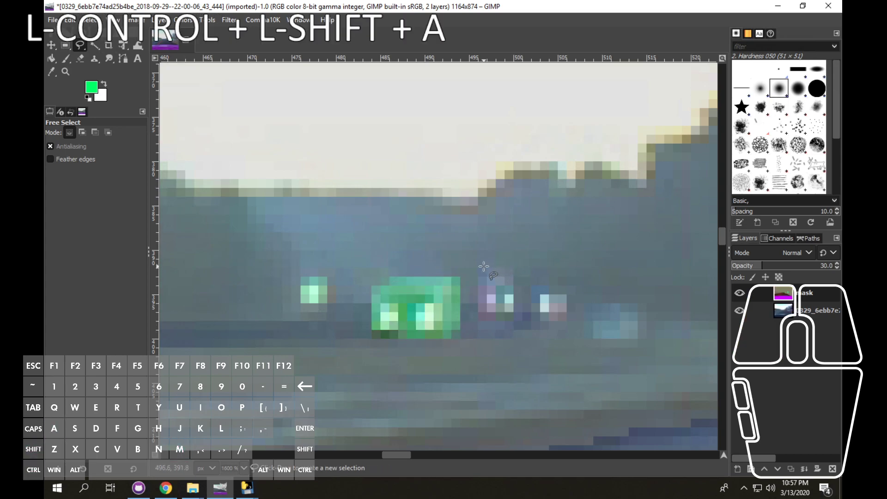
Outline the small car just right of the two-headlight car, fill it with the green vehicle color, and clear the selection
left_click(484, 266)
left_click(477, 305)
left_click(479, 311)
left_click(514, 318)
left_click(516, 301)
left_click(516, 287)
left_click(514, 270)
left_click(499, 267)
left_click(484, 267)
key("shift+m")
key("ctrl+shift+a")
Outline the rightmost car with bright headlights in the distant group and fill it with the green vehicle color
scroll(499, 236, "down", 4)
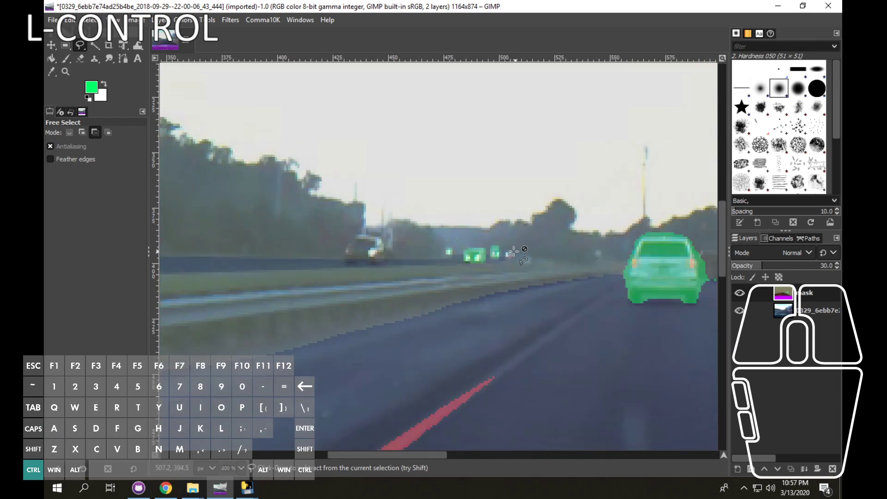
scroll(510, 252, "up", 3)
left_click_drag(514, 255, 477, 255)
left_click(459, 272)
left_click_drag(465, 294, 468, 303)
left_click_drag(473, 312, 477, 314)
left_click(503, 314)
left_click(510, 253)
key("shift+m")
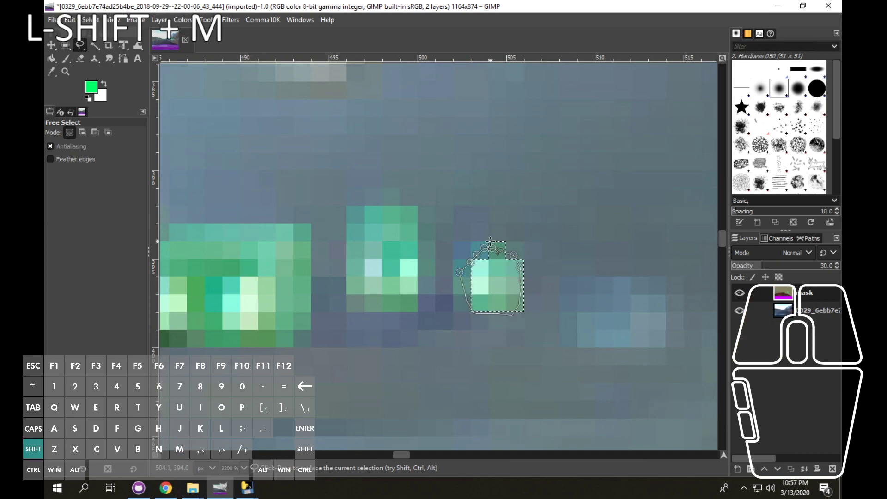
Trace a Free Select outline around the car carrier, from its right side along the wheels and up the front to the roof
scroll(503, 256, "down", 4)
left_click_drag(496, 259, 662, 279)
scroll(460, 245, "up", 2)
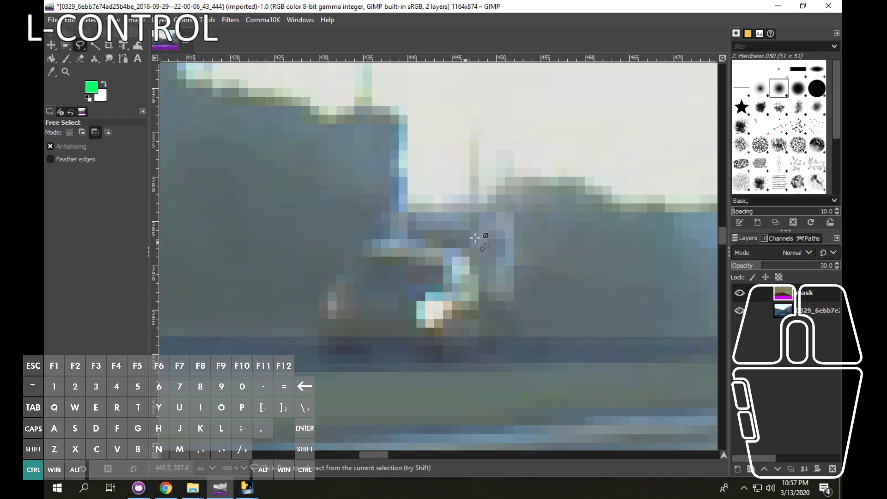
scroll(482, 237, "down", 1)
scroll(501, 267, "down", 2, "ctrl")
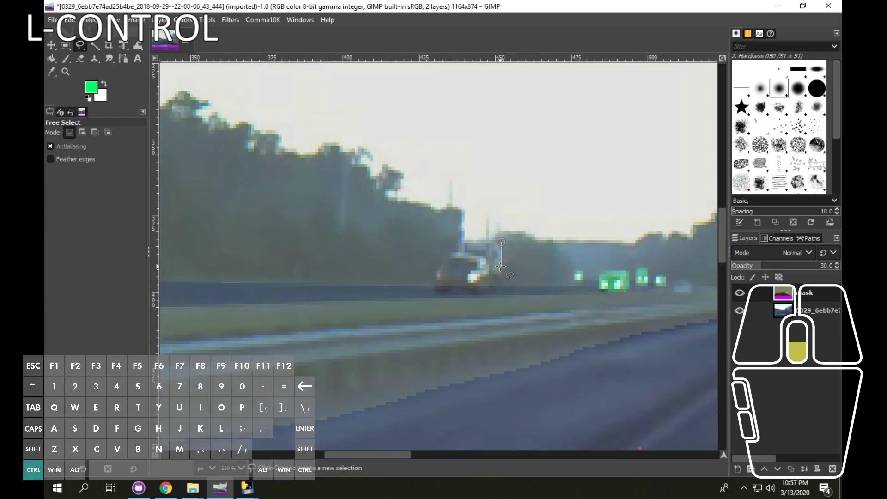
scroll(500, 266, "up", 2, "ctrl")
left_click(500, 275)
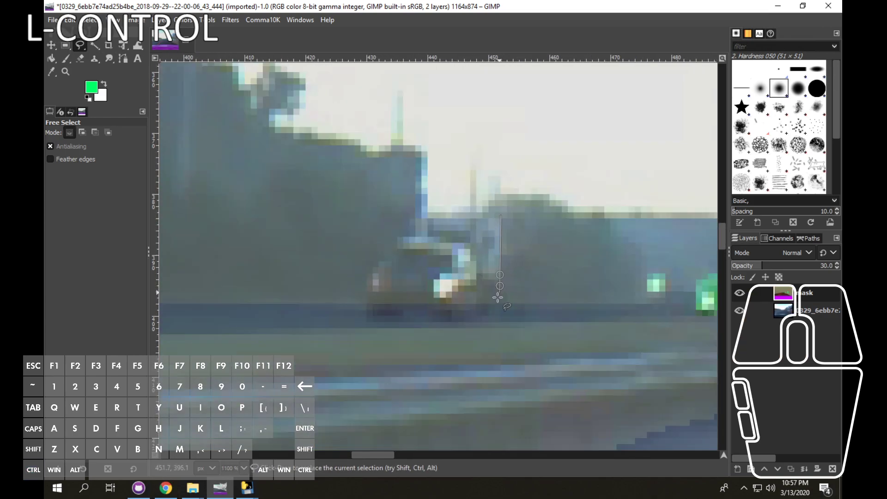
mouse_move(484, 316)
left_mouse_down()
mouse_move(414, 318)
mouse_move(429, 308)
mouse_move(417, 304)
mouse_move(374, 309)
left_mouse_up()
left_click(376, 301)
left_click(376, 268)
left_click(398, 252)
left_click(414, 237)
left_click(417, 230)
left_click(420, 224)
left_click(420, 217)
left_click(421, 205)
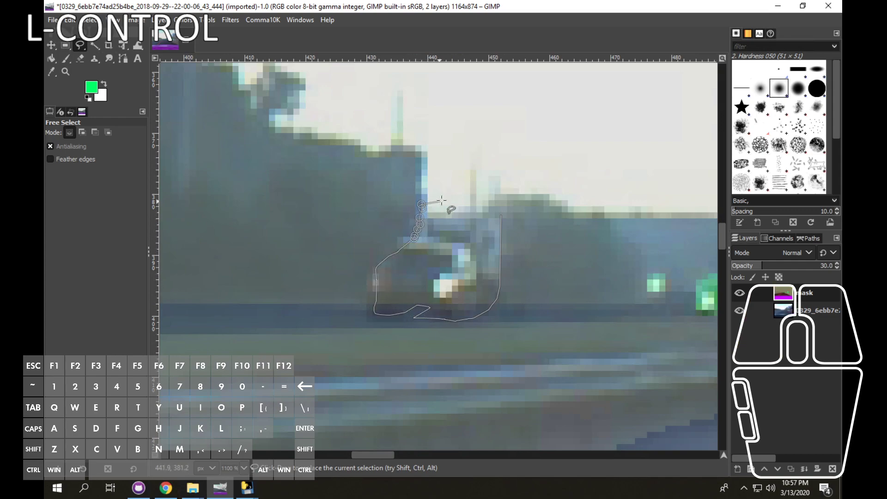
left_click(506, 169)
left_click(532, 154)
left_click(532, 170)
left_click(542, 216)
left_click(573, 264)
left_click(579, 166)
left_click(549, 142)
left_click(526, 148)
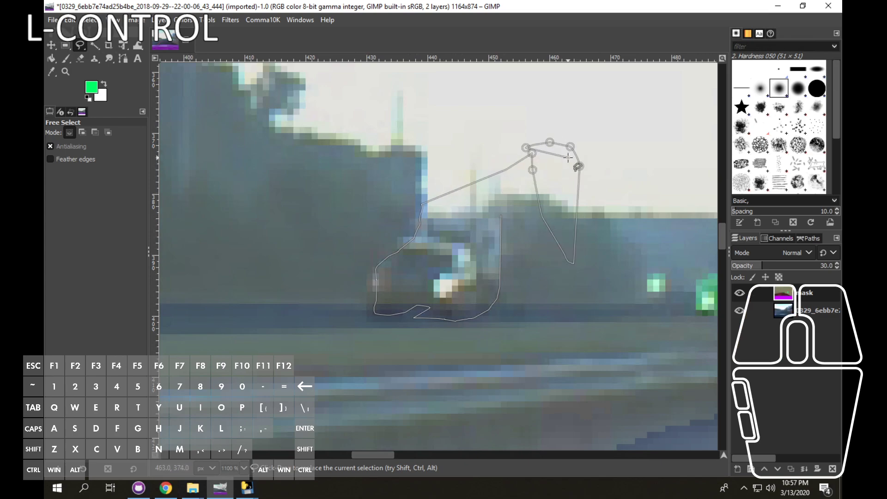
key("BackSpace")
key("BackSpace")
key("BackSpace")
key("BackSpace")
key("BackSpace")
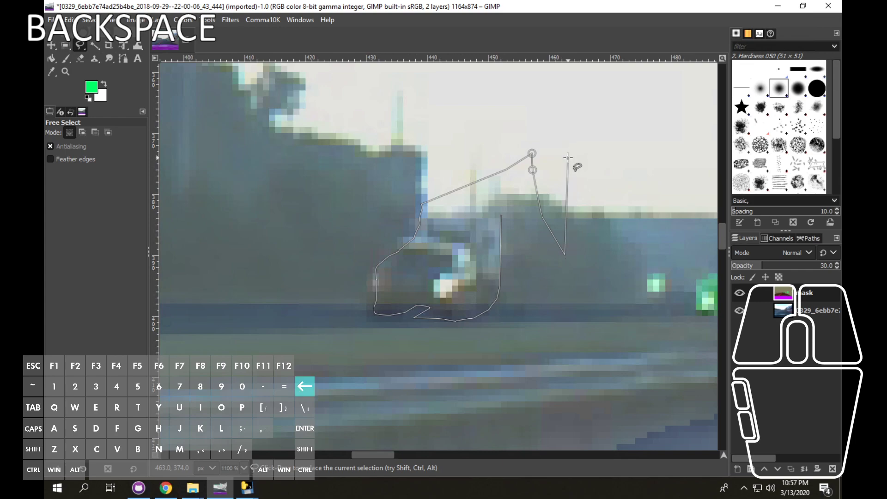
key("BackSpace")
key("BackSpace")
key("BackSpace")
key("BackSpace")
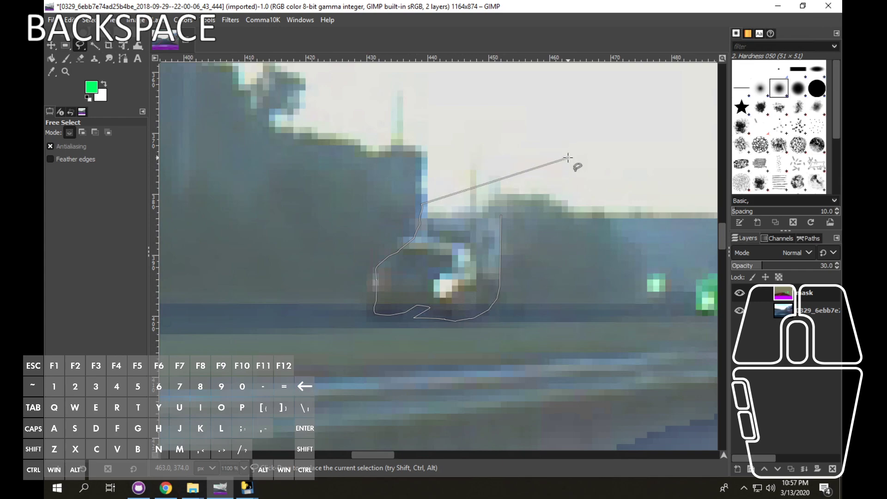
Remove the excess point above the roof, close the car carrier outline at its starting point, and fill it with the green vehicle color
key("BackSpace")
left_click(501, 215)
key("shift+m")
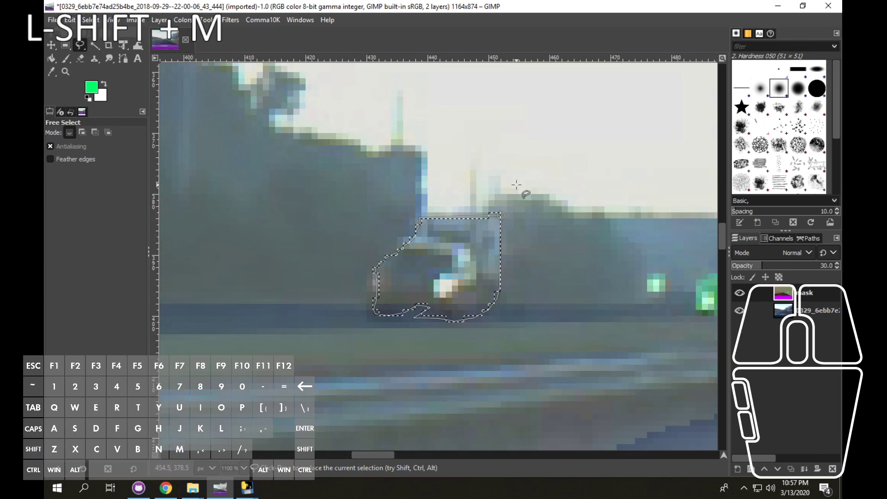
Clear the selection around the car carrier and look over the filled vehicles on the opposite road
key("ctrl+shift+a")
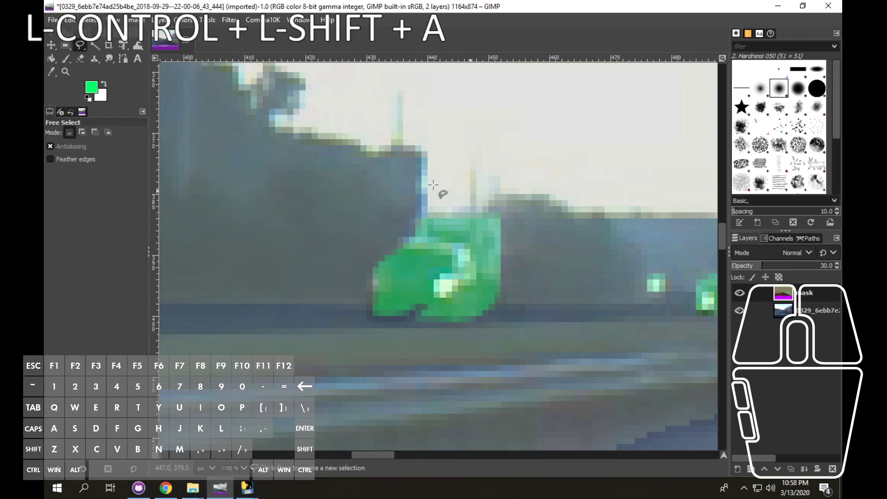
scroll(307, 198, "down", 1, "ctrl")
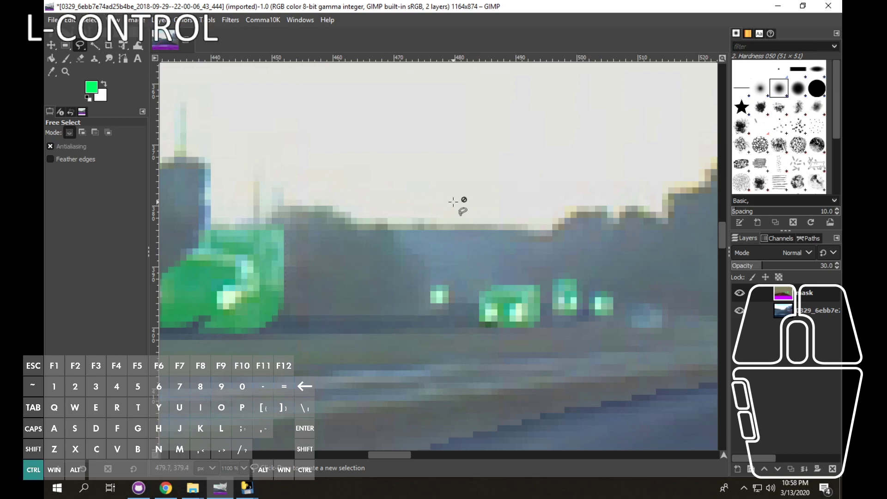
scroll(455, 201, "down", 1, "ctrl")
left_click_drag(324, 214, 498, 198)
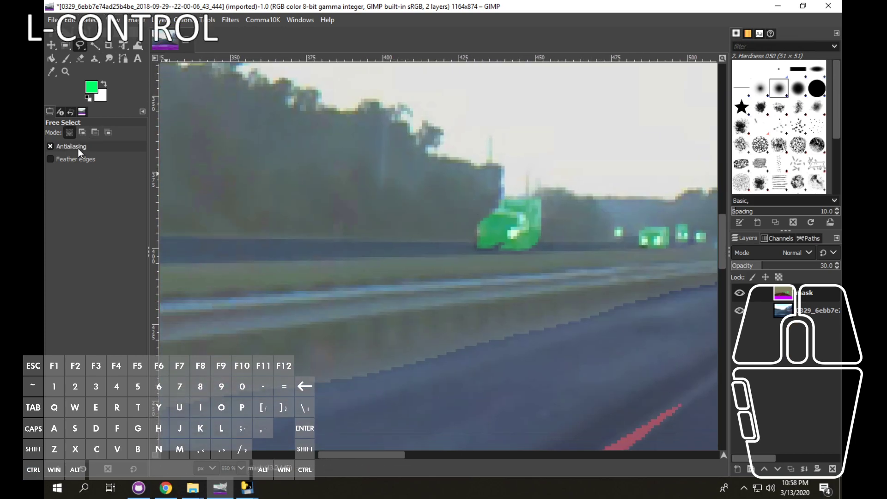
left_click_drag(530, 173, 379, 197)
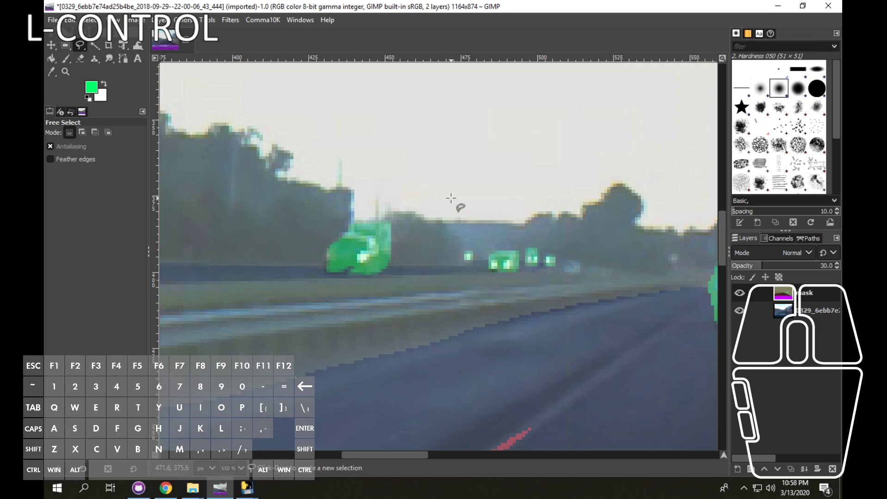
Undo the green vehicle fills back to the selection of the opposite road
key("ctrl+z")
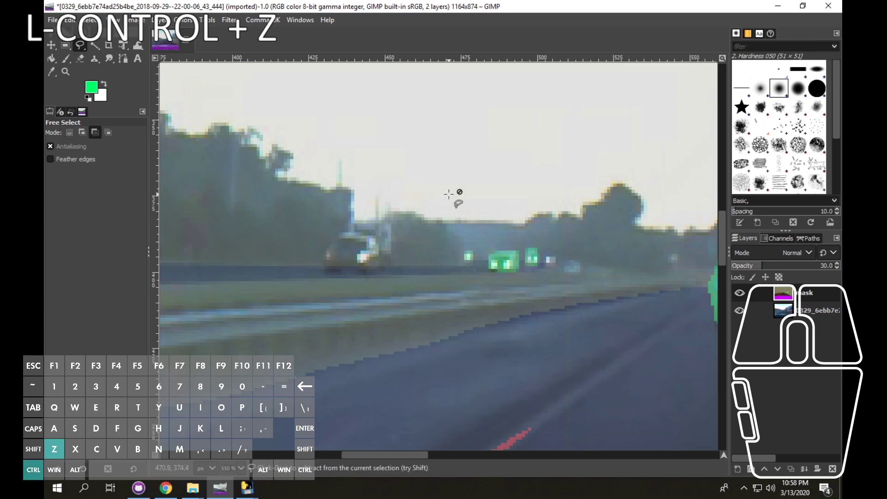
key("ctrl+z")
key("ctrl+z")
key("ctrl+z")
key("ctrl+z")
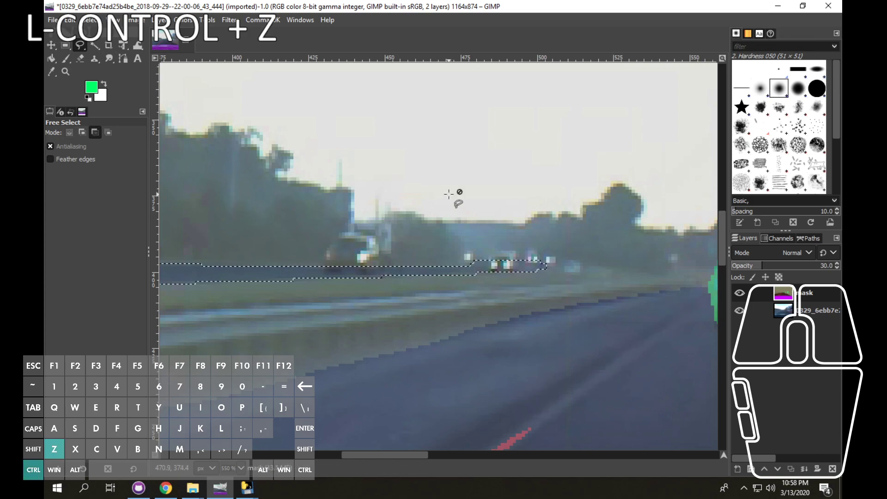
Turn off Free Select antialiasing, fill the selected opposite road with the road color, and clear the selection
left_click_drag(307, 228, 569, 222)
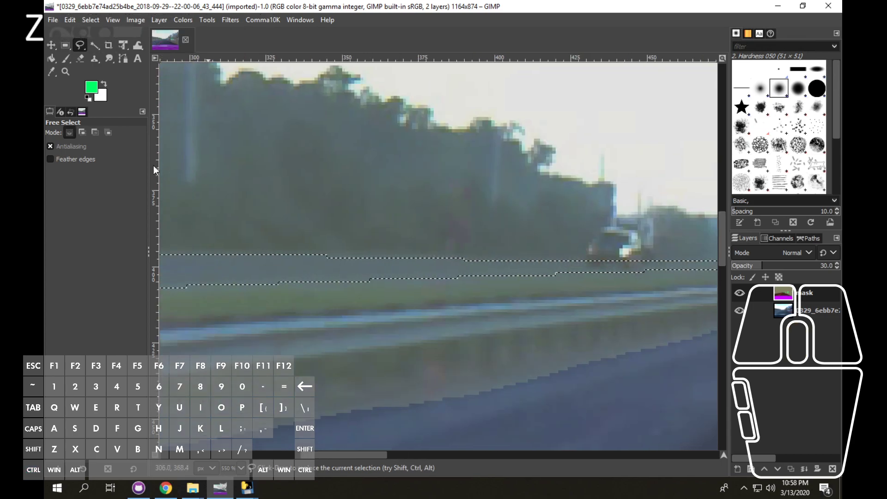
left_click(81, 147)
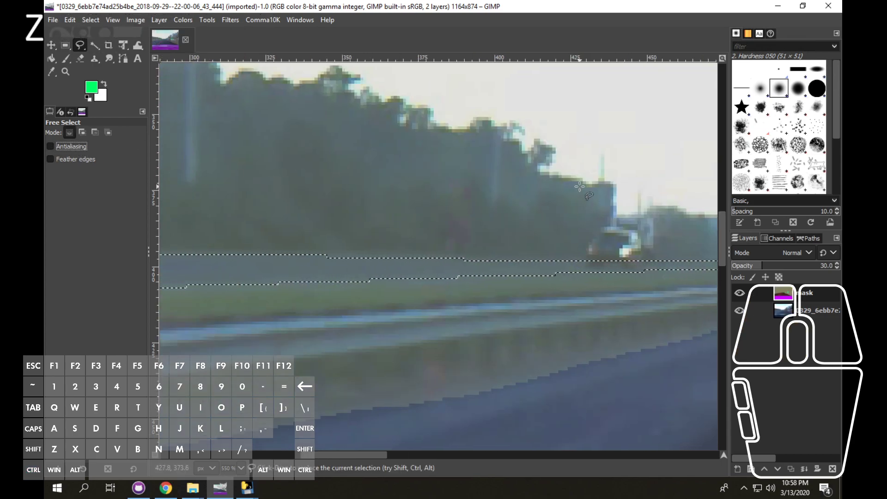
left_click_drag(574, 187, 375, 225)
key("shift+r")
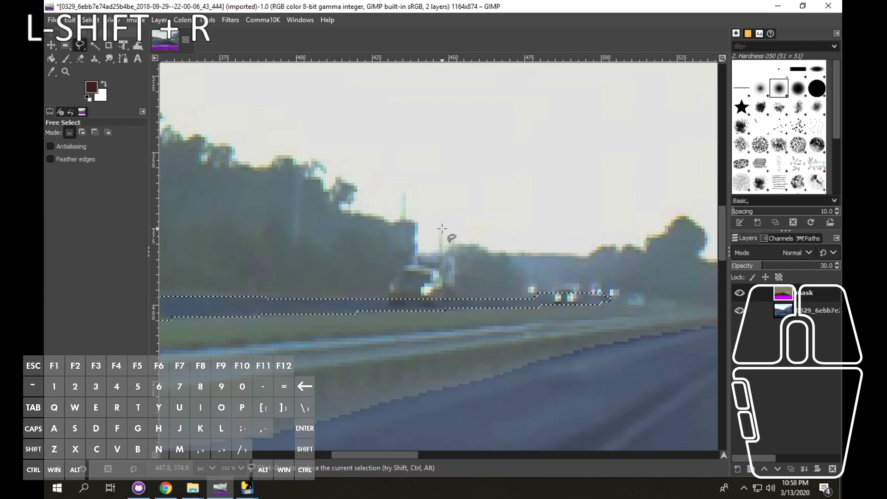
key("ctrl+shift+a")
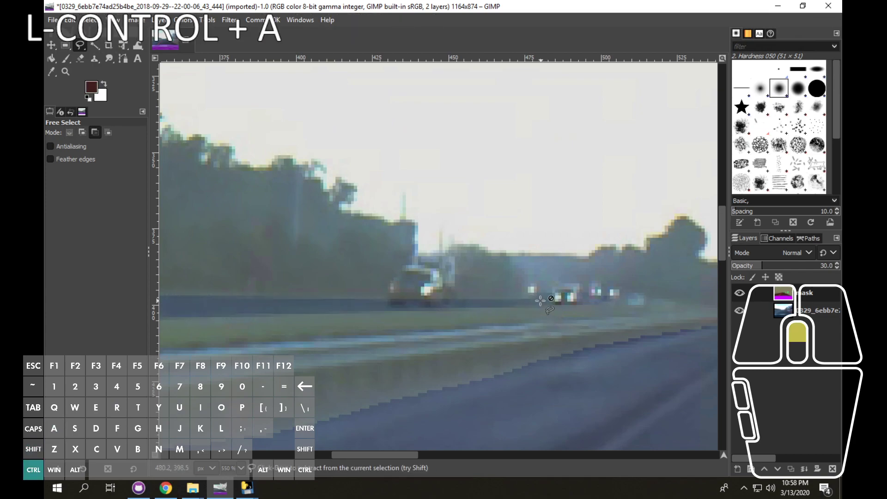
Outline the leftmost small car in the distant oncoming group, fill it with the green vehicle color, and clear the selection
scroll(442, 228, "up", 5, "ctrl")
left_click(516, 206)
mouse_move(516, 206)
left_mouse_down()
mouse_move(524, 261)
mouse_move(472, 248)
mouse_move(476, 215)
mouse_move(515, 206)
mouse_move(183, 220)
left_mouse_up()
key("shift+m")
left_click_drag(455, 236, 543, 236)
key("ctrl+shift+a")
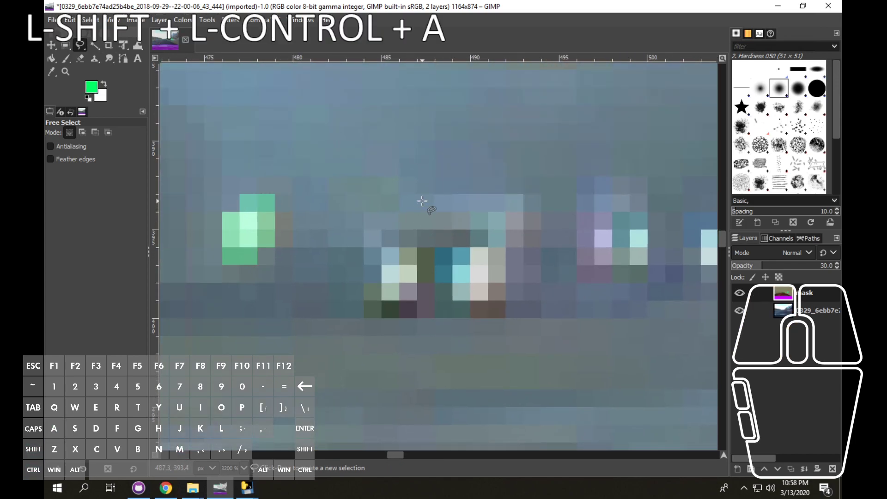
Outline the distant car with two headlights, fill it with the green vehicle color, and clear the selection
left_click(422, 200)
left_click(396, 202)
left_click(370, 221)
mouse_move(476, 316)
left_mouse_down()
mouse_move(535, 310)
mouse_move(526, 200)
mouse_move(313, 205)
left_mouse_up()
key("shift+m")
key("shift+ctrl+a")
Outline the small car just right of the two-headlight car and fill it with the green vehicle color, clearing the selection
mouse_move(465, 184)
left_mouse_down()
mouse_move(440, 210)
mouse_move(451, 254)
mouse_move(470, 281)
mouse_move(505, 286)
left_mouse_up()
left_click(515, 274)
left_click(519, 262)
mouse_move(521, 241)
left_mouse_down()
mouse_move(510, 200)
mouse_move(497, 186)
left_mouse_up()
left_click(465, 185)
key("shift+m")
left_click_drag(596, 190, 347, 201)
key("shift+ctrl+a")
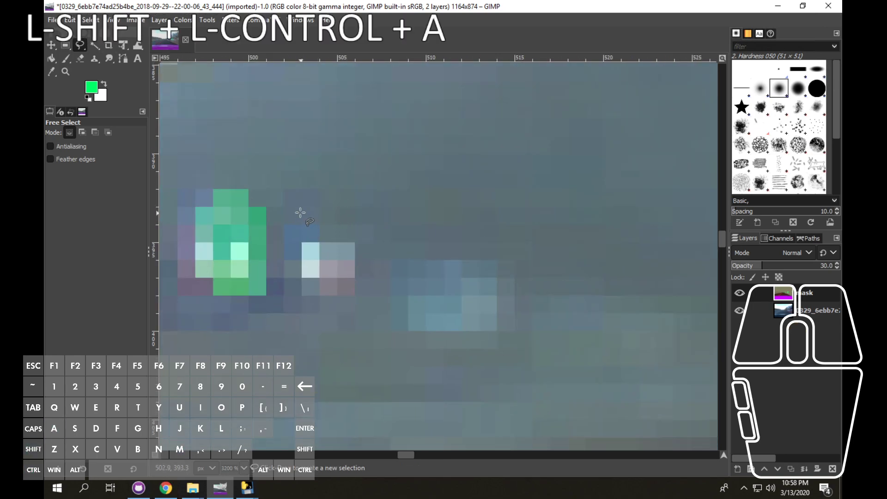
Outline the next small car to the right in the distant group, fill it with green, and clear the selection
scroll(354, 194, "down", 3, "ctrl")
scroll(325, 200, "up", 2, "ctrl")
mouse_move(290, 204)
left_mouse_down()
mouse_move(338, 204)
mouse_move(357, 232)
left_mouse_up()
mouse_move(339, 277)
left_mouse_down()
mouse_move(294, 276)
mouse_move(267, 258)
left_mouse_up()
left_click(287, 202)
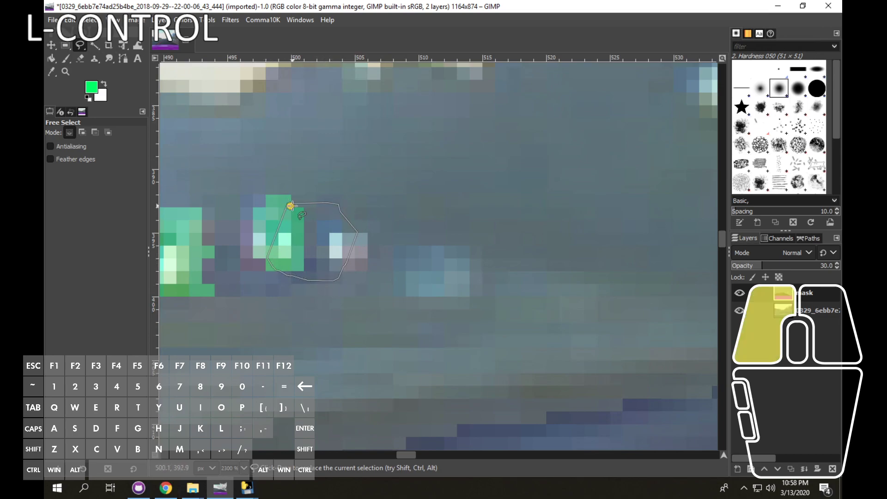
key("shift+m")
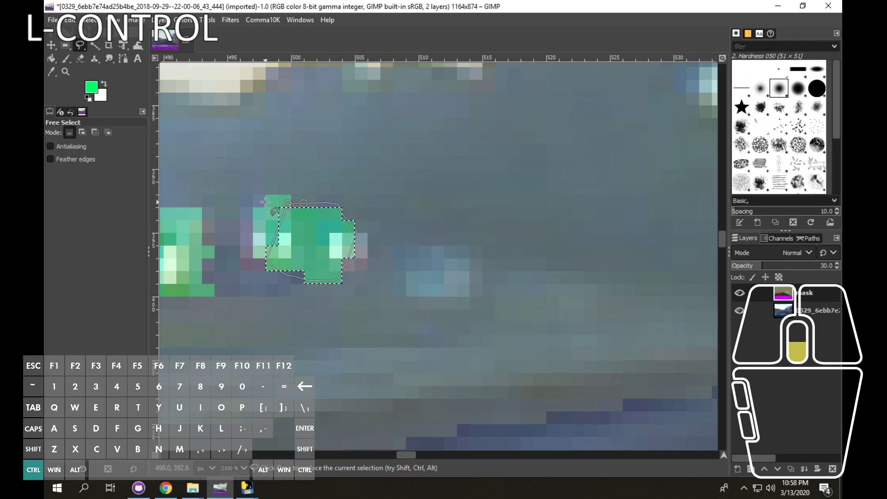
scroll(262, 206, "down", 5, "ctrl")
scroll(330, 200, "up", 3, "ctrl")
key("ctrl+shift+a")
Trace a Free Select outline around the car carrier from its rear roof corner, down the front and along the wheels
left_click_drag(421, 206, 496, 280)
left_click(481, 227)
left_click(392, 236)
left_click(383, 256)
left_click(367, 270)
left_click(352, 296)
left_click(352, 306)
left_click(350, 328)
left_click(361, 335)
left_click(370, 334)
left_click(389, 335)
left_click(390, 327)
left_click(404, 323)
left_click(419, 333)
left_click(440, 332)
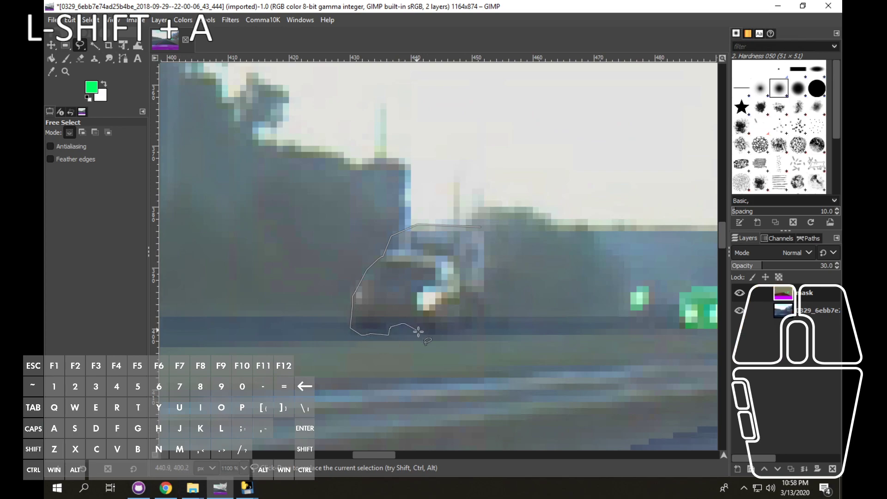
Close the car carrier outline around its low rear end, fill it with the green vehicle color, and clear the selection
left_click(489, 330)
left_click(507, 323)
left_click(520, 311)
left_click_drag(504, 300, 486, 291)
double_click(483, 230)
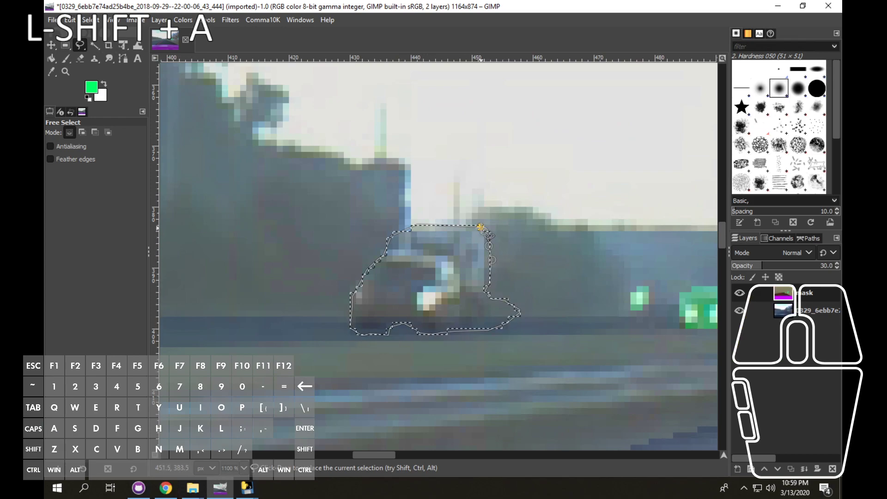
key("shift+m")
key("ctrl+shift+a")
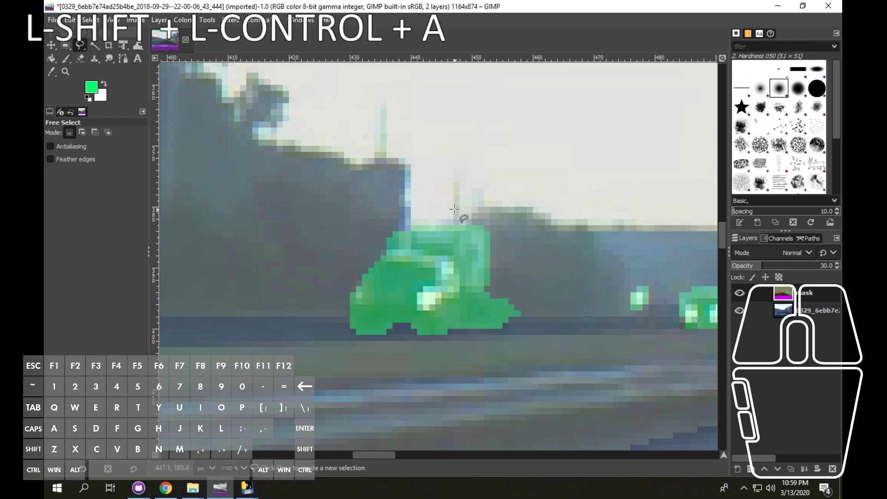
Examine the mask across the image, from the opposite road to the vehicles ahead and the truck on the right
scroll(463, 206, "down", 5)
scroll(446, 208, "down", 1)
left_click_drag(334, 207, 521, 124)
left_click_drag(230, 198, 224, 288)
left_click_drag(544, 253, 453, 248)
scroll(432, 249, "up", 1)
scroll(432, 249, "up", 2, "ctrl")
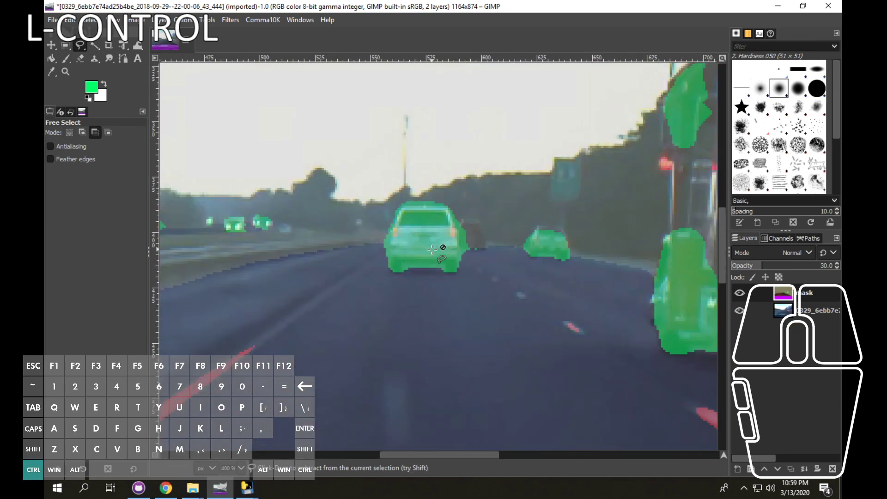
scroll(432, 250, "down", 1, "ctrl")
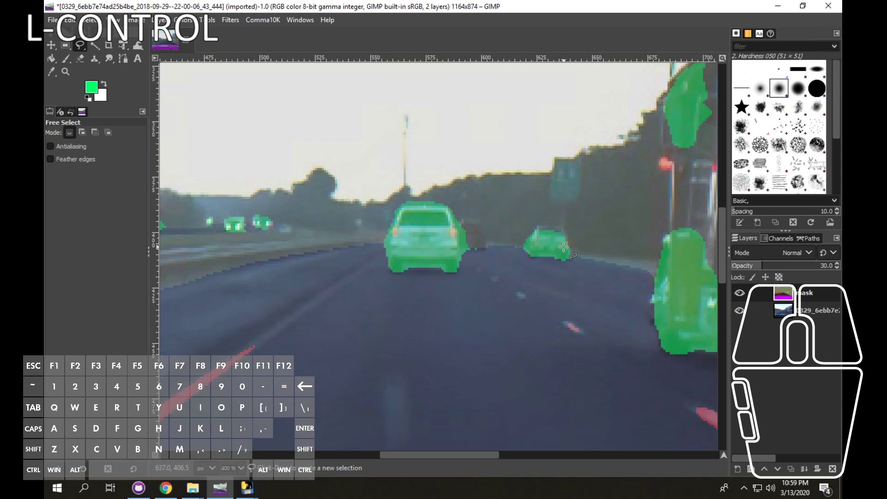
Toggle the mask layer's visibility repeatedly to compare the masked cars and road edges with the original photo
left_click(737, 295)
left_click(737, 294)
left_click(738, 295)
left_click(737, 294)
left_click(737, 295)
left_click(737, 295)
left_click(737, 294)
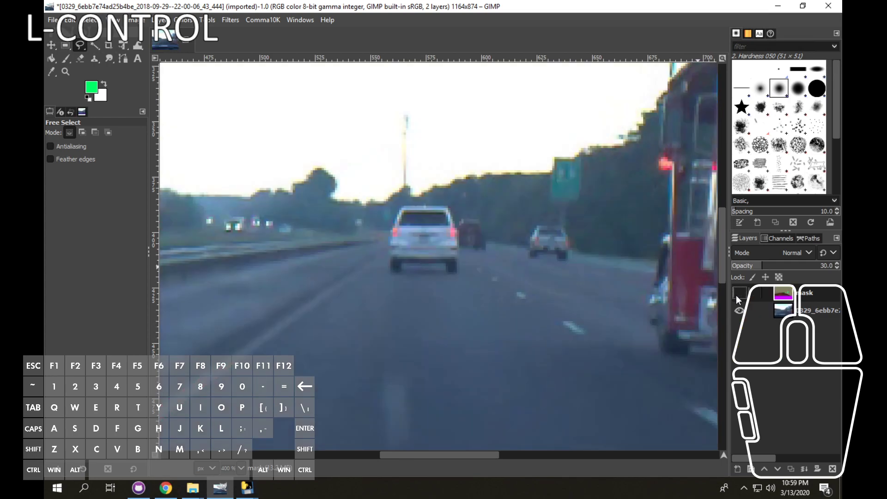
left_click(735, 296)
left_click(734, 297)
left_click(734, 296)
left_click(734, 296)
left_click(734, 297)
left_click(734, 296)
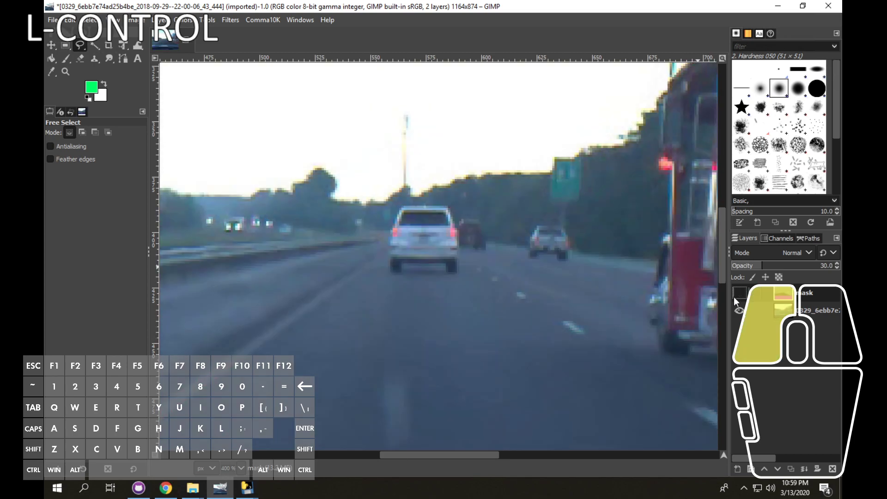
left_click(734, 296)
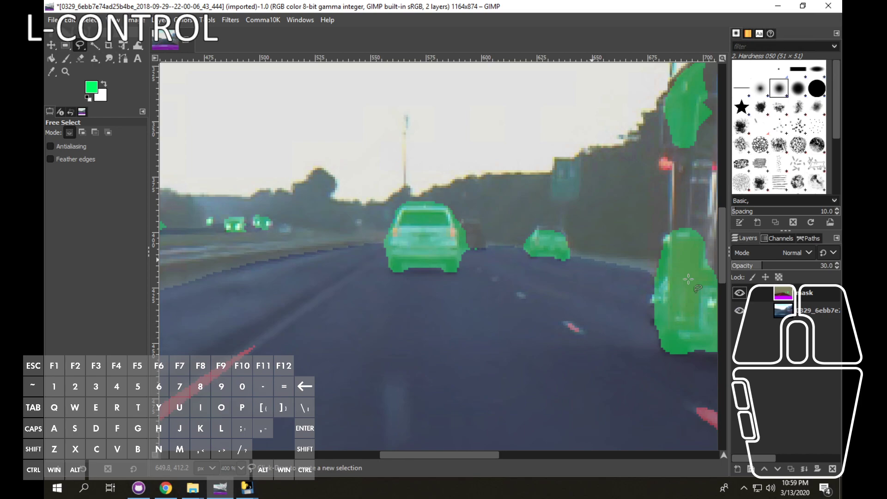
left_click(744, 295)
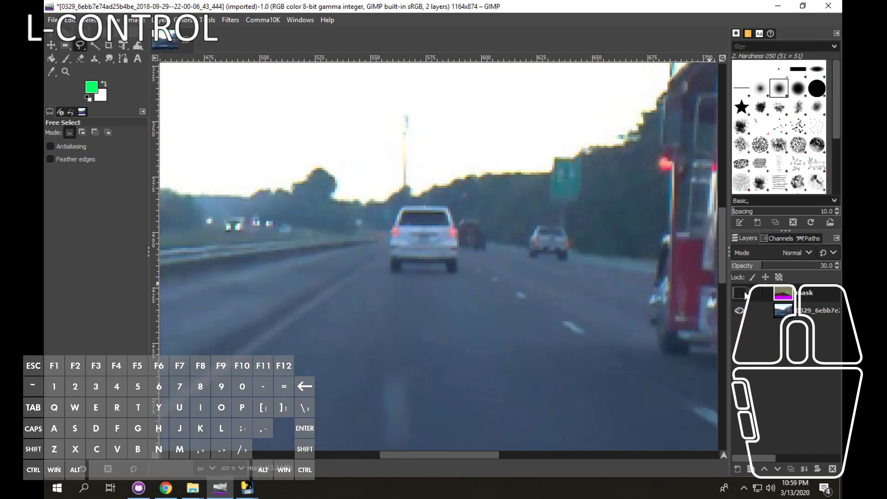
left_click(744, 294)
left_click(745, 294)
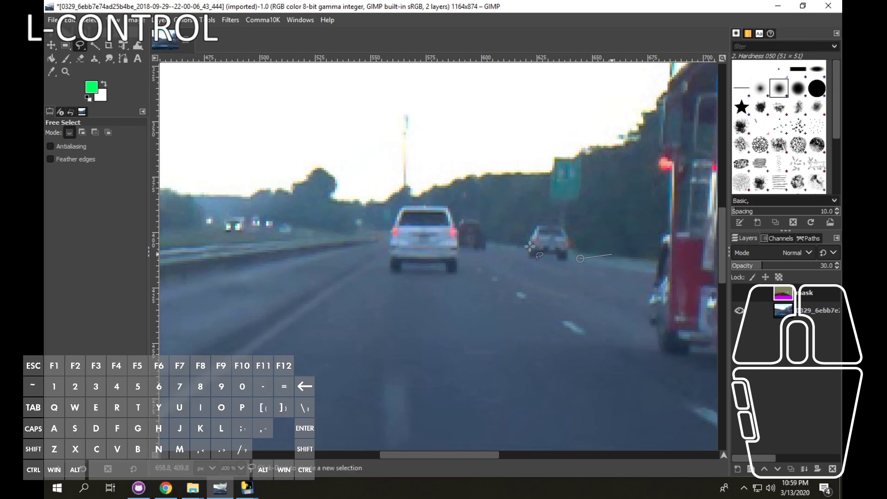
key("ctrl+shift")
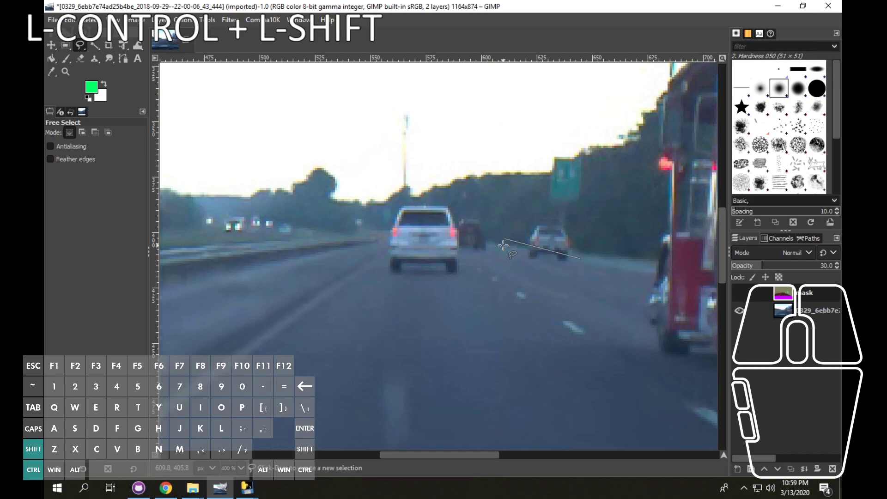
key("ctrl+shift+a")
key("Escape")
Compare the road's left edge near the guardrail with the mask layer shown and hidden
scroll(528, 227, "left", 4)
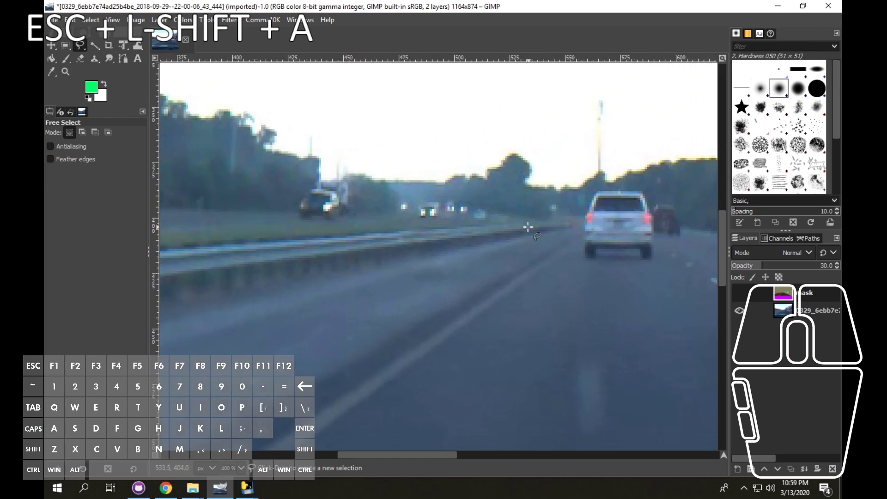
left_click(739, 292)
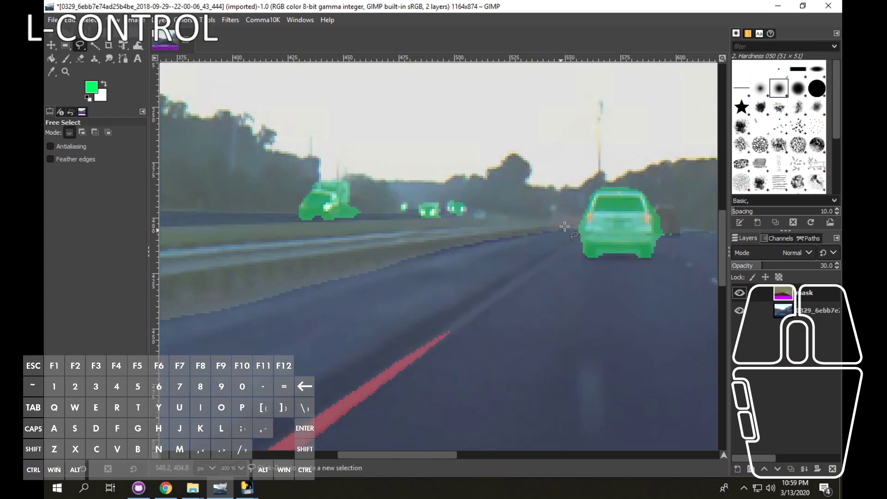
left_click(739, 292)
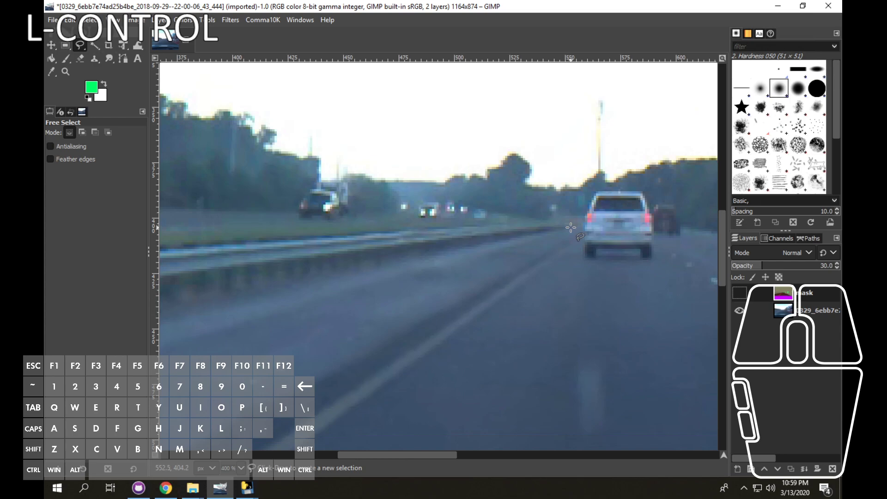
left_click(739, 293)
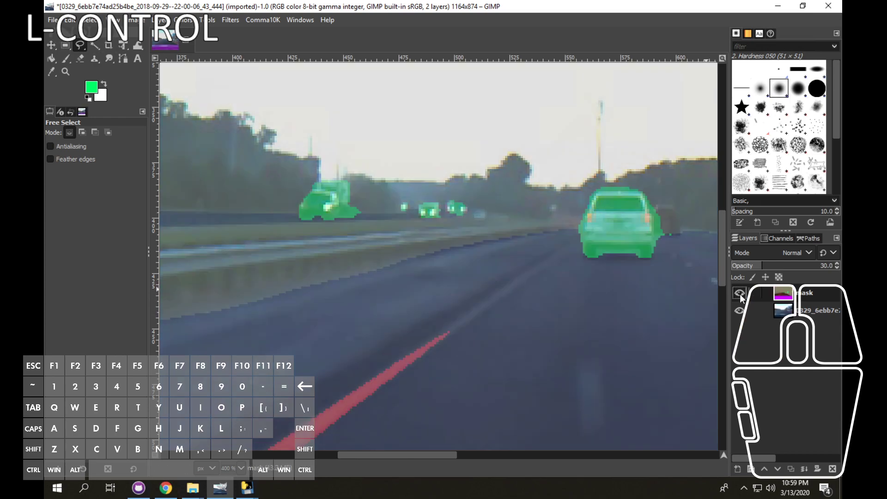
Hide the mask layer and trace the road's left edge below the guardrail from the vanishing point past the image's left border
left_click(739, 293)
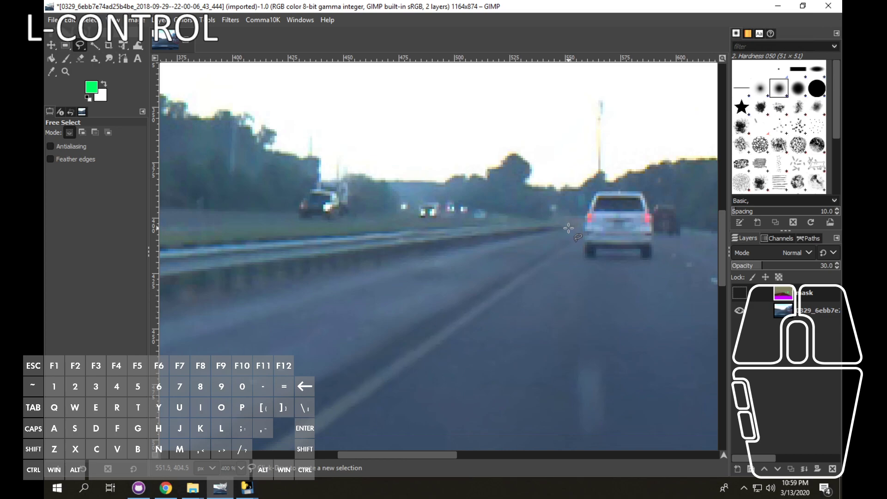
left_click(569, 228)
left_click_drag(307, 276, 558, 247)
left_click(358, 299)
left_click_drag(278, 317, 546, 270)
left_click(300, 309)
mouse_move(235, 319)
left_mouse_down()
mouse_move(541, 273)
mouse_move(482, 291)
left_mouse_up()
left_click(394, 300)
left_click_drag(344, 274, 220, 366)
left_click(257, 262)
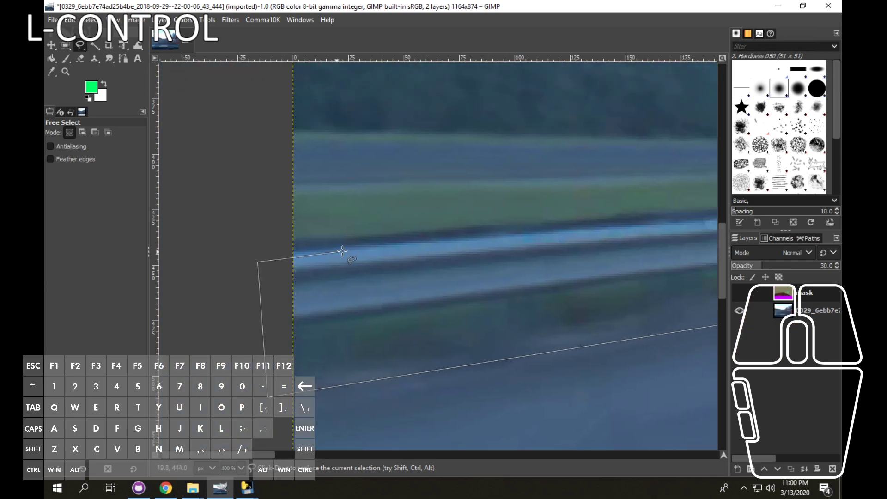
Continue the outline back along the guardrail and close it at the starting point near the vanishing point
left_click_drag(478, 253, 38, 303)
left_click(550, 259)
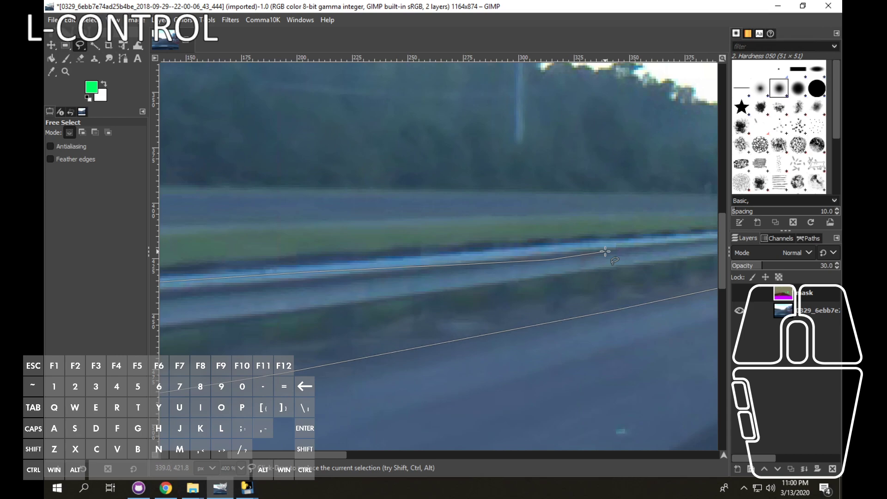
left_click_drag(605, 252, 194, 301)
left_click(615, 262)
left_click(658, 262)
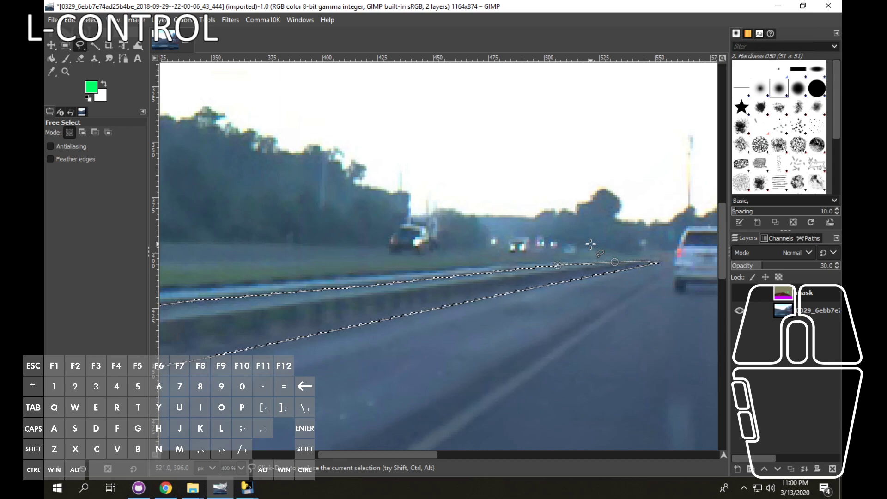
Fill the selected strip between the guardrail and road with the undrivable color and clear the selection
key("shift+u")
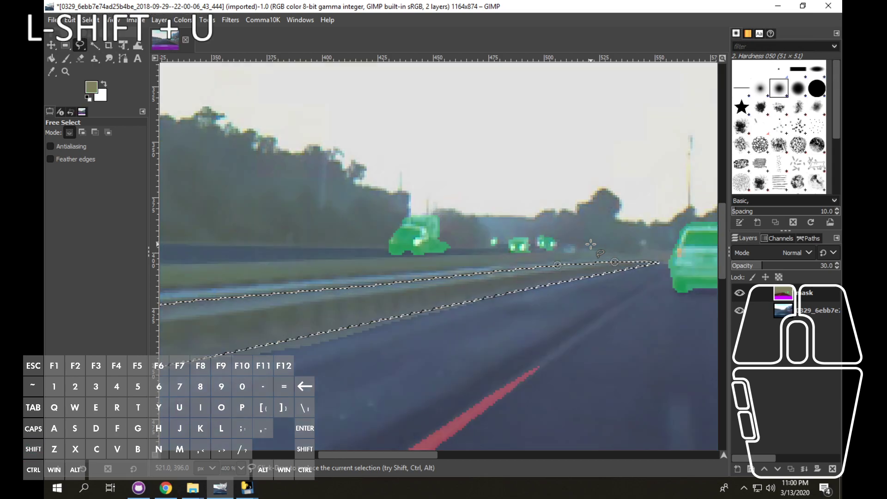
key("ctrl+shift+a")
scroll(273, 311, "down", 2, "ctrl")
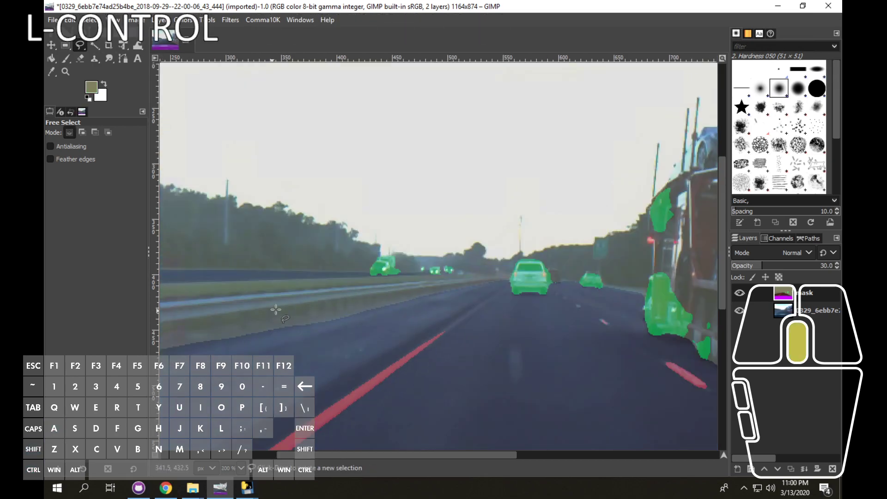
Hide the mask layer and trace the road's left edge below the guardrail down past the image's left border
left_click_drag(273, 310, 566, 245)
left_click_drag(366, 305, 400, 320)
left_click(738, 299)
left_click(738, 299)
left_click(738, 299)
left_click(737, 299)
left_click(738, 299)
left_click(624, 275)
left_click(339, 336)
left_click(181, 362)
Close the outline back along the guardrail's base, fill it with the undrivable color, and clear the selection
left_click(180, 311)
left_click(333, 287)
left_click(502, 278)
left_click(586, 274)
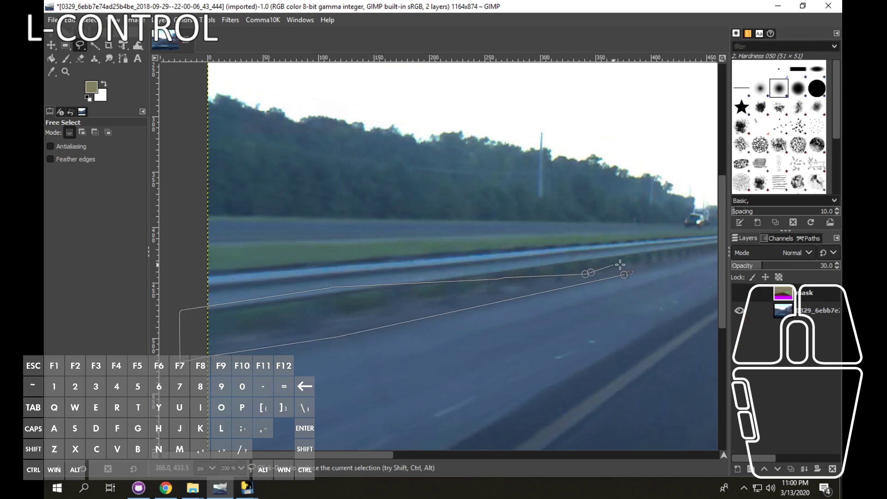
left_click(624, 274)
key("shift+u")
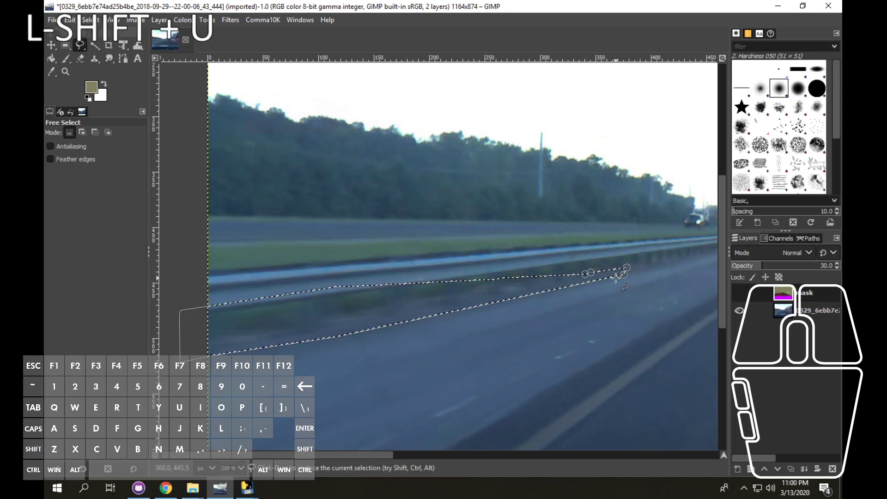
key("ctrl+shift+a")
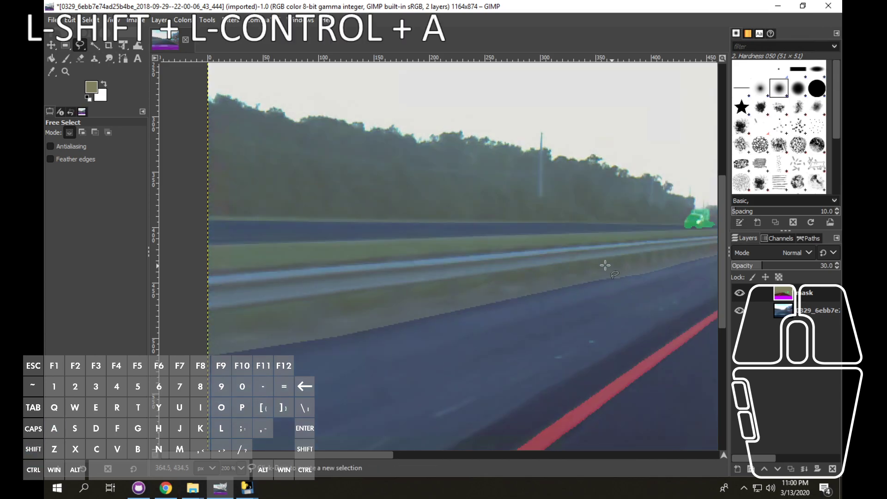
Hide the mask layer and trace the lower right edge of the dark vehicle beside the white SUV
scroll(606, 265, "down", 1)
left_click_drag(604, 259, 301, 278)
scroll(472, 273, "up", 1)
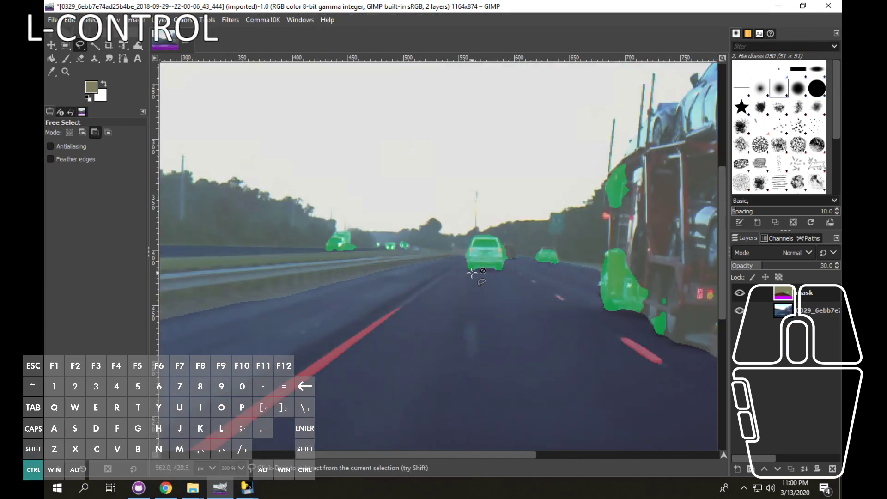
scroll(472, 273, "up", 4)
left_click(740, 292)
left_click(740, 294)
left_click(740, 294)
left_click_drag(555, 230, 445, 231)
left_click(440, 215)
left_click(440, 229)
left_click(445, 243)
left_click(431, 243)
left_click(428, 234)
left_click(425, 239)
left_click(424, 245)
left_click(417, 246)
Close the dark vehicle's outline over the SUV's edge and its roof, fill it with the movable color, and deselect
left_click_drag(396, 239, 368, 219)
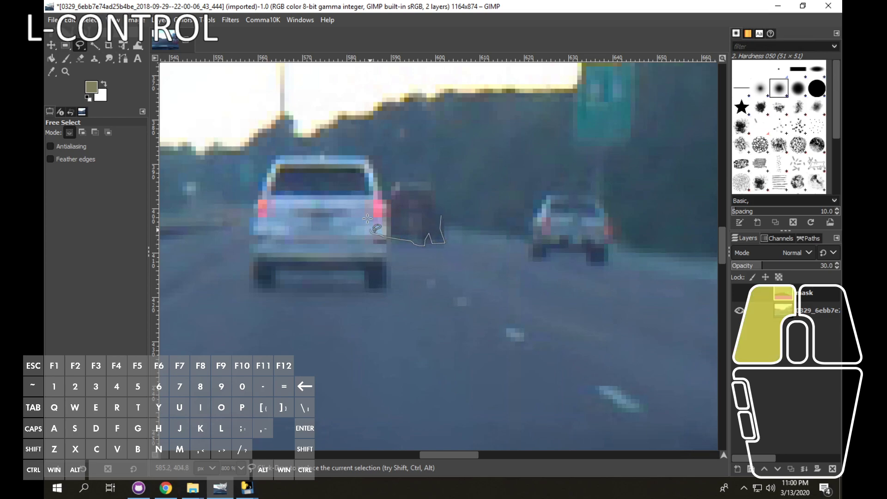
mouse_move(388, 191)
left_mouse_down()
mouse_move(420, 181)
mouse_move(436, 190)
mouse_move(441, 216)
left_mouse_up()
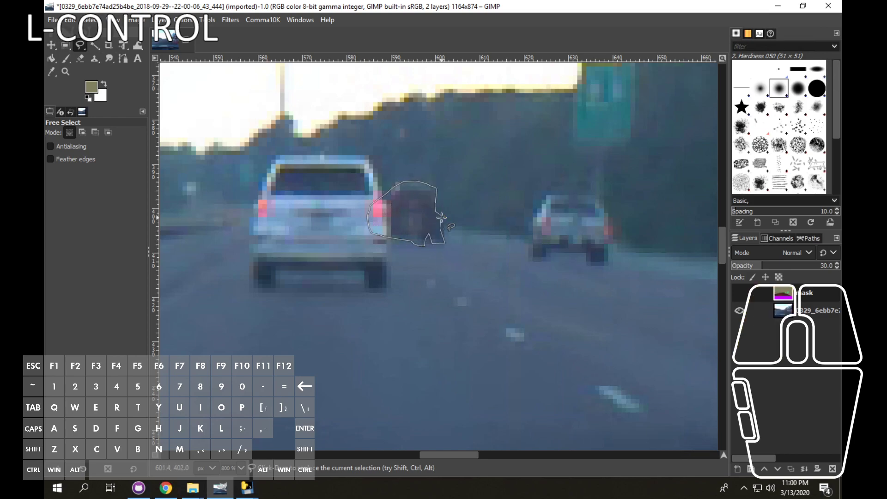
key("shift+m")
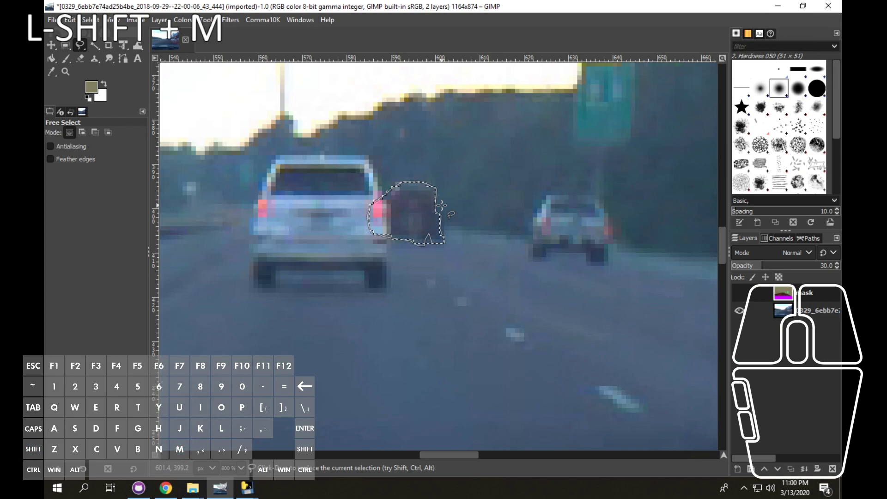
key("ctrl+shift+a")
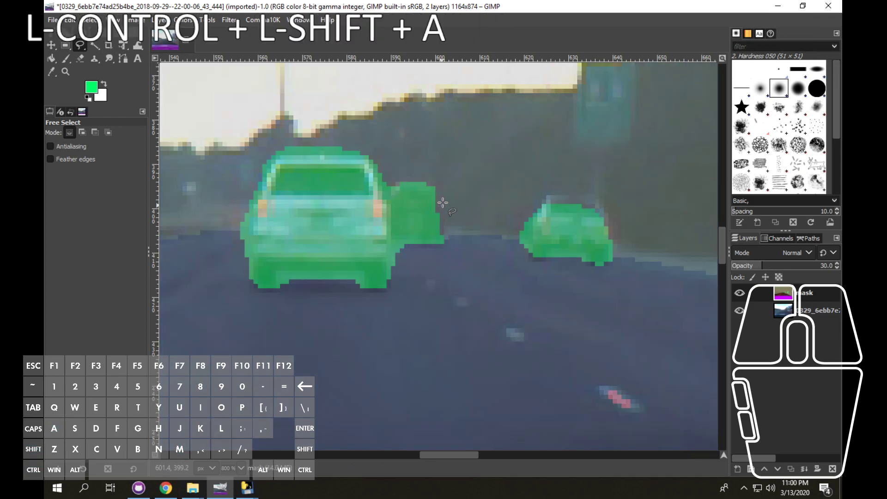
Outline the small distant car in the right lane including its roof, fill it with the movable color, and deselect
scroll(439, 203, "down", 4)
scroll(517, 219, "up", 3)
scroll(517, 219, "up", 2)
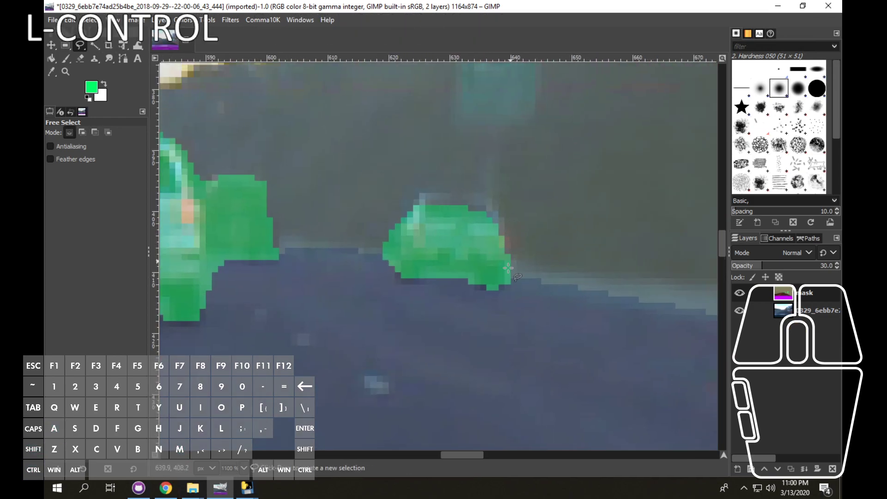
mouse_move(501, 289)
left_mouse_down()
mouse_move(483, 290)
mouse_move(471, 271)
left_mouse_up()
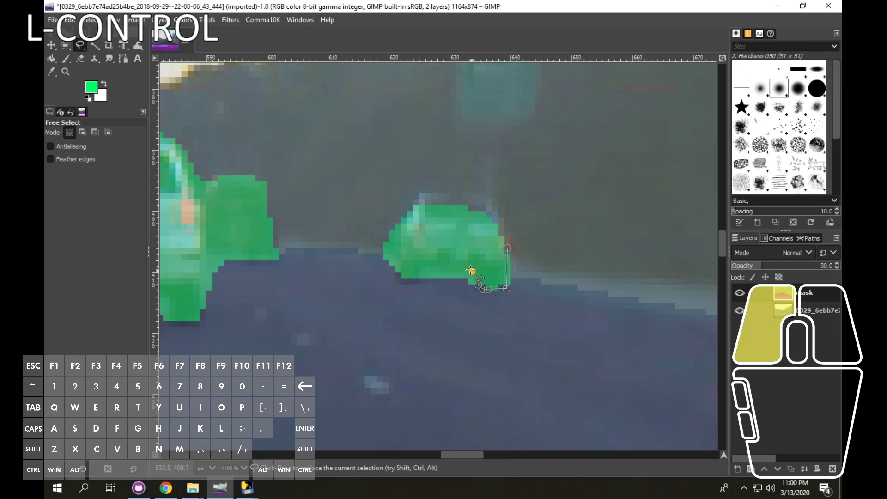
left_click_drag(407, 282, 395, 256)
left_click_drag(400, 214, 405, 199)
left_click(463, 185)
left_click(479, 192)
left_click_drag(495, 204, 508, 227)
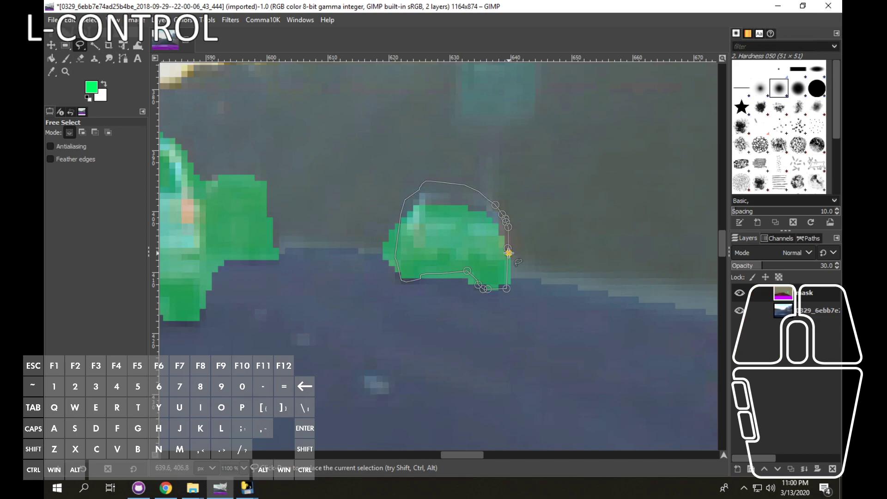
left_click(507, 250)
key("shift+m")
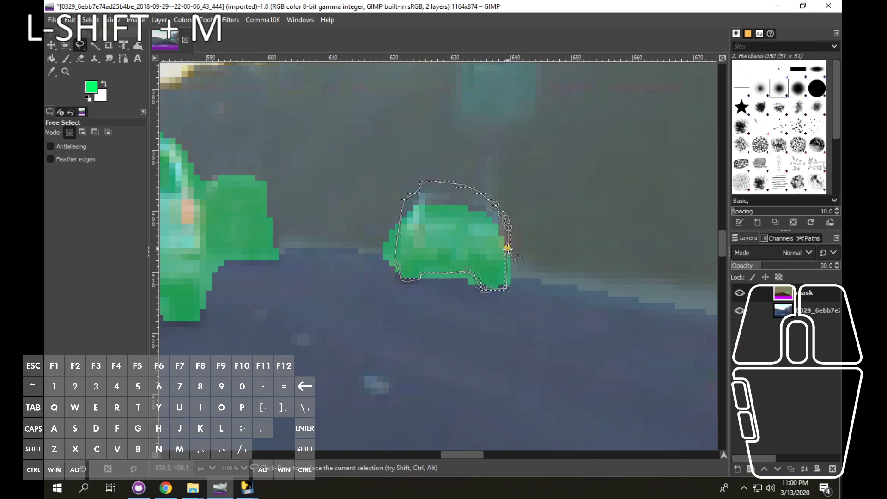
key("ctrl+shift+a")
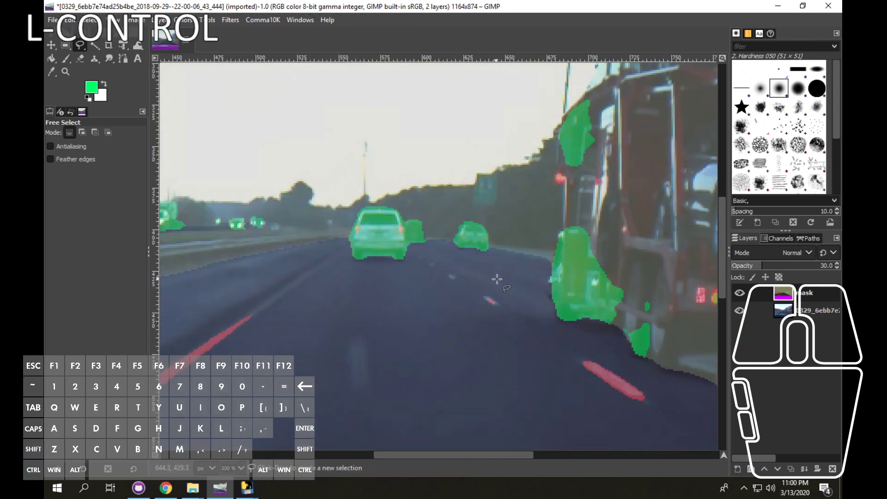
Trace the right edge of the solid left lane line from near the vanishing point down onto the car's hood
left_click_drag(496, 279, 439, 239)
left_click_drag(342, 260, 540, 219)
left_click_drag(418, 234, 618, 141)
scroll(392, 260, "down", 2)
mouse_move(306, 291)
left_mouse_down()
mouse_move(546, 245)
mouse_move(350, 299)
mouse_move(511, 279)
mouse_move(627, 240)
mouse_move(603, 248)
left_mouse_up()
scroll(464, 317, "up", 1)
scroll(477, 263, "up", 3)
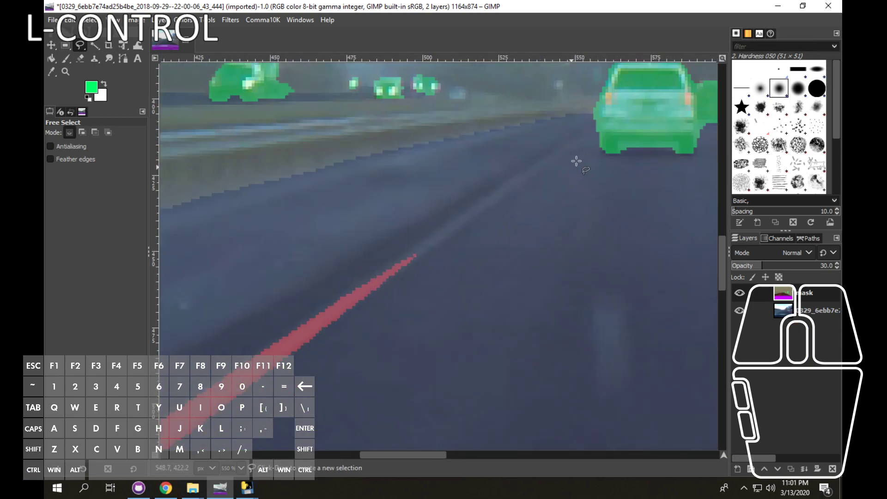
scroll(574, 148, "up", 2)
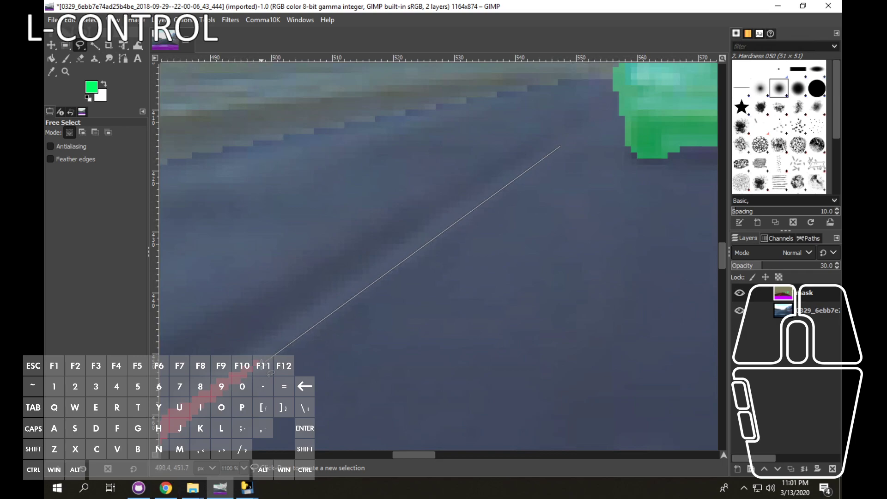
scroll(273, 363, "down", 2)
scroll(268, 361, "down", 2)
left_click_drag(261, 358, 549, 167)
left_click_drag(185, 376, 510, 241)
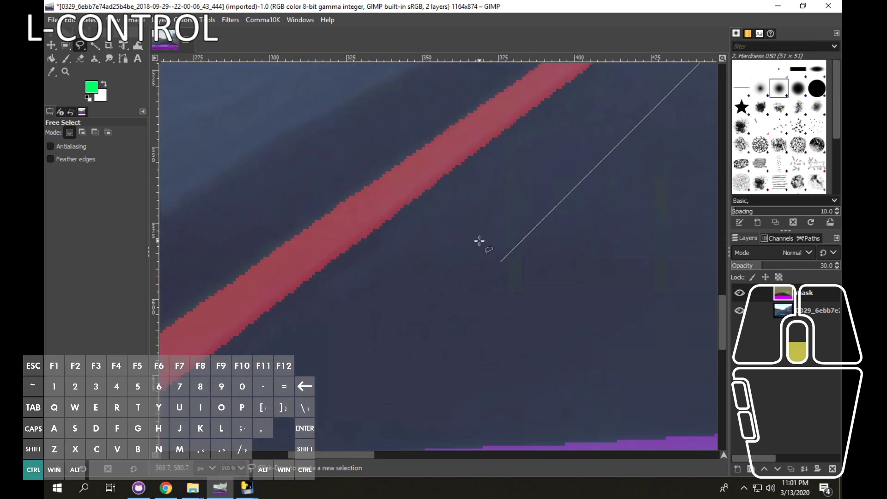
scroll(477, 242, "down", 3)
left_click_drag(323, 334, 442, 289)
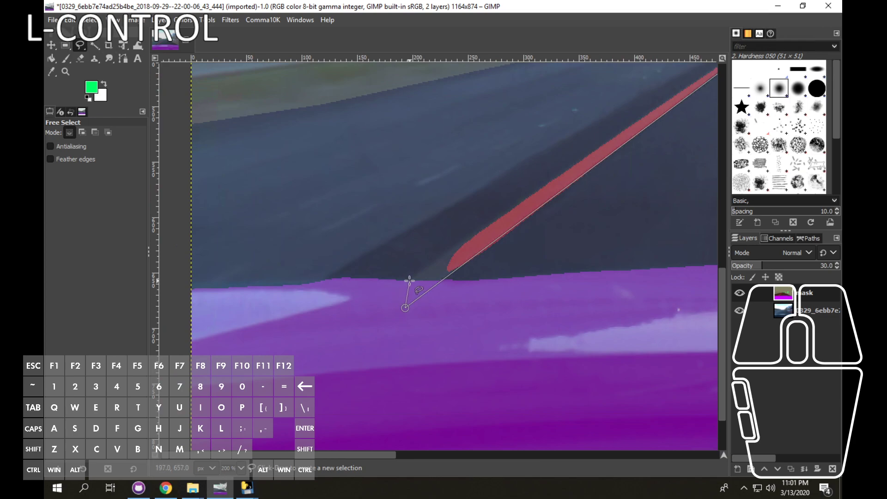
Close the outline along the lane line's other edge, fill it with the lane marking color, and clear the selection
scroll(572, 287, "up", 5)
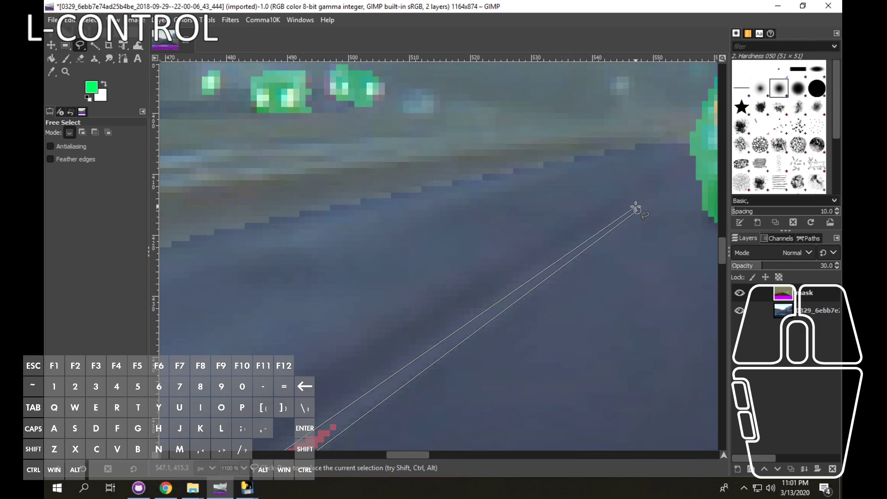
scroll(635, 208, "up", 3)
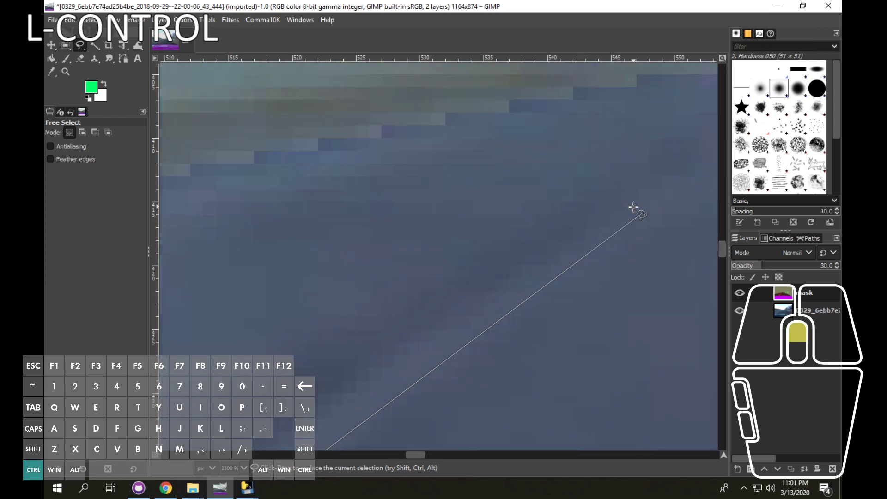
left_click(637, 212)
left_click(644, 216)
scroll(637, 214, "down", 6)
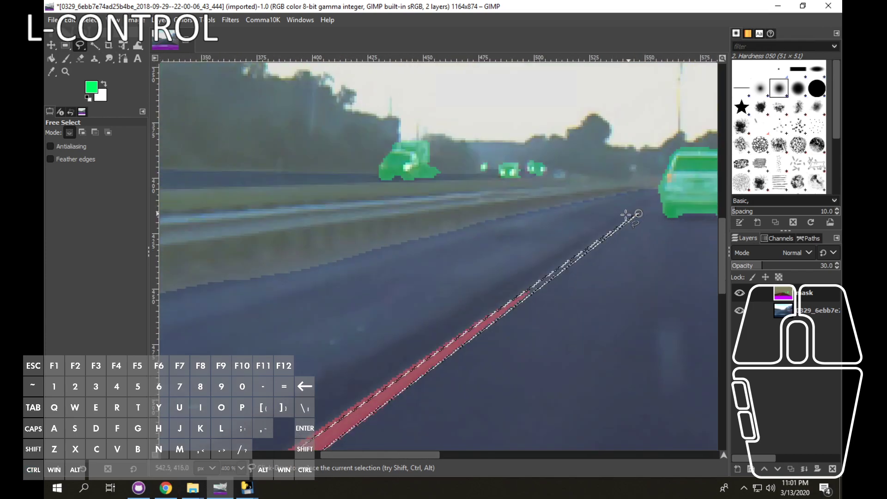
key("shift+l")
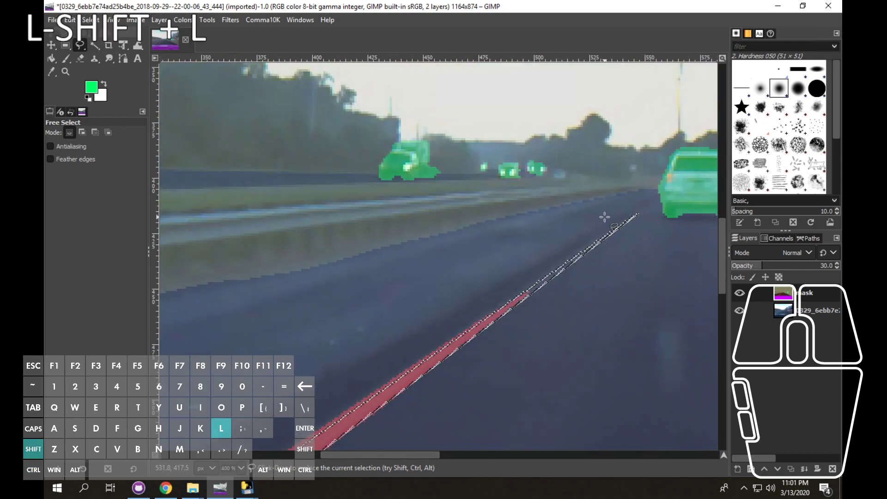
key("ctrl+shift+a")
Inspect the solid lane line's mask from the vanishing point to the hood, and the dashed line near the truck
scroll(548, 251, "down", 2)
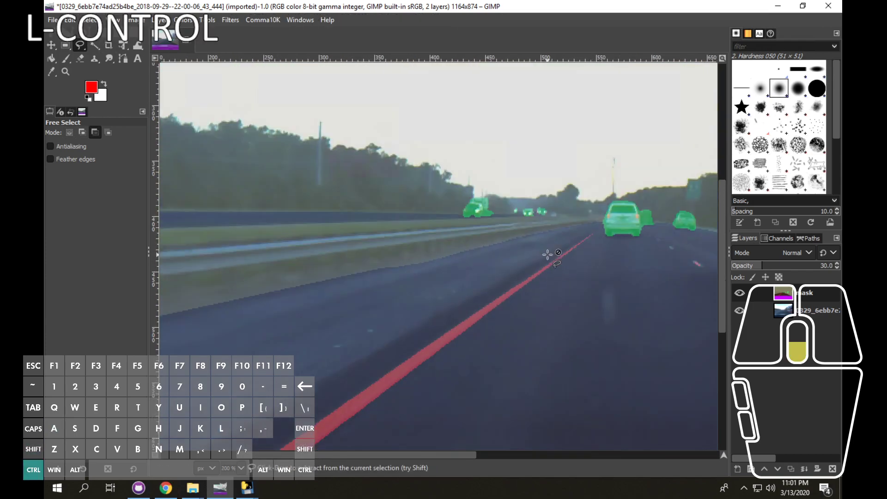
left_click_drag(464, 336, 564, 214)
scroll(351, 356, "up", 2)
scroll(351, 356, "up", 2)
left_click_drag(351, 356, 486, 263)
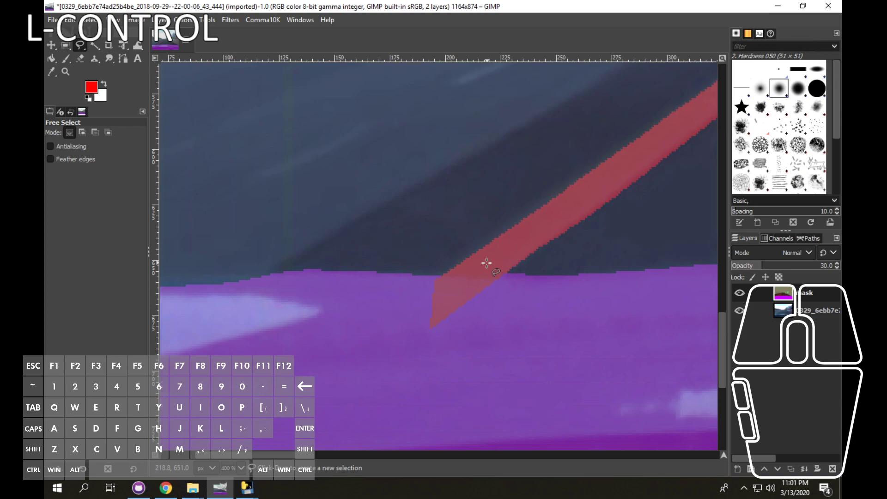
scroll(487, 263, "down", 4)
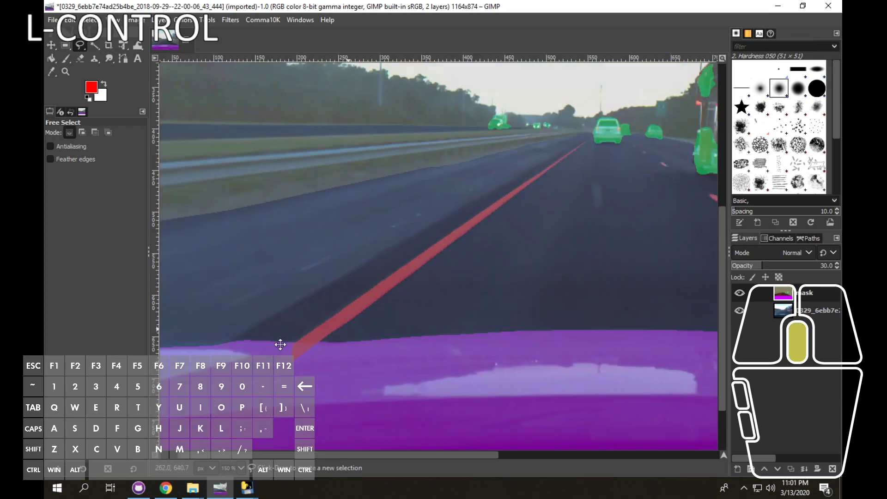
left_click_drag(542, 201, 397, 277)
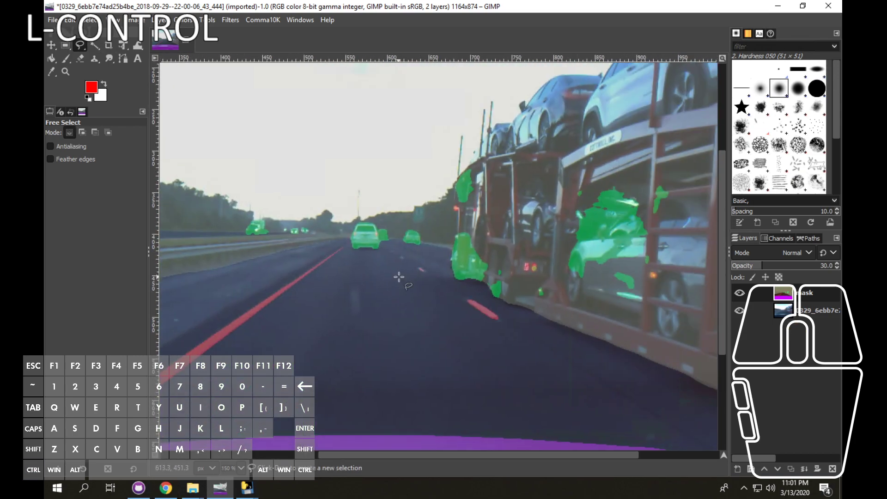
left_click_drag(536, 326, 448, 301)
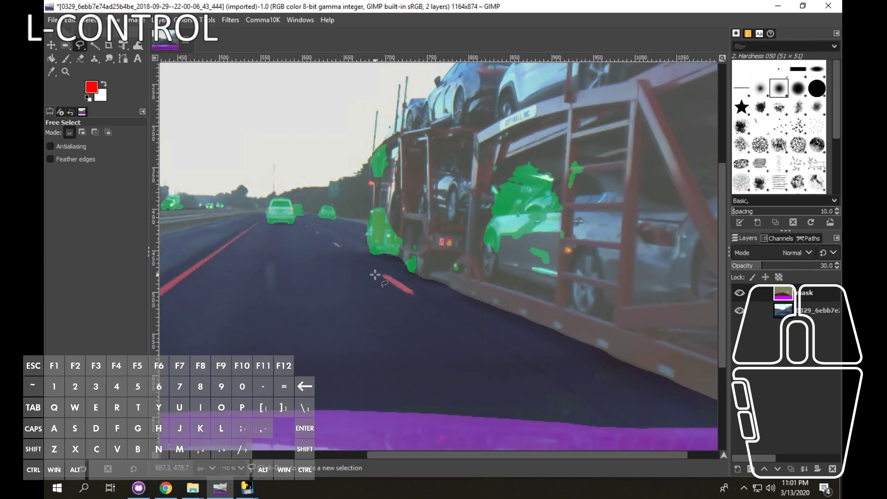
Compare the dashed lane markings beside the truck with the mask layer shown and hidden
scroll(356, 249, "up", 2)
left_click(737, 293)
left_click(737, 293)
left_click(737, 293)
left_click(737, 293)
left_click(737, 293)
left_click(737, 293)
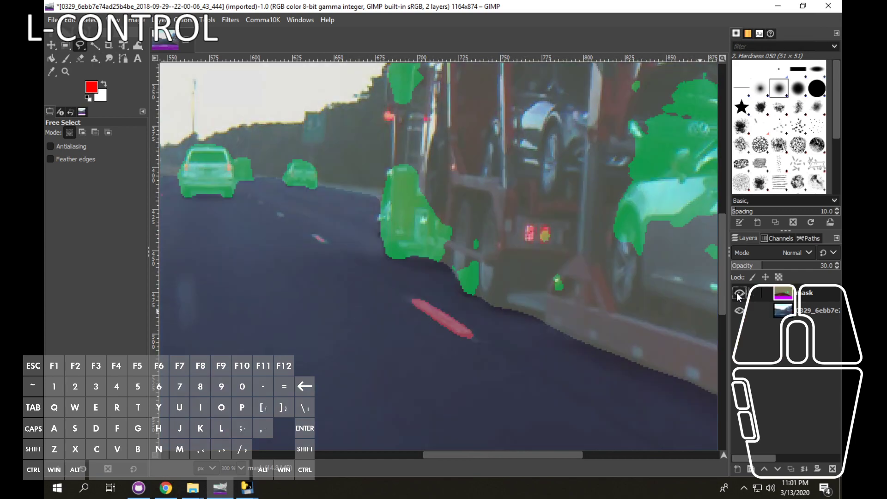
left_click(737, 293)
scroll(323, 199, "up", 4)
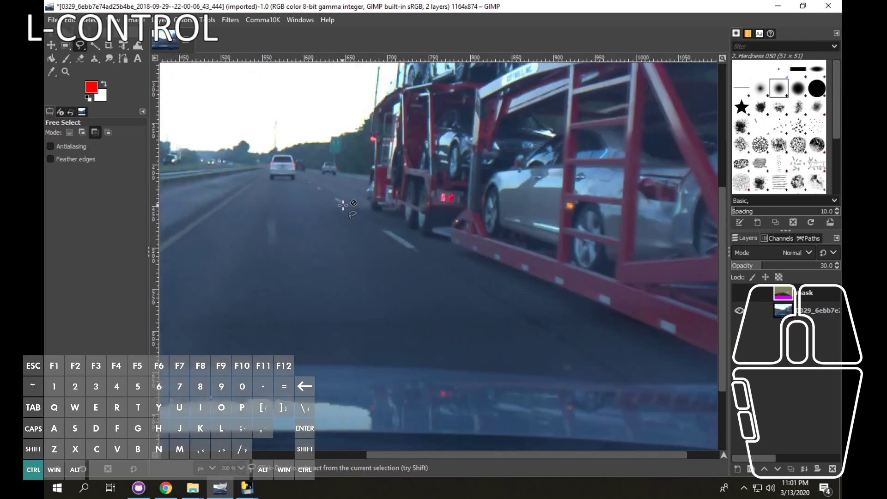
scroll(343, 206, "down", 6)
left_click(737, 293)
left_click(737, 293)
scroll(279, 198, "up", 5)
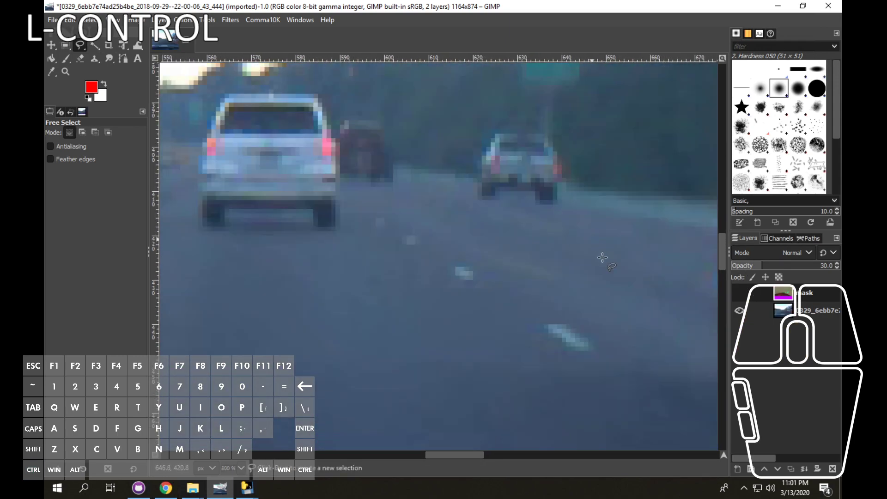
With the mask hidden, outline the short lane dash left of the truck, fill it with the lane marking color, and deselect
left_click(738, 294)
left_click(738, 294)
left_click(568, 348)
left_click(560, 341)
left_click(550, 333)
left_click(545, 327)
left_click(558, 323)
left_click(573, 326)
left_click(585, 336)
left_click(592, 344)
key("shift+l")
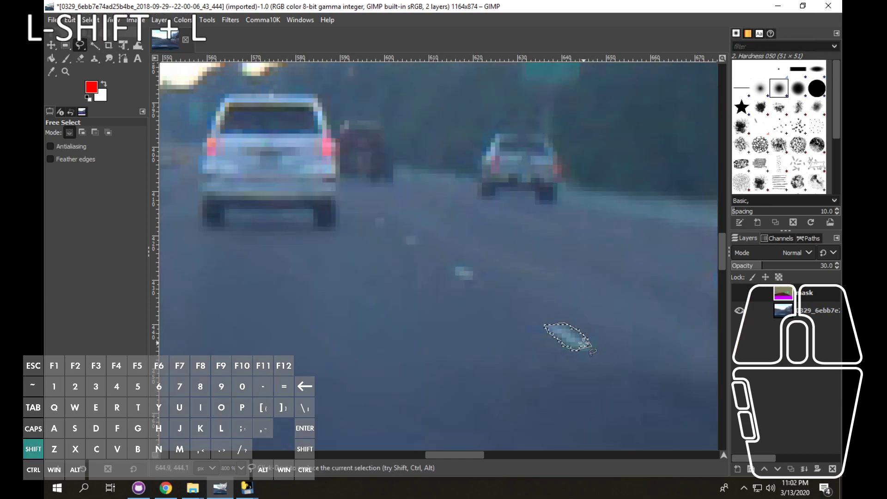
key("ctrl+shift+a")
Outline the next smaller lane dash farther up the road, fill it with the lane marking color, and deselect
scroll(464, 300, "up", 3)
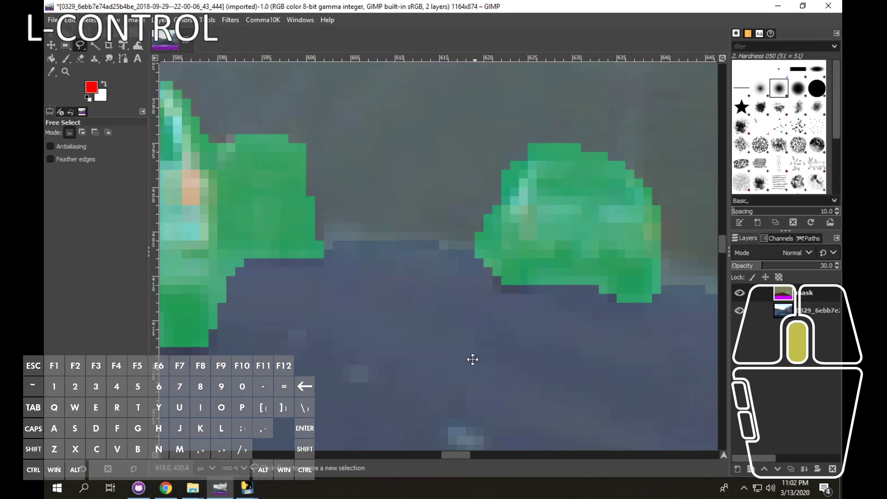
scroll(473, 363, "down", 5)
left_click(485, 338)
left_click(465, 326)
left_click(451, 330)
left_click(446, 335)
left_click(455, 346)
left_click(458, 357)
left_click(463, 357)
left_click(485, 358)
left_click(486, 347)
left_click(485, 338)
key("shift+l")
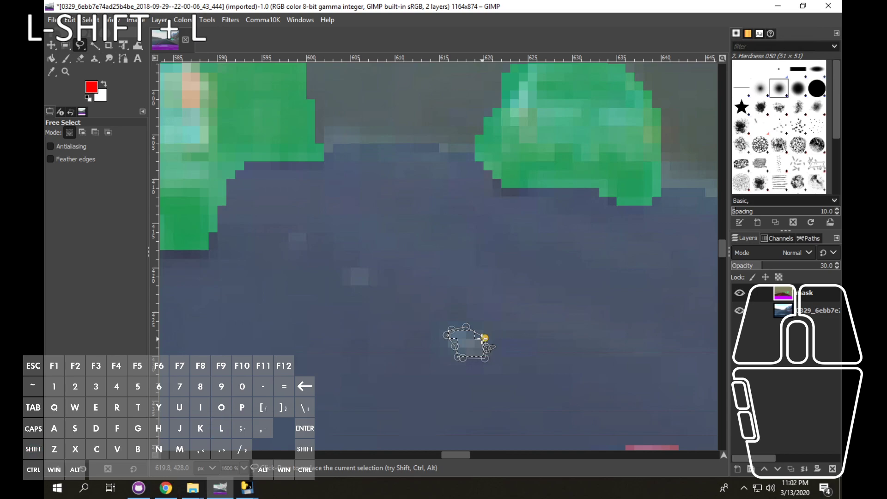
key("ctrl+shift+a")
Select the two tiniest distant lane dashes one after the other and fill each with the lane marking color
mouse_move(371, 273)
left_mouse_down()
mouse_move(356, 277)
mouse_move(355, 266)
left_mouse_up()
key("shift+l")
key("ctrl+shift+a")
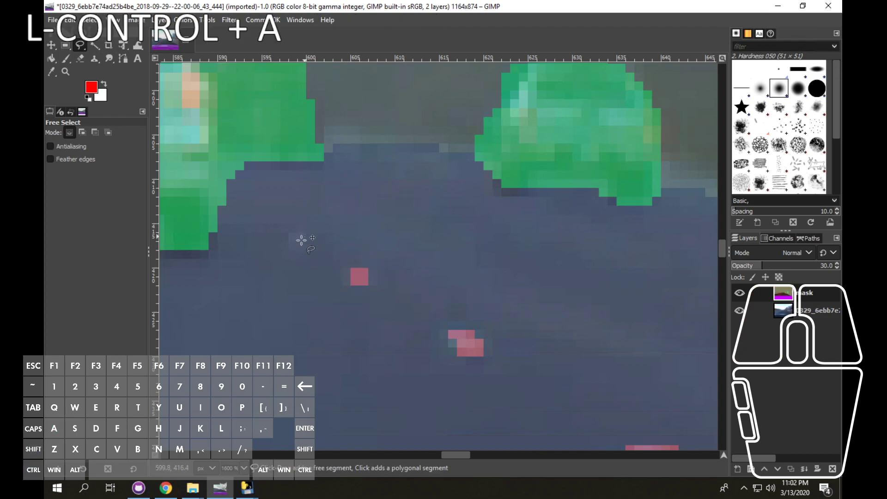
left_click(303, 235)
key("shift+l")
Review the mask over the distant lane dashes and the car-carrier truck
scroll(416, 192, "down", 5, "ctrl")
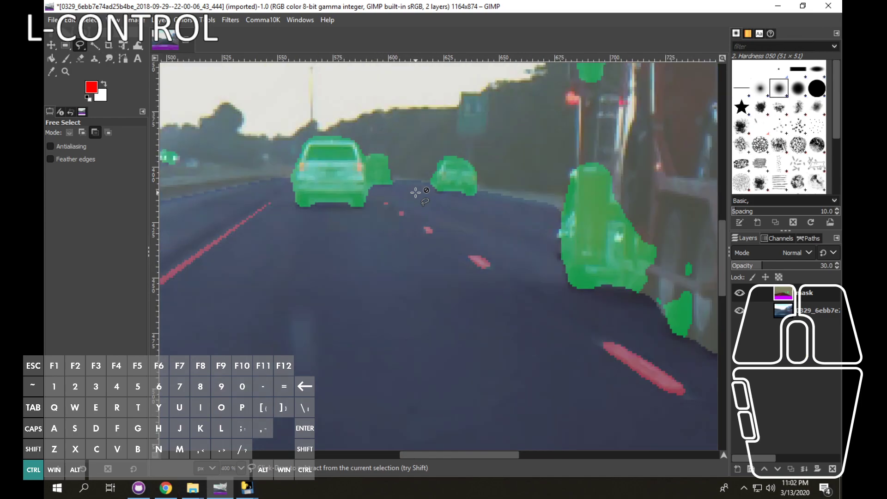
left_click_drag(496, 232, 340, 241)
left_click_drag(491, 206, 334, 406)
scroll(462, 269, "down", 3, "ctrl")
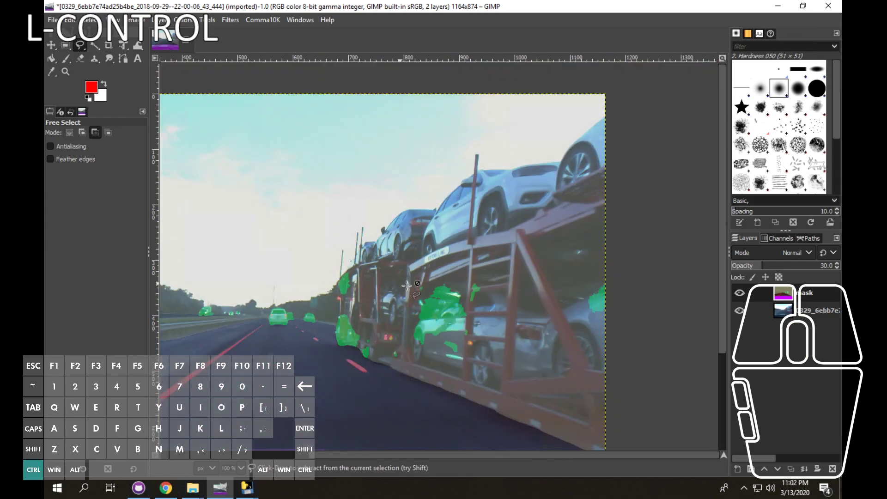
With the mask hidden, start a free selection along the car-carrier trailer's lower edge up to its rear wheels
scroll(462, 268, "up", 1, "ctrl")
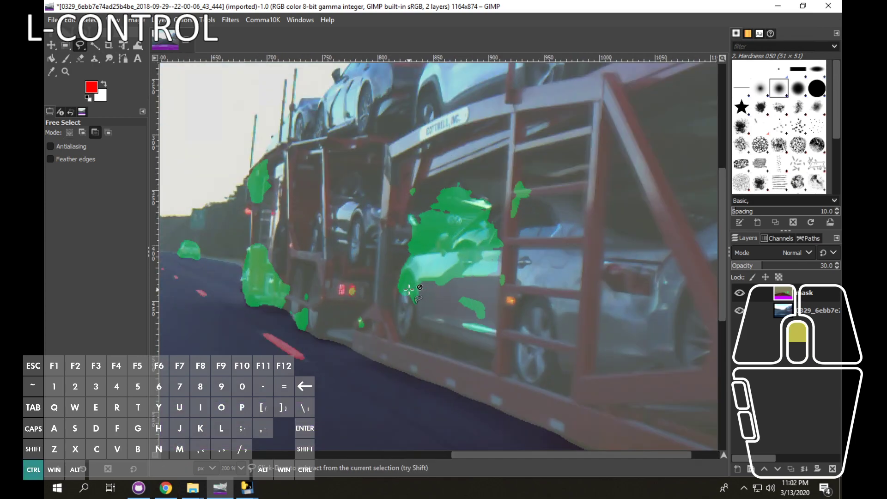
scroll(343, 190, "up", 1, "ctrl")
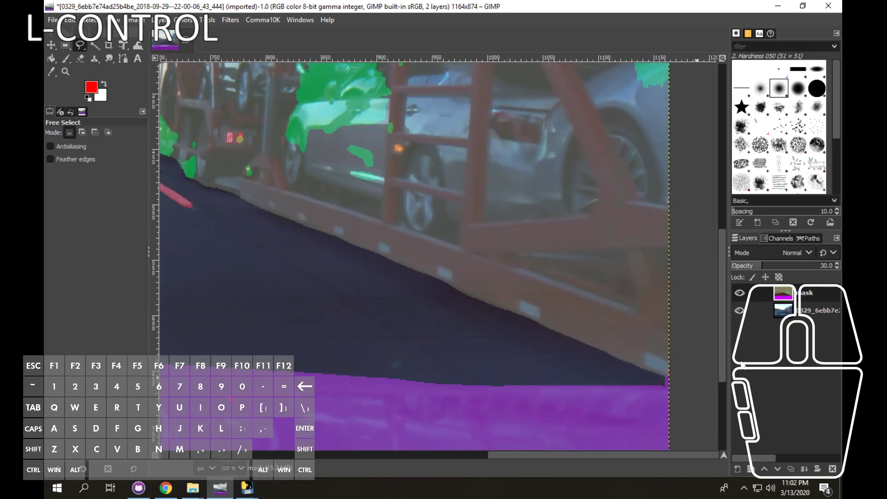
left_click(674, 384)
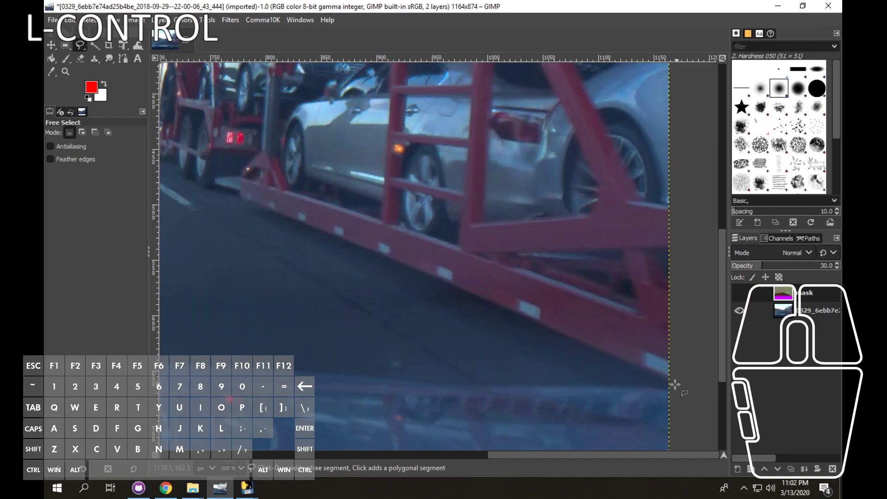
key("BackSpace")
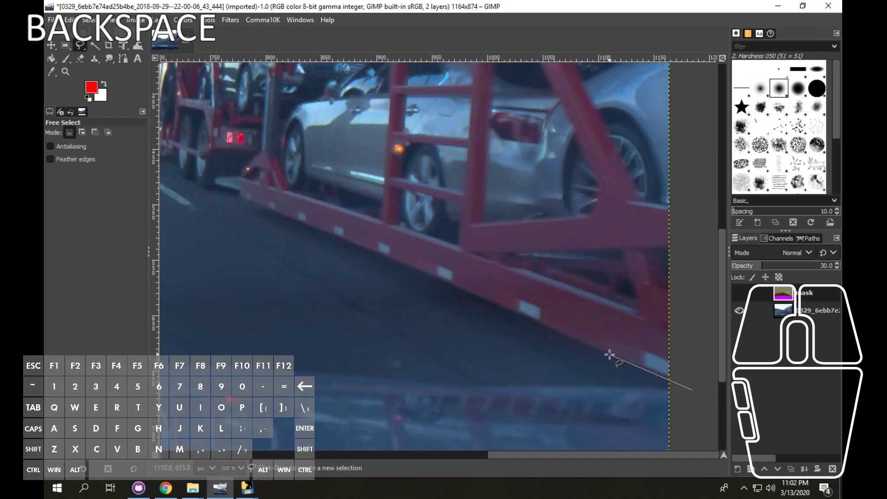
left_click(331, 232)
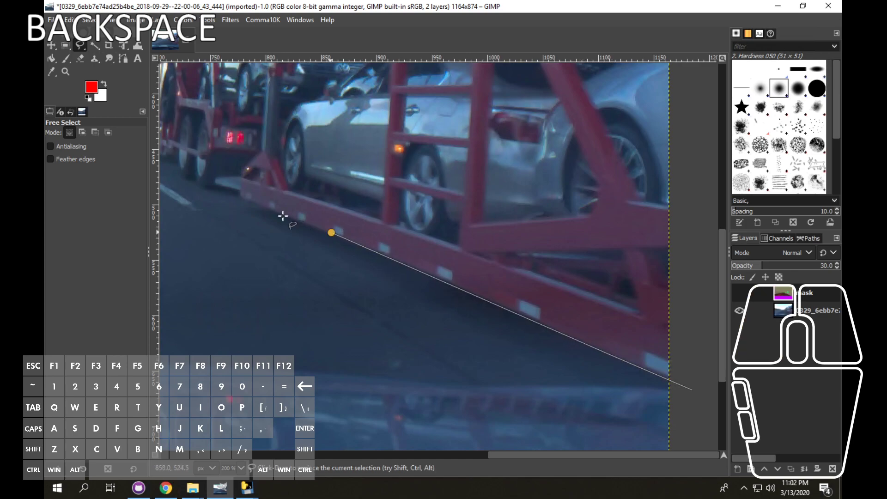
left_click(241, 195)
left_click(240, 191)
left_click(216, 185)
left_click(209, 190)
left_click(199, 184)
left_click(193, 181)
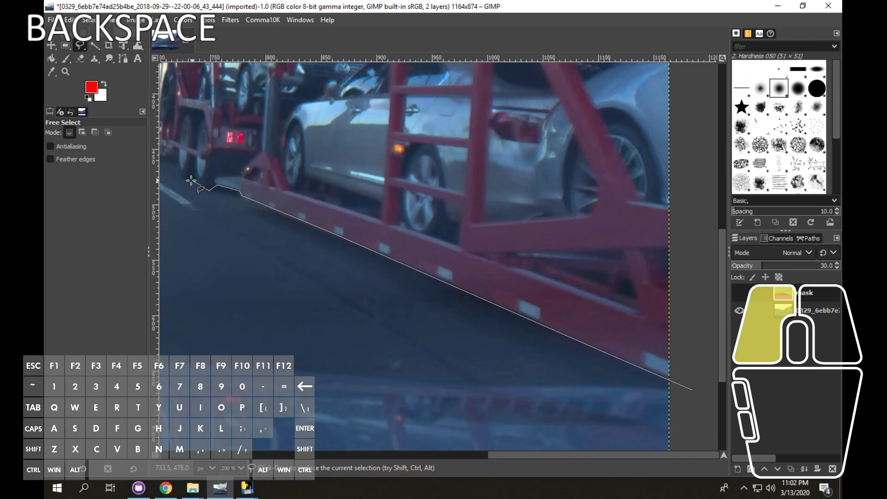
Continue the selection outline under the wheels, around the cab's bumper and up the front side of the truck
scroll(244, 180, "up", 2)
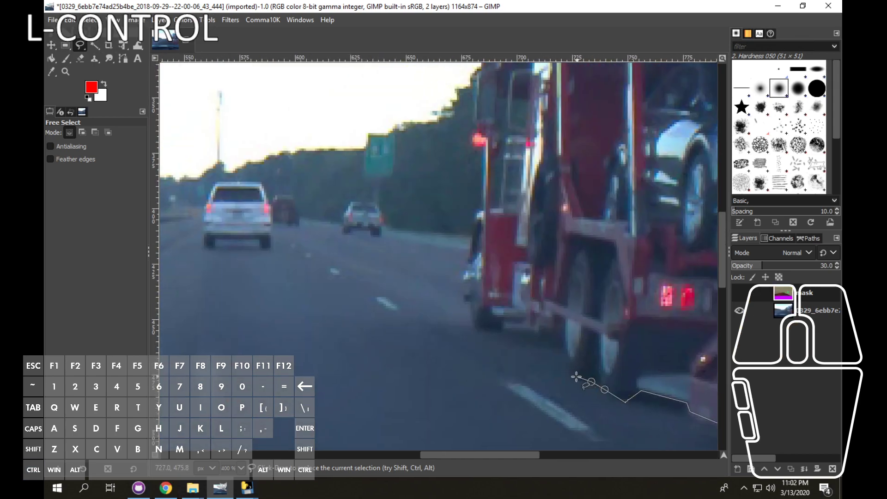
left_click(556, 342)
left_click(539, 337)
left_click(516, 331)
left_click(484, 332)
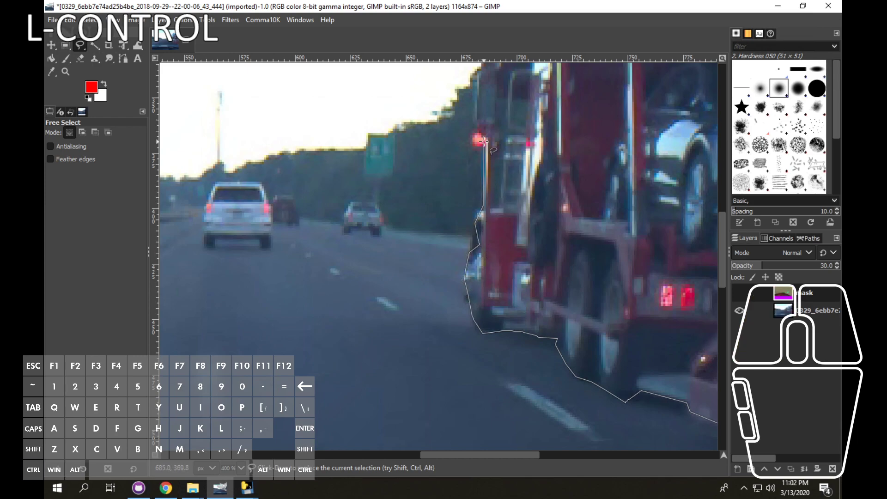
scroll(484, 141, "down", 1)
left_click_drag(537, 125, 444, 287)
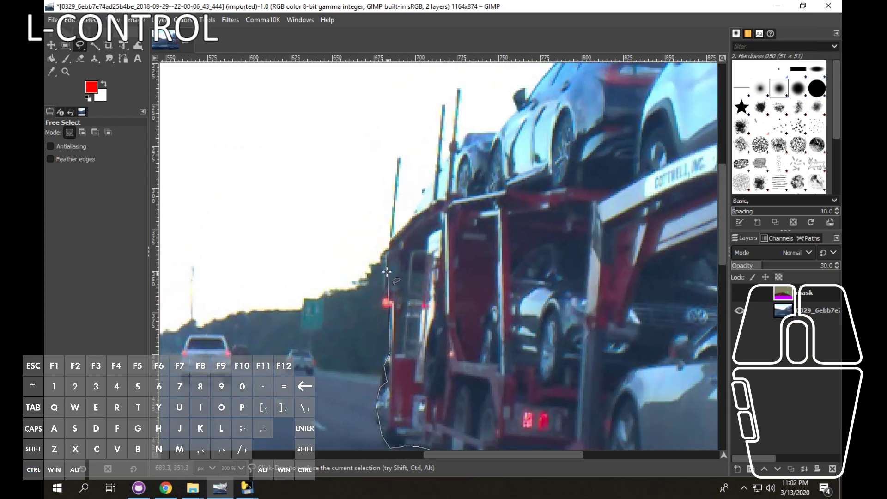
Extend the outline up the truck's front edge and around the first two thin upright posts
left_click_drag(388, 305, 387, 257)
left_click(402, 160)
left_click(395, 226)
left_click_drag(402, 224, 422, 182)
left_click(433, 162)
left_click(439, 103)
left_click(447, 104)
left_click(442, 159)
Trace the outline up and down around the third upright post
left_click(448, 154)
left_click(449, 134)
left_click(452, 119)
left_click(461, 95)
left_click(459, 115)
left_click(457, 133)
left_click(457, 144)
Continue the outline over the small front car's roof and around the side mirror of the car behind it
left_click(475, 130)
left_click(487, 129)
left_click(496, 124)
left_click(508, 112)
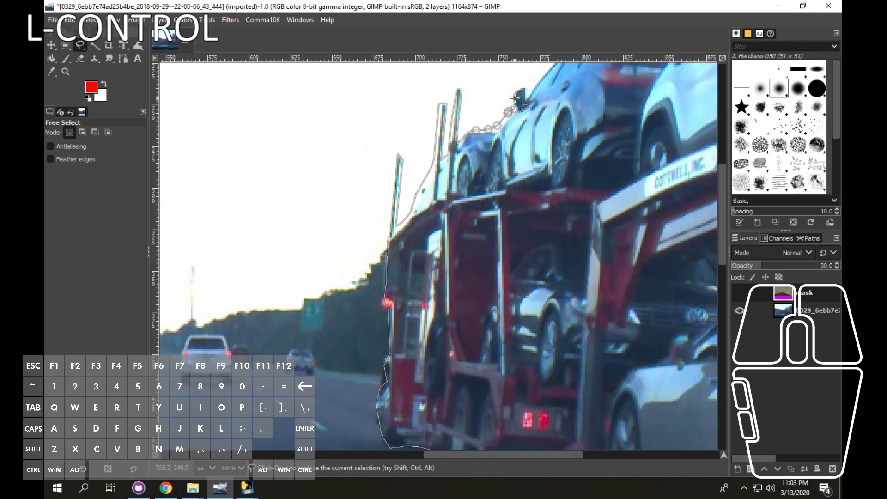
left_click(509, 95)
left_click(518, 86)
left_click(523, 86)
left_click(529, 92)
left_click(530, 99)
Follow the roofline of the dark car on the upper deck and carry the outline up the white SUV's windows
left_click_drag(539, 98, 448, 243)
scroll(448, 243, "up", 1)
left_click_drag(484, 98, 487, 195)
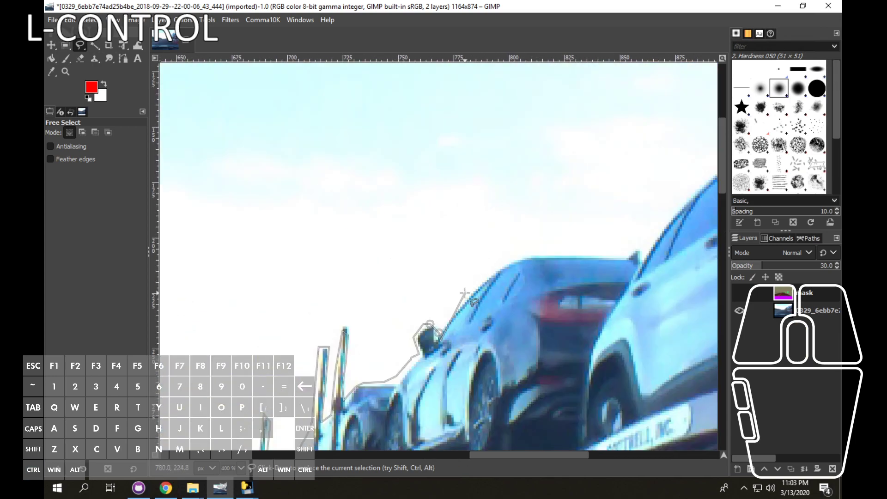
left_click(489, 272)
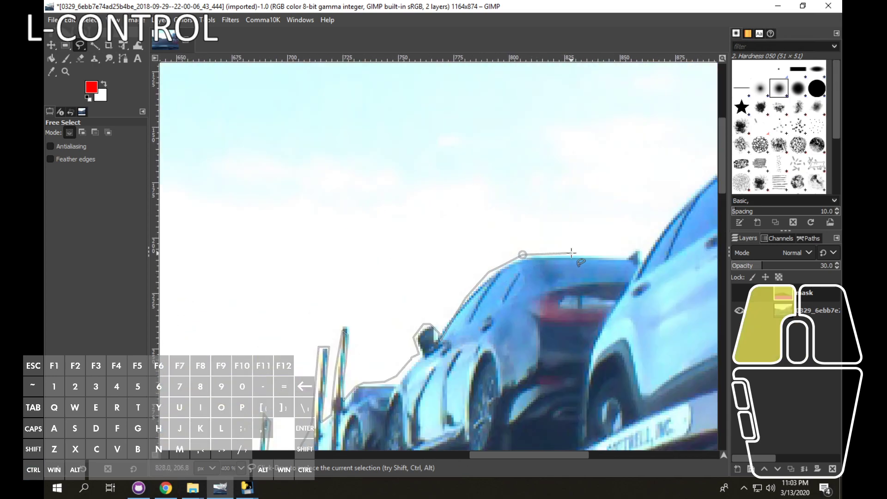
left_click(643, 252)
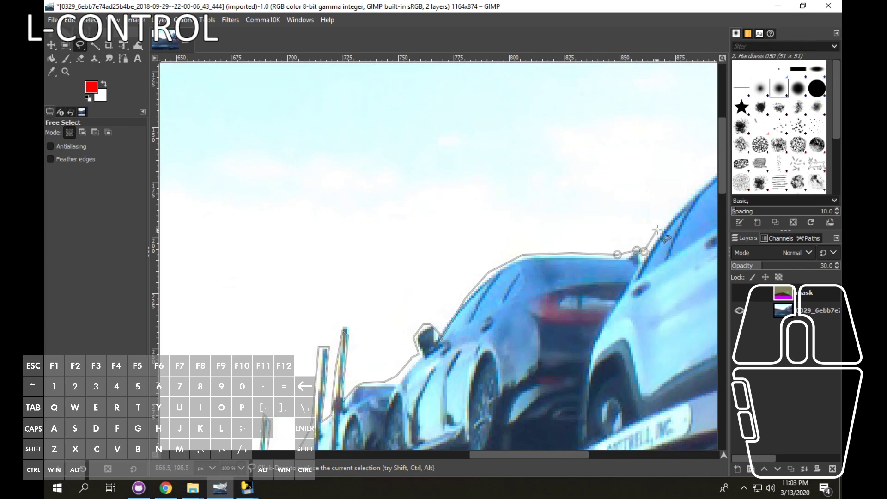
scroll(657, 229, "down", 1)
left_click_drag(658, 215, 331, 308)
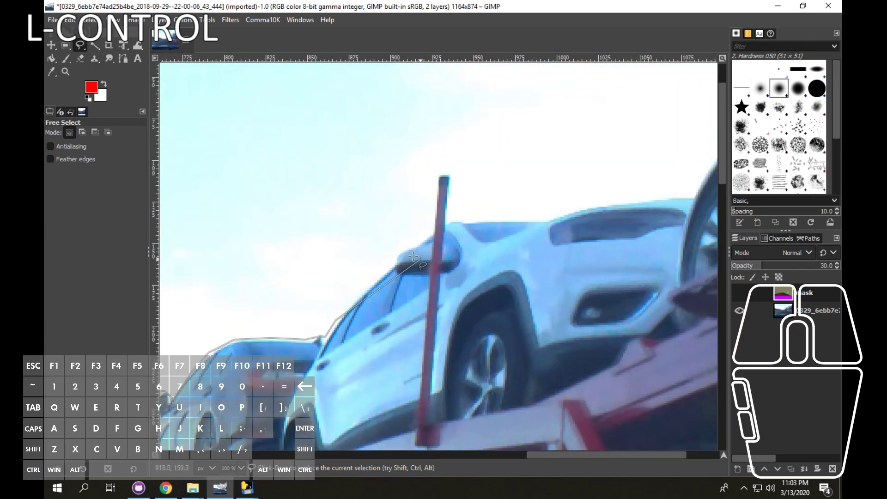
Trace the outline over the white SUV's side mirror, around the tall red post and along the SUV's top edge
left_click(397, 260)
left_click(438, 173)
left_click(456, 173)
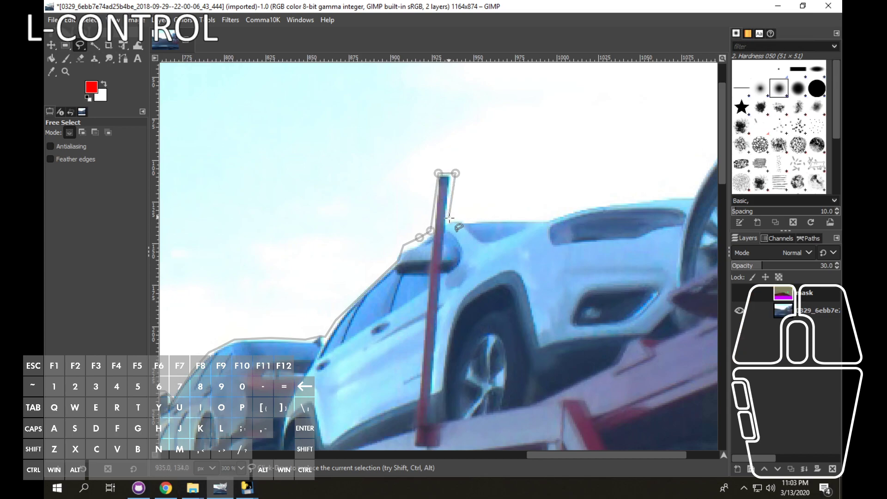
key("BackSpace")
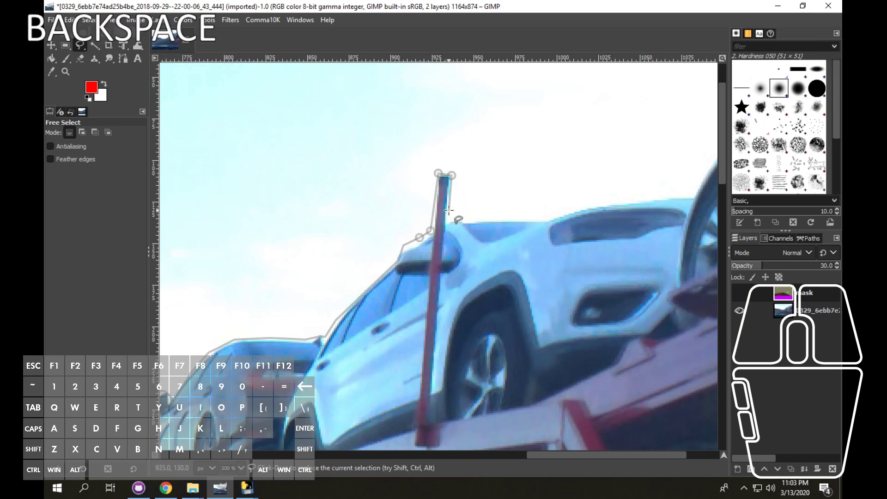
left_click(538, 220)
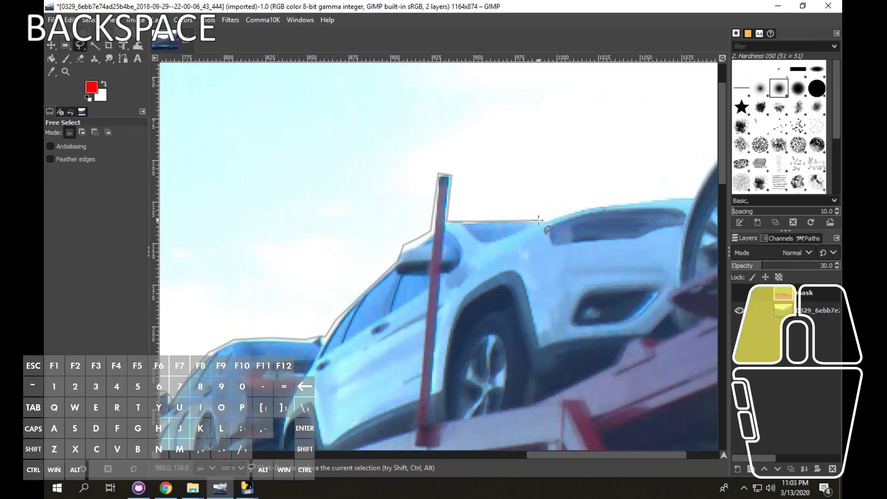
left_click(583, 208)
left_click(649, 199)
left_click(674, 197)
Follow the last upper-deck car to the image's right border and close the selection outside the image around the truck
left_click_drag(688, 195, 362, 241)
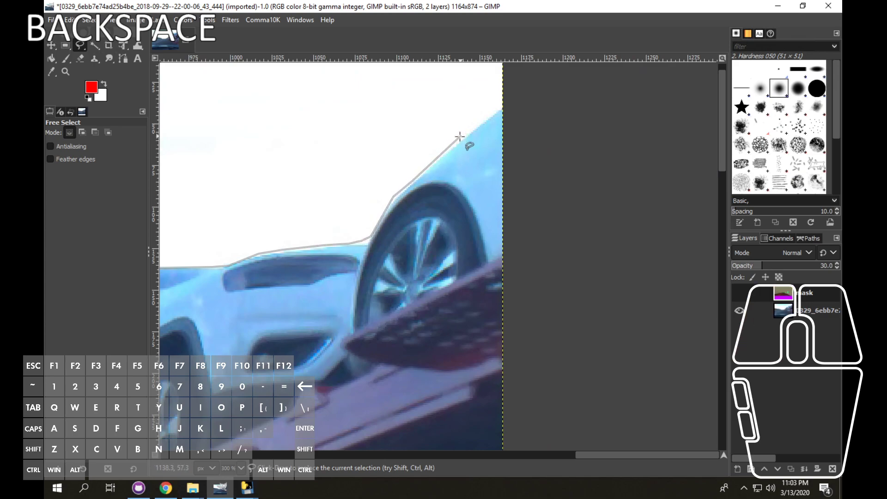
left_click(524, 104)
scroll(577, 157, "down", 3)
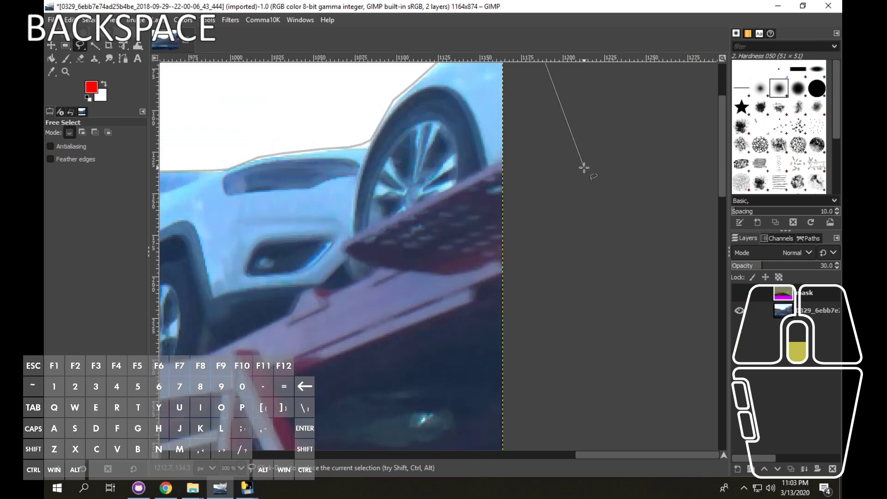
scroll(584, 167, "down", 3)
left_click(586, 131)
left_click(606, 200)
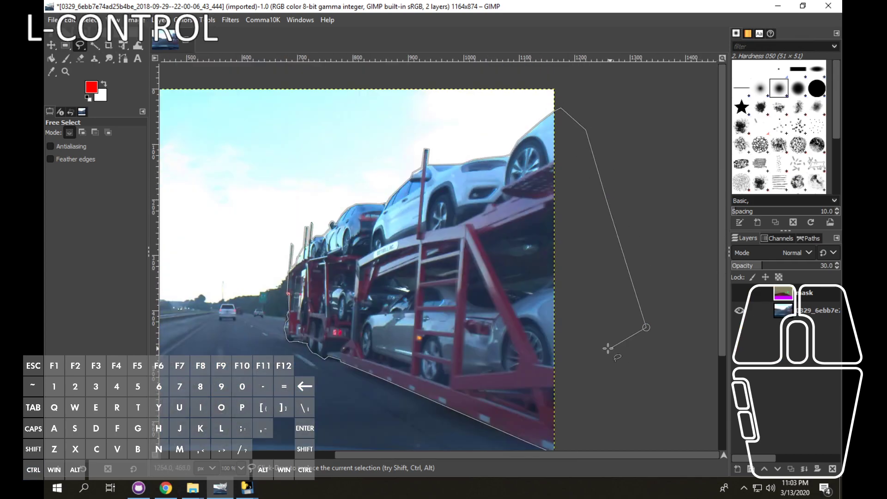
left_click_drag(608, 349, 576, 159)
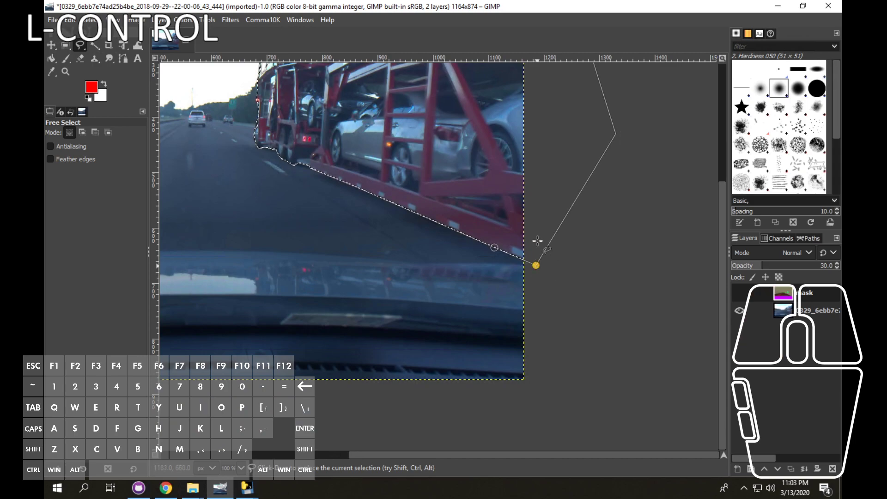
Check the selection around the whole truck, fill it with the green vehicle color on the mask, and deselect
left_click_drag(345, 188, 552, 271)
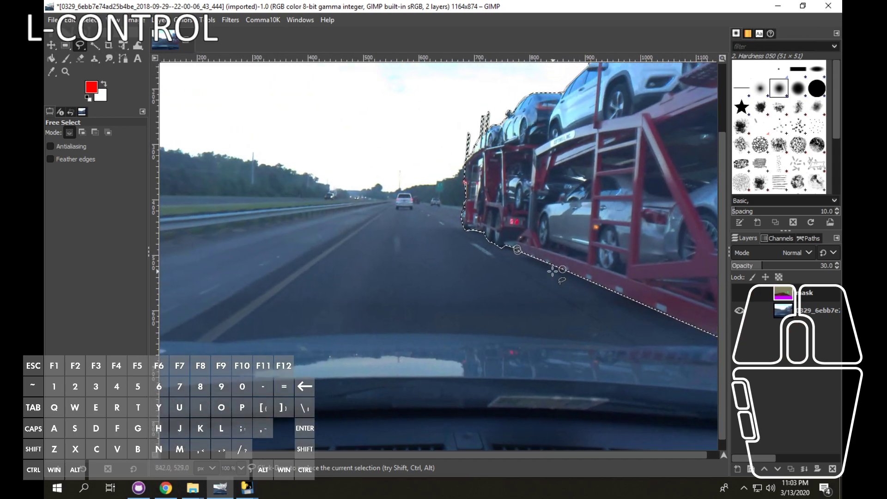
mouse_move(673, 175)
left_mouse_down()
mouse_move(526, 204)
mouse_move(499, 245)
left_mouse_up()
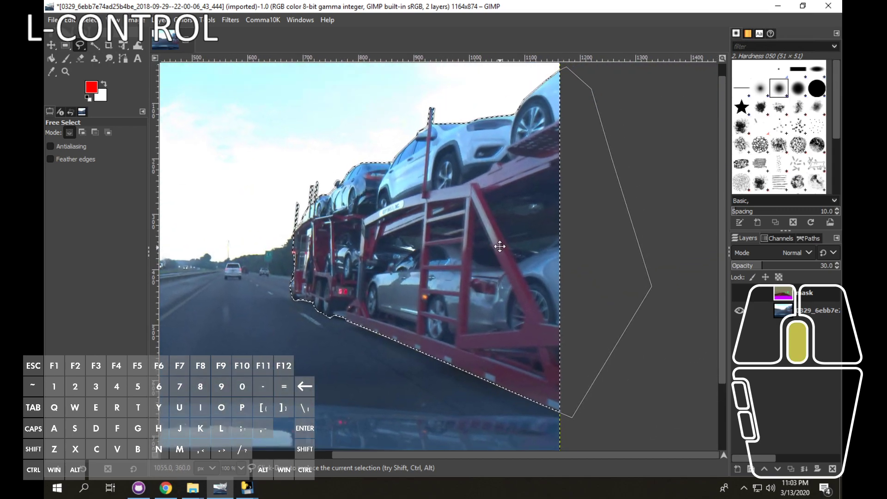
key("shift+m")
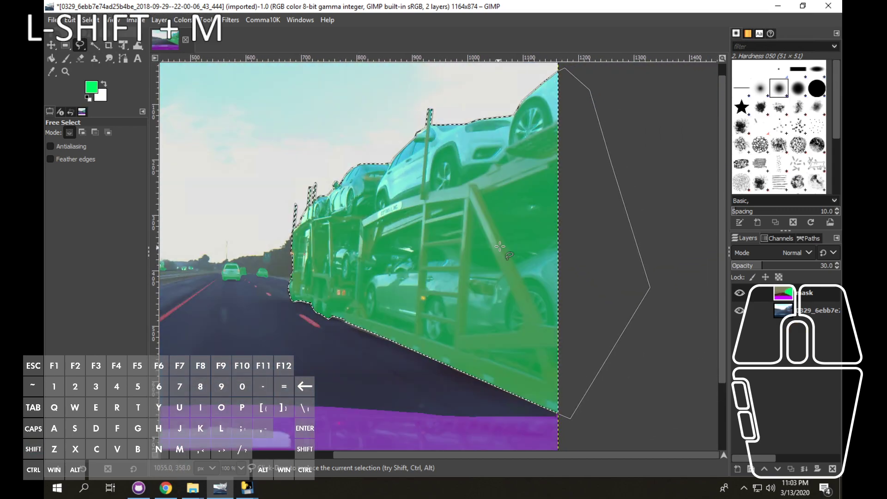
key("ctrl+shift+a")
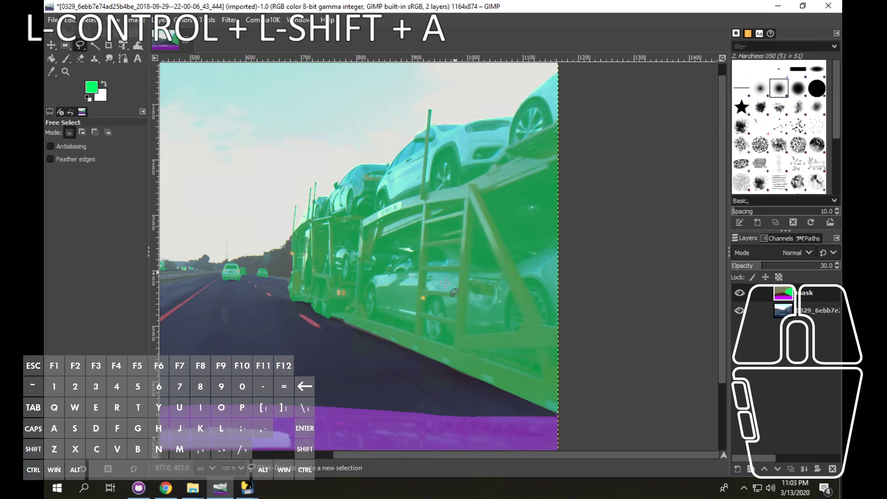
Start a free selection just inside the trailer's lower edge, from the image's right border to the front of the truck
scroll(340, 311, "up", 4)
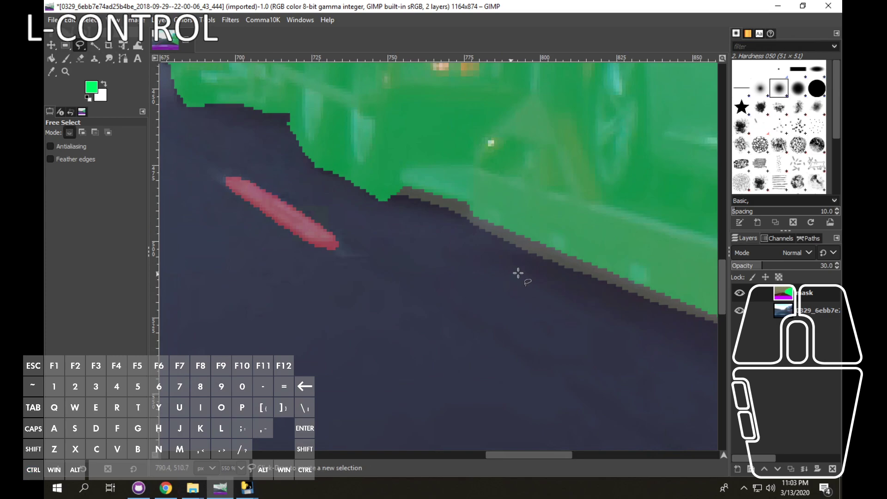
scroll(517, 265, "down", 1)
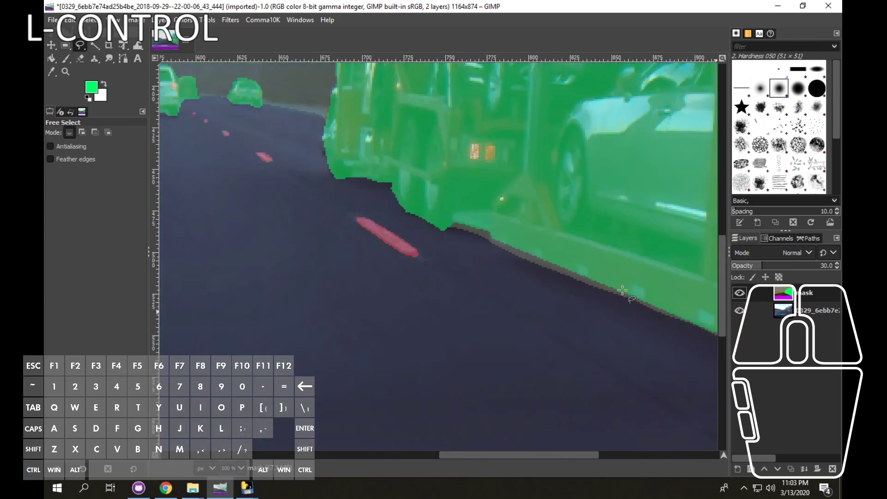
left_click_drag(543, 277, 395, 267)
scroll(496, 323, "down", 2)
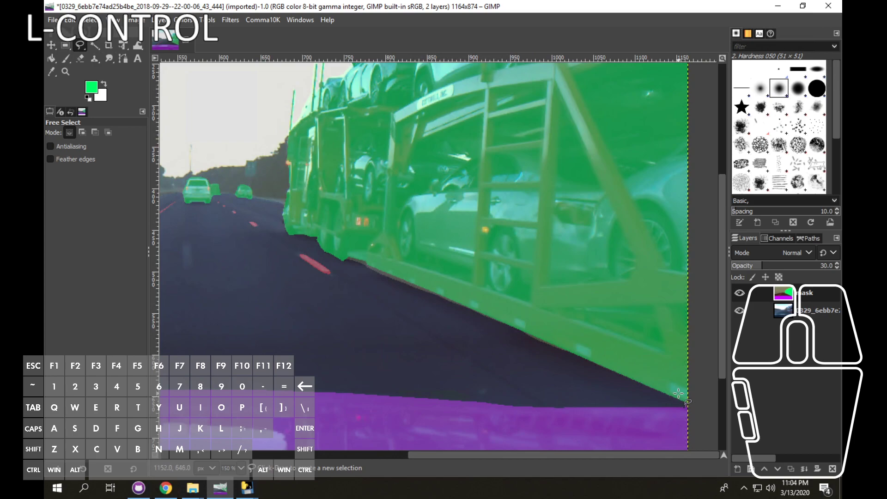
left_click(696, 400)
mouse_move(342, 243)
left_mouse_down()
mouse_move(280, 218)
mouse_move(277, 226)
left_mouse_up()
scroll(346, 272, "up", 5)
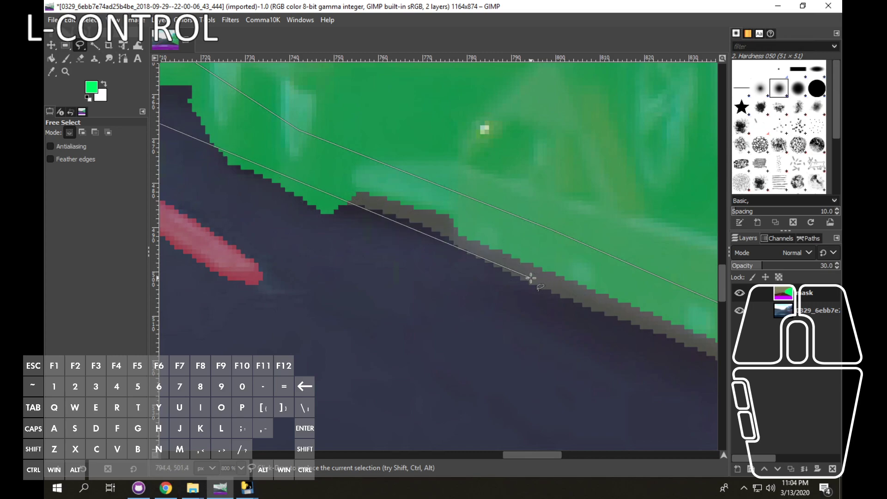
Run the outline back over the road beneath the truck and close the strip selection beyond the image's right border
scroll(392, 266, "down", 2)
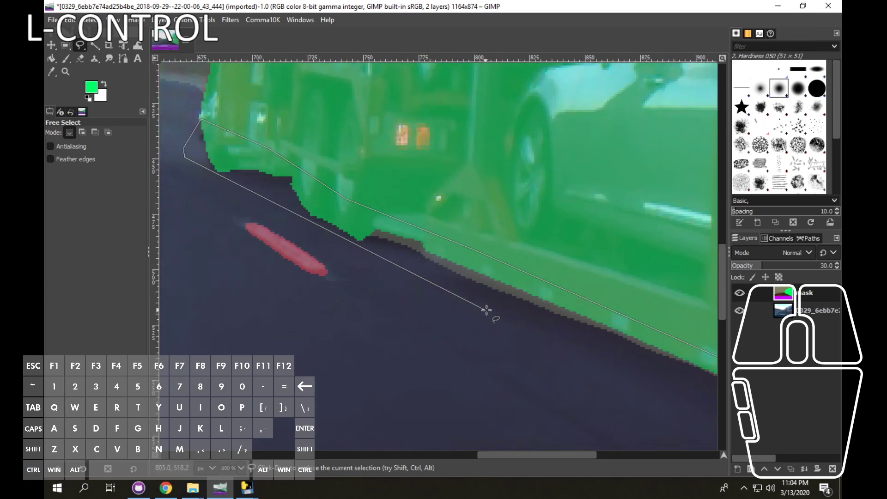
scroll(491, 312, "down", 1)
scroll(501, 331, "down", 1)
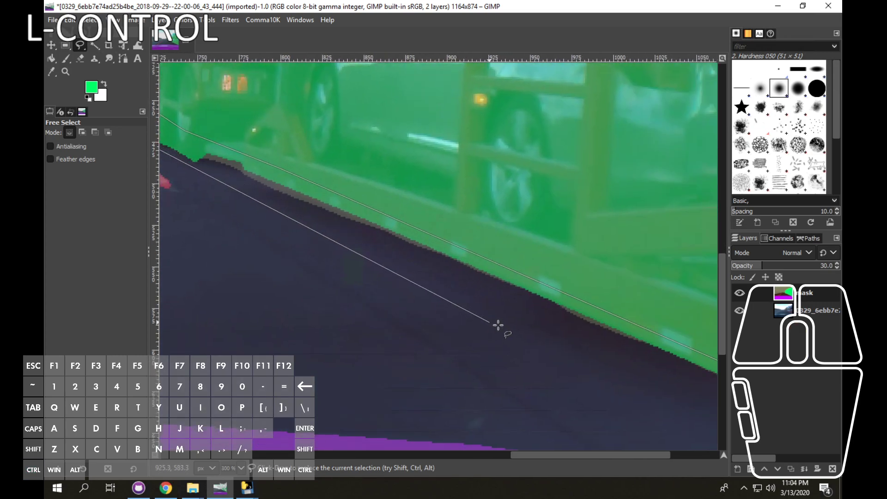
scroll(531, 327, "down", 1)
left_click(626, 318)
left_click_drag(638, 325, 361, 258)
left_click(518, 300)
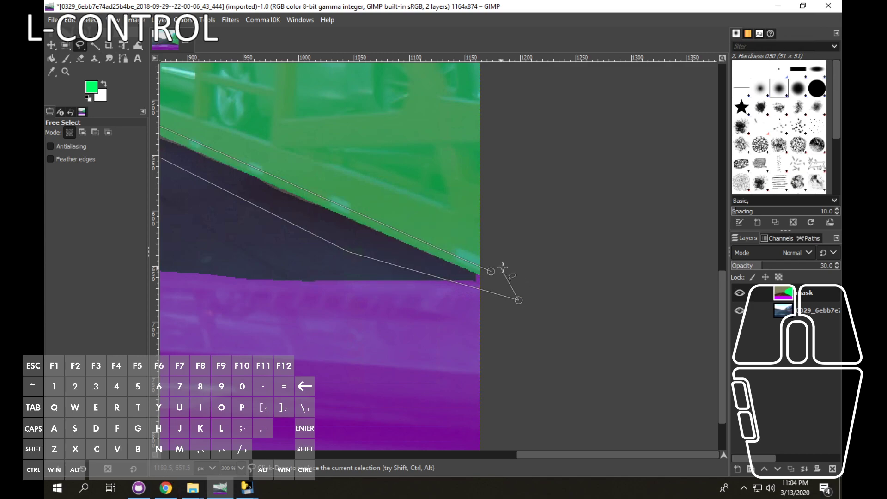
left_click(491, 271)
left_click_drag(358, 210, 605, 323)
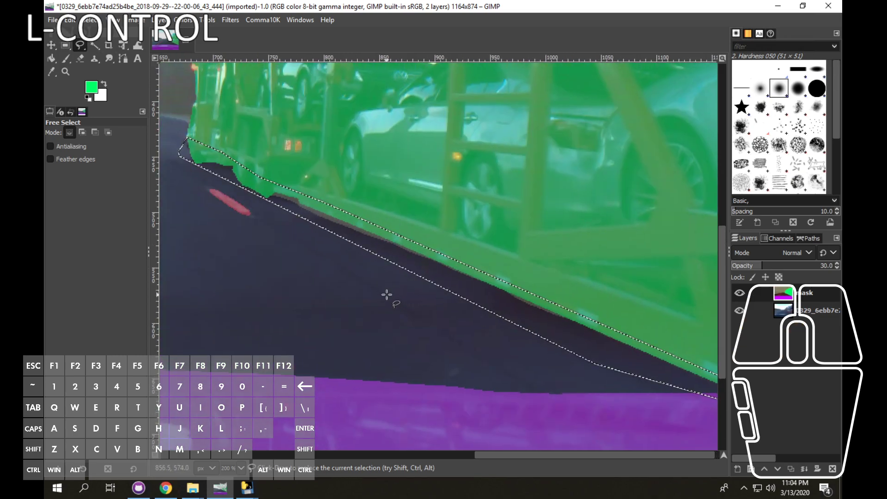
Fill the selected strip along the truck's lower edge with the road color and deselect
key("shift")
key("shift+r")
key("ctrl+shift+a")
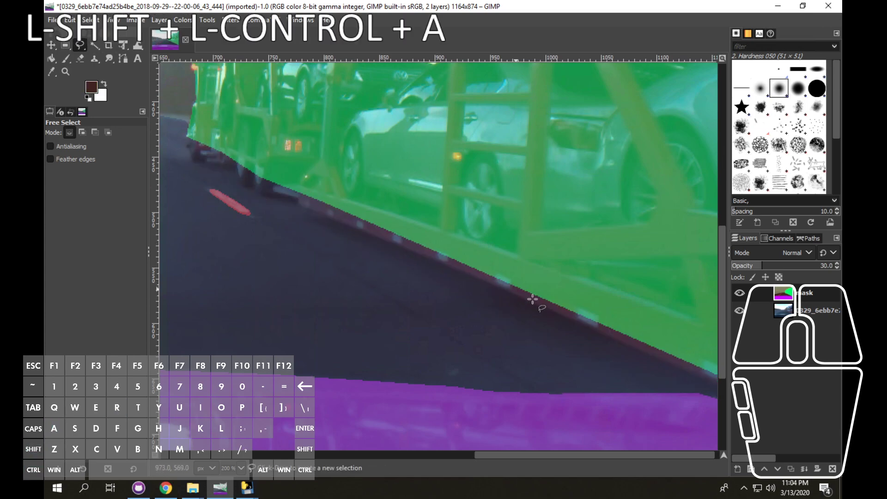
scroll(577, 332, "up", 5, "ctrl")
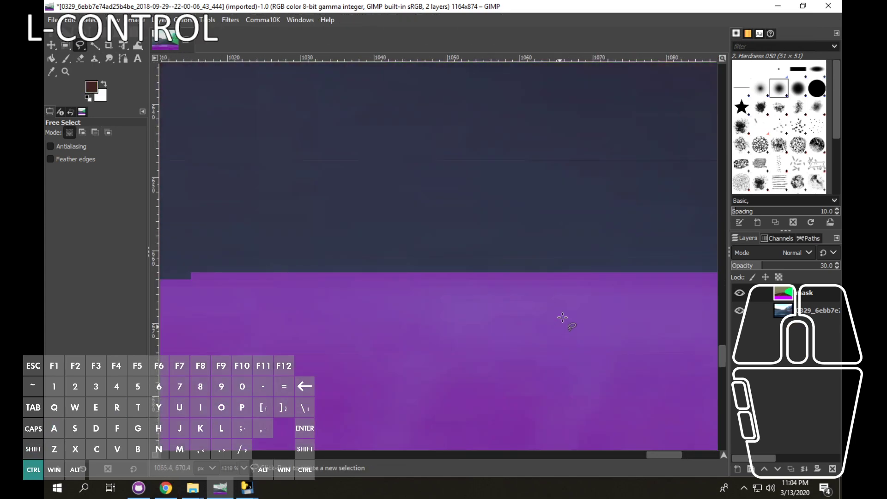
Start a free selection along the lower edge of the trailer's red rail, from the image's right border to the rail's front end
scroll(560, 320, "down", 4, "ctrl")
left_click(664, 327)
left_click(346, 181)
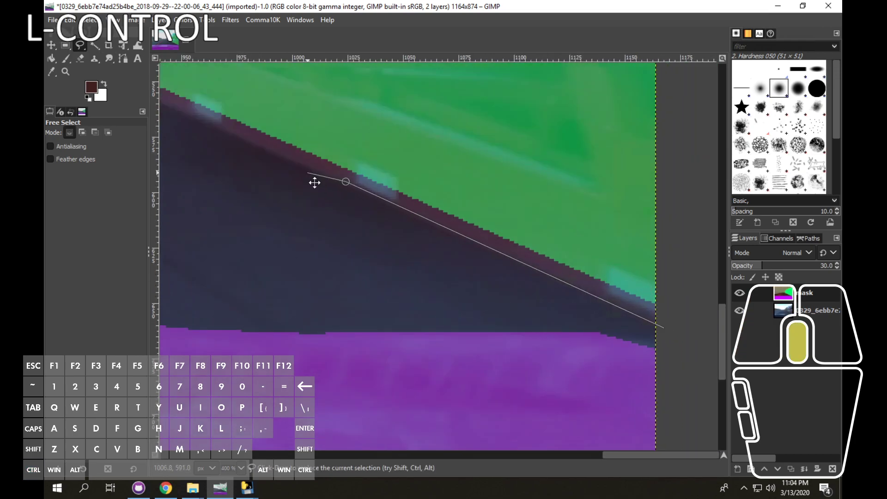
left_click_drag(311, 178, 640, 386)
left_click(329, 244)
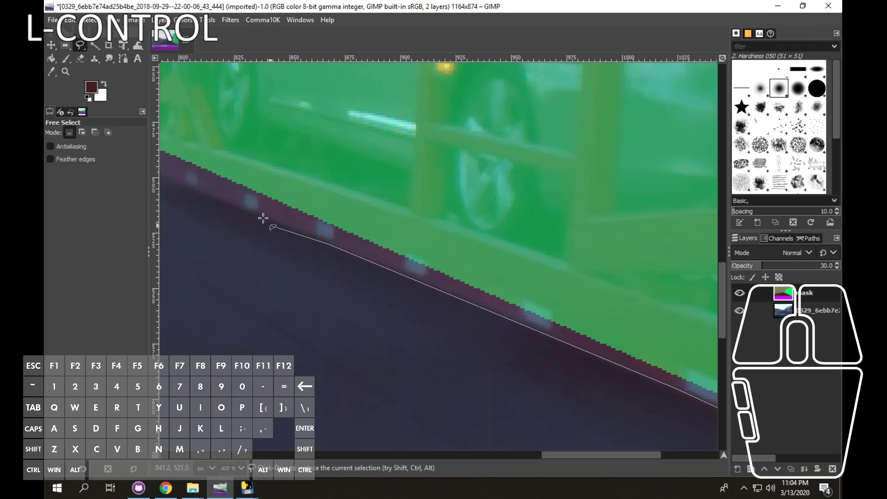
left_click_drag(259, 216, 531, 318)
left_click(412, 272)
Continue the outline along the bottom of the truck's wheels and underbody toward the cab
left_click(396, 251)
left_click(361, 242)
mouse_move(361, 241)
left_mouse_down()
mouse_move(309, 224)
mouse_move(281, 215)
left_mouse_up()
left_click(307, 224)
left_click(297, 230)
left_click(276, 200)
left_click(266, 189)
left_click(235, 173)
left_click_drag(257, 181, 198, 180)
left_click(213, 169)
left_click(208, 172)
left_click(209, 178)
left_click(190, 170)
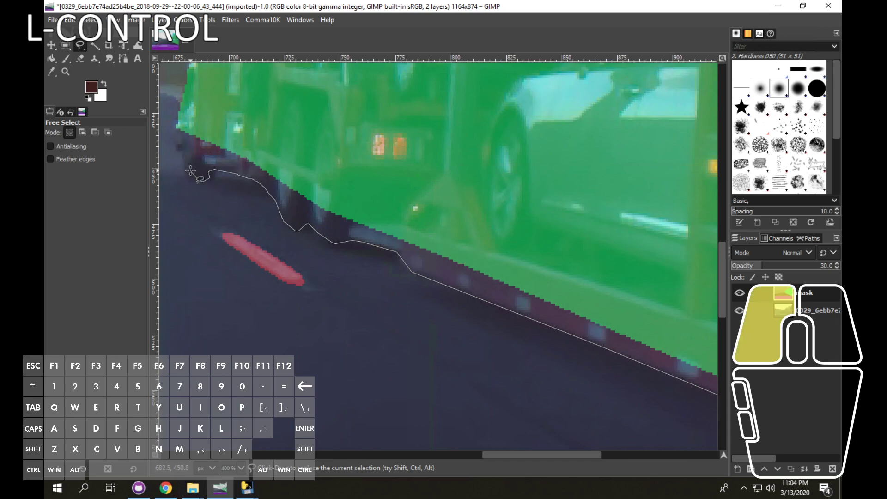
key("BackSpace")
key("BackSpace")
key("BackSpace")
key("BackSpace")
Trace the outline around the front underside of the truck and up its front edge onto the green mask
left_click(219, 172)
left_click(213, 178)
left_click_drag(192, 177, 189, 176)
left_click(178, 160)
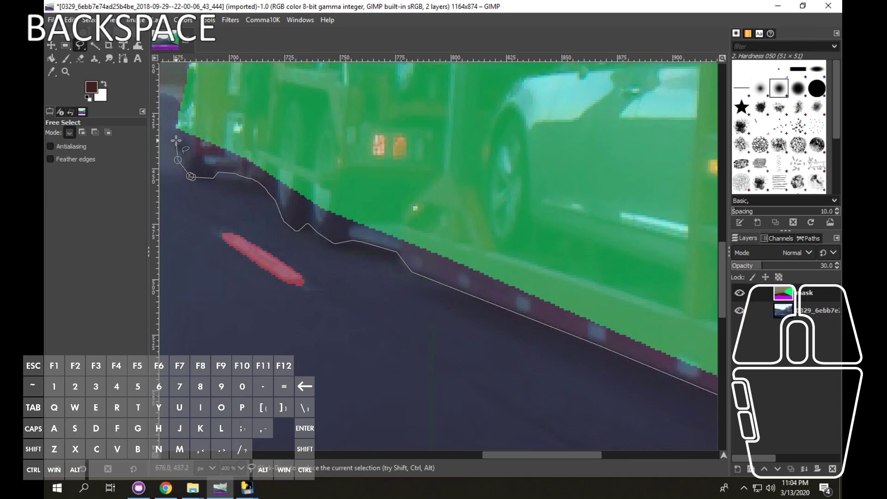
left_click(177, 105)
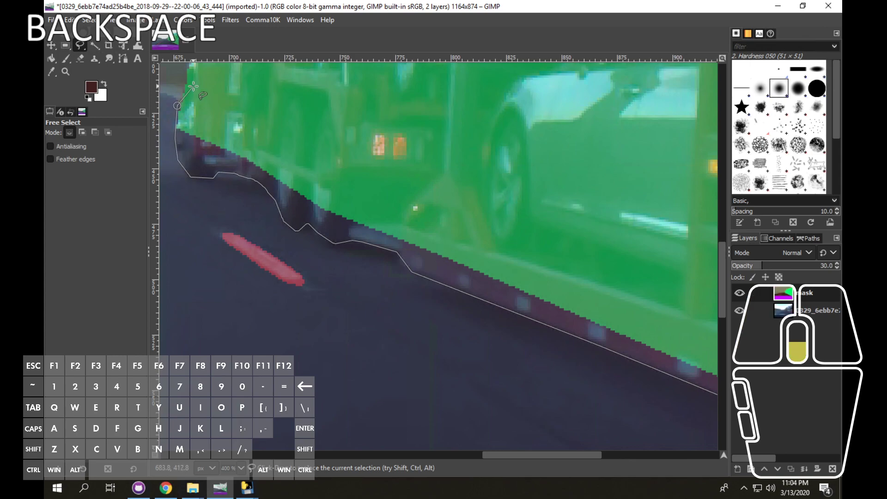
Run the outline back across the green truck area, beyond the image's right border, and close the selection at its starting point
scroll(193, 86, "down", 1)
left_click_drag(300, 85, 349, 203)
left_click(349, 186)
scroll(498, 232, "down", 1)
scroll(503, 230, "down", 3)
mouse_move(693, 154)
left_mouse_down()
mouse_move(624, 268)
mouse_move(583, 305)
left_mouse_up()
left_click(593, 320)
left_click_drag(712, 399, 502, 216)
left_click(521, 214)
left_click(467, 276)
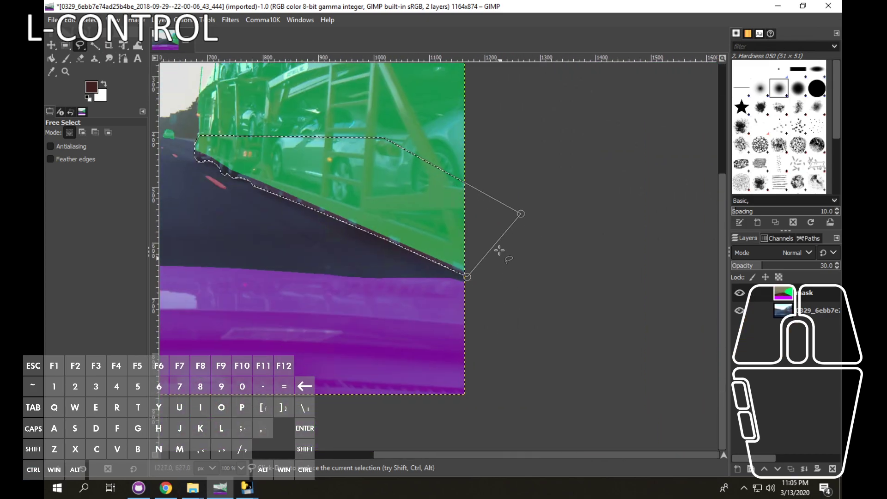
Fill the selected truck underside with the green movable color, clear the selection, and select the whole image
key("shift+m")
key("ctrl+shift+a")
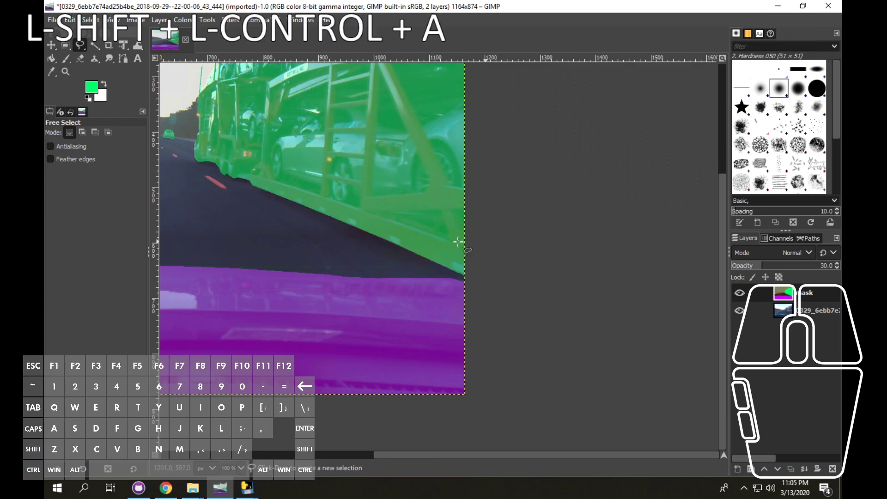
key("ctrl+a")
Compare the mask with the photo by toggling the mask layer, and examine the solid lane line and the hood edge
scroll(414, 271, "left", 10)
left_click(739, 294)
left_click(738, 293)
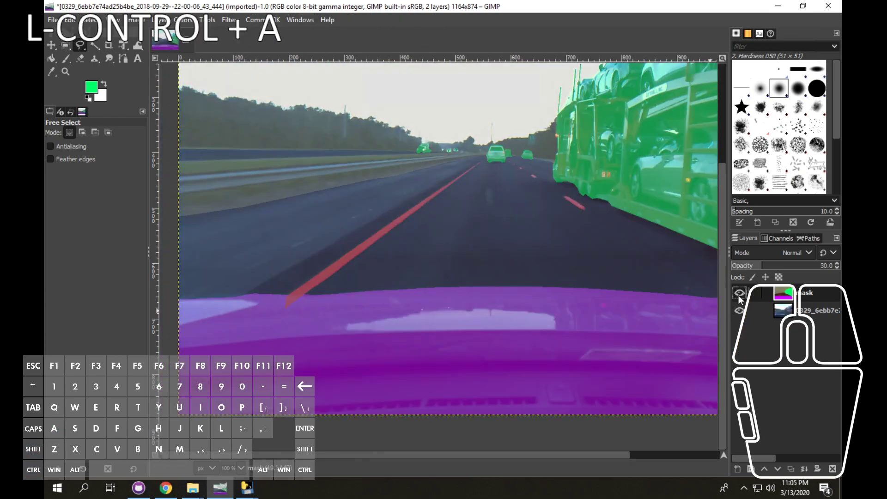
left_click(738, 295)
left_click(738, 295)
left_click(739, 295)
left_click(738, 295)
scroll(305, 311, "up", 3, "ctrl")
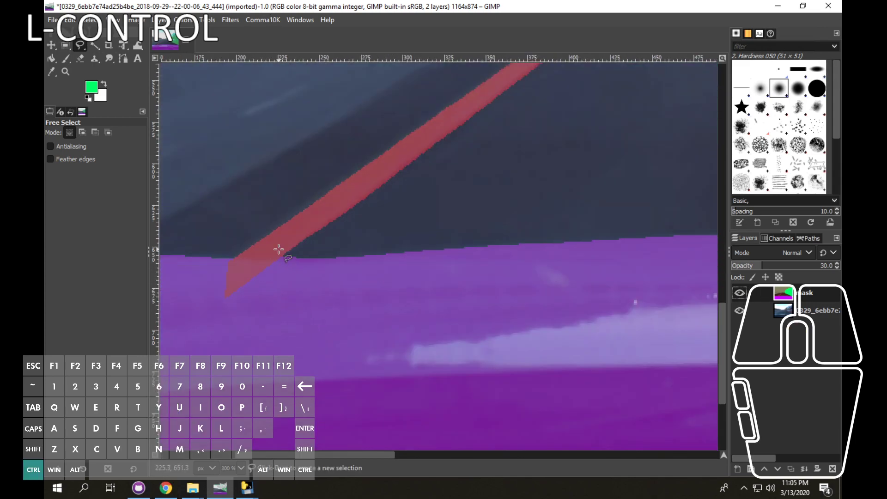
scroll(280, 252, "down", 3, "ctrl")
scroll(480, 223, "up", 5, "ctrl")
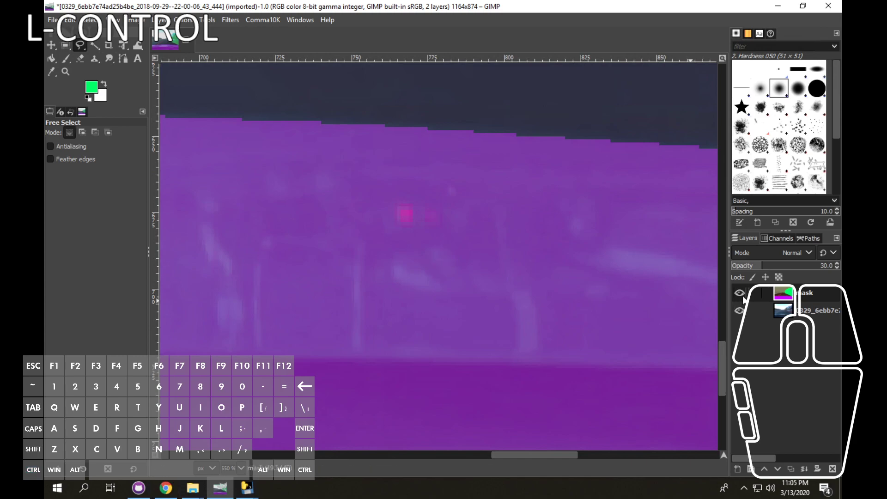
Hide the mask layer and start a free selection along the hood's upper edge from the image's right border
left_click(739, 293)
scroll(596, 250, "down", 5, "ctrl")
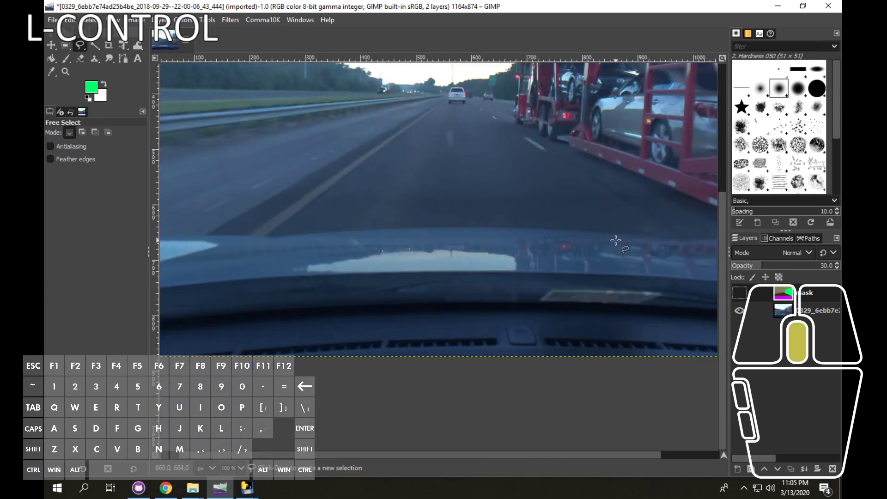
scroll(617, 242, "right", 5)
scroll(619, 243, "up", 4, "ctrl")
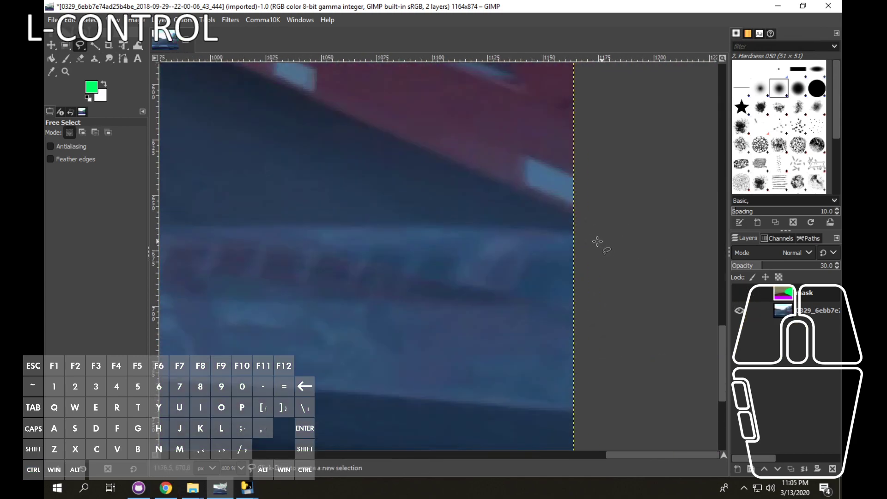
left_click(584, 232)
left_click_drag(534, 226, 406, 221)
left_click(406, 220)
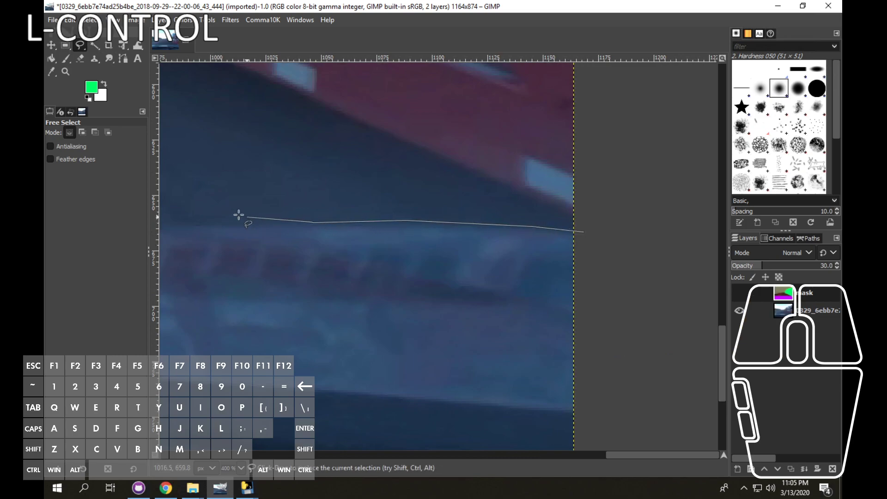
left_click_drag(241, 216, 726, 276)
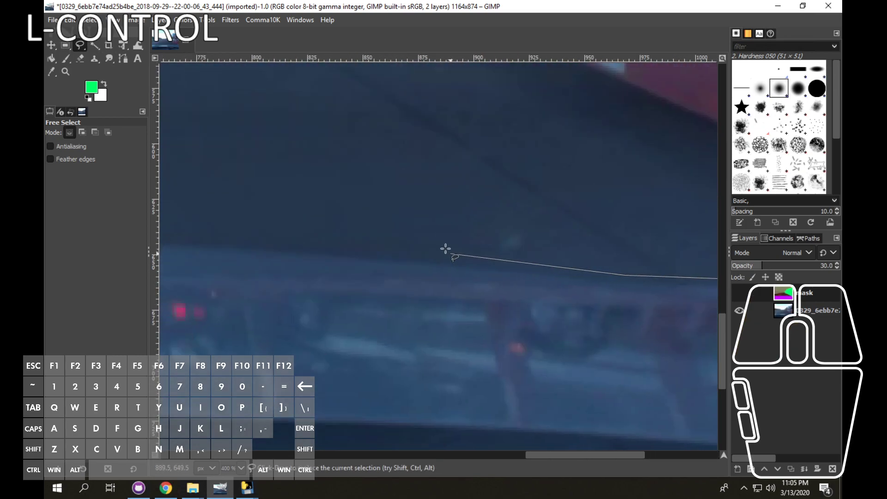
left_click(305, 234)
left_click_drag(283, 234, 577, 249)
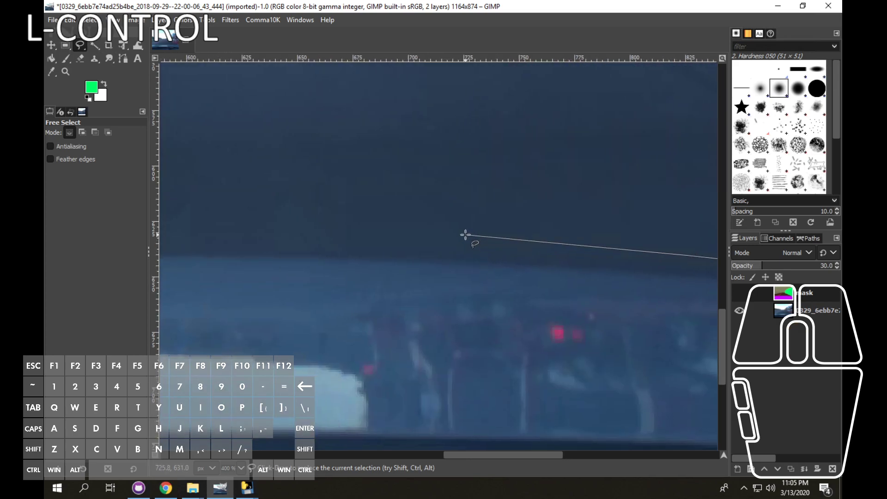
scroll(417, 243, "down", 1, "ctrl")
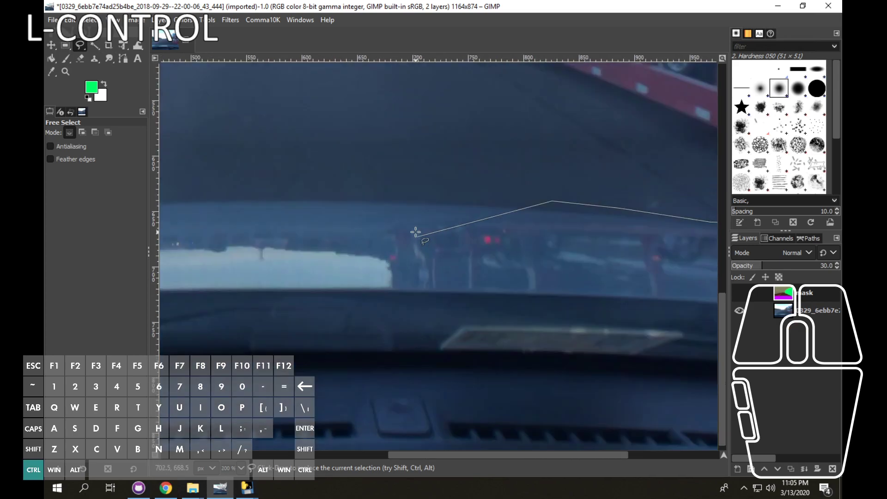
scroll(372, 188, "down", 1, "ctrl")
key("BackSpace")
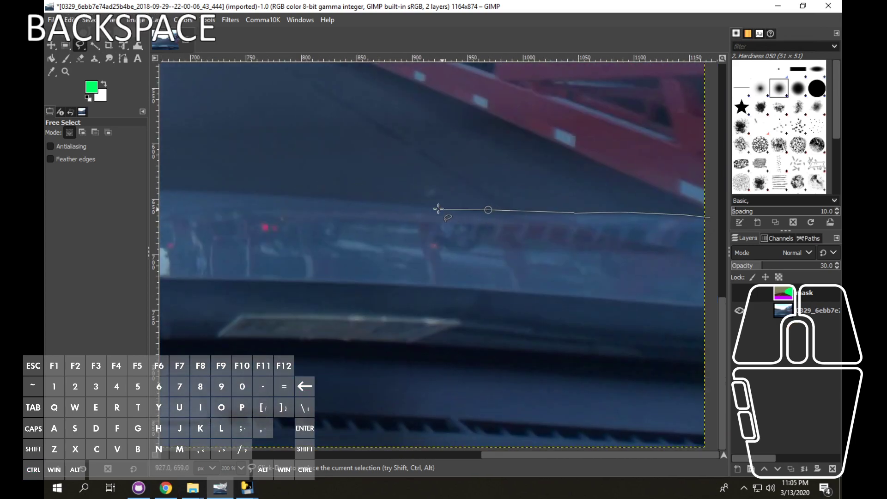
Continue the selection outline along the hood's upper edge across the middle of the image
left_click(400, 199)
left_click(245, 188)
left_click_drag(217, 179, 559, 190)
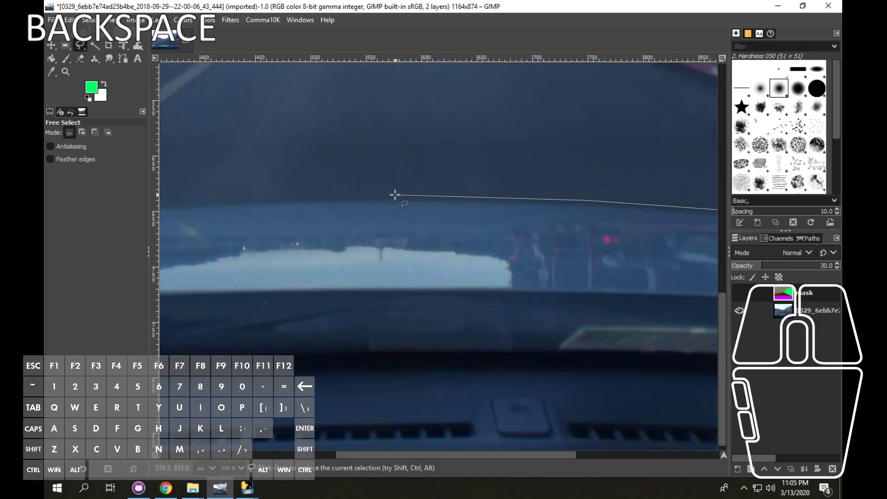
left_click(389, 195)
left_click_drag(227, 206, 556, 187)
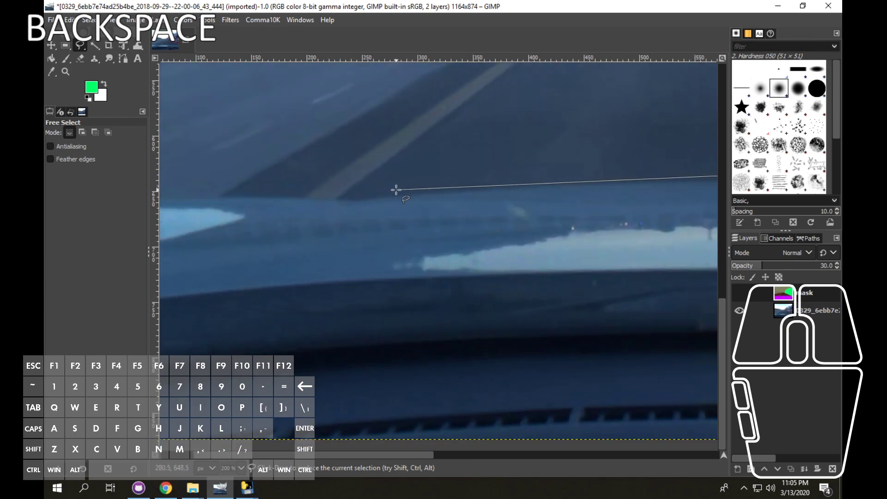
Trace the rest of the hood's upper edge past the solid lane line to beyond the image's left border
left_click(389, 193)
left_click(341, 198)
left_click(304, 194)
left_click(231, 196)
left_click_drag(286, 193, 462, 188)
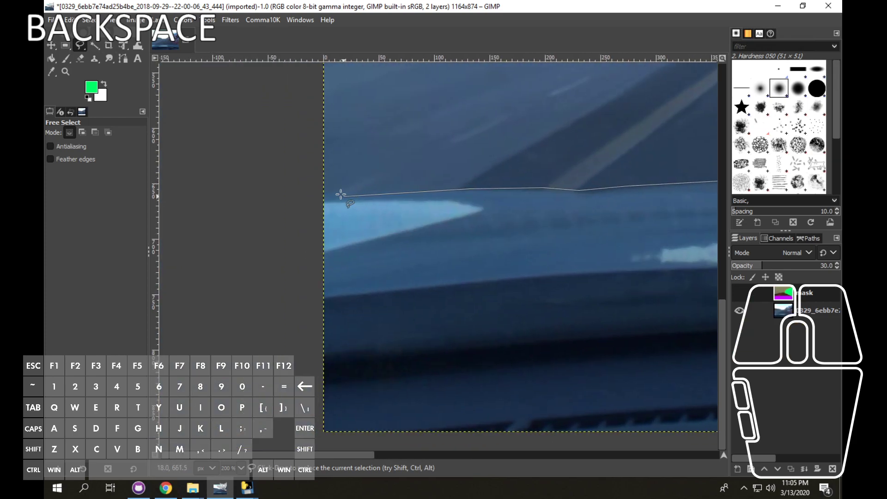
left_click(320, 192)
left_click(289, 194)
Close the hood selection around the outside of the image's lower part, fill it with the purple ego color, and deselect
scroll(284, 254, "down", 6)
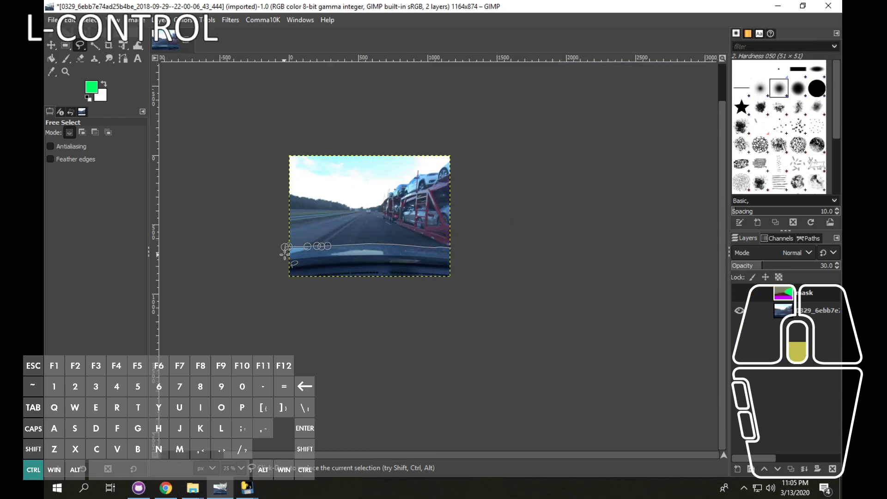
left_click_drag(271, 292, 494, 300)
scroll(463, 250, "up", 4)
scroll(462, 250, "up", 2)
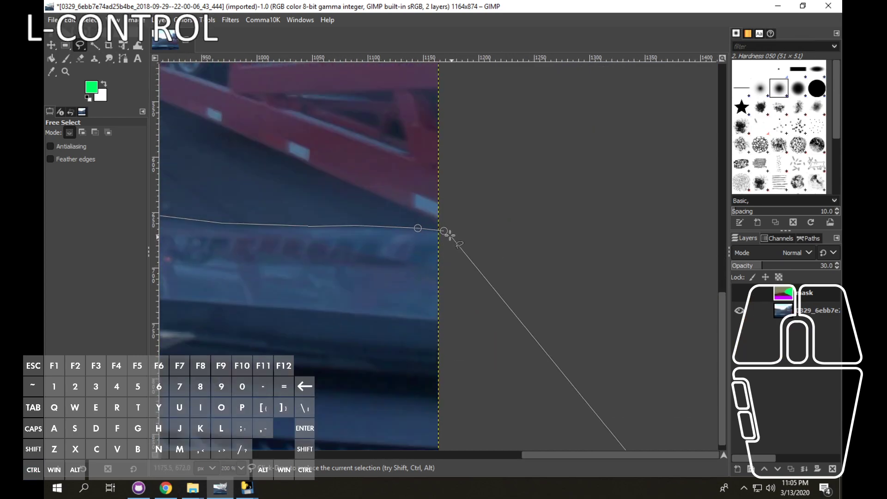
left_click(443, 231)
key("shift+c")
key("ctrl+shift+a")
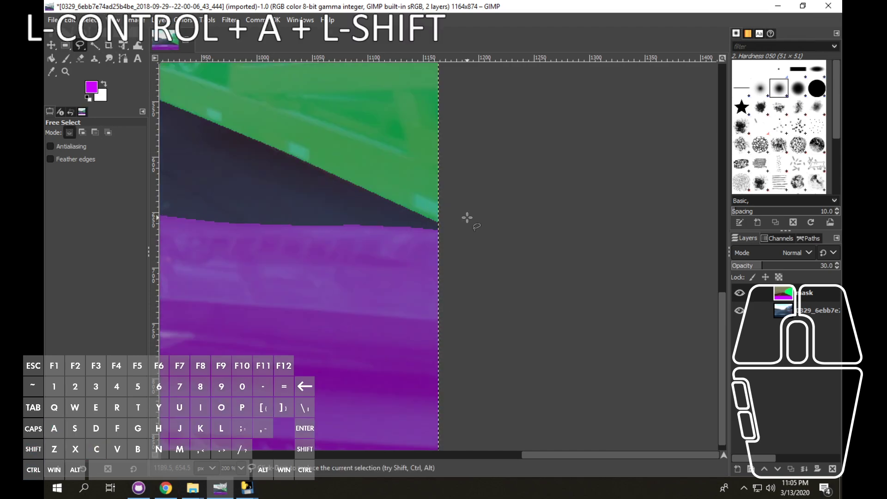
Check the whole corrected mask over the photo and save the mask file with the Comma10K tool
scroll(467, 217, "down", 3)
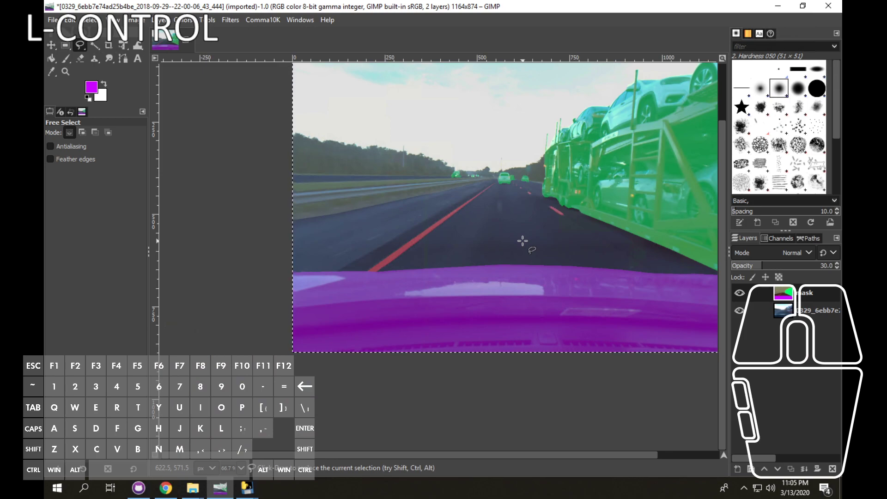
left_click_drag(511, 255, 420, 312)
left_click(250, 21)
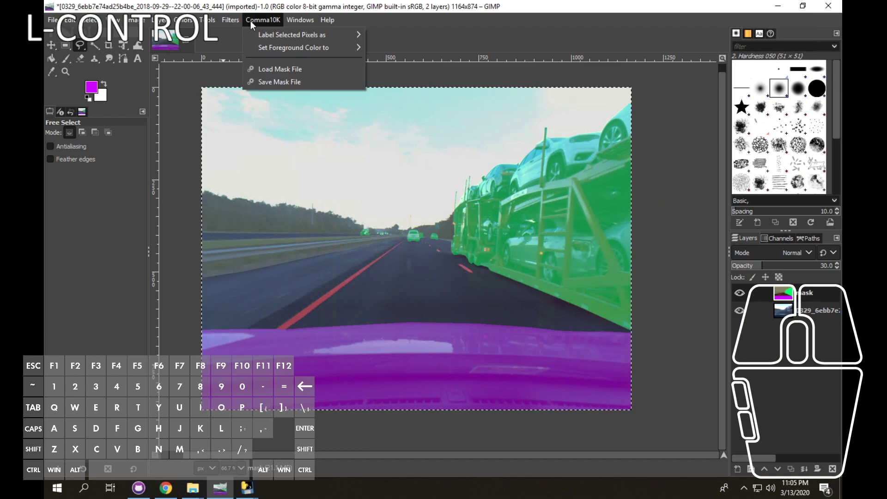
left_click(278, 82)
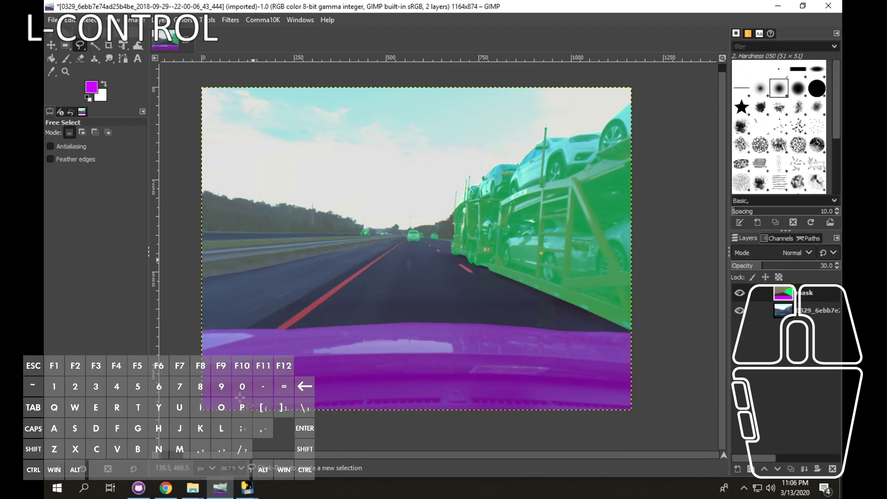
Switch to the pencil tool page in Chrome and go to image ID 329
left_click(166, 488)
left_click(354, 13)
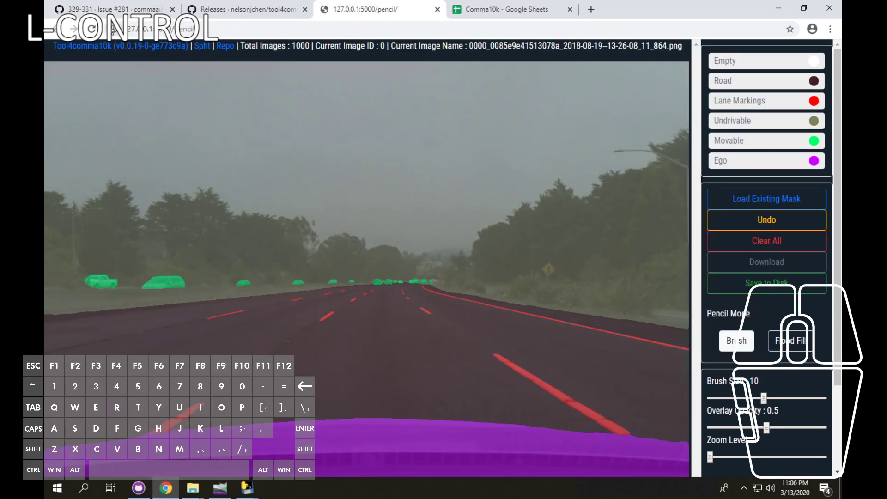
scroll(738, 386, "down", 2)
left_click(754, 426)
type("329")
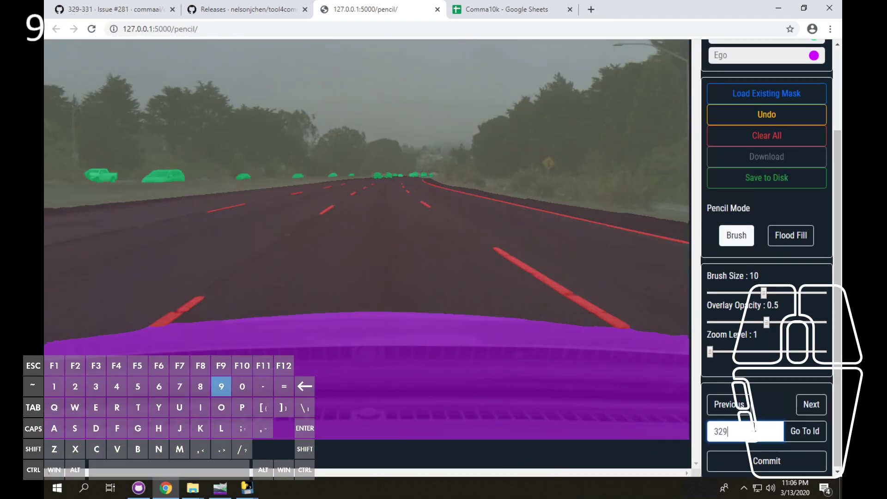
left_click(803, 435)
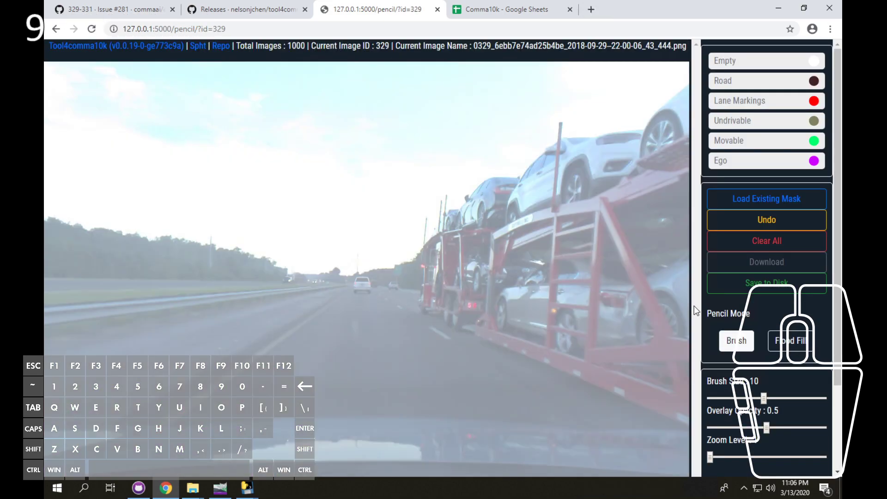
Load the existing mask for image 329, review it, and save it to disk
left_click(763, 199)
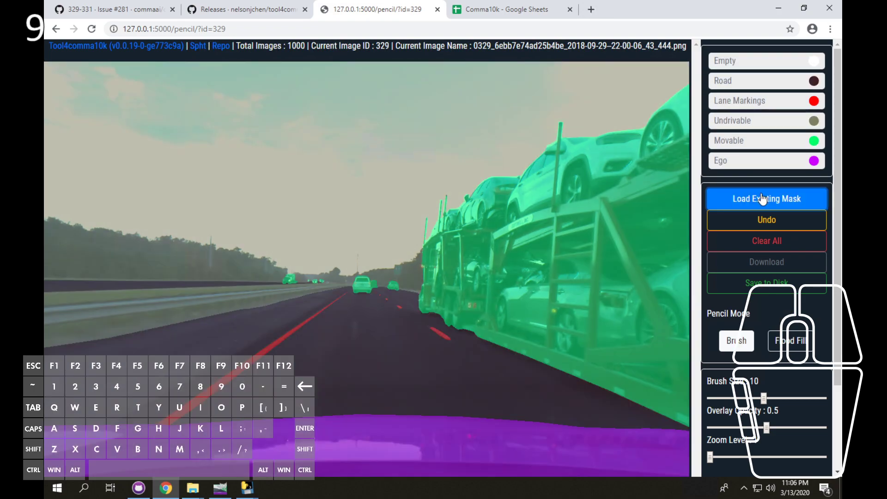
scroll(760, 198, "down", 3)
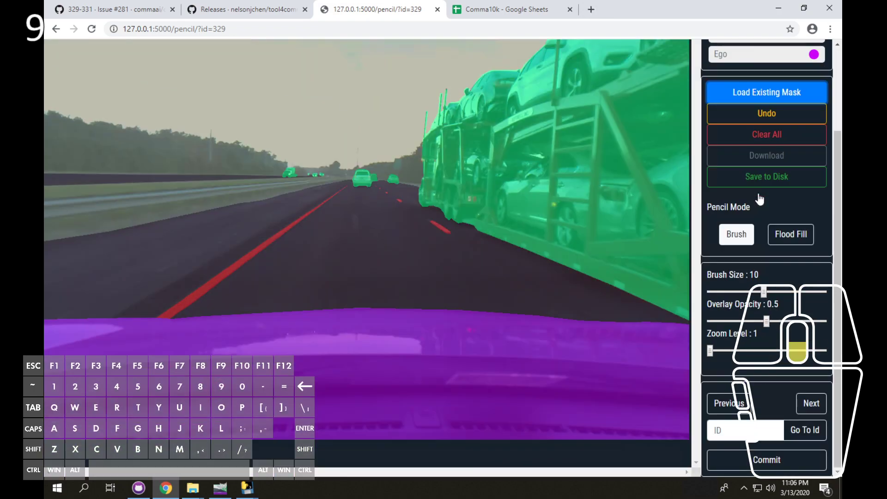
scroll(760, 199, "up", 3)
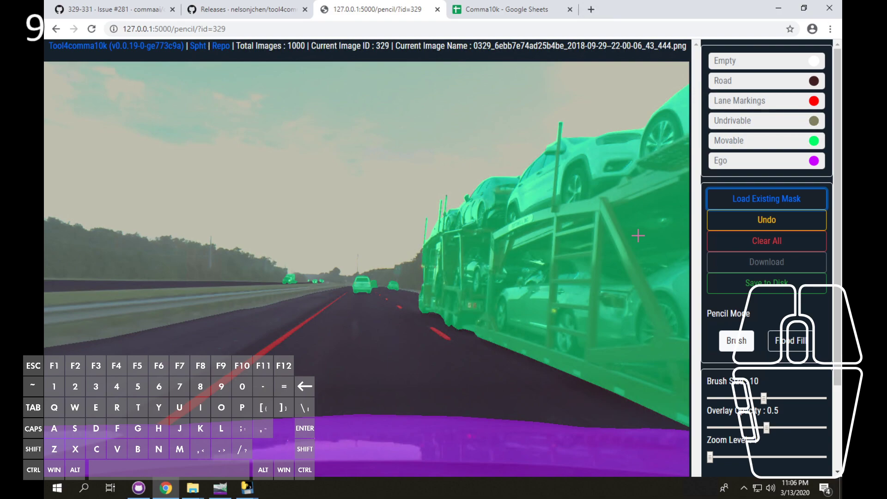
scroll(720, 157, "down", 1)
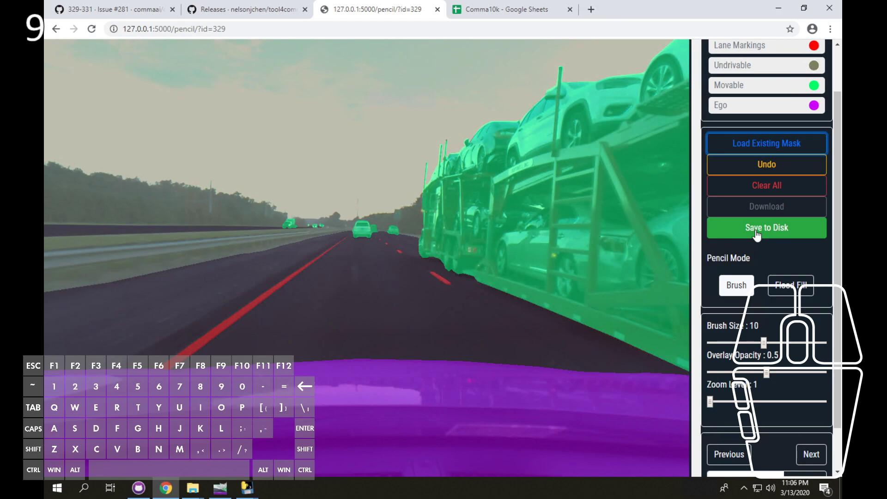
scroll(753, 222, "down", 1)
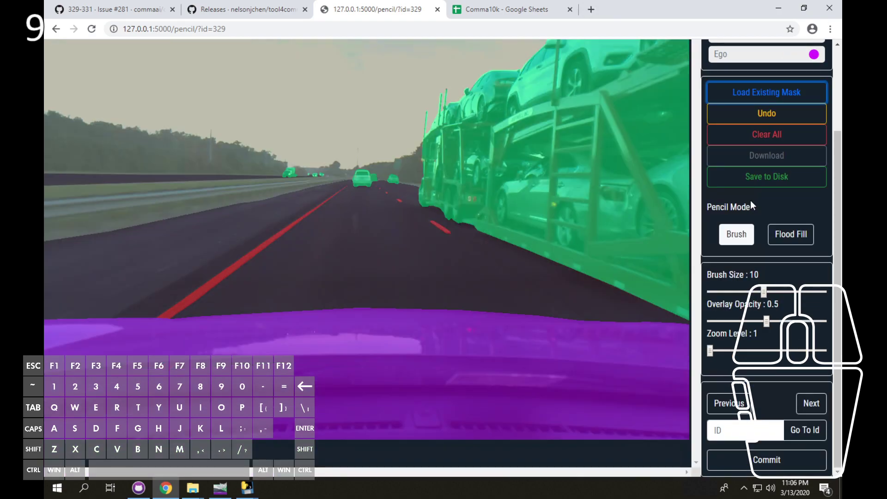
left_click(764, 180)
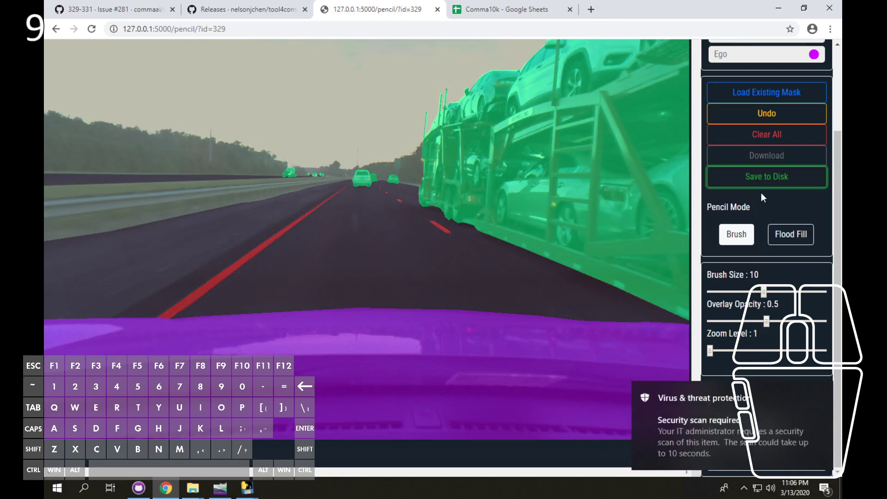
Dismiss the Windows Security and Settings notification groups in the Windows notification center and close it
scroll(794, 266, "up", 2)
scroll(794, 266, "down", 3)
scroll(769, 412, "up", 3)
left_click(824, 488)
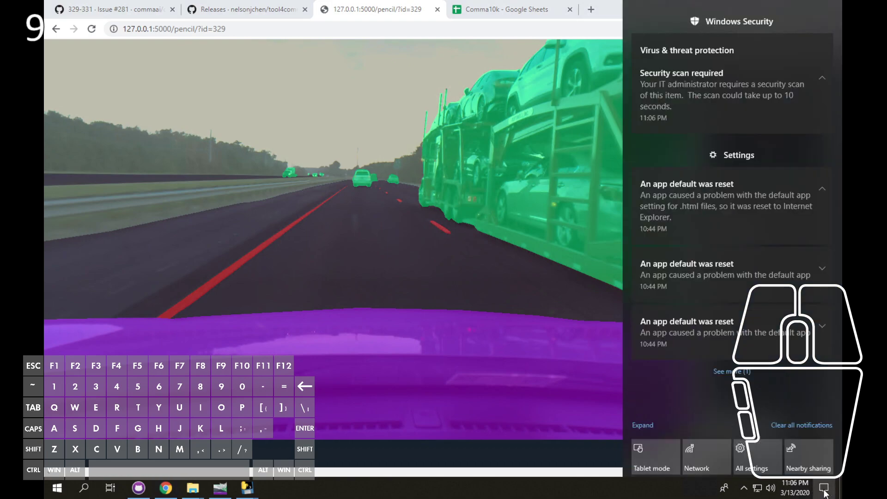
left_click(822, 66)
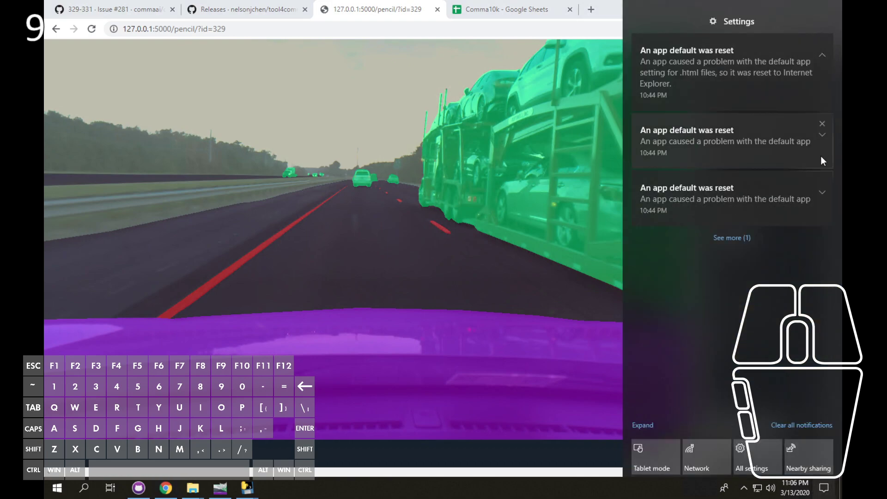
left_click(821, 22)
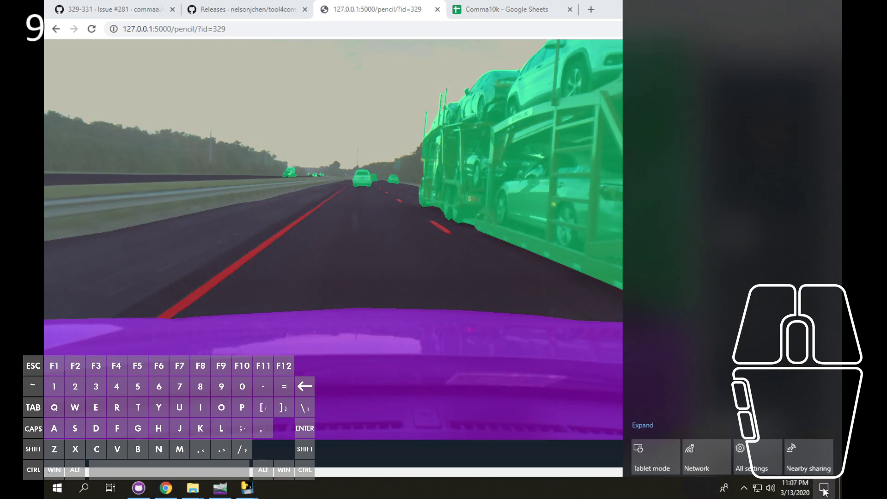
left_click(825, 488)
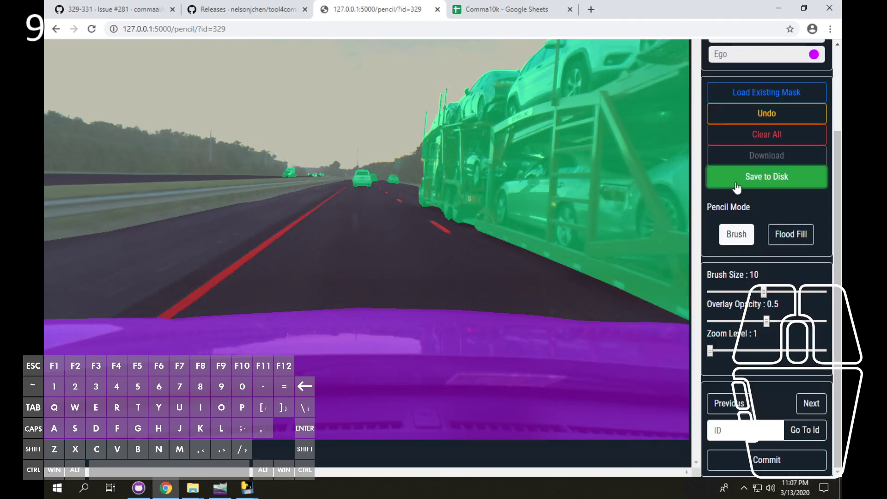
Commit the saved mask for image 329 from the pencil tool and check the comma10k repository in GitHub Desktop
left_click(758, 465)
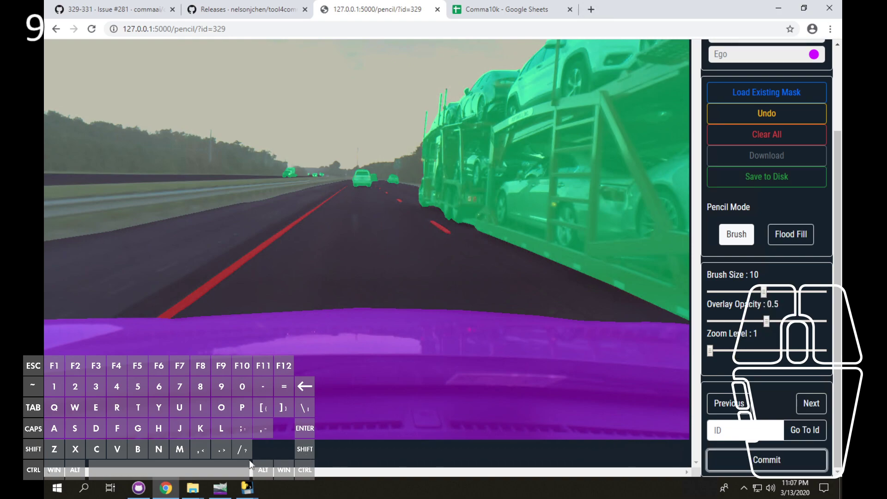
left_click(141, 492)
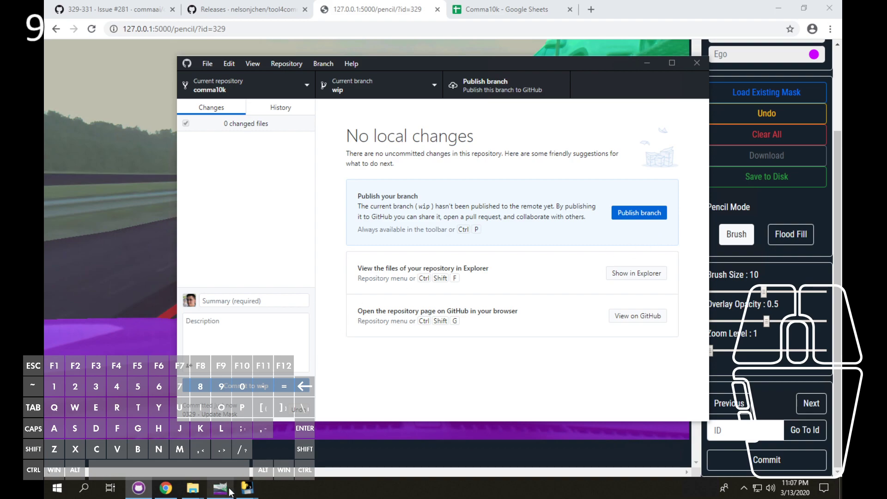
mouse_move(230, 491)
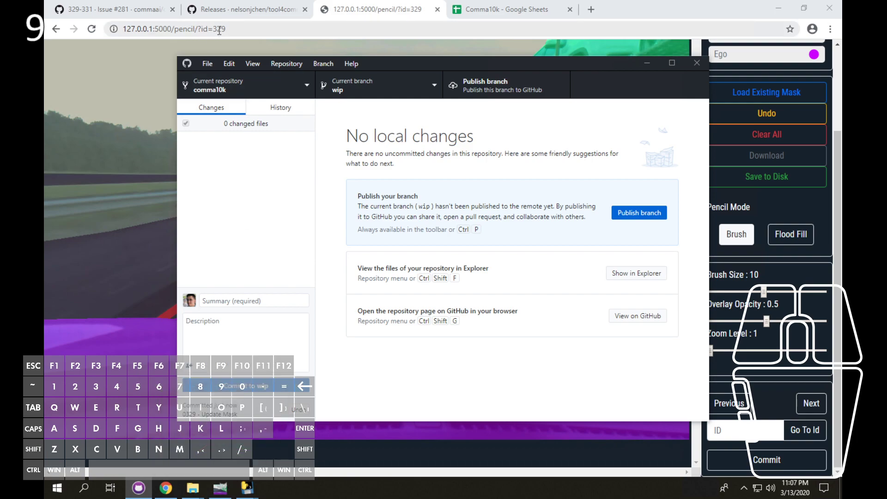
Go to image ID 330 in the Chrome pencil tool, load its existing mask and review it over the photo
left_click_drag(217, 29, 249, 28)
type("30")
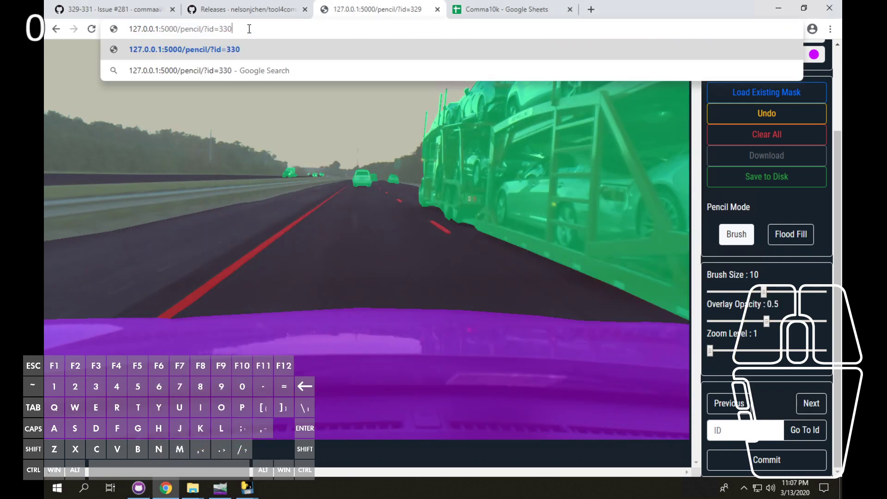
key("Return")
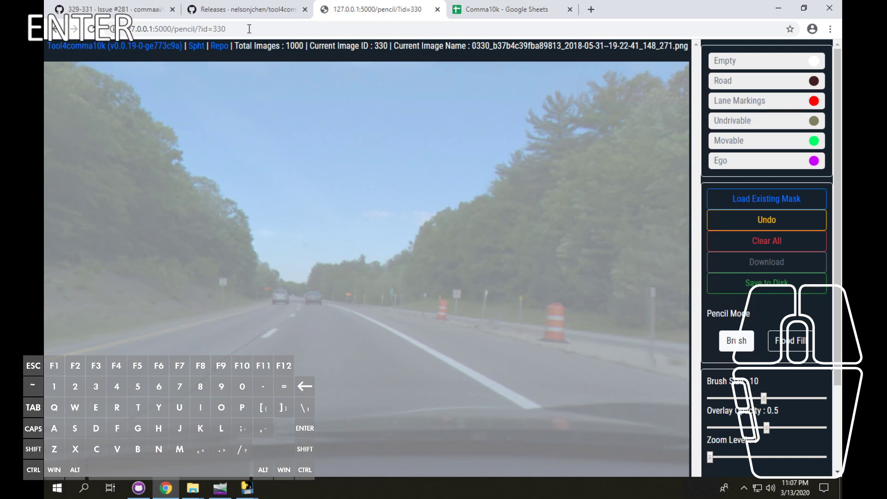
left_click(743, 203)
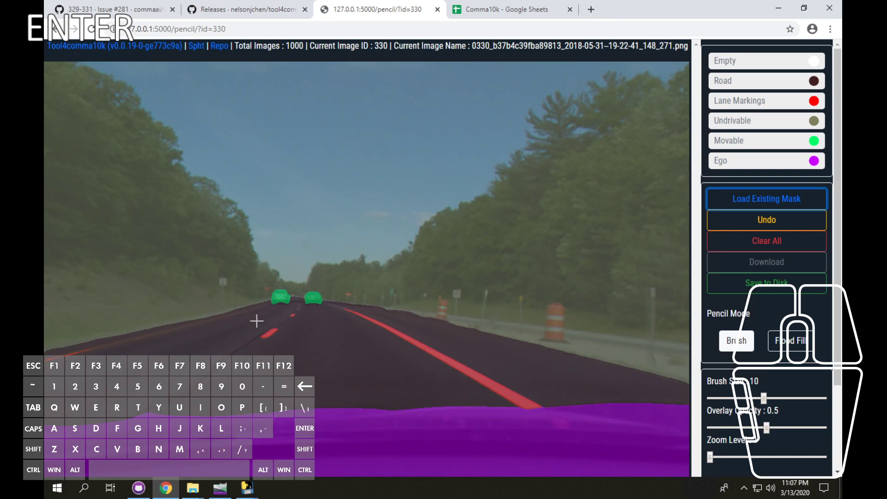
scroll(257, 320, "down", 1)
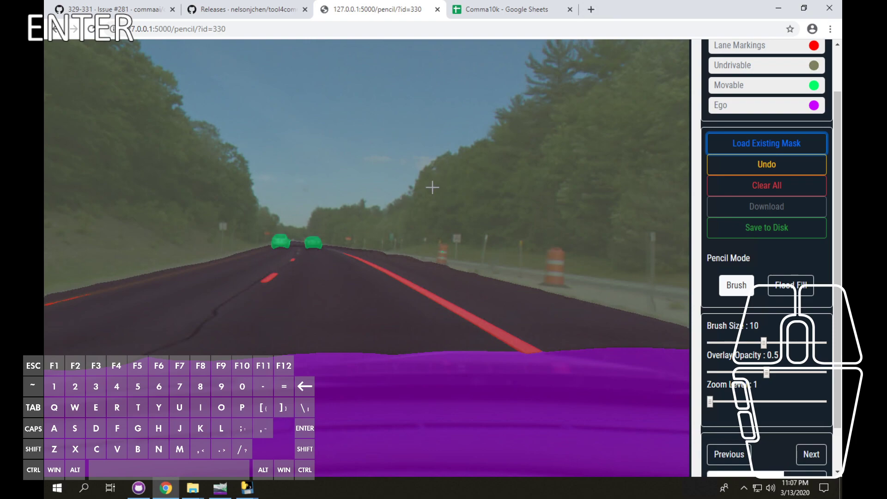
Switch to GIMP and close the image 0329, discarding its changes
left_click(220, 488)
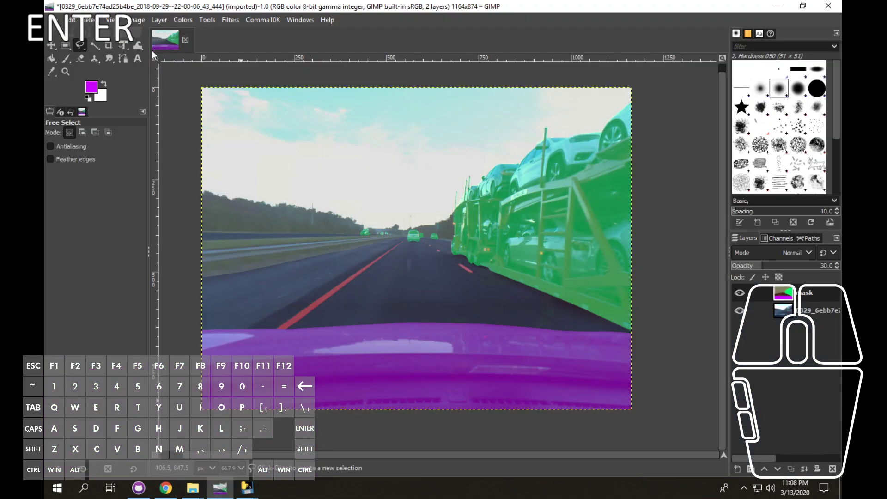
left_click(185, 41)
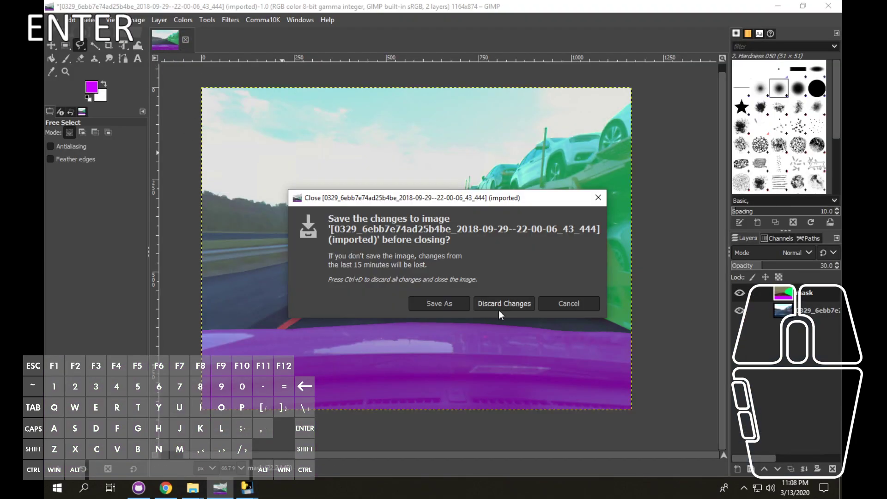
left_click(498, 304)
Open image 0330 from the comma10k imgs folder in GIMP and load its mask with the Comma10K tool
left_click(194, 488)
left_click(273, 434)
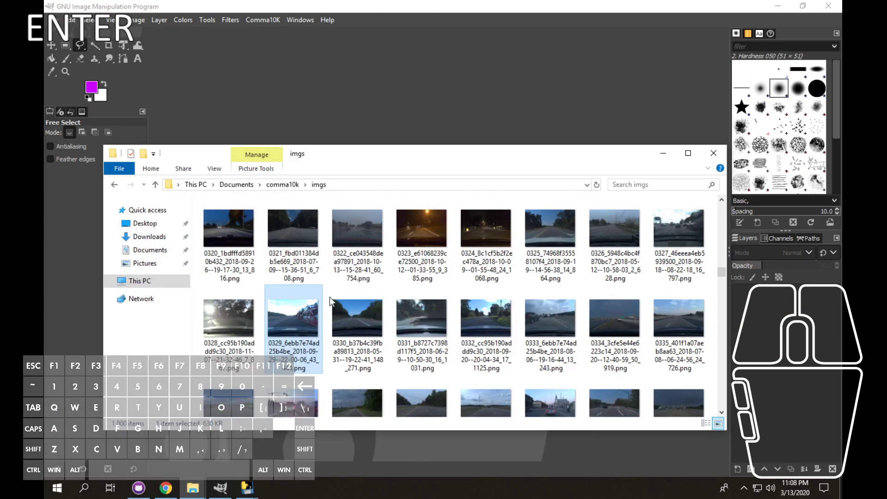
left_click(358, 323)
left_click_drag(368, 328, 362, 110)
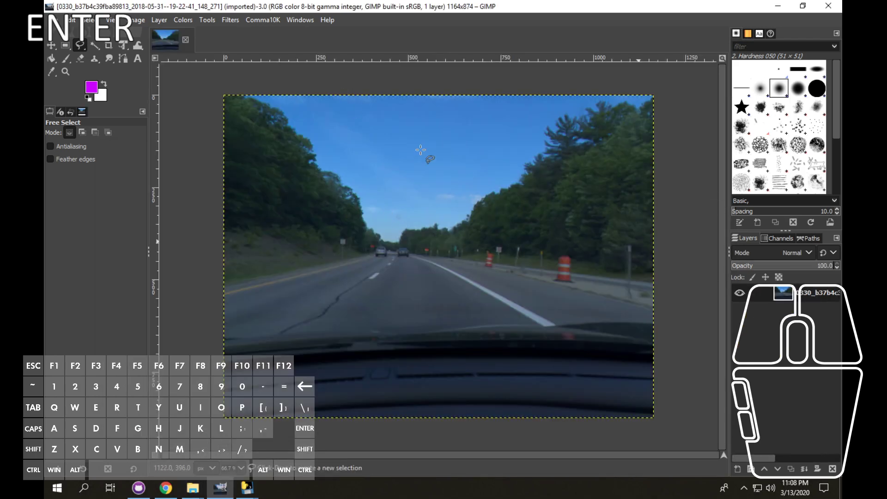
left_click(266, 21)
left_click(277, 70)
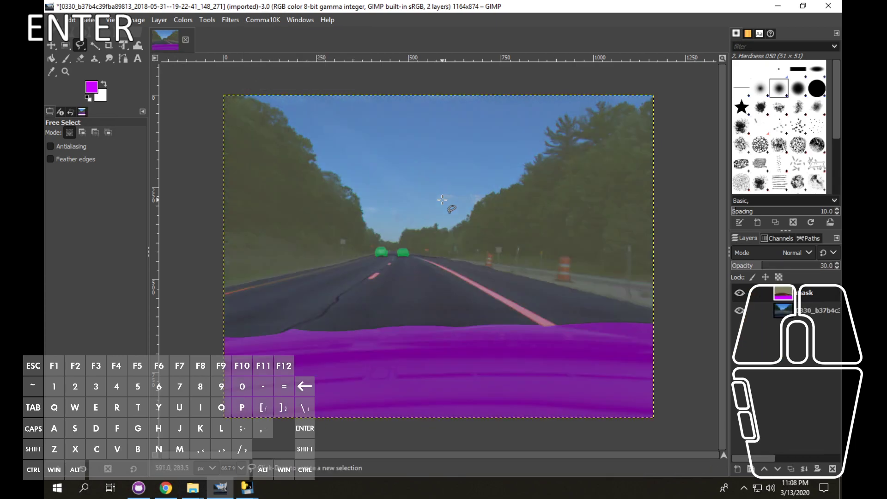
Compare the whole mask of image 0330 with the photo by repeatedly hiding and showing the mask layer
left_click(739, 295)
left_click(739, 295)
left_click(739, 295)
left_click(739, 295)
left_click(739, 296)
left_click(739, 295)
left_click(739, 295)
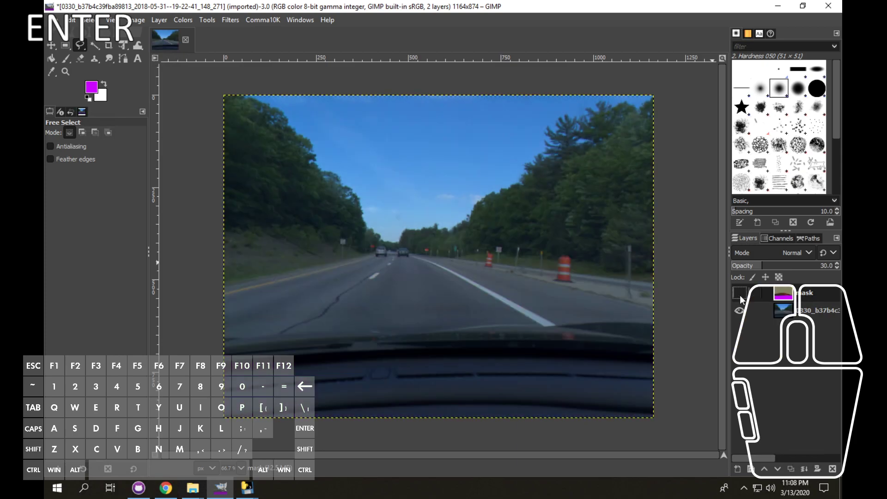
left_click(739, 295)
left_click(739, 295)
left_click(739, 295)
left_click(739, 295)
left_click(740, 294)
left_click(739, 294)
left_click(739, 294)
left_click(739, 295)
left_click(739, 294)
left_click(739, 295)
left_click(740, 294)
left_click(739, 295)
left_click(739, 294)
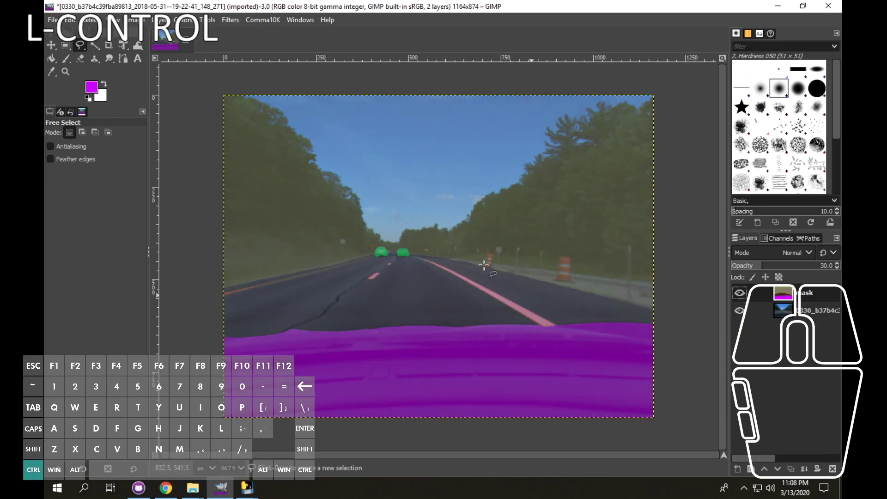
Examine the mask's right road edge, white lane line and traffic barrel area closely against the photo
scroll(540, 273, "up", 4)
left_click(734, 296)
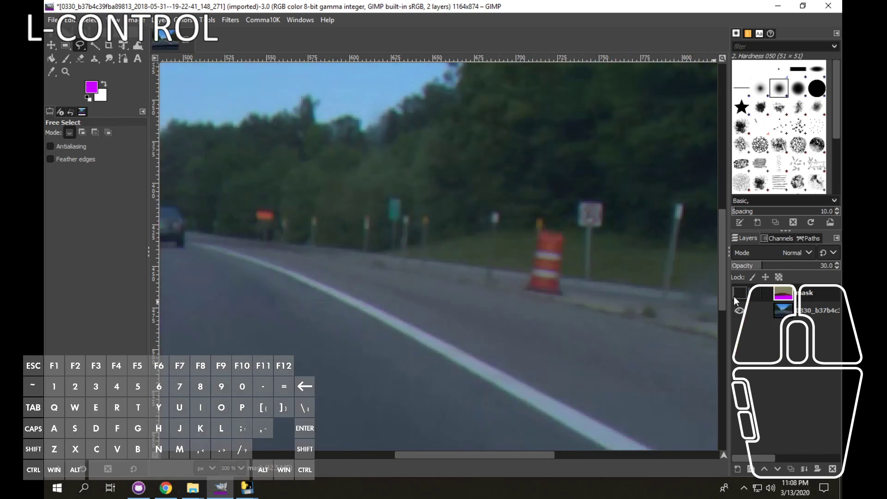
left_click(738, 294)
left_click(738, 294)
left_click(738, 294)
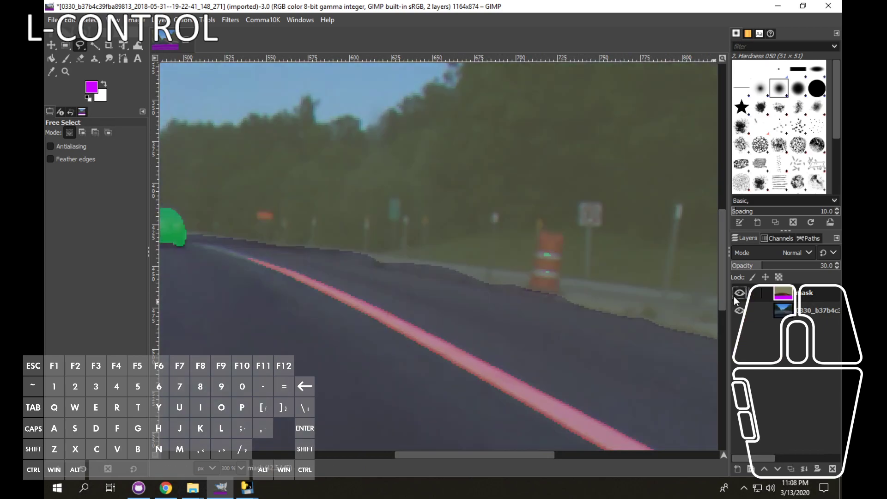
left_click(734, 296)
left_click(735, 296)
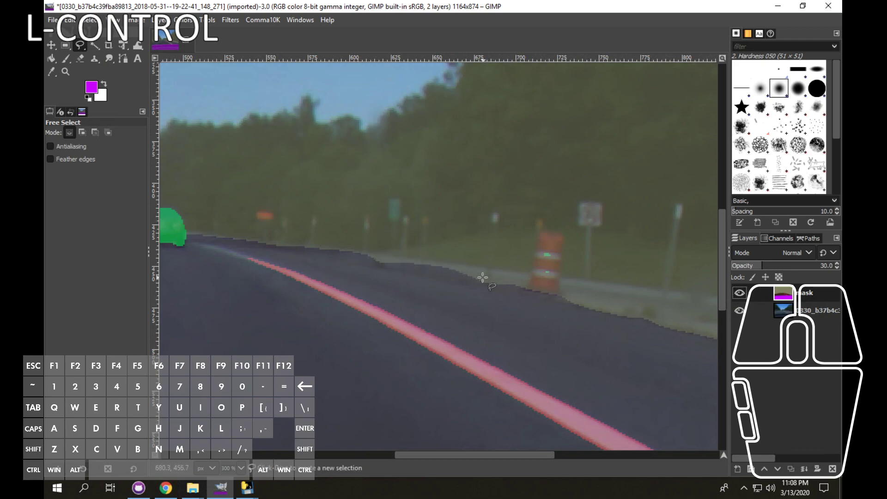
left_click(733, 295)
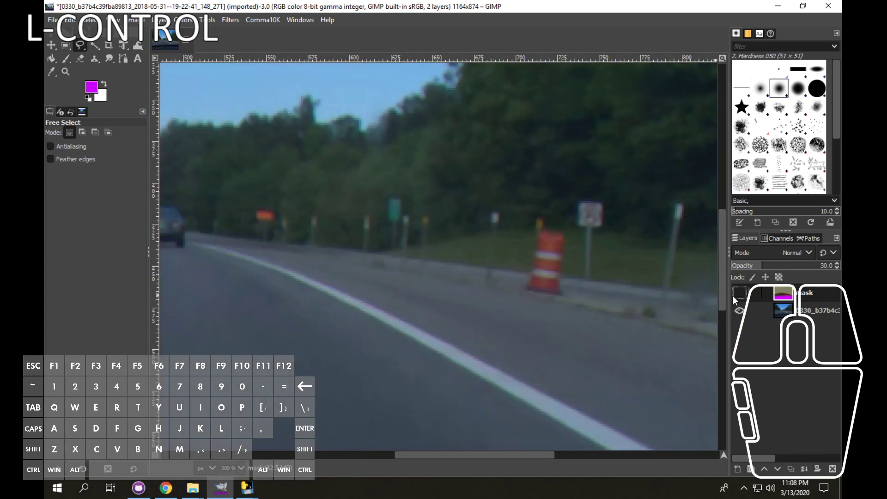
left_click_drag(622, 257, 450, 236)
left_click(743, 298)
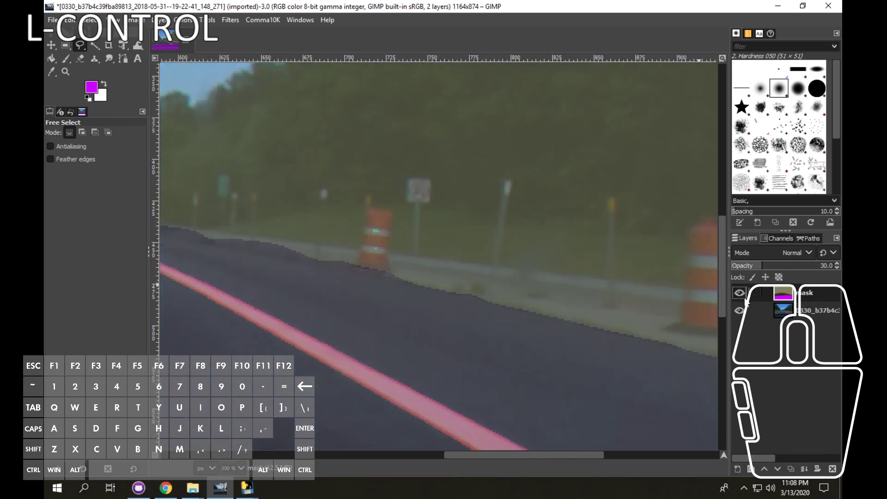
left_click(743, 298)
Examine the mask around the distant cars, the dashed lane markings and the left road edge with its yellow line against the photo
left_click_drag(376, 245, 594, 263)
left_click(738, 293)
left_click(738, 293)
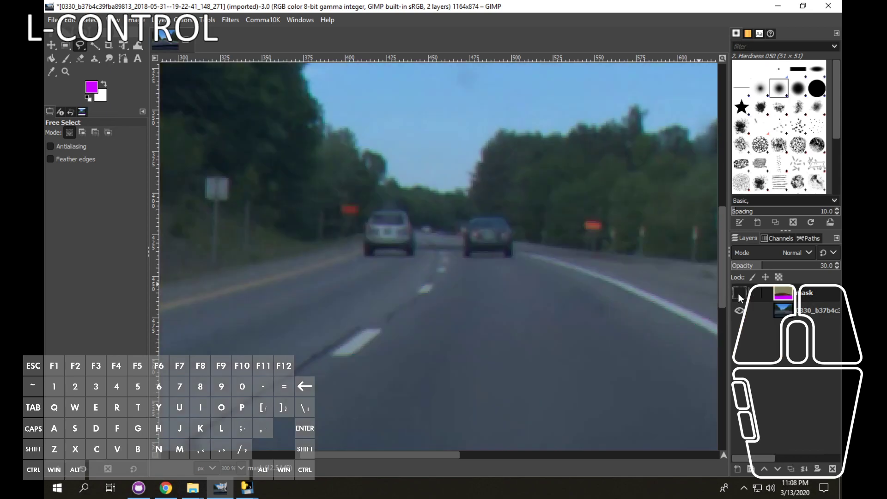
left_click(738, 293)
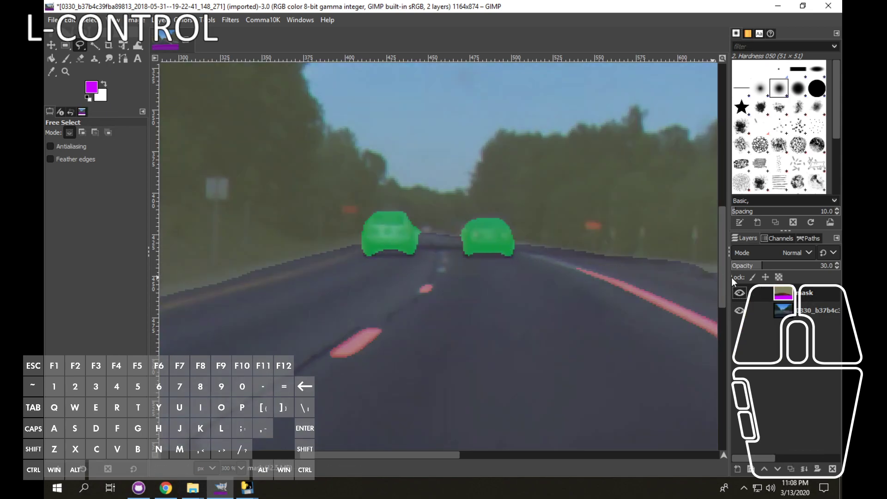
left_click(738, 293)
left_click_drag(325, 298, 600, 235)
left_click(739, 294)
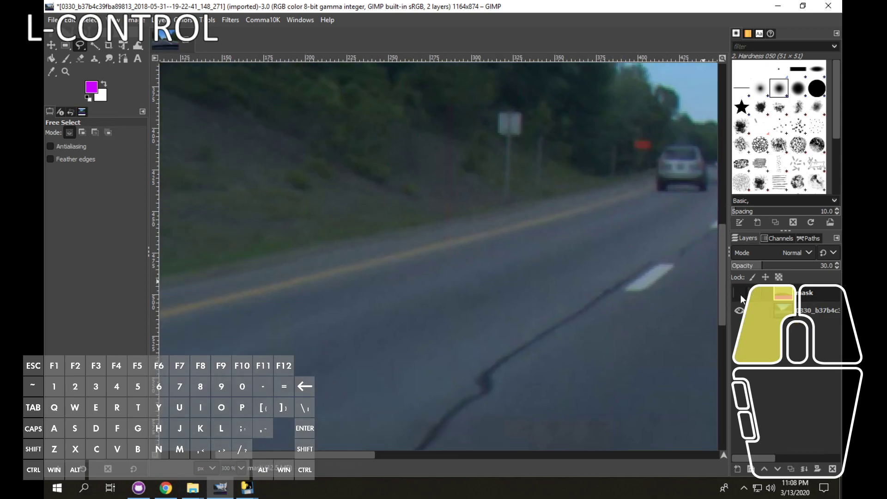
left_click(739, 294)
left_click(739, 294)
left_click(740, 295)
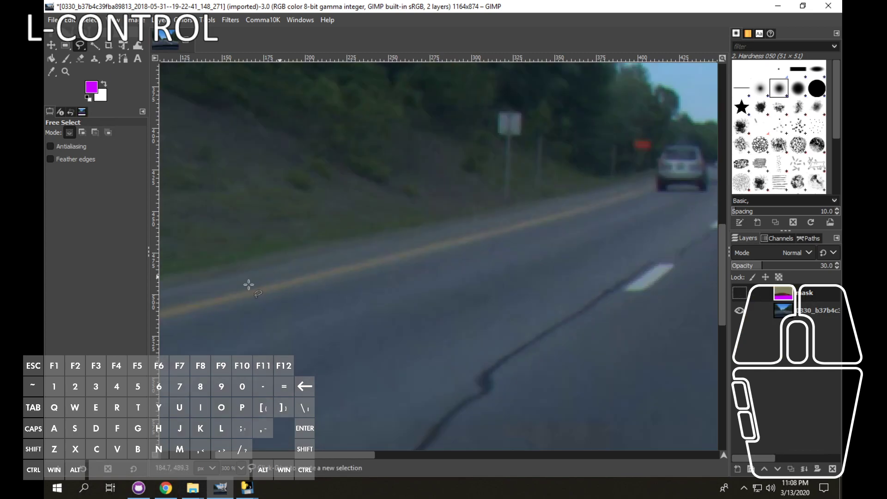
left_click_drag(258, 283, 588, 202)
left_click_drag(545, 229, 422, 320)
left_click(740, 294)
left_click(740, 293)
left_click_drag(620, 244, 257, 421)
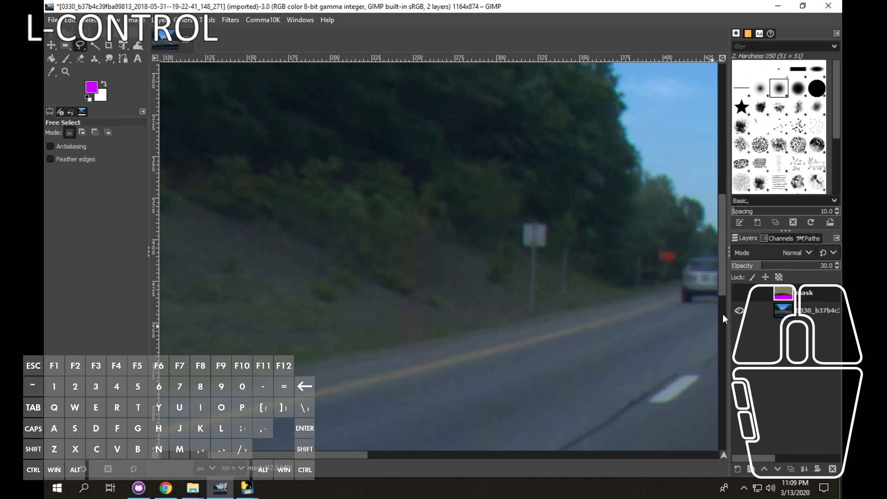
left_click(739, 293)
left_click(739, 293)
left_click(739, 294)
left_click(739, 294)
Compare the green masks of the two cars and the distant road between them closely with the photo
left_click_drag(639, 267, 465, 265)
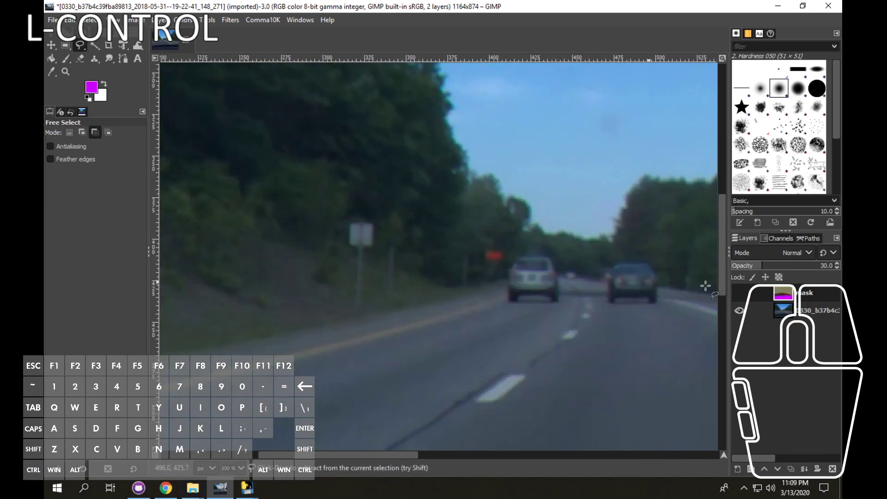
left_click(739, 294)
left_click(739, 294)
scroll(585, 283, "up", 3, "ctrl")
scroll(590, 277, "down", 4, "ctrl")
scroll(609, 274, "up", 3, "ctrl")
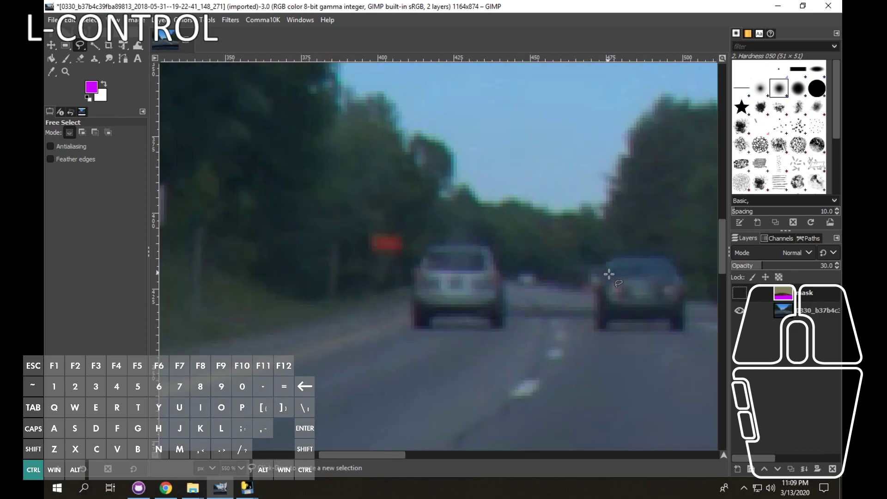
left_click(739, 293)
left_click(739, 294)
left_click(739, 294)
left_click(739, 293)
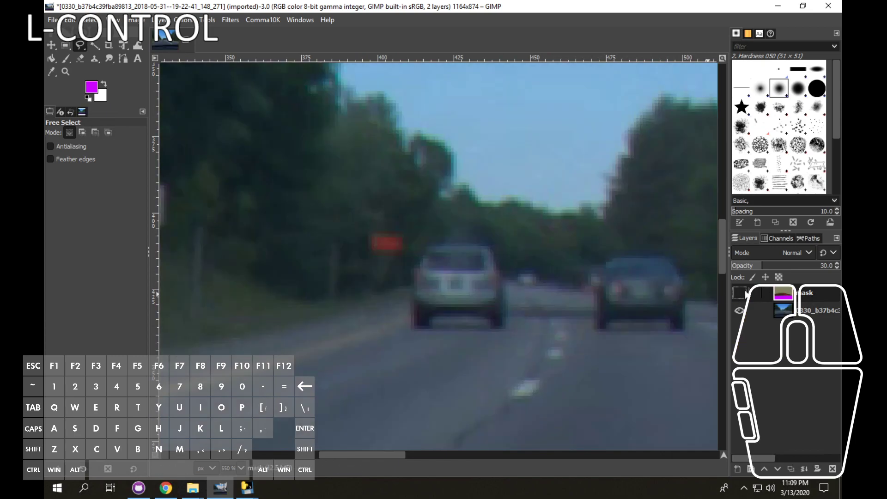
left_click(739, 294)
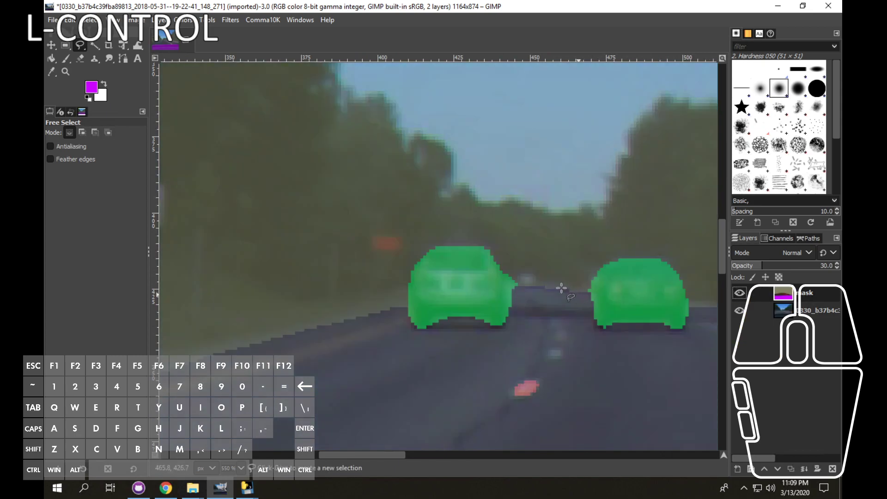
left_click(740, 294)
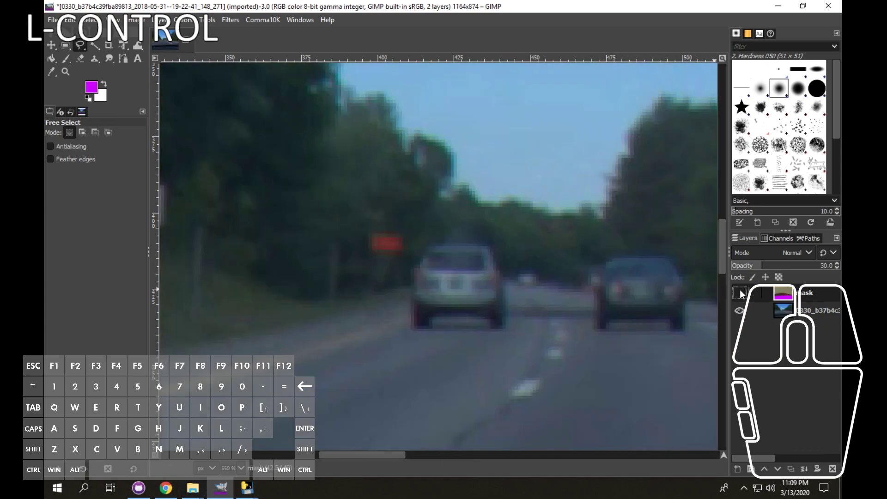
left_click(739, 294)
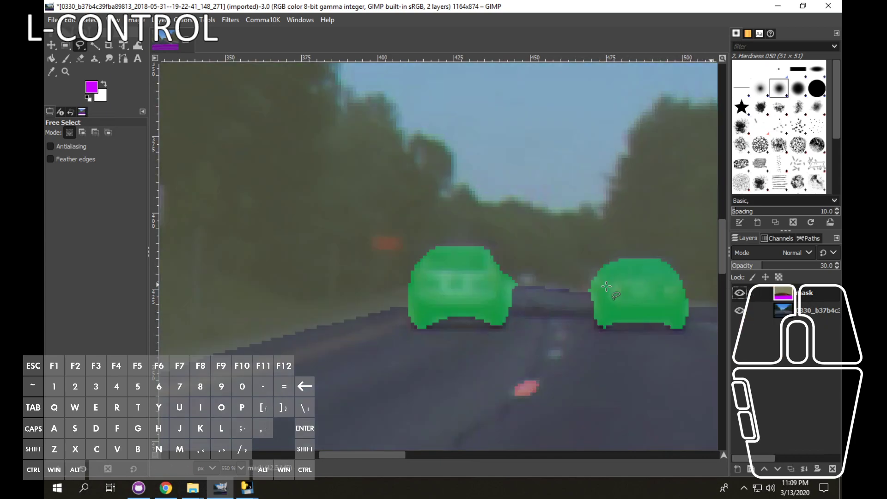
left_click(503, 272)
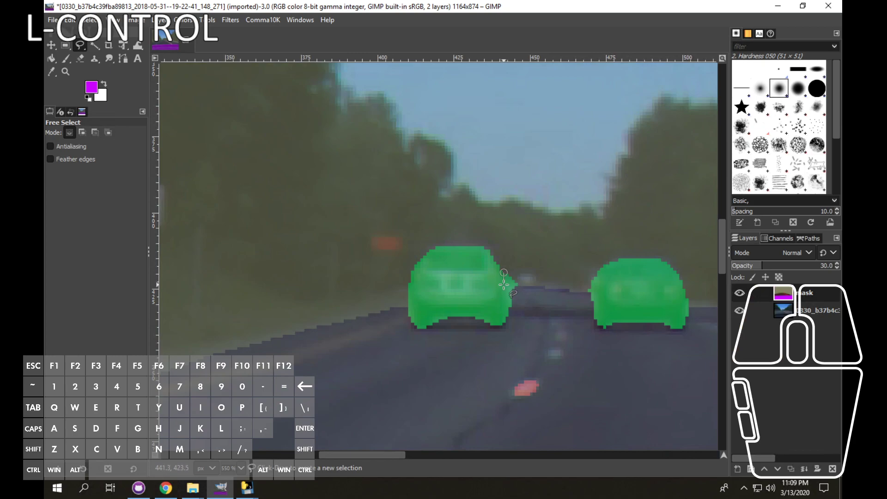
left_click(416, 293)
left_click(385, 304)
left_click(375, 314)
left_click(482, 302)
left_click(530, 306)
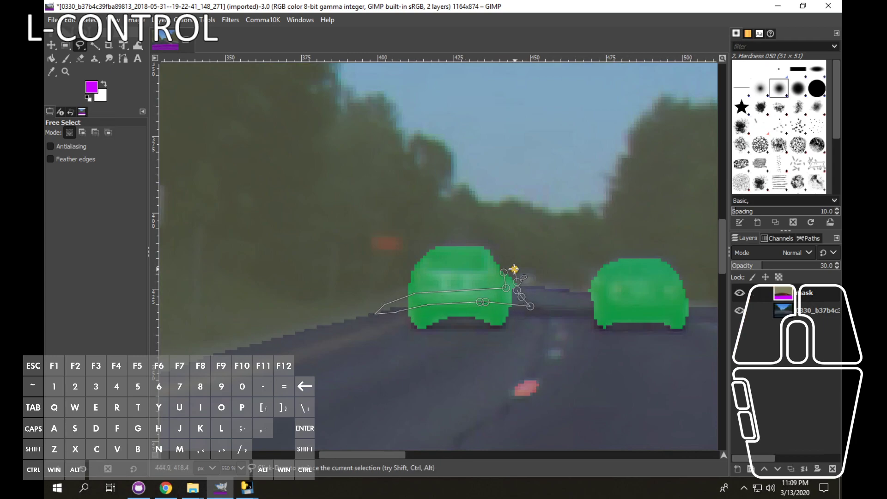
key("BackSpace")
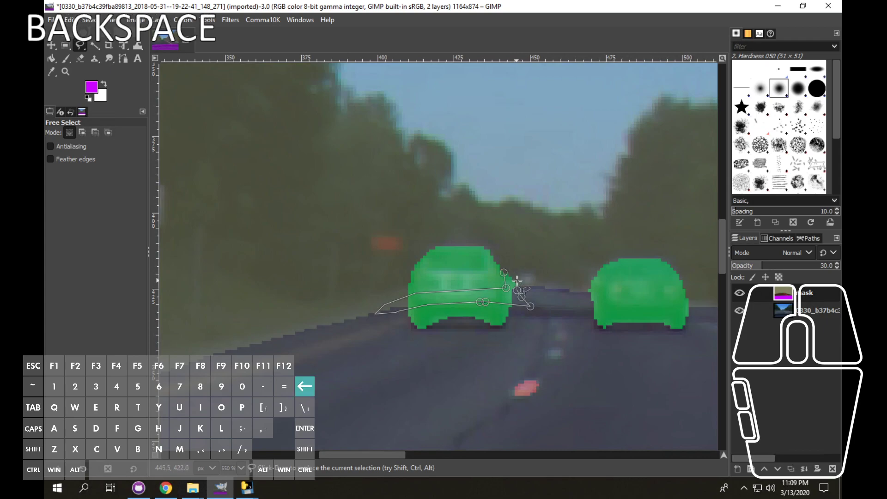
key("BackSpace")
key("BackSpace")
key("Escape")
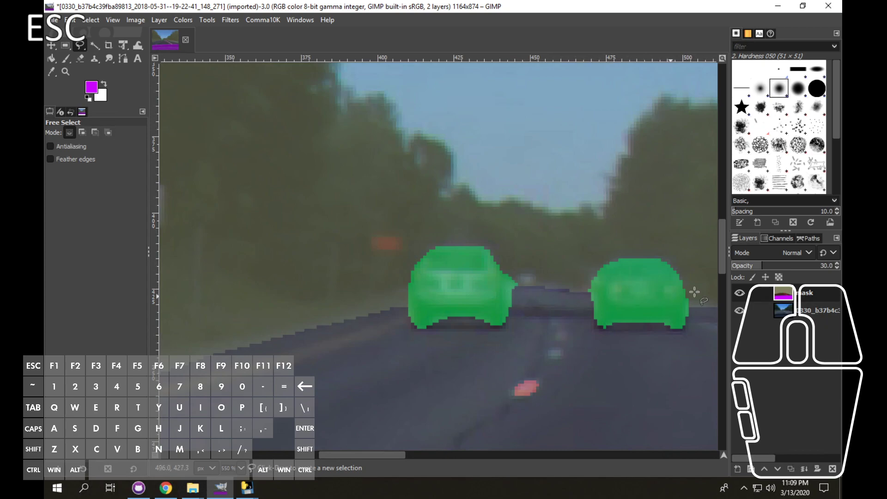
With the mask hidden, outline the strip beside the left car's upper right side and fill it as undrivable
left_click(739, 293)
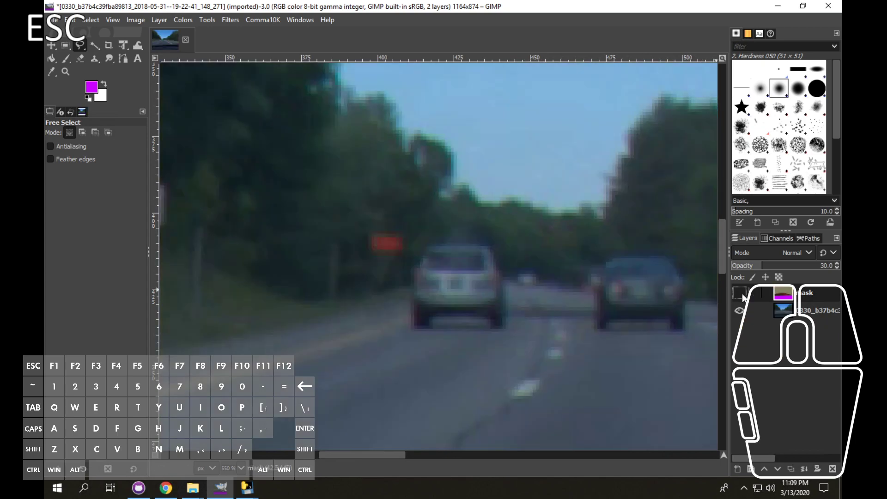
left_click(504, 279)
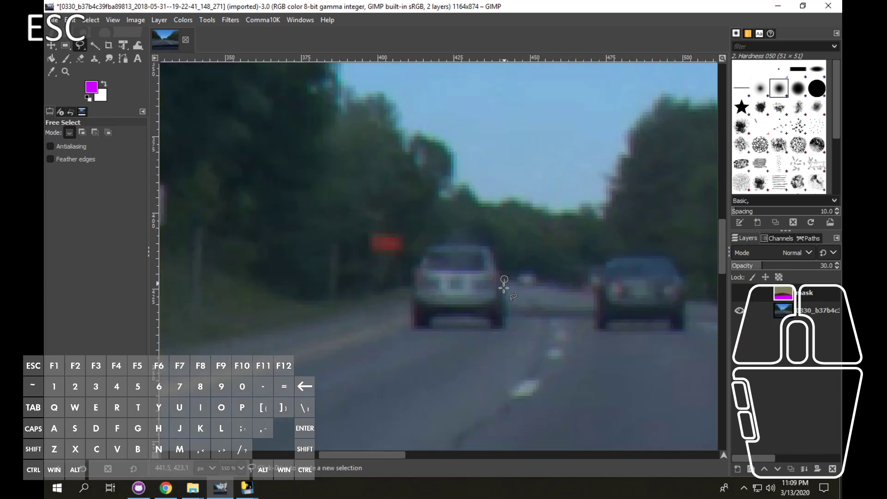
left_click(515, 263)
left_click(496, 291)
left_click(492, 265)
left_click(508, 251)
left_click(515, 262)
key("shift+u")
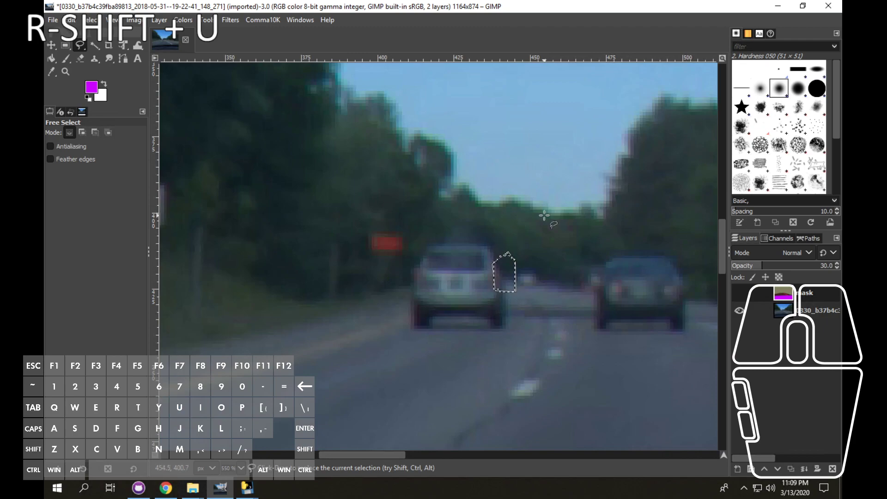
key("ctrl+shift+a")
key("shift+a")
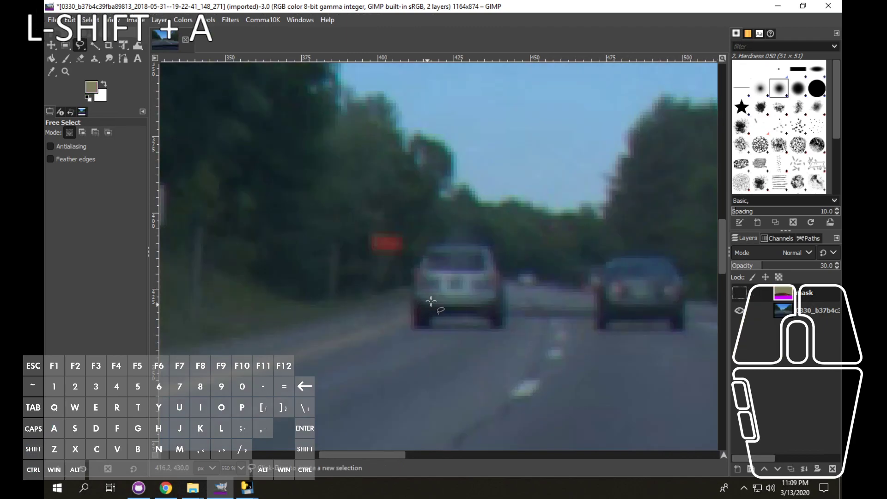
Outline the band of road running behind the left car from the left road edge and fill it as road
left_click(516, 281)
left_click(505, 278)
left_click(503, 291)
left_click(411, 294)
left_click(391, 298)
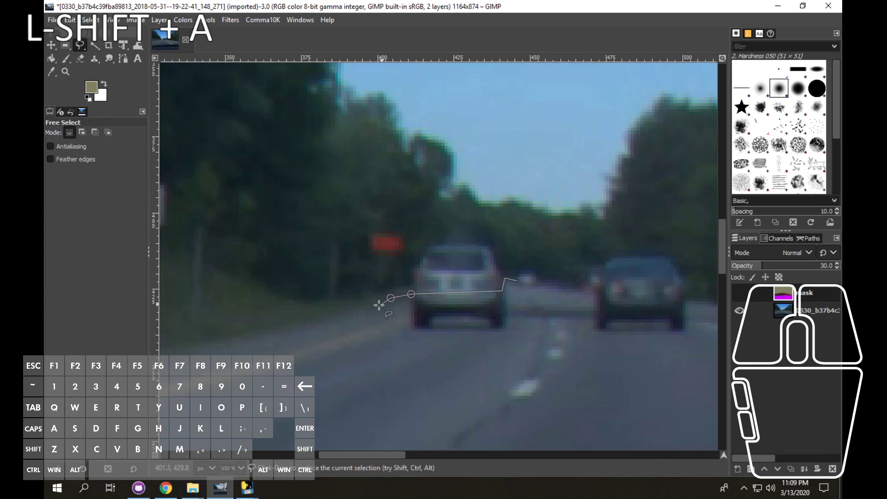
left_click(411, 308)
left_click(471, 306)
left_click(520, 308)
left_click(526, 309)
left_click(528, 303)
left_click(523, 293)
left_click(517, 281)
left_click(518, 282)
key("shift+r")
key("ctrl+shift+a")
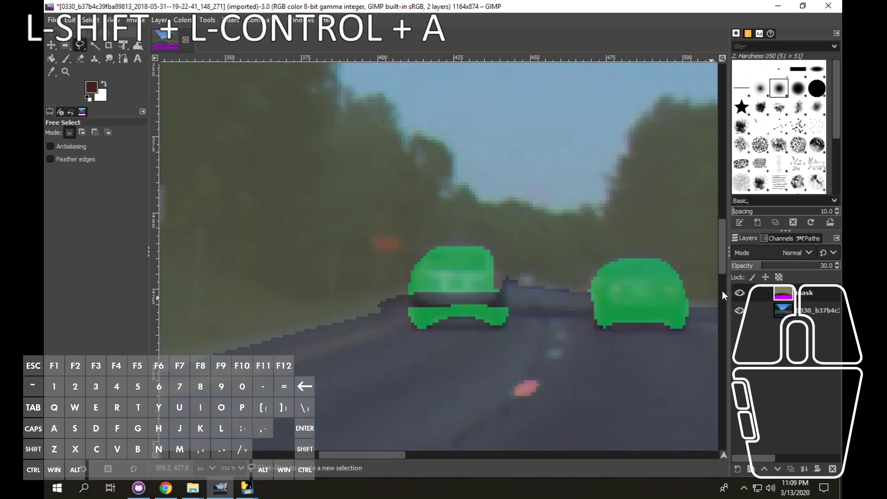
key("ctrl+a")
Outline the distant stretch of road just left of the right car and fill it as road
left_click(545, 282)
left_click(565, 283)
left_click(591, 291)
key("BackSpace")
left_click(574, 289)
left_click(584, 294)
left_click(590, 295)
left_click(592, 298)
left_click(593, 307)
left_click(577, 311)
left_click(563, 306)
left_click(550, 305)
left_click(544, 301)
left_click(544, 282)
key("shift+r")
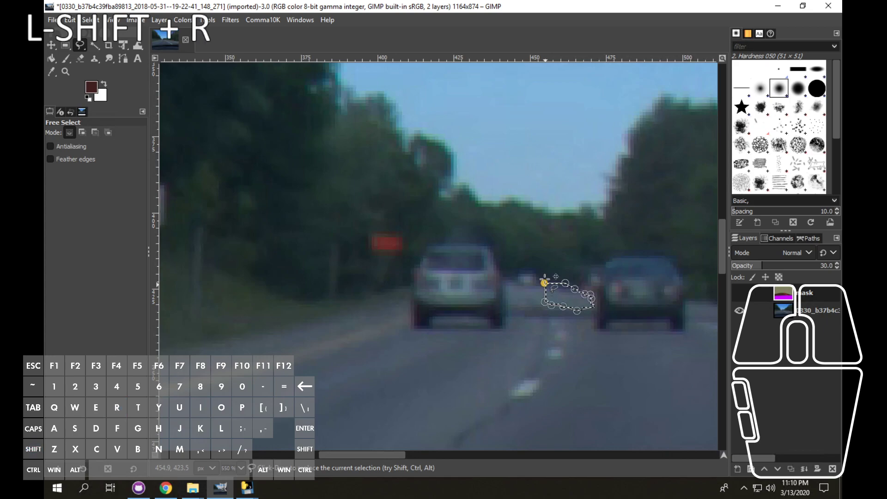
key("ctrl+shift+a")
Outline the tiny distant vehicle between the two cars on the photo and fill it as movable
scroll(551, 259, "up", 3)
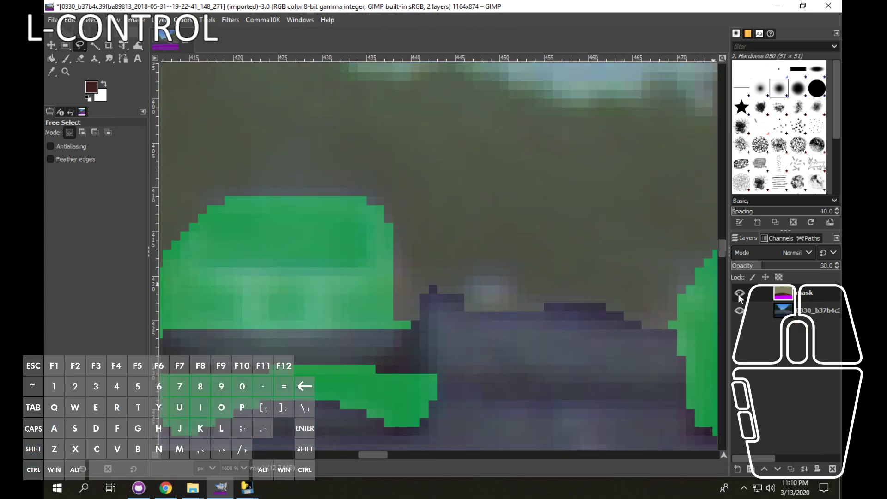
left_click(736, 292)
left_click(475, 268)
left_click(463, 281)
left_click(463, 292)
left_click(479, 311)
left_click(512, 310)
left_click(522, 294)
left_click(516, 277)
left_click(509, 264)
left_click(487, 267)
left_click(475, 269)
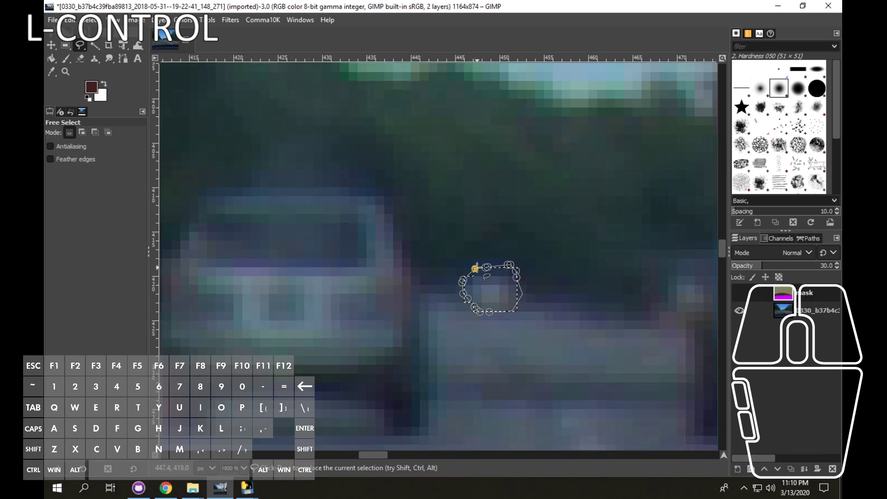
key("shift+m")
key("ctrl+shift+a")
Retrace the complete outline of the left car, including its wheels, on the photo and fill it as movable
scroll(457, 186, "down", 2)
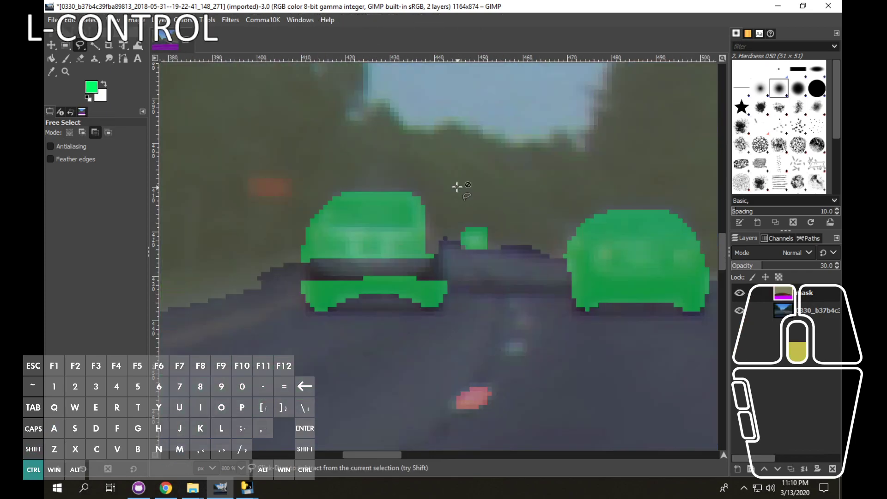
scroll(458, 187, "down", 2)
scroll(432, 228, "up", 2)
scroll(432, 229, "down", 2)
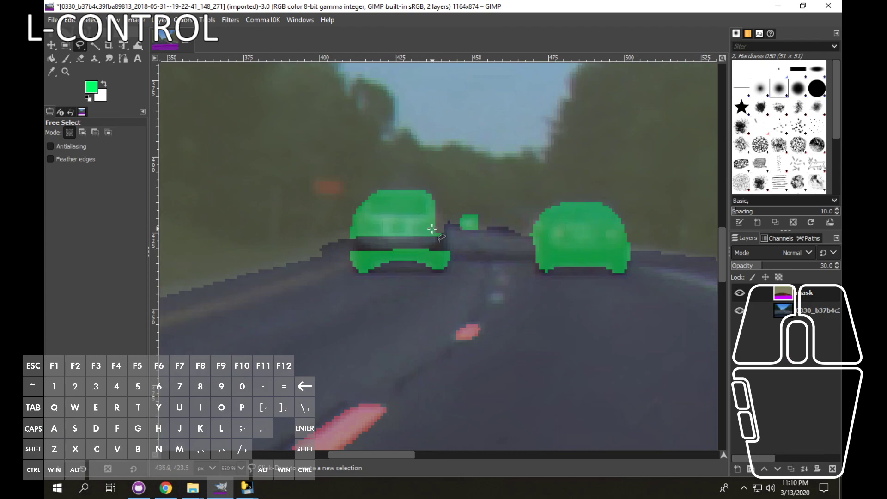
left_click(740, 292)
scroll(436, 240, "up", 1)
left_click(431, 173)
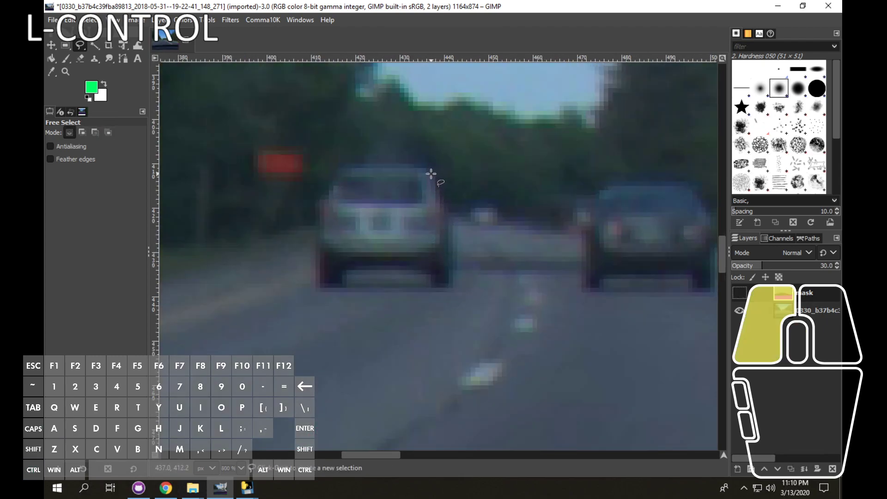
left_click(450, 214)
left_click(457, 248)
left_click(450, 287)
left_click(436, 289)
left_click_drag(422, 282, 405, 267)
left_click(381, 269)
left_click(362, 270)
left_click_drag(348, 269, 348, 276)
left_click(348, 286)
left_click(334, 291)
left_click(318, 290)
left_click(320, 257)
left_click(314, 232)
left_click(314, 205)
left_click(317, 192)
left_click(340, 173)
left_click(347, 169)
left_click(397, 165)
double_click(429, 171)
key("shift+m")
key("ctrl+a")
Compare the mask of the right car and the right road edge with the photo by hiding and showing the mask layer
left_click_drag(535, 181, 332, 210)
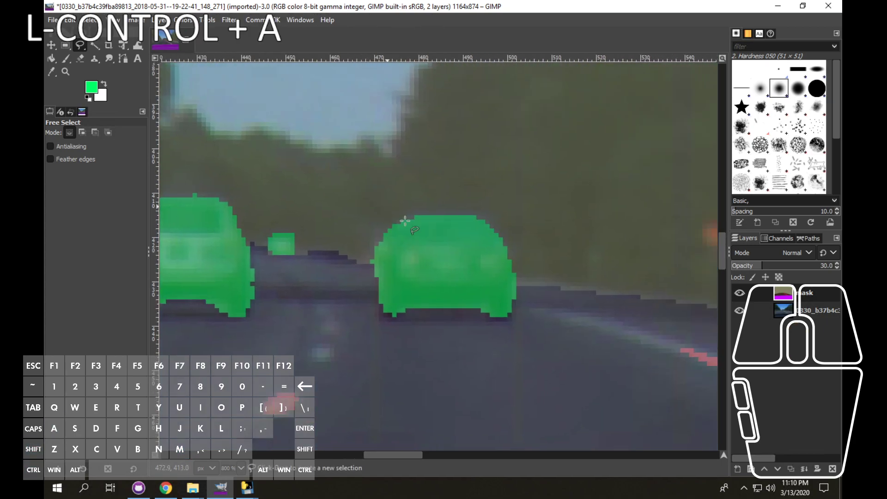
left_click(734, 290)
left_click(734, 290)
left_click(735, 290)
left_click(735, 290)
left_click_drag(639, 298, 259, 226)
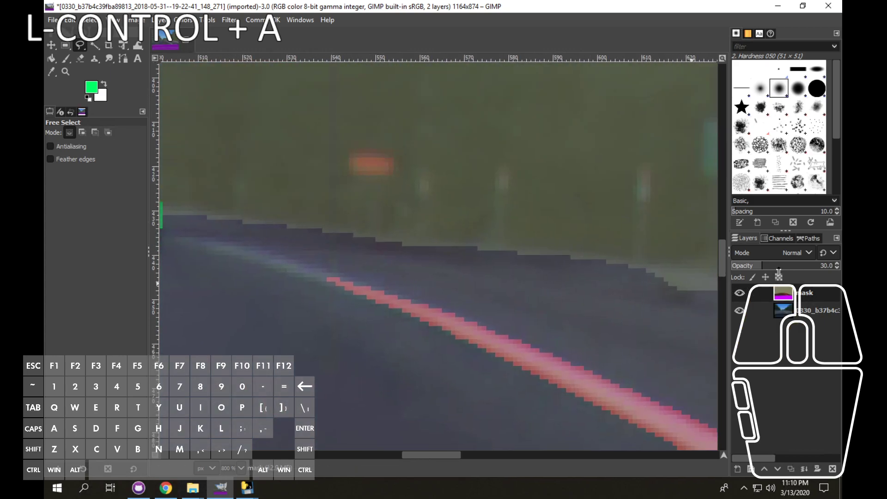
left_click(738, 292)
scroll(582, 245, "down", 2)
left_click(741, 291)
Outline the area above the right road edge, from beside the right car to the image border, and fill it as undrivable
left_click(740, 293)
left_click(402, 235)
left_click(667, 276)
left_click_drag(688, 282, 203, 250)
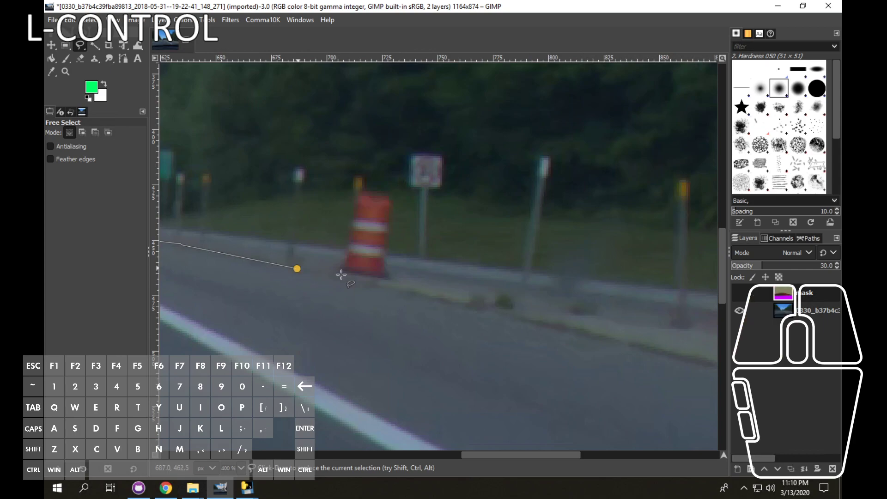
scroll(688, 360, "down", 5, "ctrl")
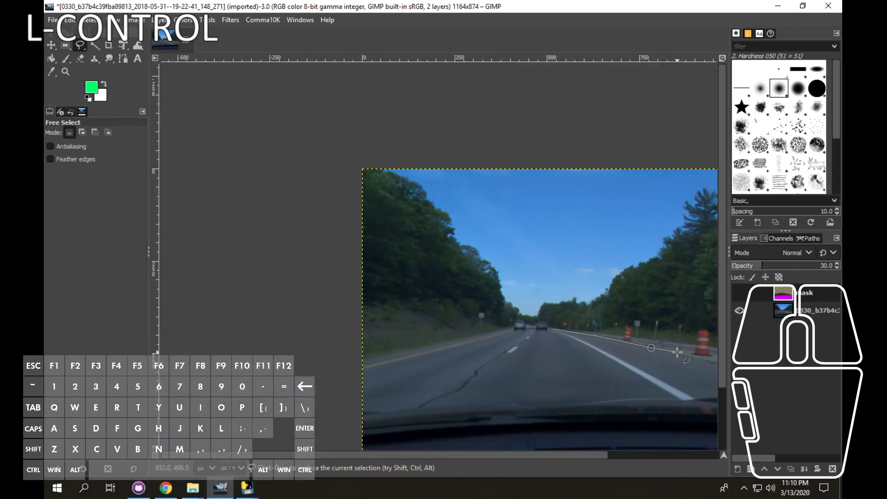
left_click_drag(696, 355, 456, 307)
mouse_move(586, 341)
left_mouse_down()
mouse_move(567, 197)
mouse_move(413, 187)
mouse_move(355, 214)
mouse_move(320, 247)
left_mouse_up()
scroll(319, 246, "up", 1, "ctrl")
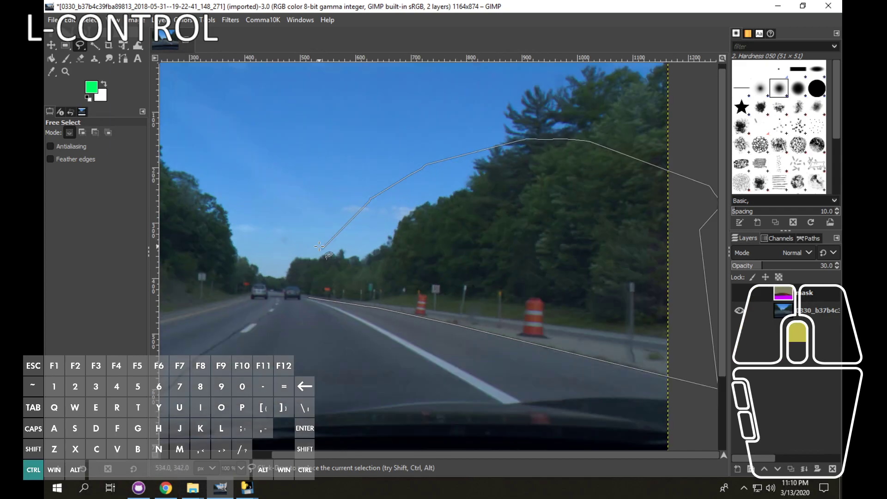
scroll(320, 246, "up", 6, "ctrl")
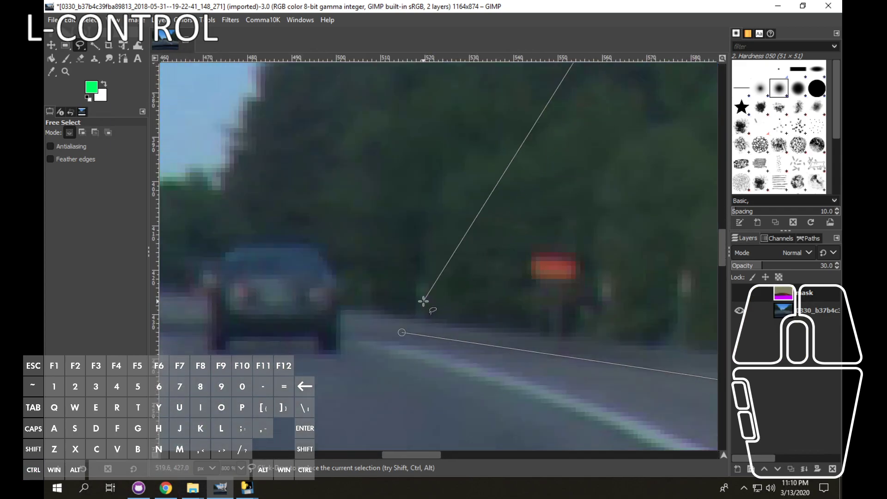
left_click(407, 250)
left_click(402, 332)
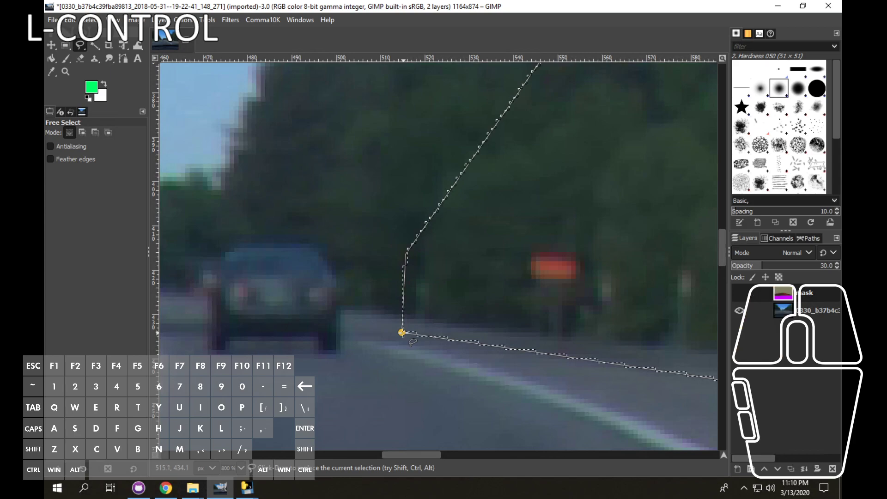
key("shift+u")
key("shift+ctrl+a")
Outline the distant part of the left shoulder above the yellow line and fill it as road
scroll(405, 292, "down", 5, "ctrl")
left_click_drag(426, 292, 417, 251)
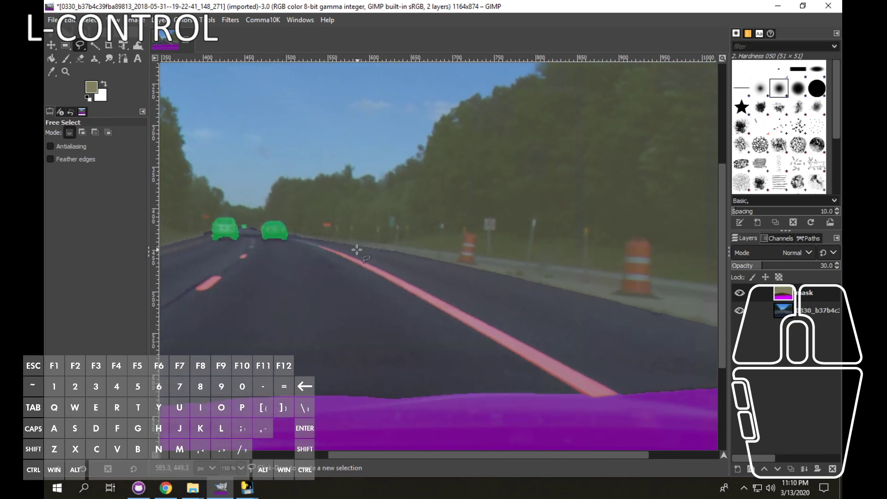
mouse_move(474, 254)
left_mouse_down()
mouse_move(448, 235)
mouse_move(309, 223)
mouse_move(645, 287)
mouse_move(434, 274)
mouse_move(481, 404)
mouse_move(534, 293)
left_mouse_up()
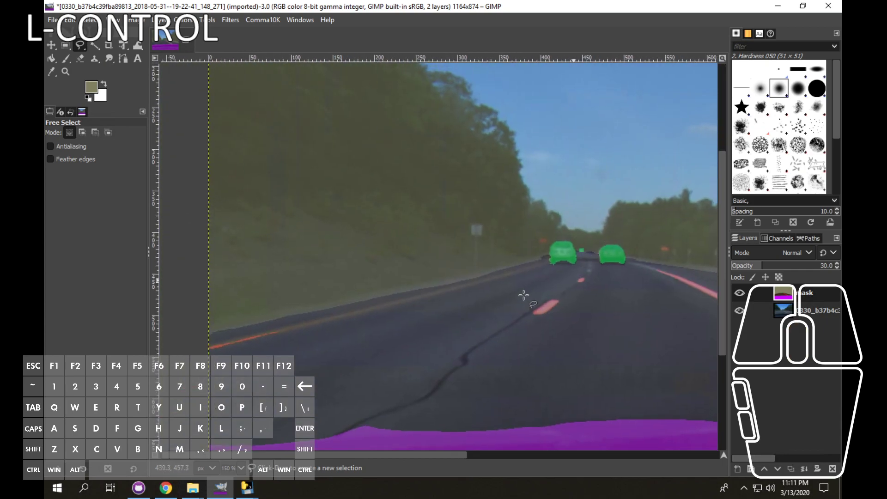
key("ctrl")
scroll(493, 277, "up", 4)
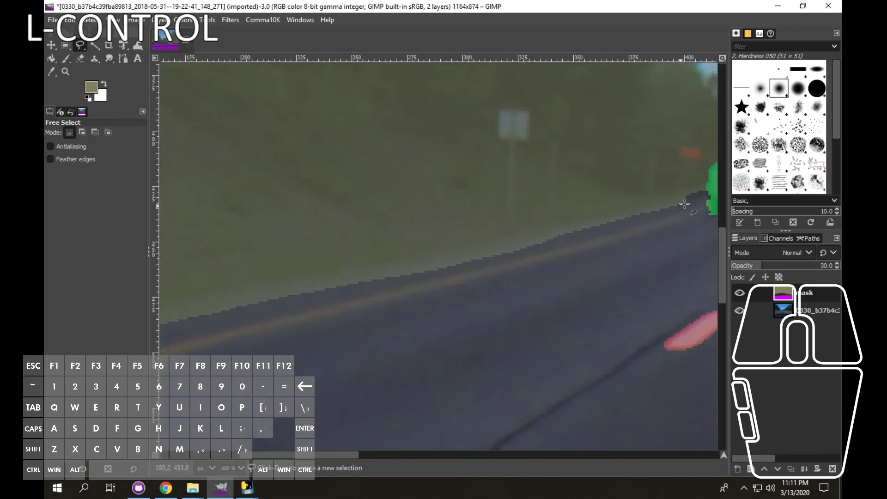
left_click(739, 293)
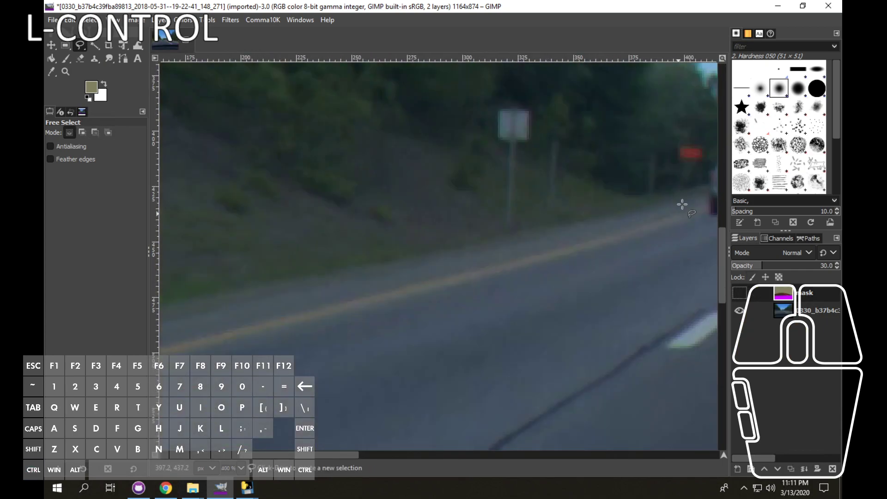
left_click(692, 194)
left_click_drag(624, 217, 404, 270)
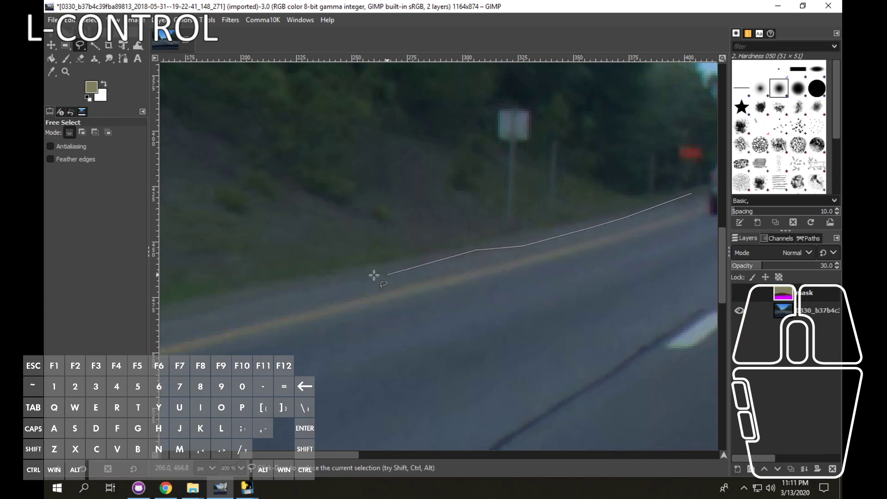
left_click(287, 304)
left_click(562, 246)
left_click(655, 218)
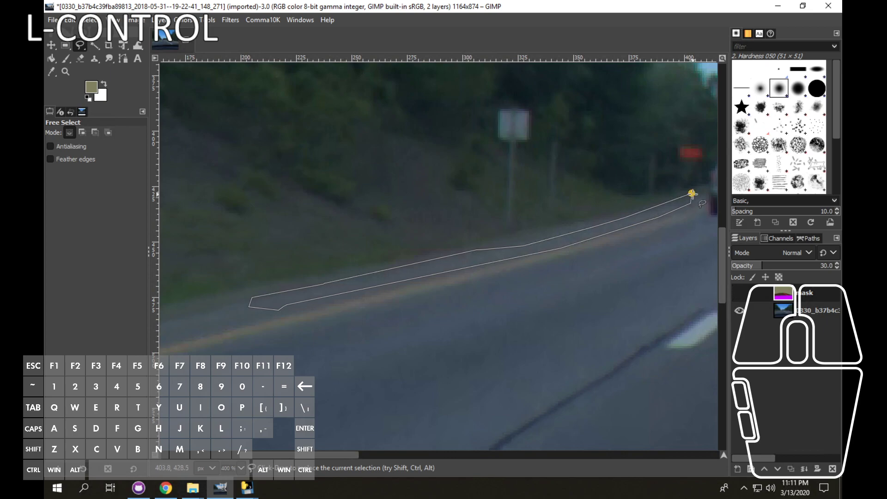
left_click(691, 194)
key("shift+r")
key("ctrl+shift+a")
Outline the next, nearer strip of the left shoulder above the yellow line and fill it as road
scroll(553, 196, "down", 5, "ctrl")
scroll(538, 200, "up", 5, "ctrl")
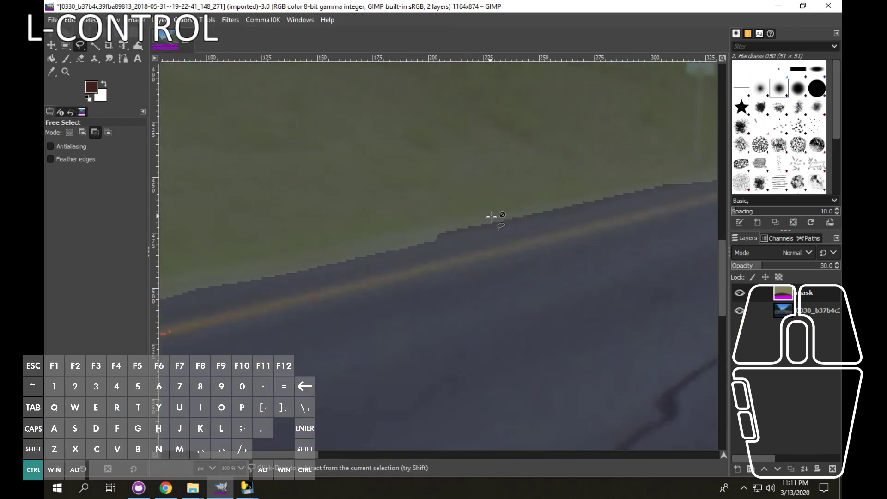
left_click(737, 295)
left_click_drag(409, 244, 289, 268)
left_click_drag(257, 285, 457, 255)
key("BackSpace")
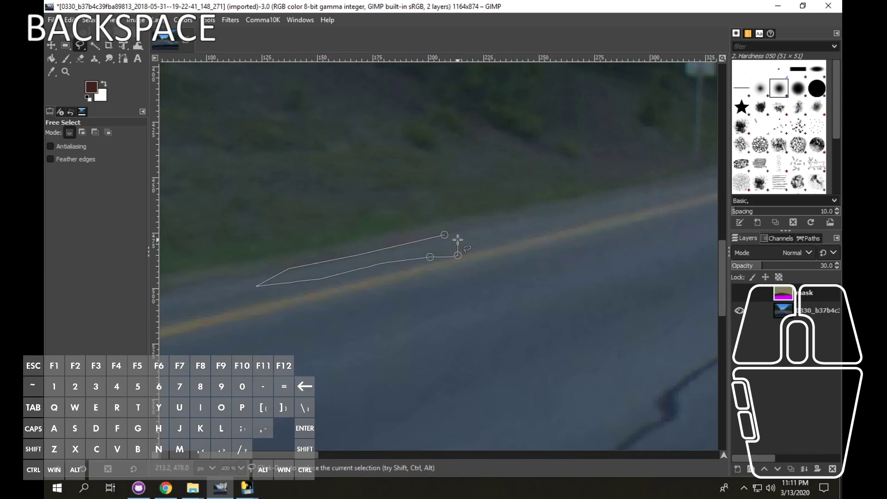
left_click(460, 246)
left_click(444, 235)
key("shift+r")
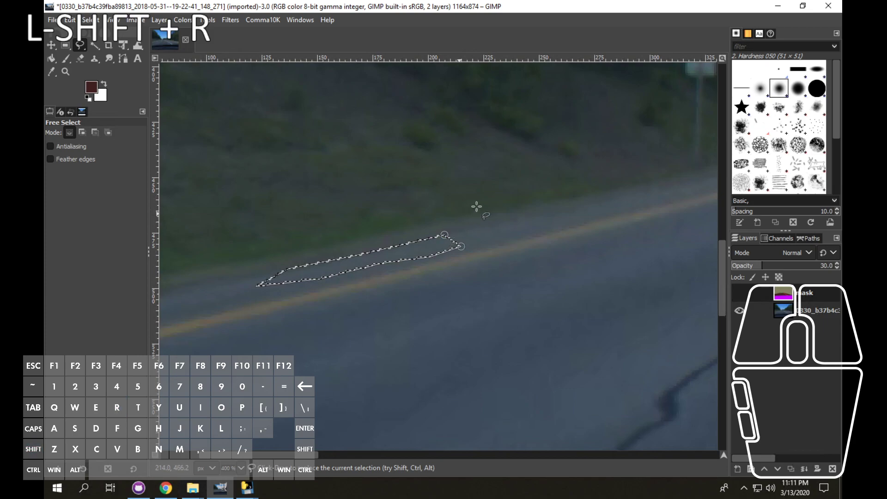
key("shift+ctrl+a")
Show the mask layer, then outline the existing distant center dash slightly beyond its red edges and fill it as lane marking
scroll(479, 202, "down", 4)
left_click(739, 293)
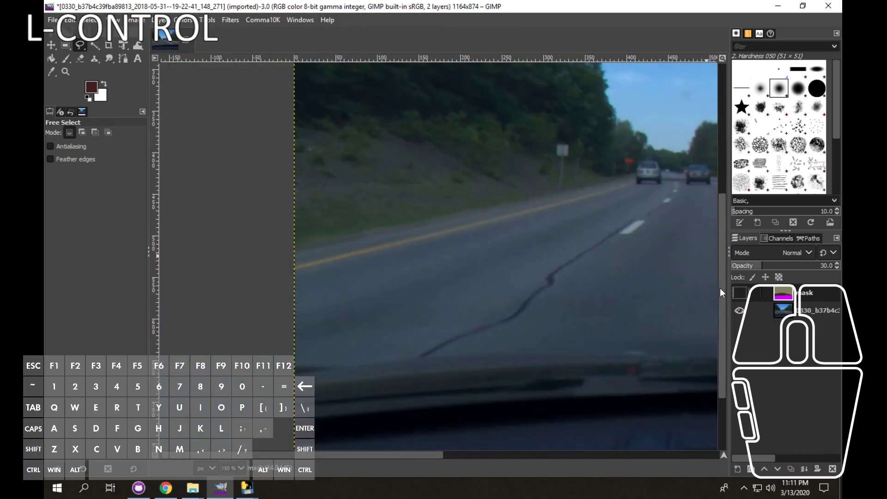
scroll(473, 260, "up", 2)
scroll(474, 260, "down", 1)
left_click(739, 292)
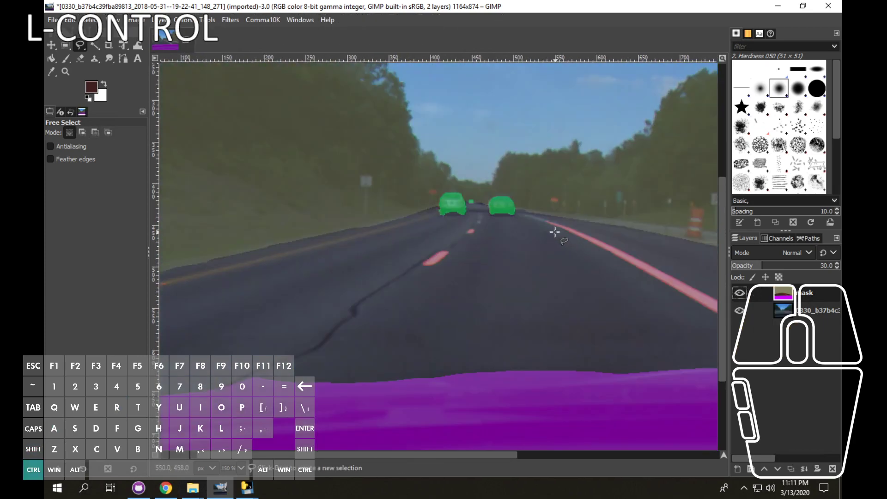
scroll(413, 224, "up", 4)
scroll(418, 306, "up", 3)
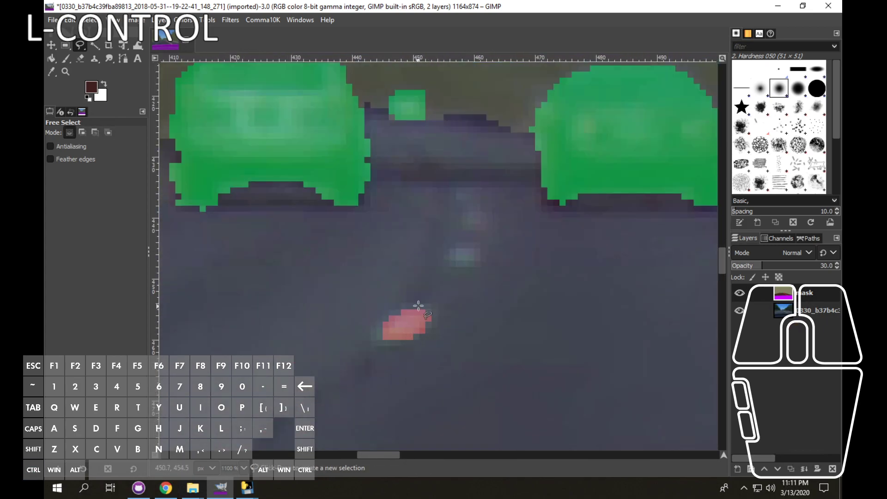
left_click(401, 306)
mouse_move(380, 324)
left_mouse_down()
mouse_move(378, 341)
mouse_move(392, 344)
left_mouse_up()
left_click_drag(400, 341, 407, 340)
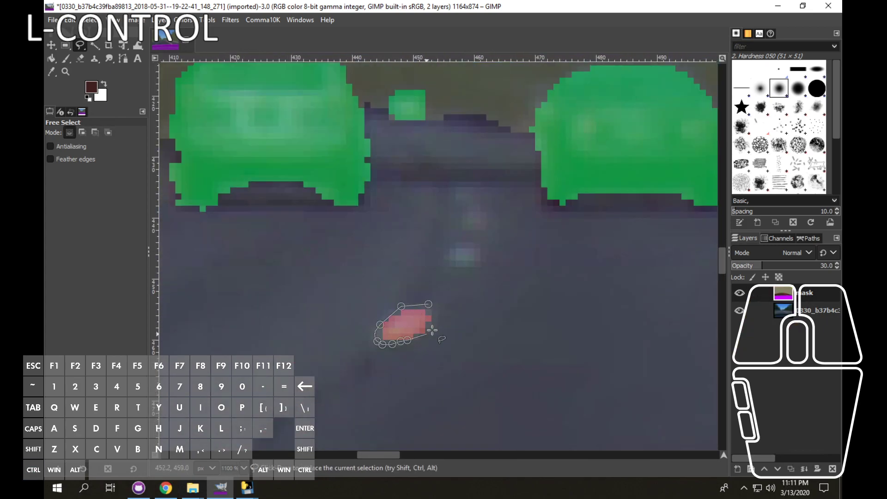
left_click(433, 308)
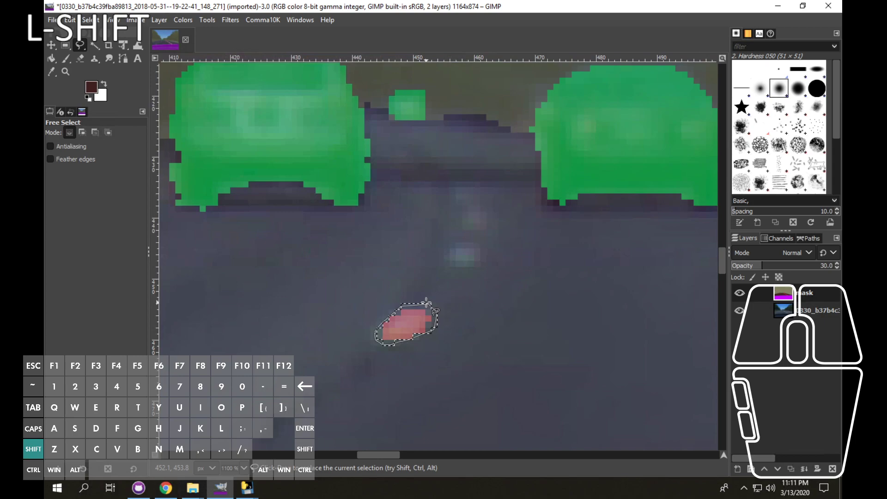
key("shift+2")
key("ctrl+shift+a")
Outline the small unmasked center dash just beyond the refilled one and fill it as lane marking
left_click(465, 245)
left_click(460, 267)
left_click(468, 264)
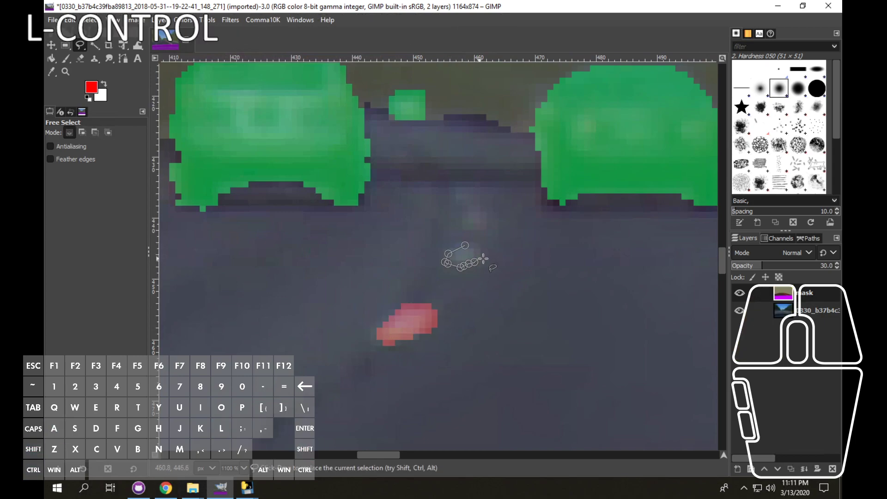
left_click(465, 245)
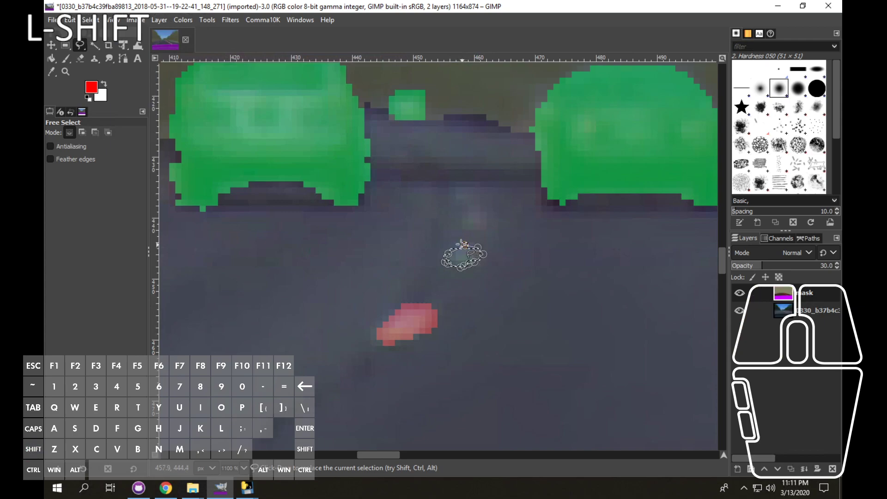
key("shift+l")
key("ctrl+shift+a")
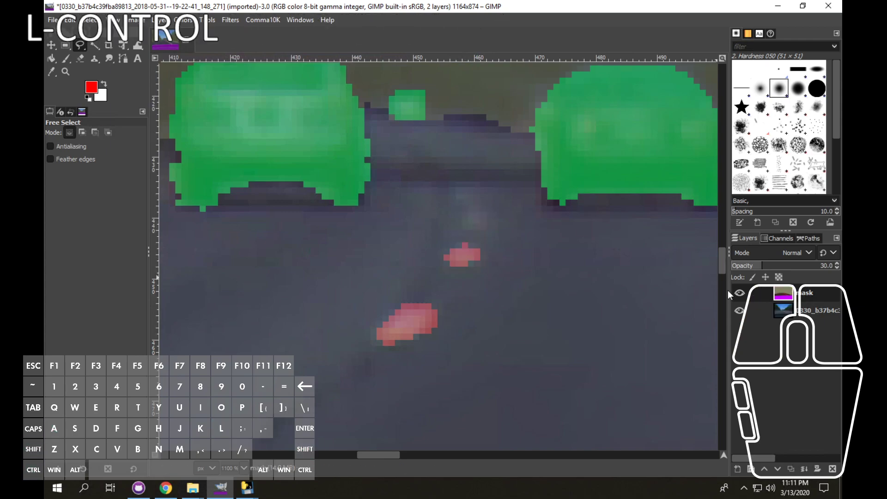
Hide the mask layer, outline the faint third dash between the two cars on the photo, and fill it as lane marking
left_click(739, 292)
scroll(511, 204, "down", 2)
scroll(477, 214, "up", 1)
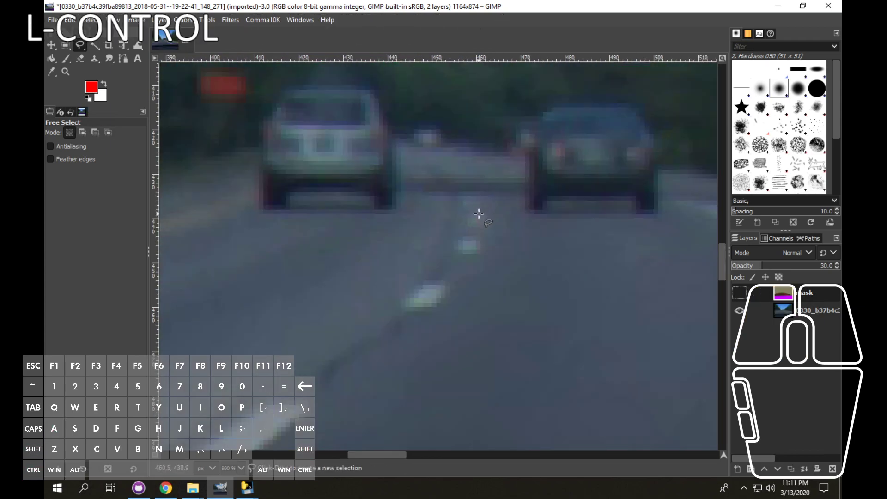
left_click(483, 218)
key("shift+l")
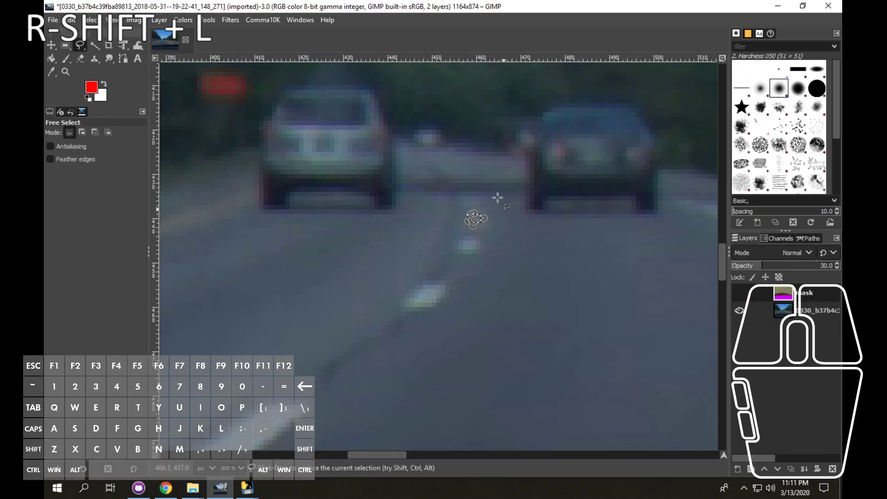
Outline the farthest, tiny center dash between the two cars with the mask visible and fill it as lane marking
scroll(473, 200, "up", 3)
left_click_drag(438, 207, 464, 207)
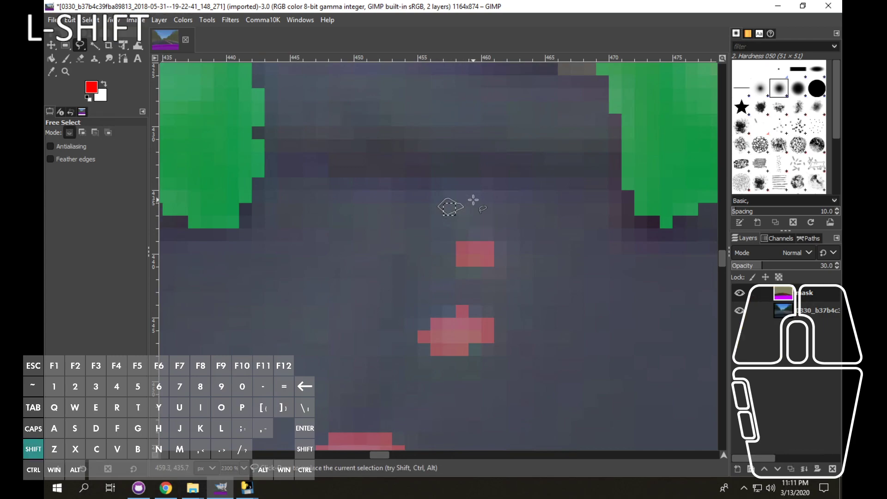
scroll(472, 199, "down", 4)
Outline the unmasked distant part of the right edge line, from the red marking toward the right car
scroll(473, 223, "right", 4)
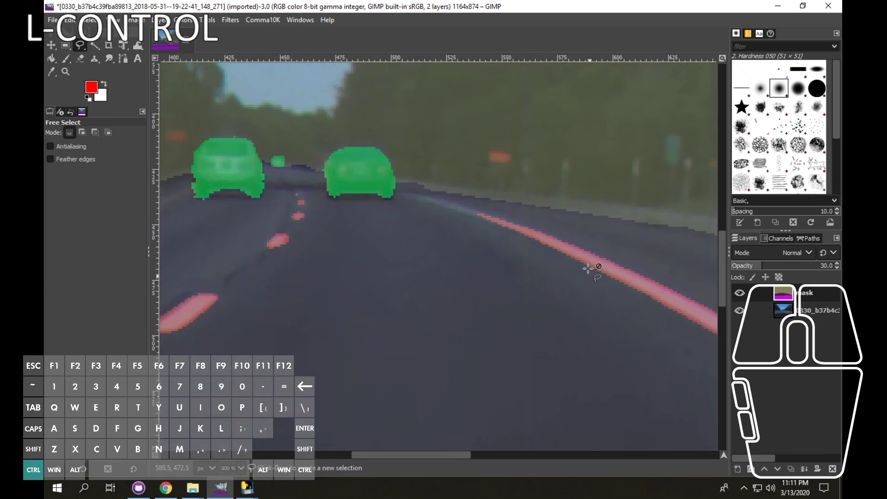
scroll(509, 225, "up", 3)
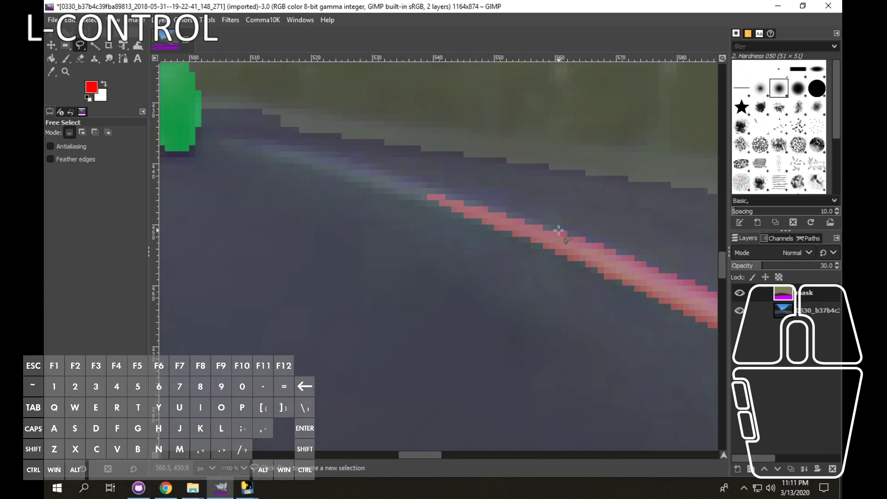
left_click(364, 167)
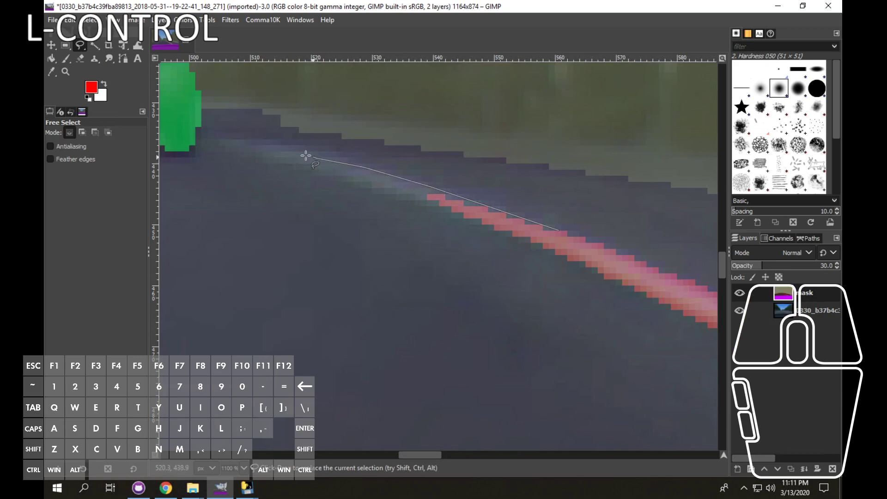
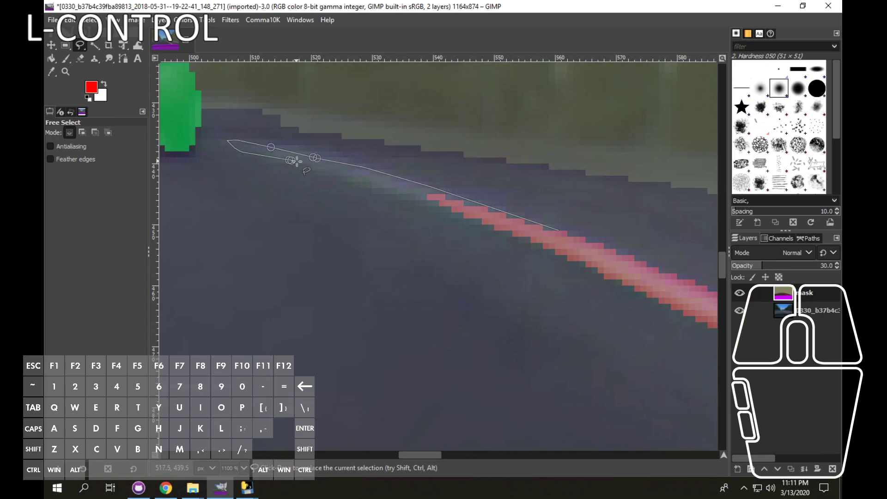
Redo the lower side of the distant right edge line's outline, close it at the red marking, fill it as lane marking and deselect
key("BackSpace")
left_click(258, 153)
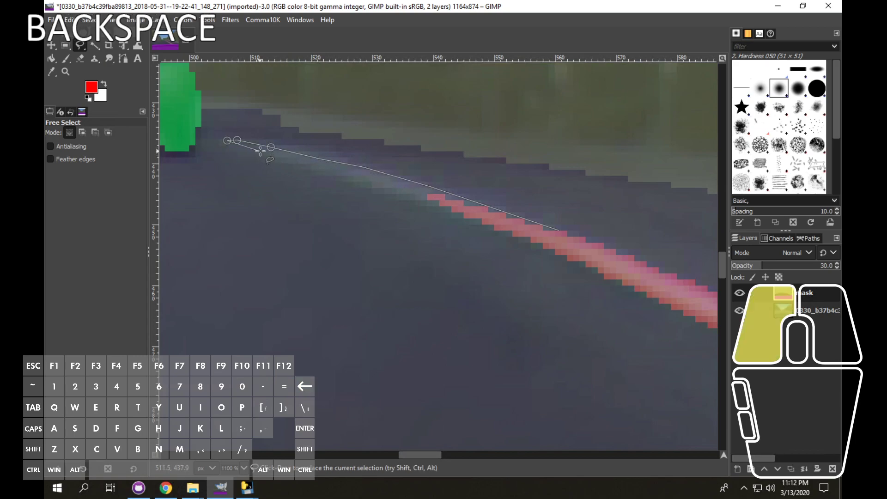
left_click(399, 190)
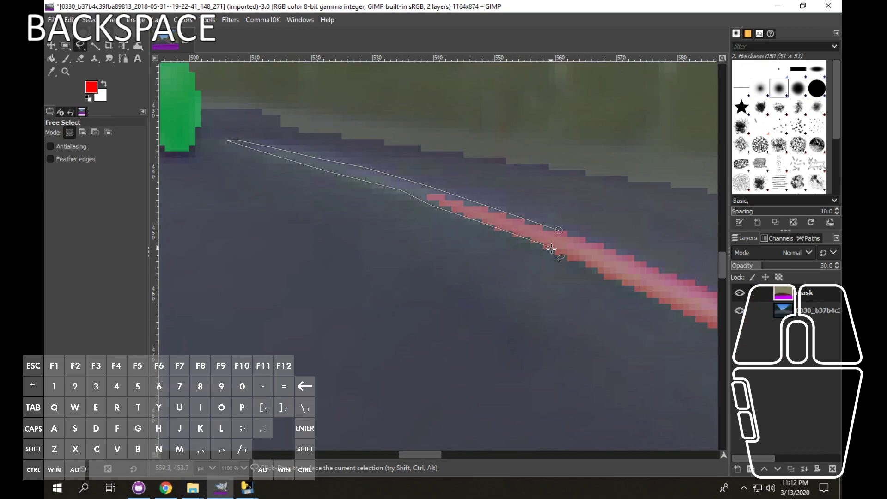
left_click(558, 230)
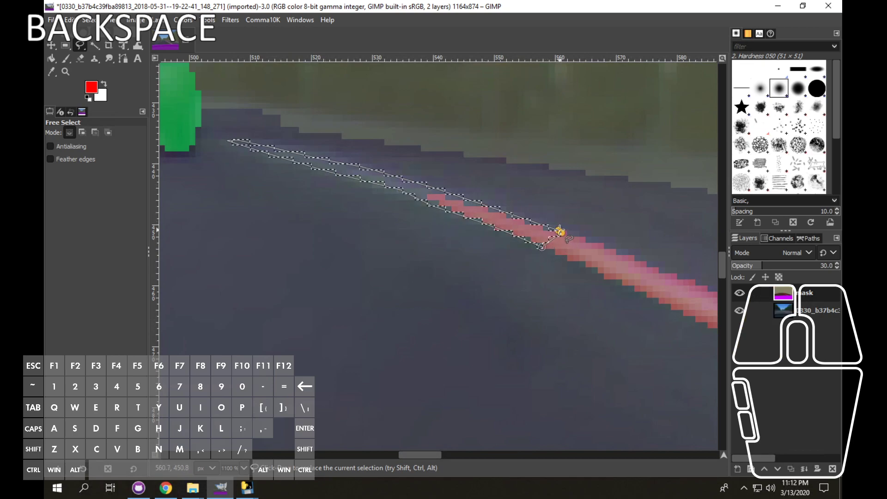
key("shift+l")
key("ctrl+shift+a")
Compare the yellow left edge line on the photo with its mask by switching the mask layer's visibility
scroll(549, 220, "down", 5)
left_click_drag(594, 271, 317, 210)
left_click_drag(454, 250, 560, 264)
left_click_drag(394, 278, 678, 279)
left_click_drag(572, 301, 710, 289)
left_click(740, 297)
left_click(740, 298)
left_click(741, 297)
left_click(741, 298)
left_click(740, 298)
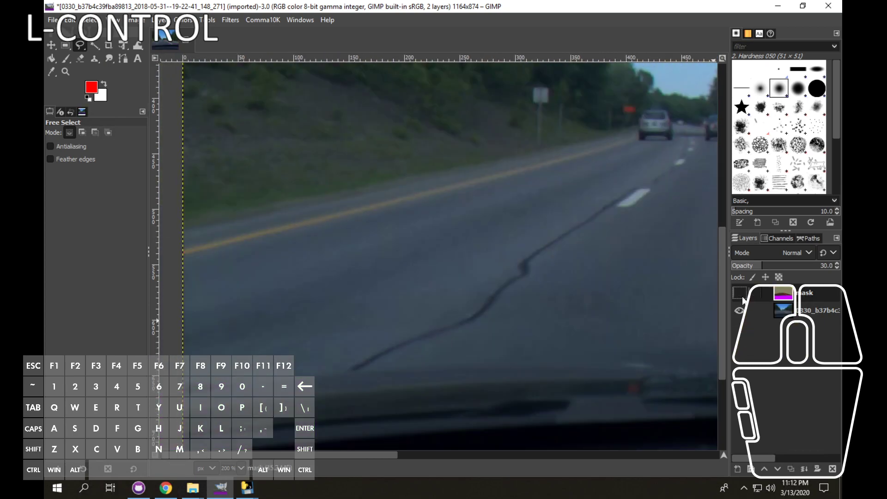
left_click(740, 298)
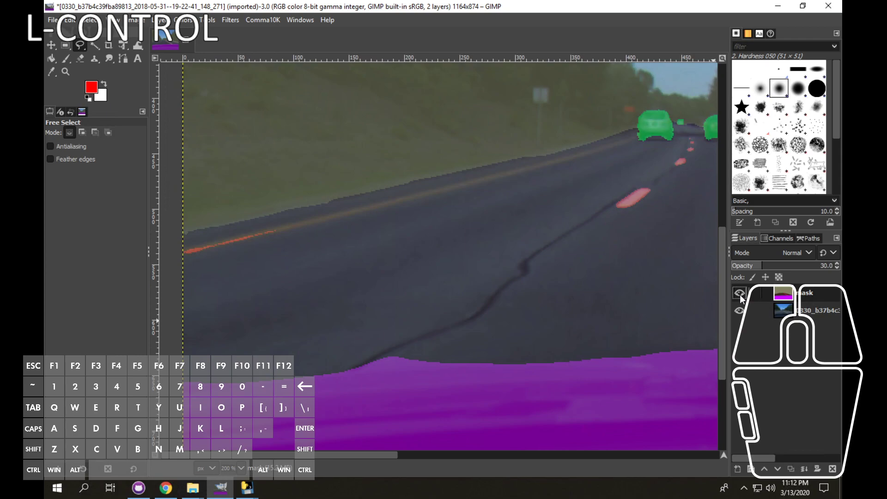
Hide the mask layer and trace the yellow left edge line's upper side from the left car to beyond the image's left border
left_click(740, 298)
scroll(595, 159, "up", 2)
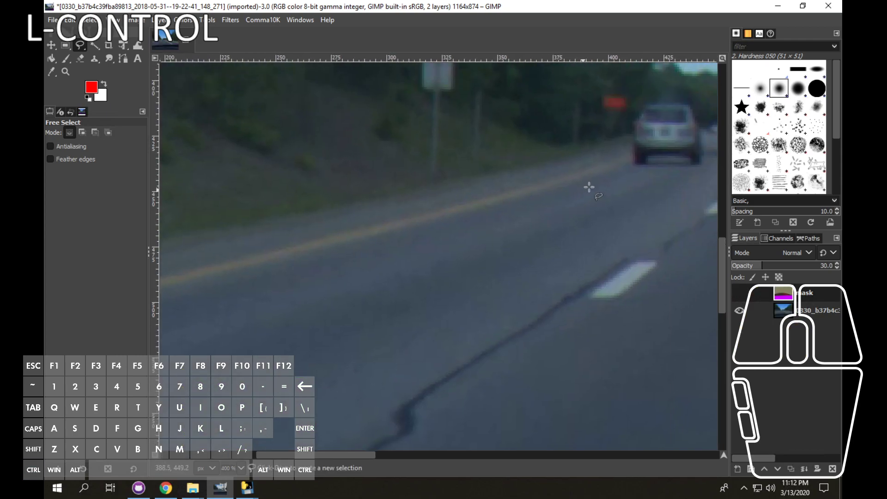
scroll(588, 188, "up", 2)
left_click(740, 292)
left_click(739, 292)
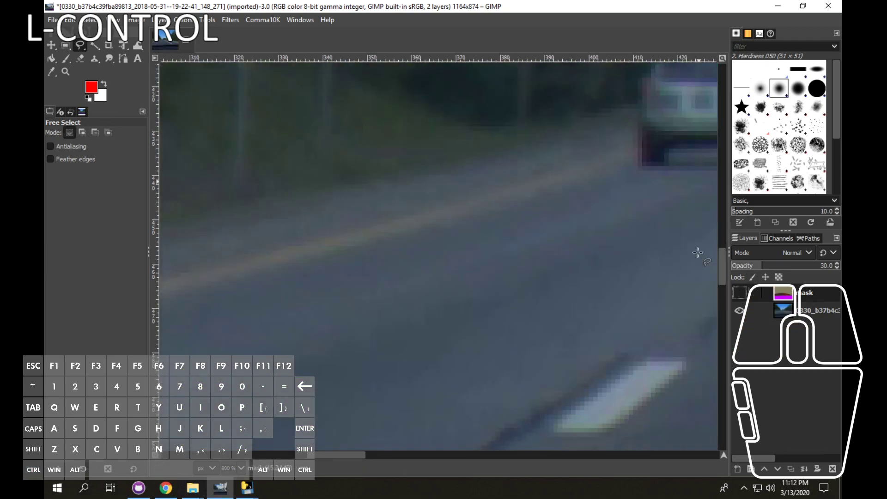
left_click(637, 146)
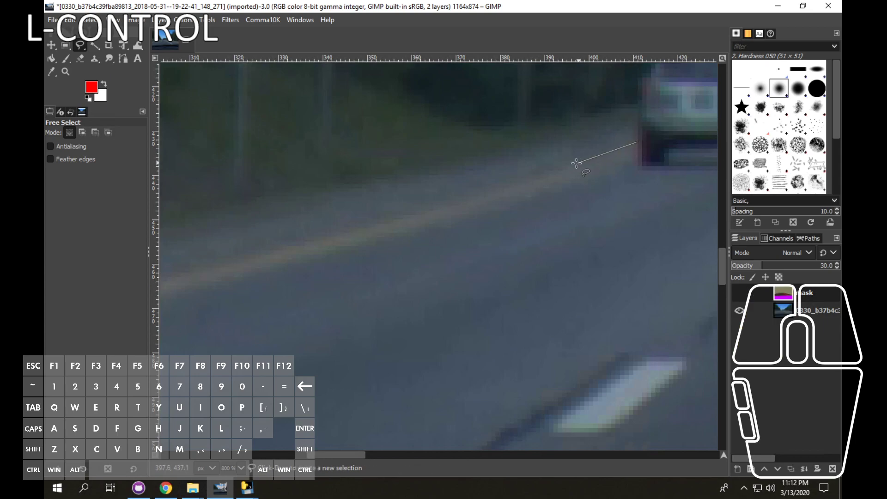
scroll(564, 170, "down", 4)
left_click_drag(373, 224, 521, 199)
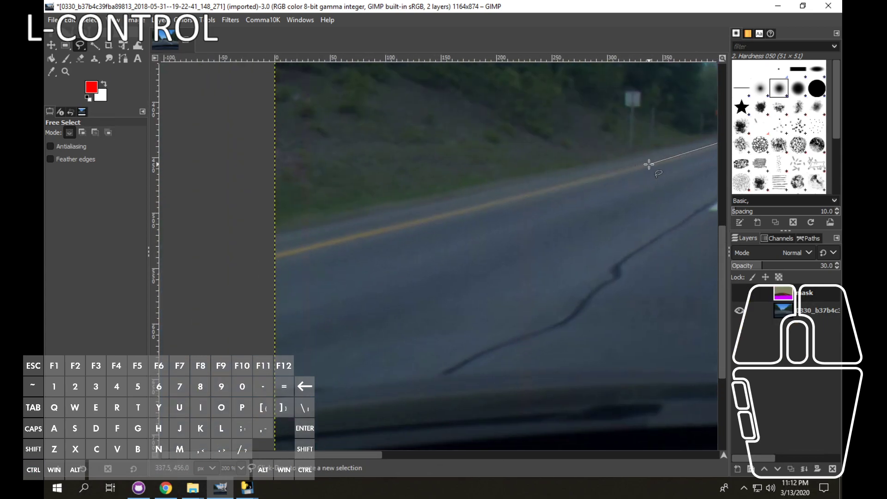
left_click(647, 162)
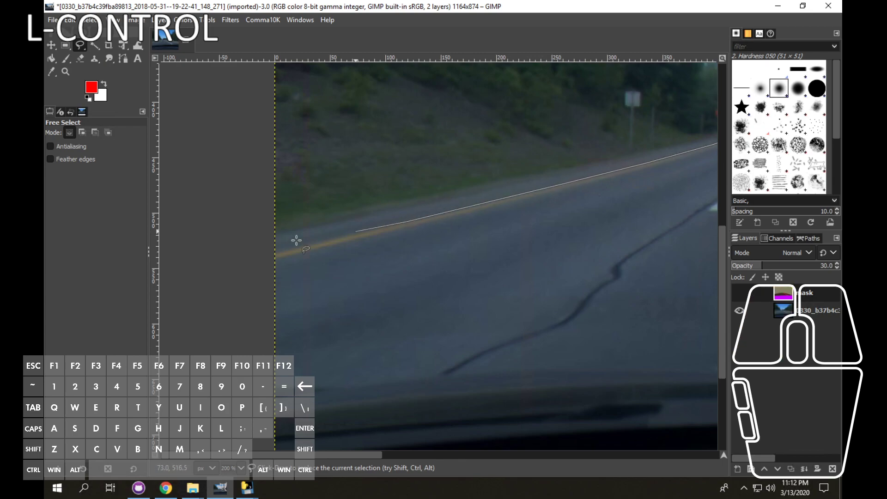
left_click(224, 264)
Trace the yellow line's lower side back to the left car, close the outline, fill it as lane marking and deselect
scroll(234, 262, "up", 6)
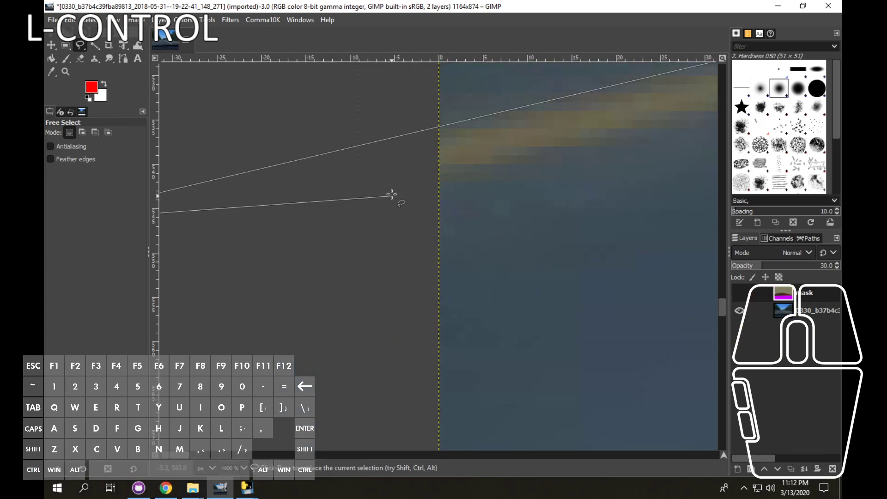
left_click(434, 181)
scroll(553, 154, "down", 4)
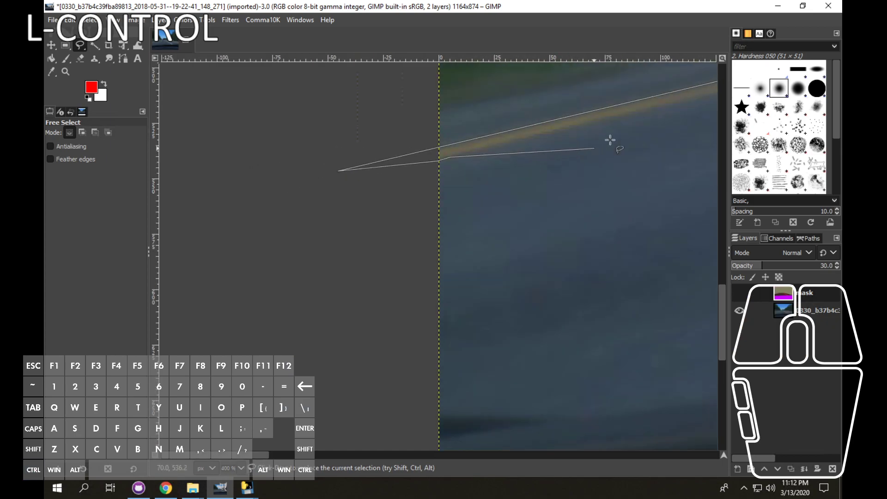
left_click(501, 280)
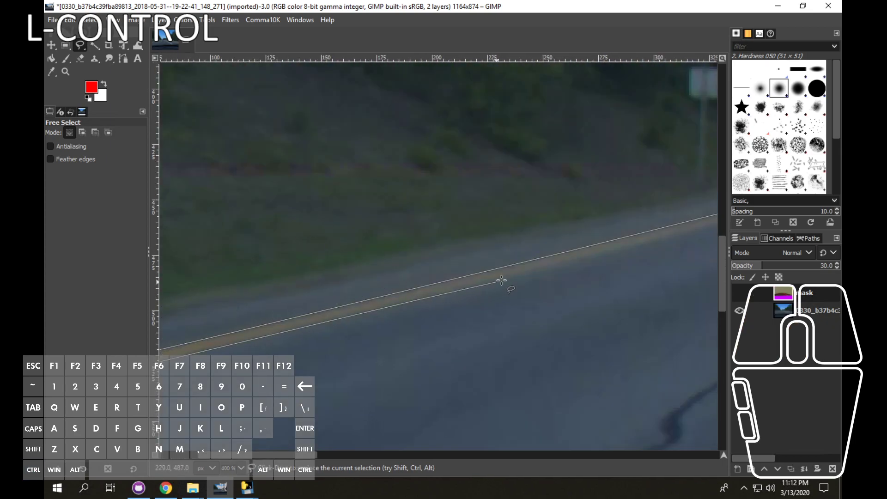
left_click_drag(688, 229, 321, 323)
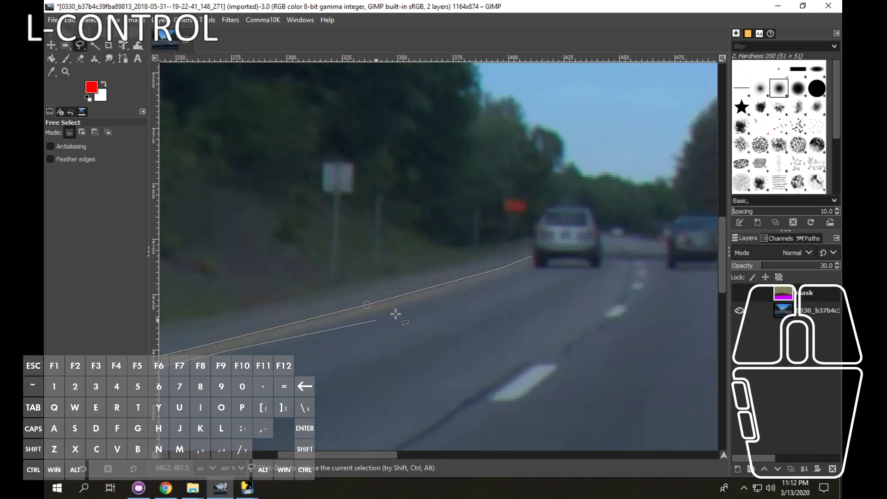
left_click(401, 303)
left_click(498, 277)
left_click(534, 256)
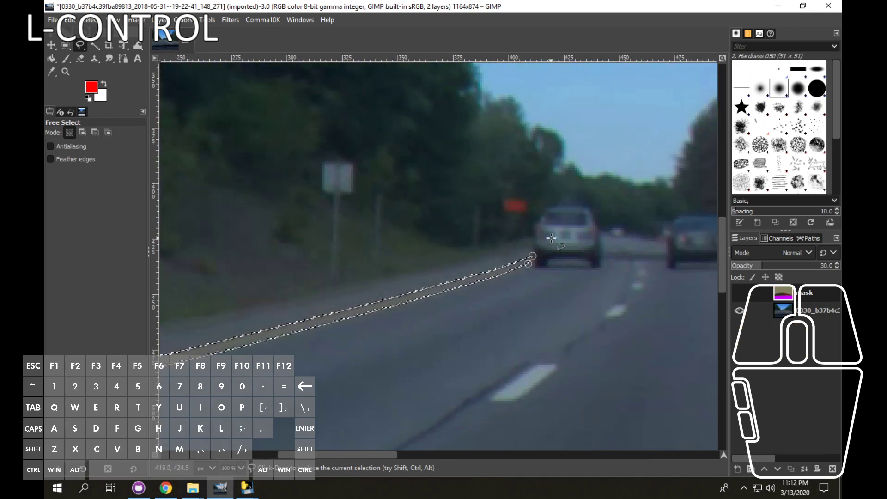
key("shift+l")
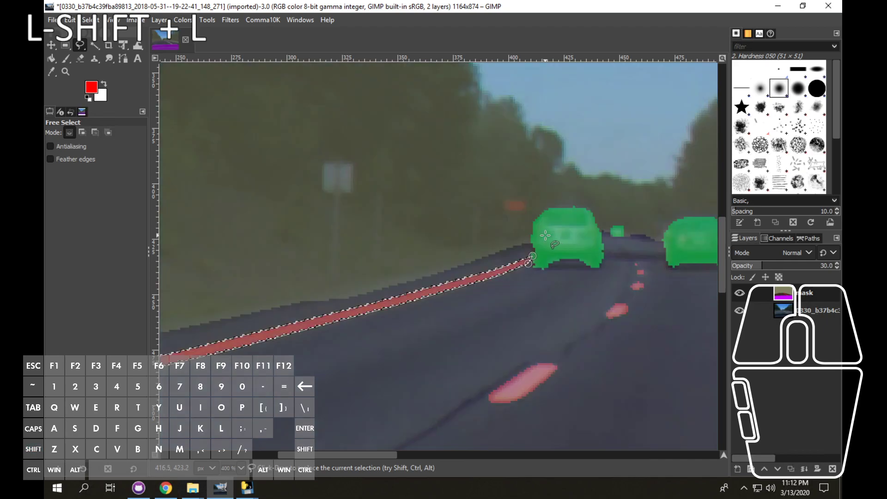
key("ctrl+shift+a")
Outline the notched lower-left edge of the left car, fill it as movable and deselect
scroll(542, 246, "up", 4)
left_click(501, 205)
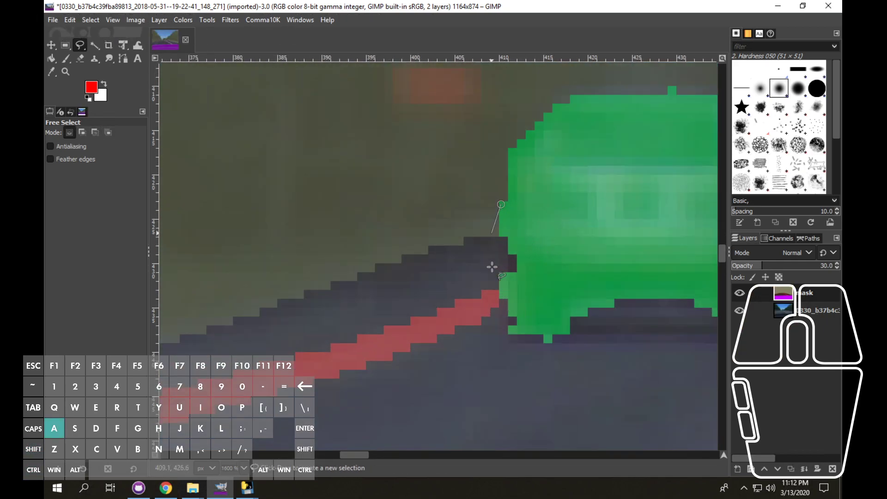
left_click(508, 329)
mouse_move(601, 264)
left_mouse_down()
mouse_move(616, 202)
mouse_move(557, 194)
mouse_move(541, 203)
left_mouse_up()
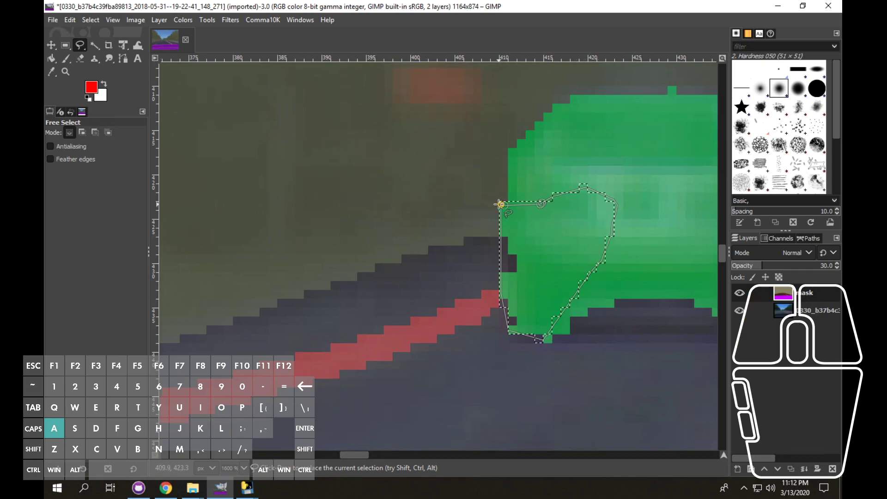
key("shift+m")
key("ctrl+shift+a")
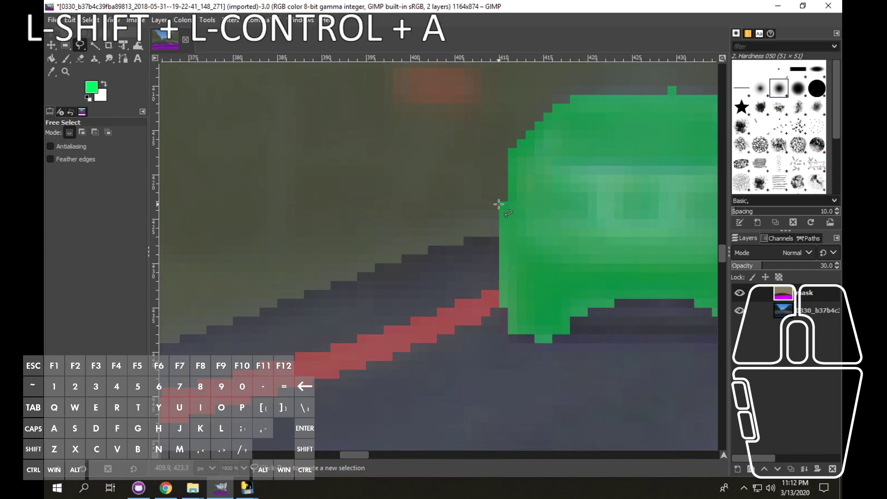
Hide the mask layer and start tracing the boundary between road and dashboard from the image's left border
scroll(498, 204, "down", 6)
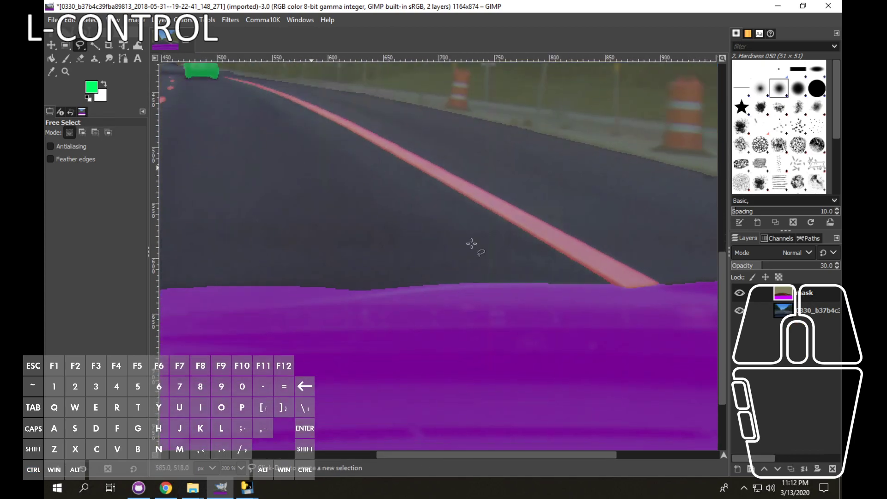
scroll(564, 275, "down", 2)
left_click_drag(629, 262, 491, 390)
left_click_drag(320, 401, 669, 333)
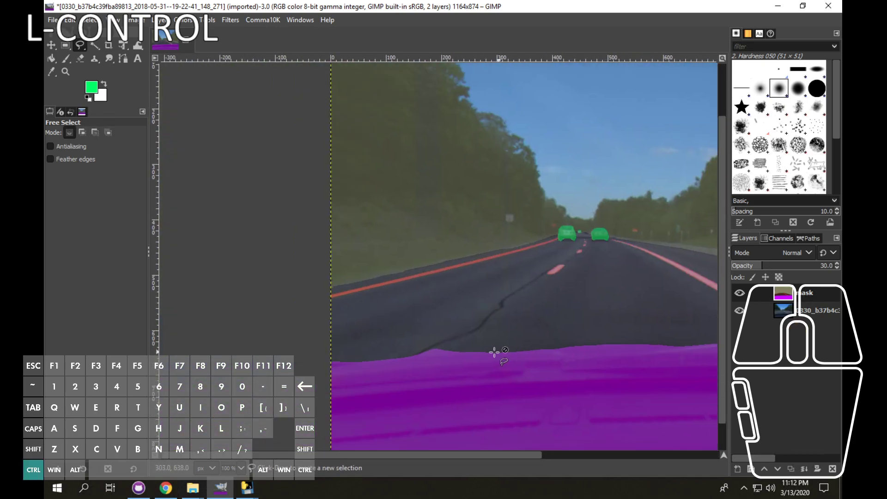
scroll(496, 354, "up", 4)
left_click(740, 293)
scroll(655, 291, "down", 4)
scroll(323, 326, "up", 3)
left_click(409, 320)
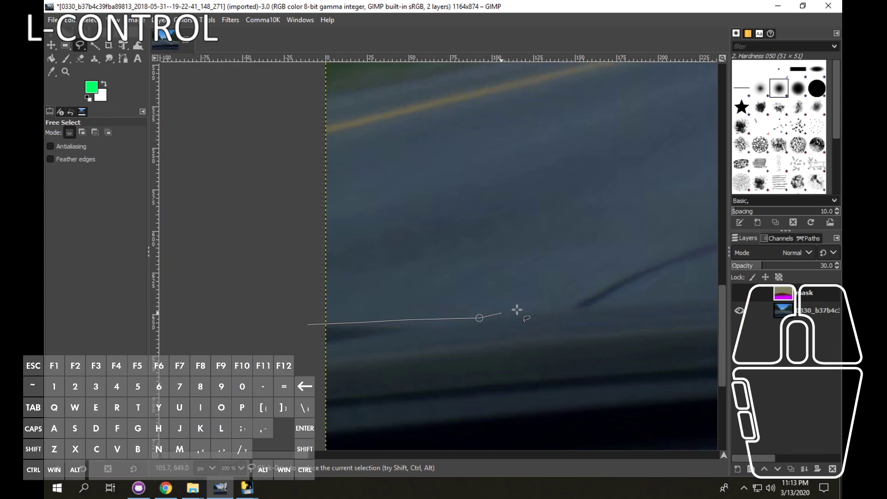
scroll(578, 271, "right", 5)
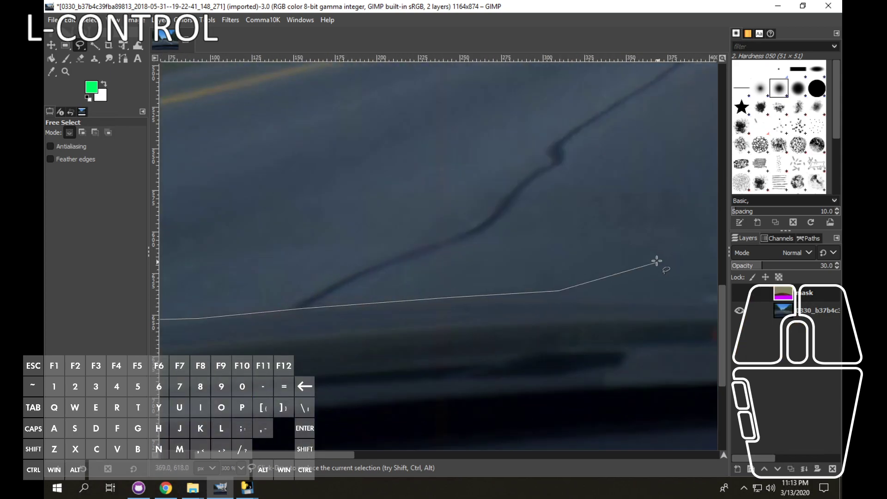
scroll(379, 258, "down", 4)
scroll(388, 258, "up", 2)
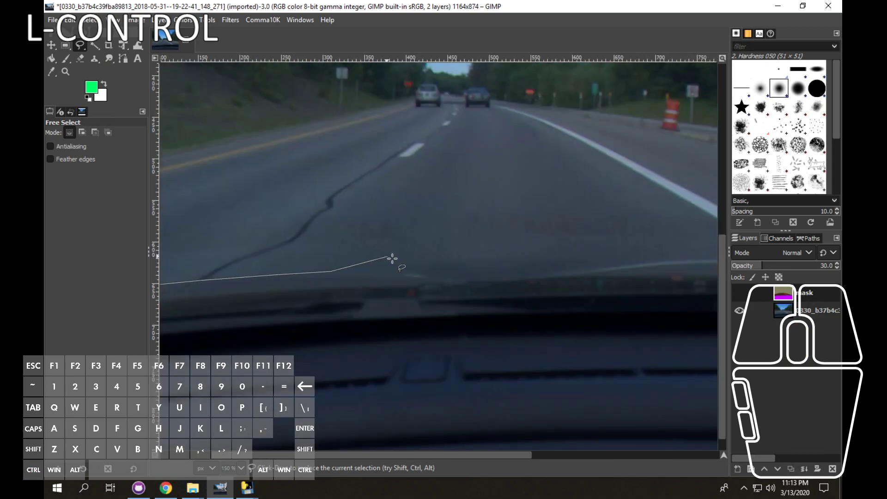
Remove the misplaced last outline point and continue the boundary just above the dashboard toward the white right edge line
scroll(508, 240, "left", 3)
key("BackSpace")
left_click(432, 270)
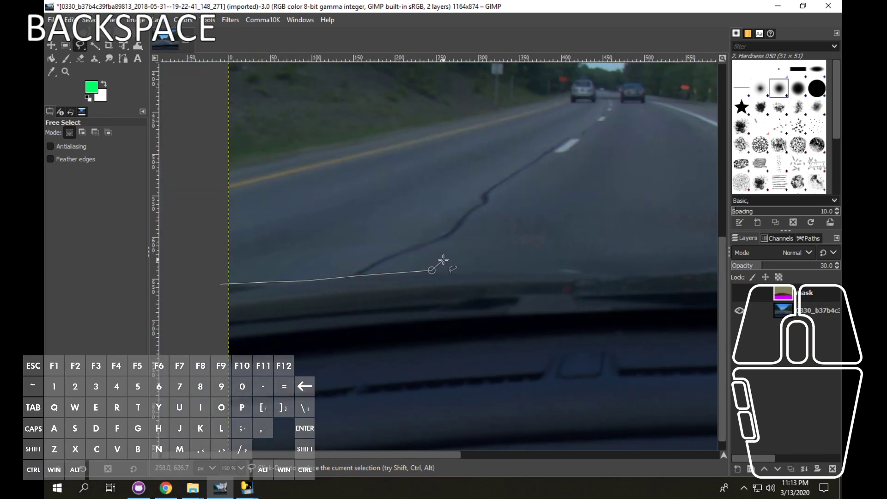
left_click(505, 264)
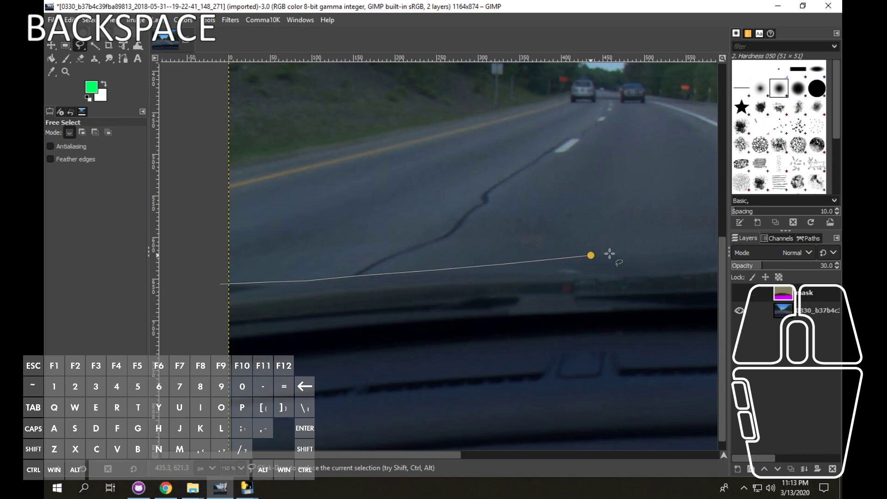
left_click(660, 252)
scroll(555, 256, "right", 7)
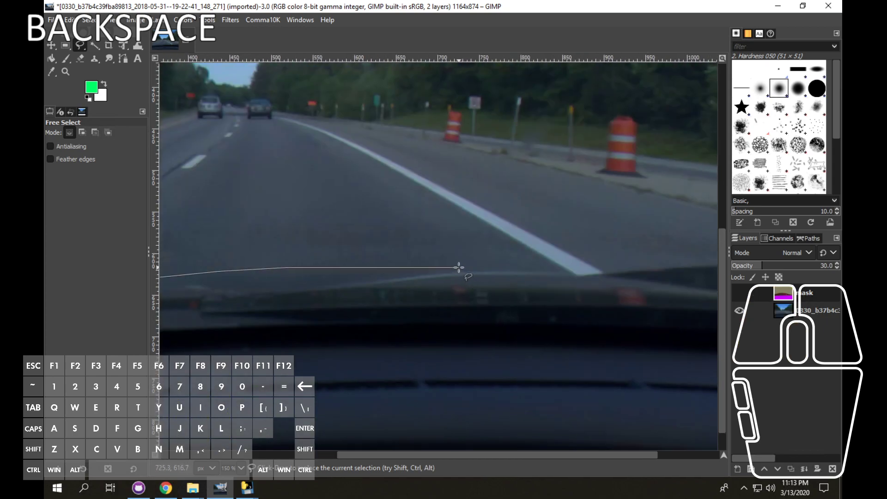
left_click(458, 267)
Run the outline back across the road to the image's left border, close it, fill the strip as road and deselect
scroll(376, 241, "left", 7)
left_click(533, 239)
left_click(439, 241)
left_click(348, 236)
left_click(312, 236)
left_click(245, 241)
left_click(215, 243)
left_click(212, 263)
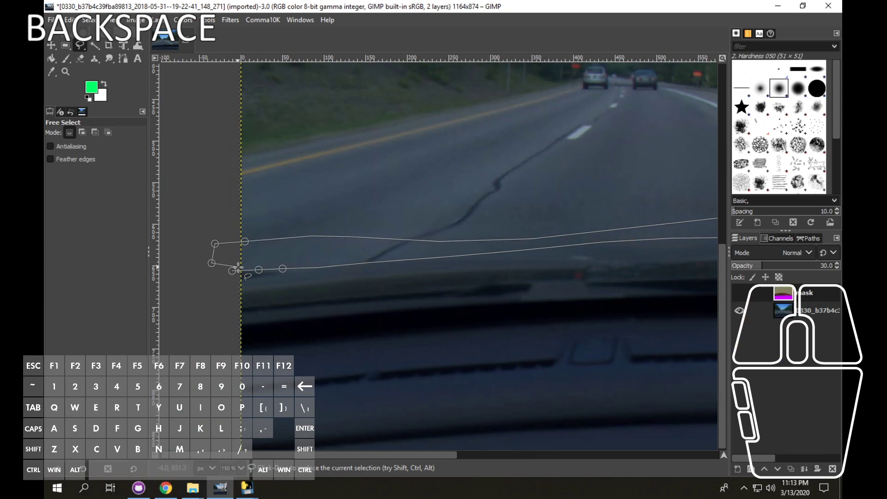
left_click(231, 271)
key("shift+r")
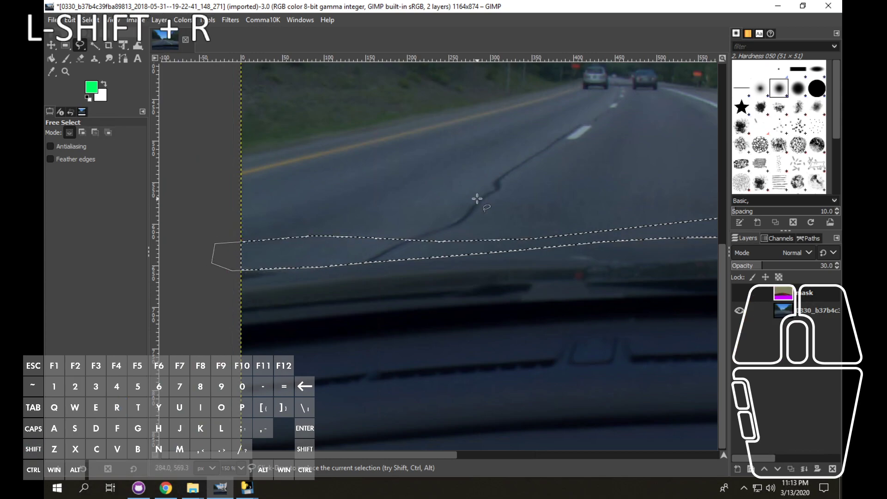
key("ctrl+shift+a")
Inspect the corrected mask along the dashboard boundary, the lane markings and the two cars
scroll(477, 198, "down", 3)
left_click_drag(549, 202, 389, 234)
scroll(388, 234, "up", 2)
scroll(389, 234, "down", 2)
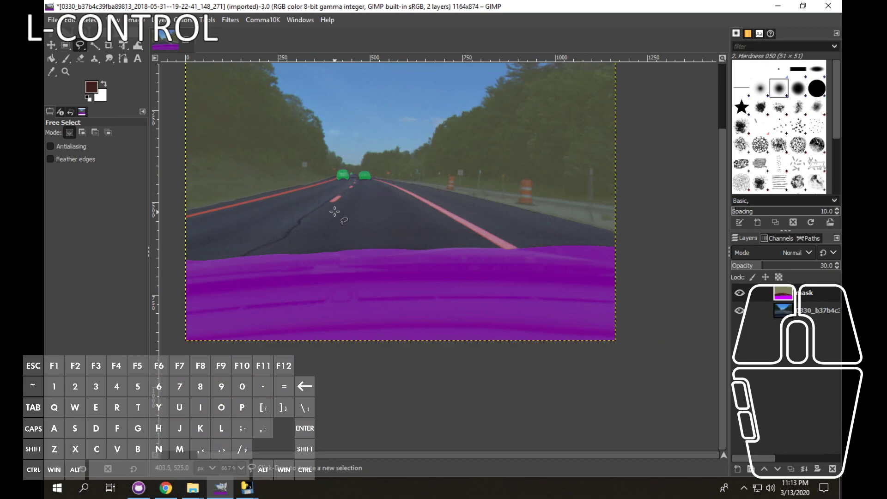
scroll(374, 199, "up", 3)
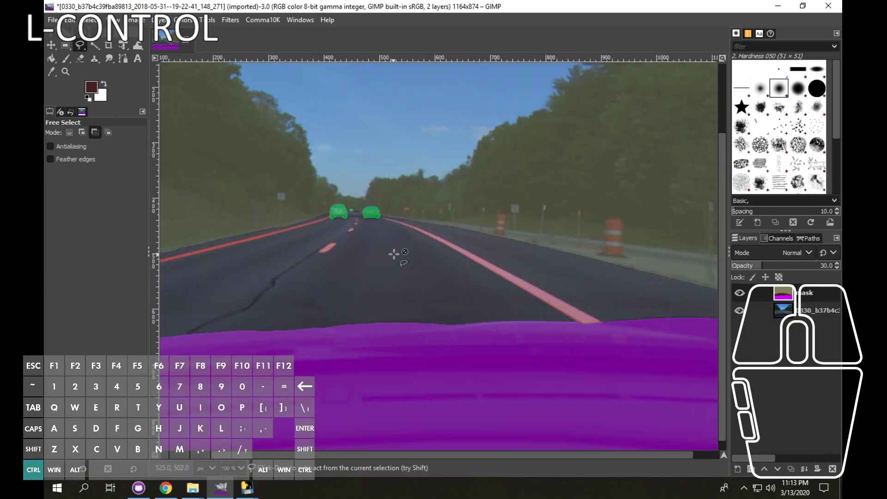
scroll(342, 221, "up", 2)
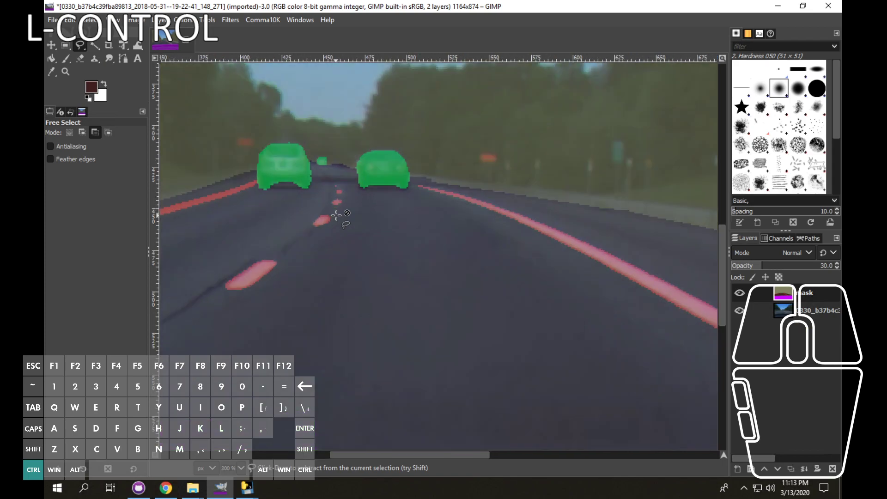
left_click_drag(332, 265, 491, 297)
Save the mask file with the Comma10K commands and switch to the pencil tool page for image 330 in Chrome
left_click(262, 19)
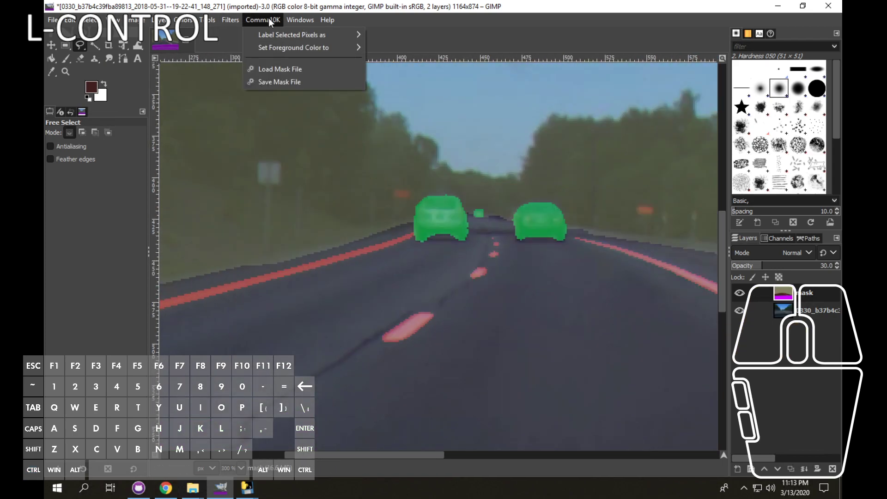
left_click(281, 81)
left_click(166, 487)
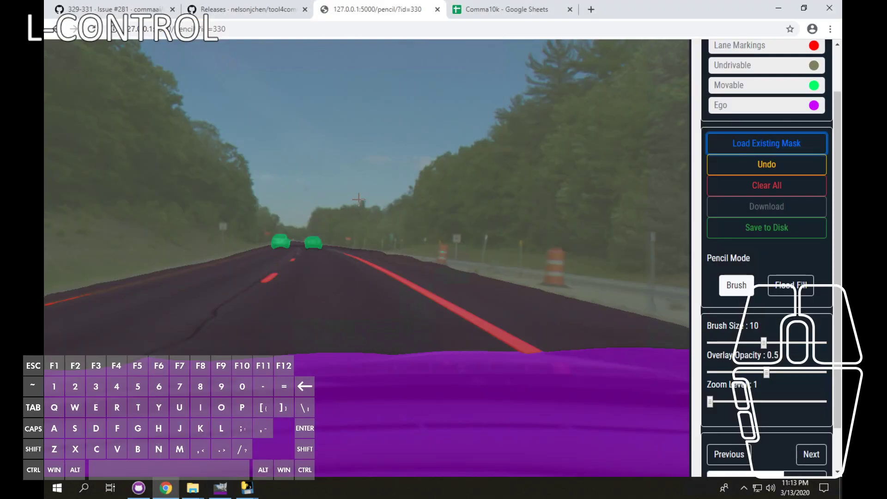
left_click(710, 401)
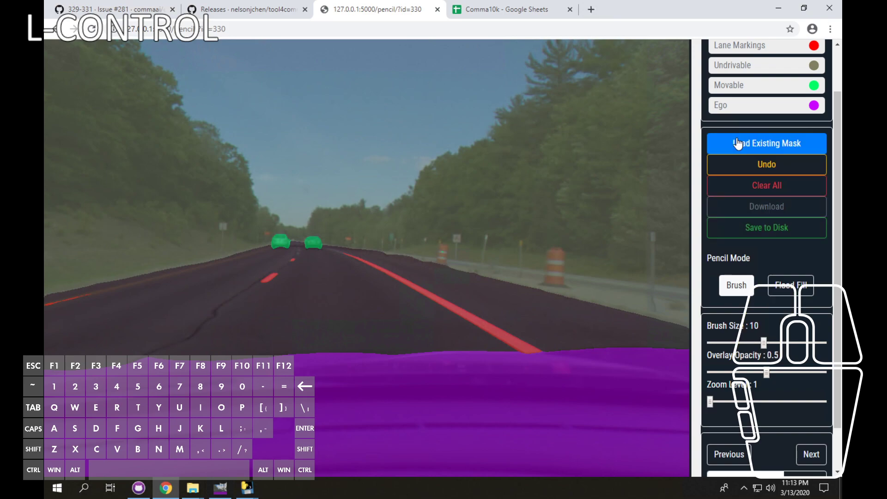
Load image 330's existing mask, reduce the overlay opacity to 0 to compare with the photo, and set it to 0.2
scroll(702, 178, "down", 1)
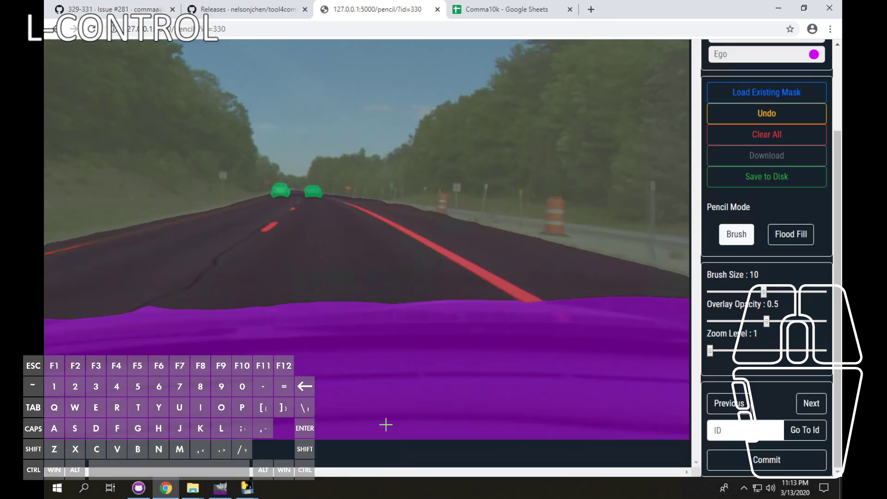
left_click(110, 473)
left_click(764, 100)
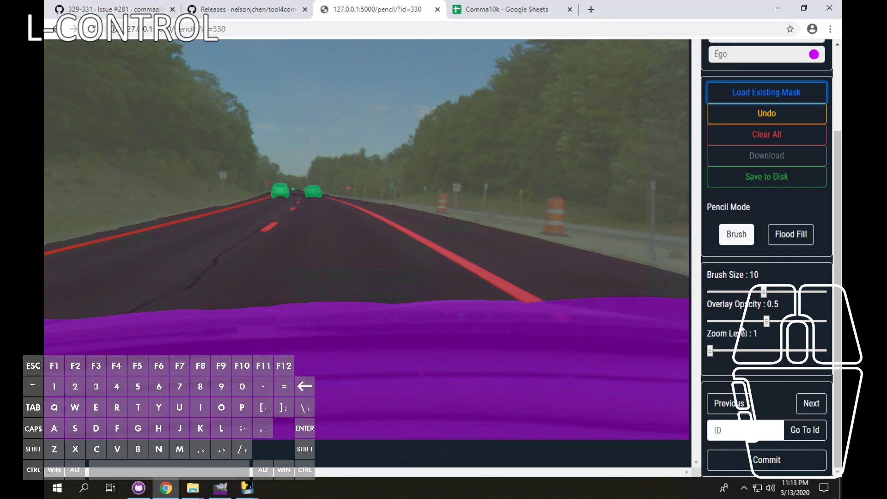
left_click_drag(770, 327, 744, 331)
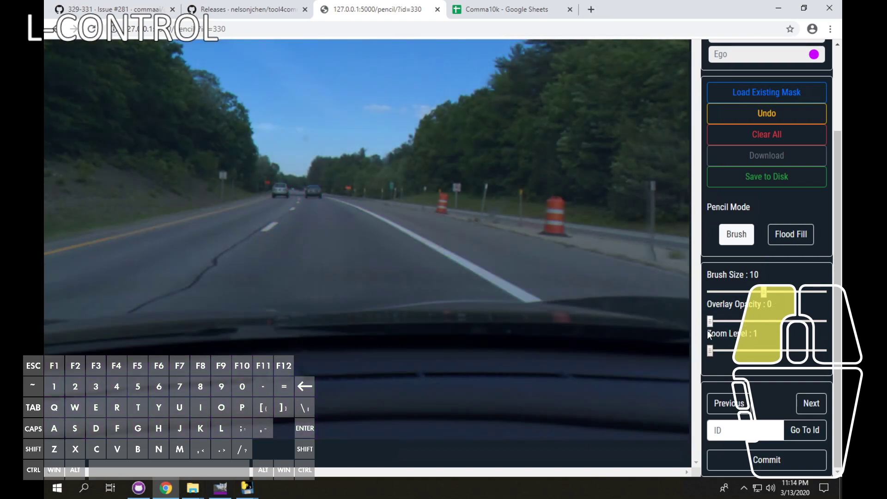
mouse_move(719, 335)
left_mouse_down()
mouse_move(772, 337)
mouse_move(731, 335)
left_mouse_up()
Save image 330's mask to disk and commit it
left_click(749, 185)
left_click(766, 466)
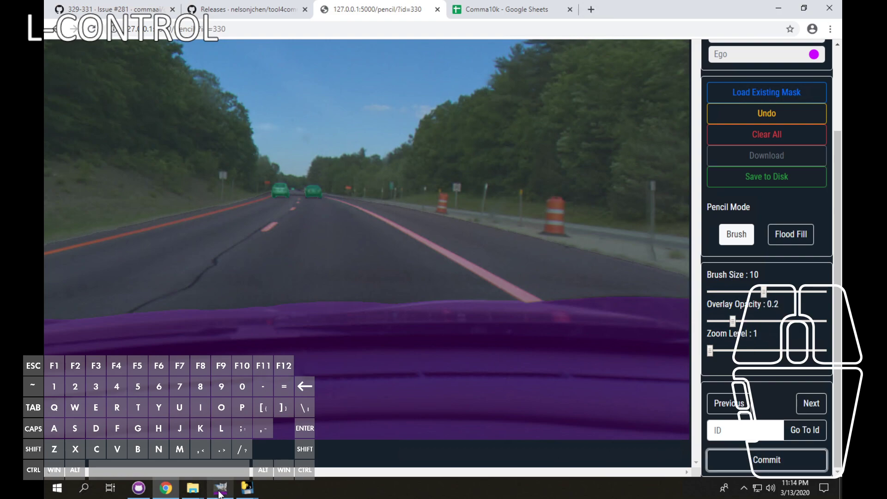
Go to the pencil tool page for image 331 and load its existing mask
left_click_drag(221, 27, 272, 24)
type("1")
key("Return")
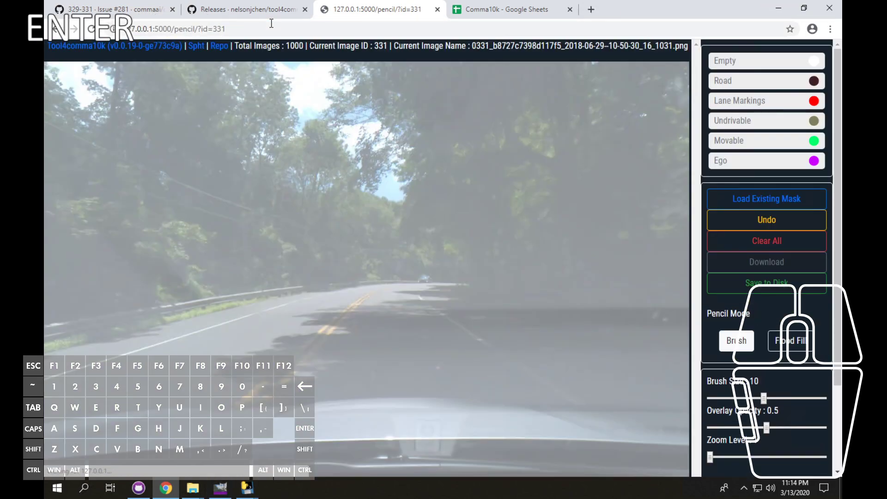
left_click(760, 204)
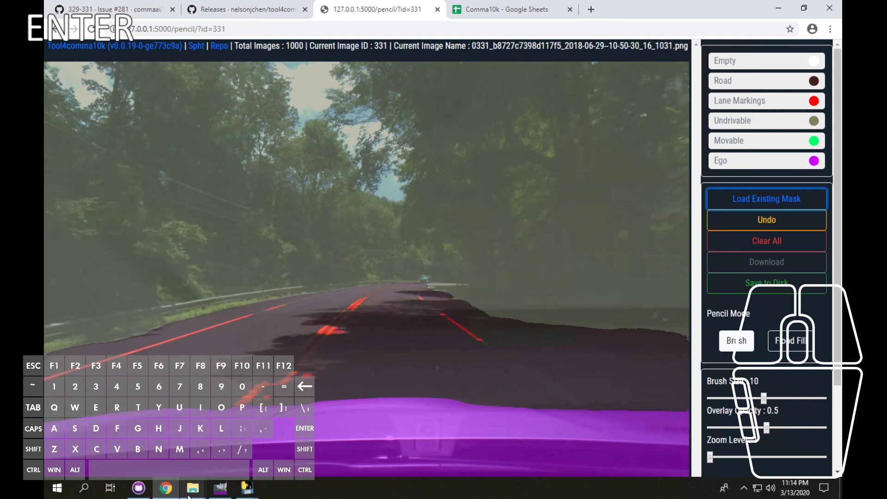
Switch to GIMP and close image 330, discarding the changes
left_click(220, 488)
left_click(187, 40)
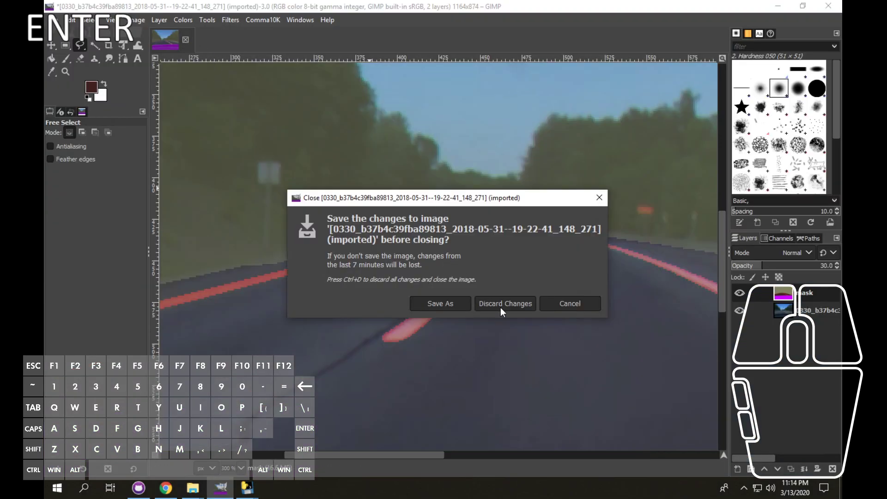
left_click(503, 307)
Open the image file starting with 0331 from the imgs folder in GIMP and load its mask with the Comma10K commands
mouse_move(194, 491)
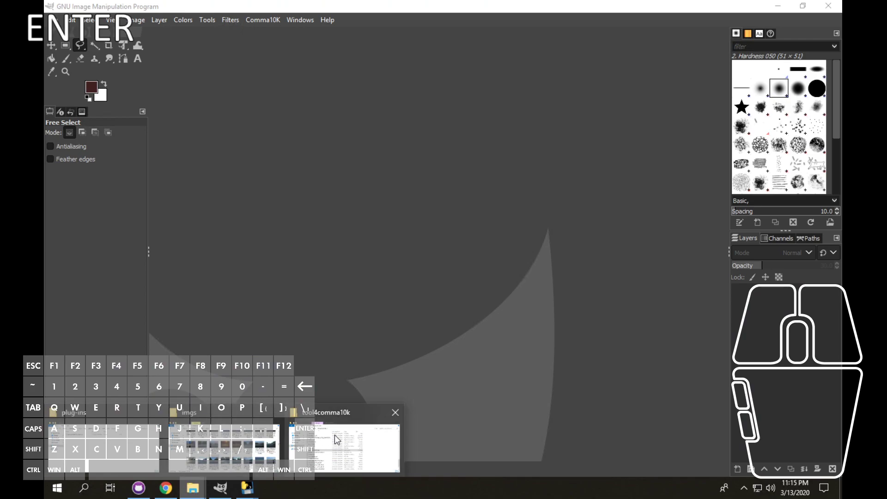
left_click(224, 444)
left_click_drag(425, 370, 375, 118)
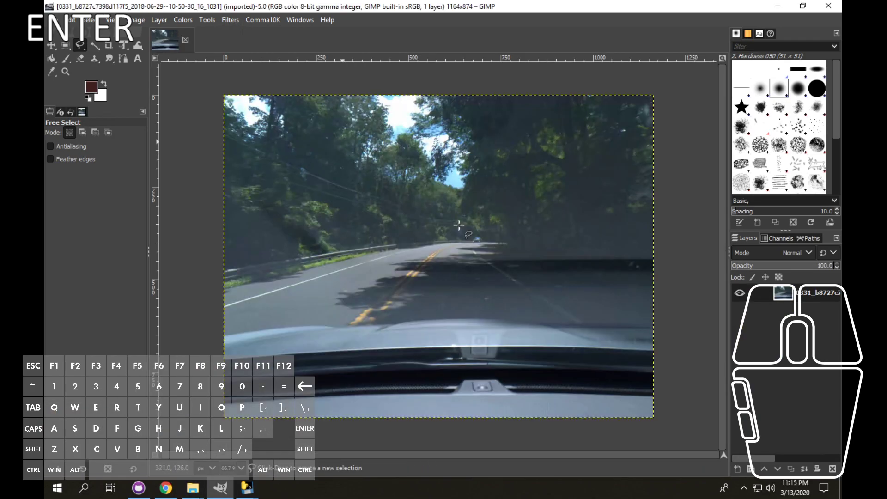
left_click(260, 21)
left_click(292, 77)
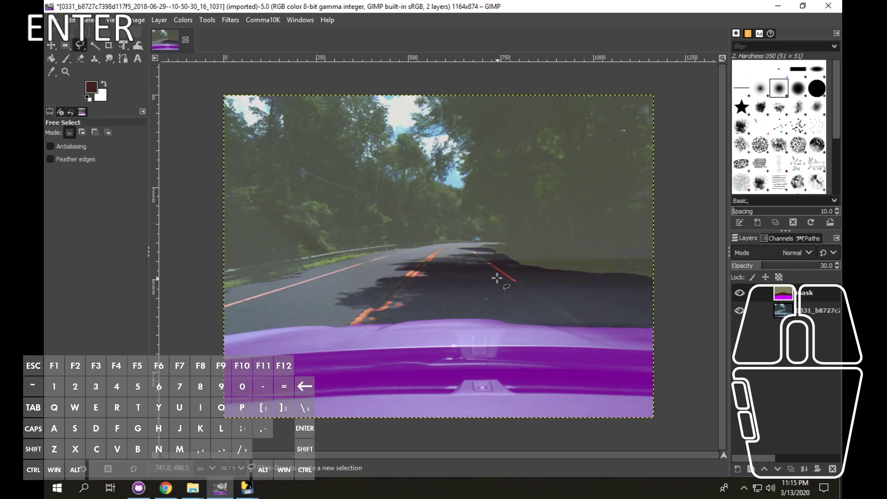
Compare image 331's mask with the photo by repeatedly hiding and showing the mask layer
left_click(737, 293)
left_click(738, 293)
left_click(738, 293)
left_click(738, 293)
left_click(738, 293)
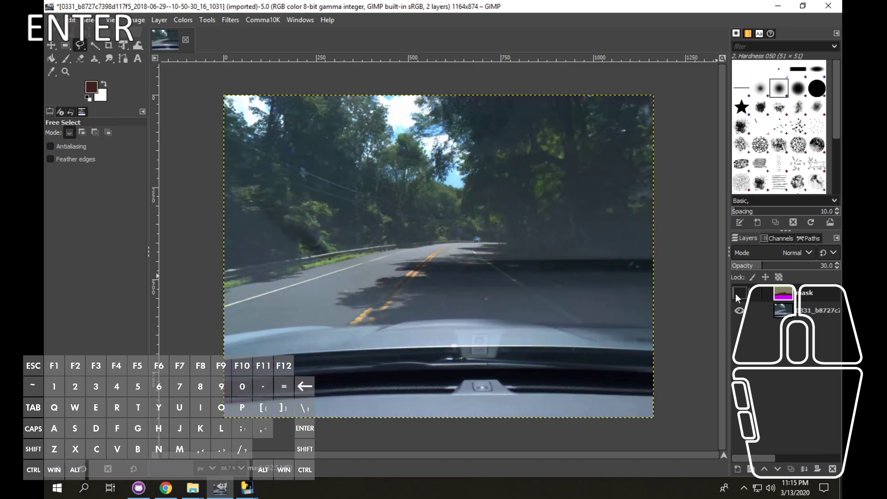
left_click(738, 293)
left_click(737, 293)
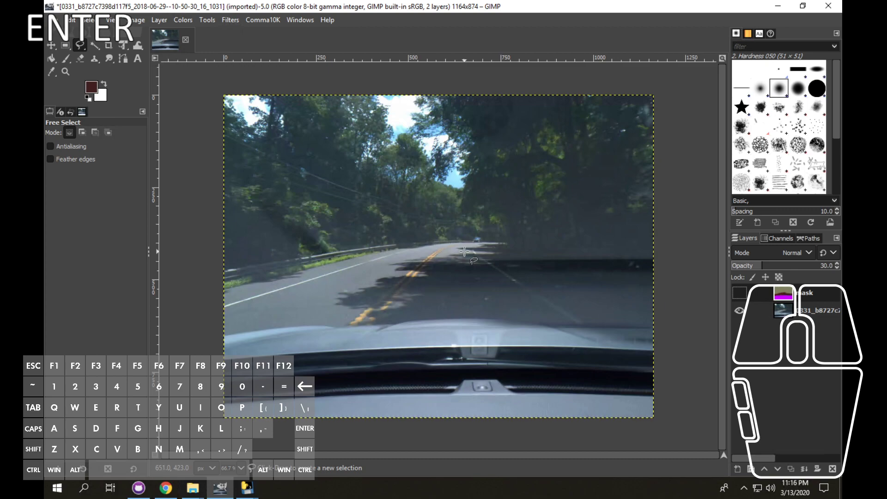
left_click(739, 293)
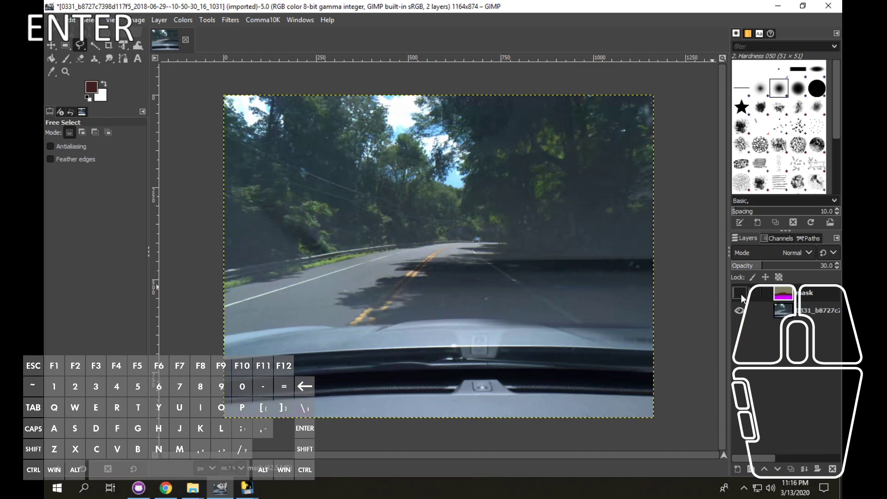
With the mask hidden, start a Free Select outline at the road's far right edge and run it diagonally down the shaded roadside
scroll(534, 277, "up", 1, "ctrl")
left_click_drag(558, 248, 398, 226)
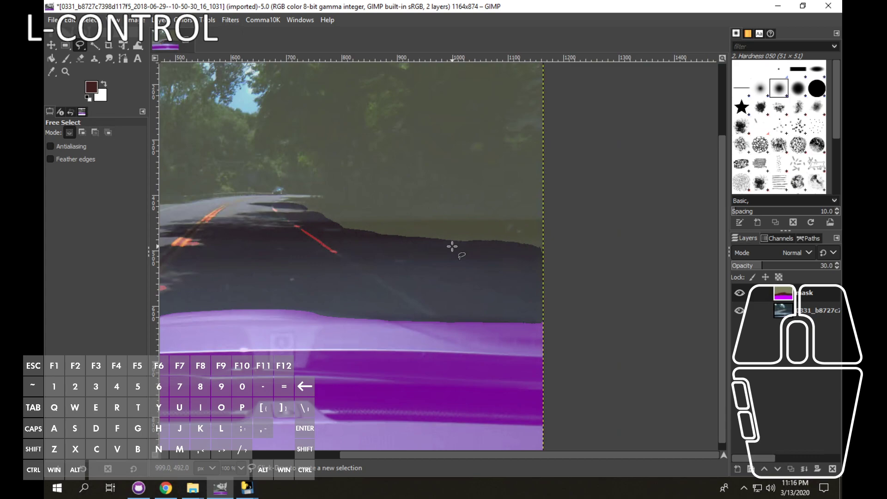
scroll(306, 204, "up", 4, "ctrl")
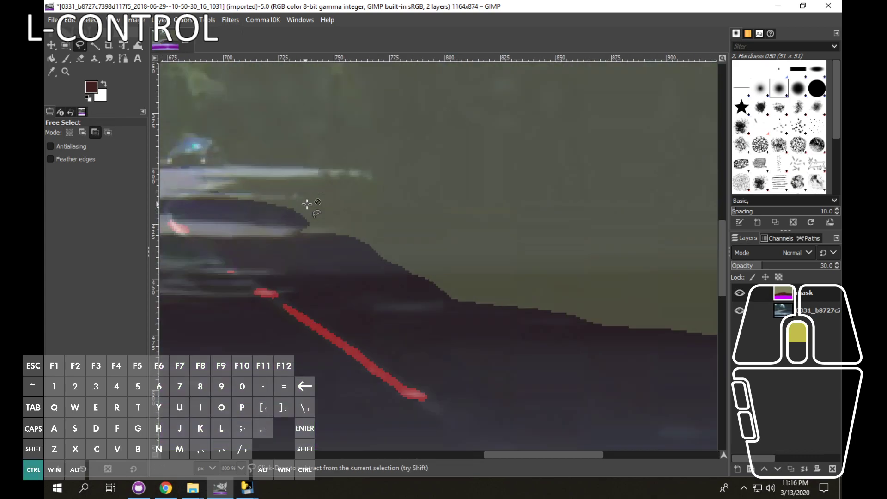
left_click(739, 293)
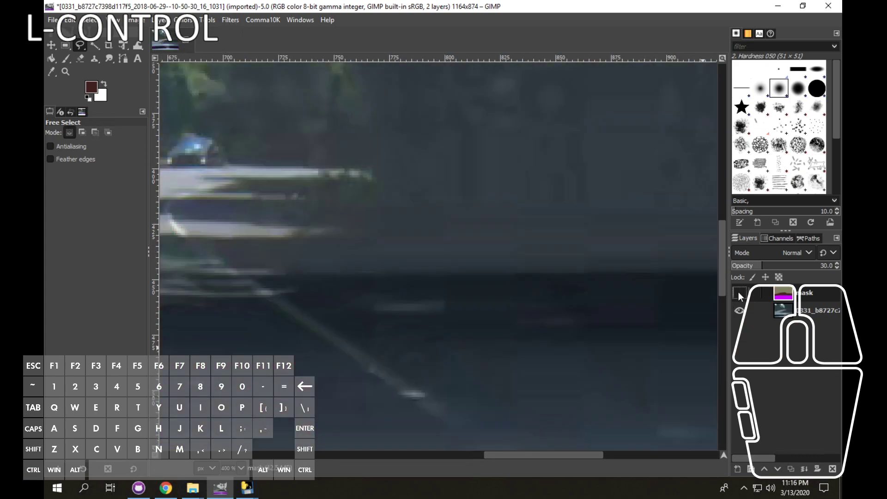
left_click(302, 202)
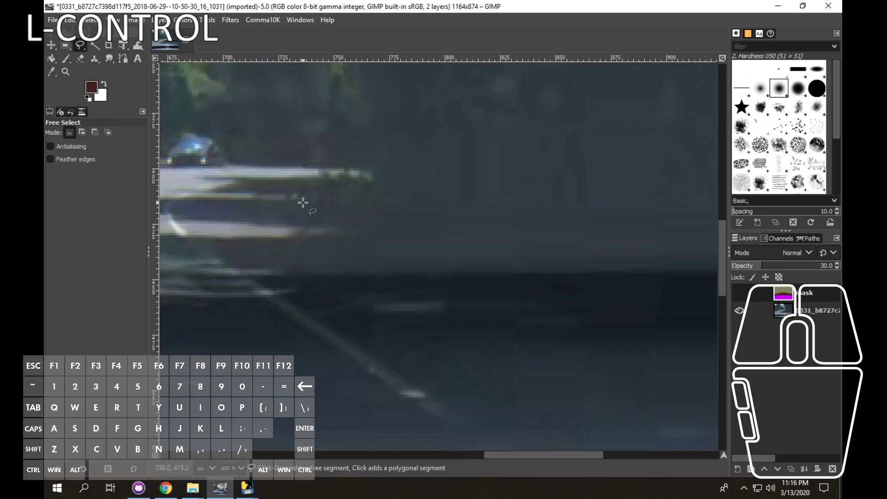
scroll(380, 252, "down", 4, "ctrl")
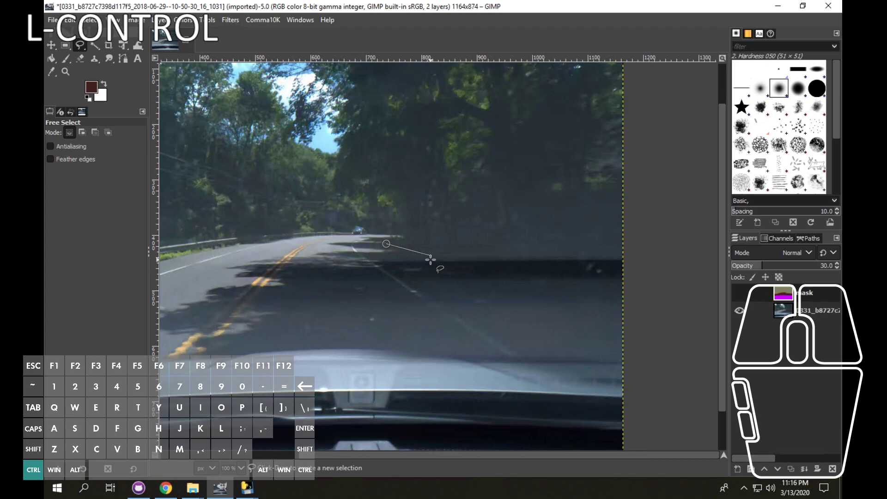
left_click(431, 267)
left_click(522, 315)
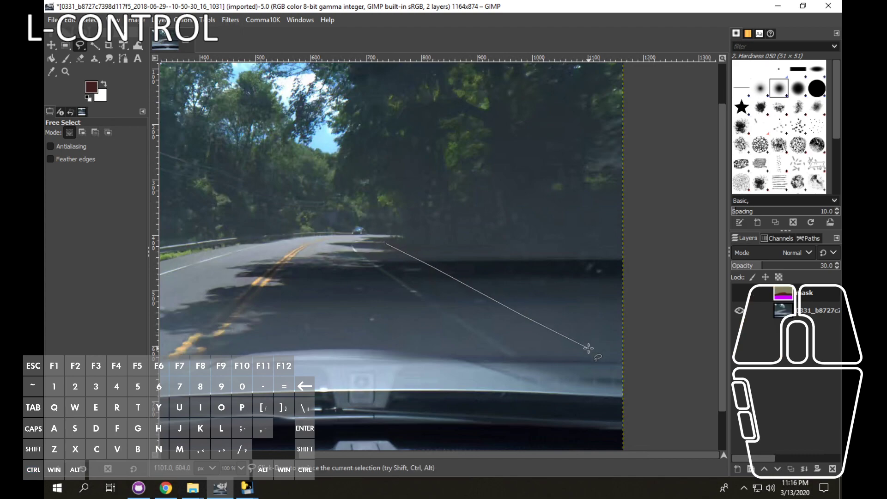
Run the outline past the image's right border and back to its start, fill the enclosed roadside as undrivable and deselect
left_click(588, 348)
left_click(646, 369)
left_click(677, 294)
left_click(661, 238)
left_click(660, 201)
left_click(624, 194)
left_click(530, 217)
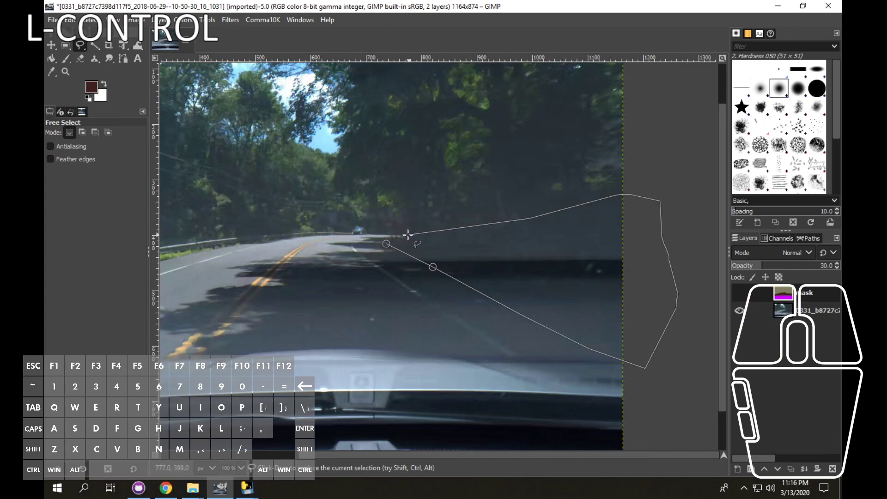
left_click(403, 237)
left_click(392, 237)
left_click(384, 243)
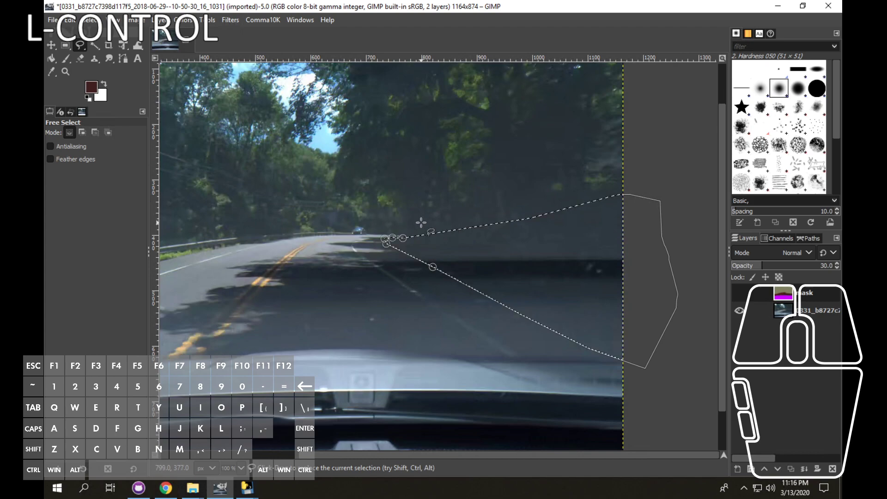
key("shift+u")
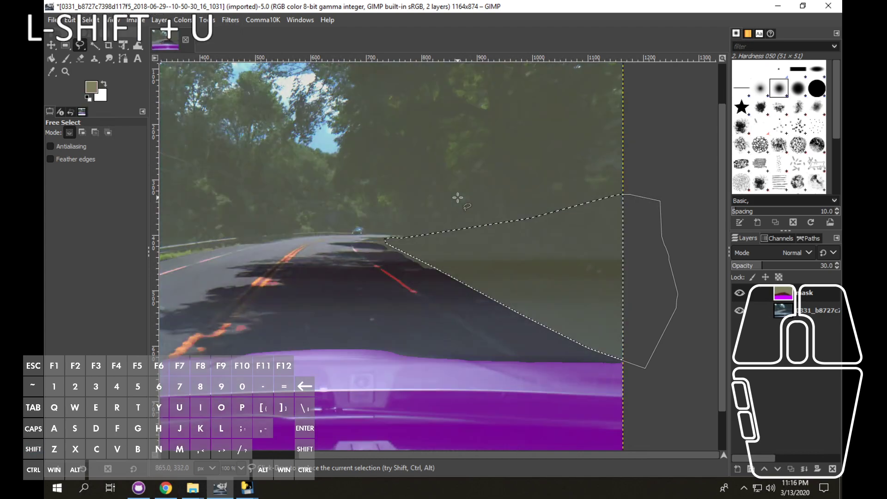
key("ctrl+shift+a")
Compare the mask with the photo around the far bend of the road near the blue car
scroll(426, 212, "up", 2)
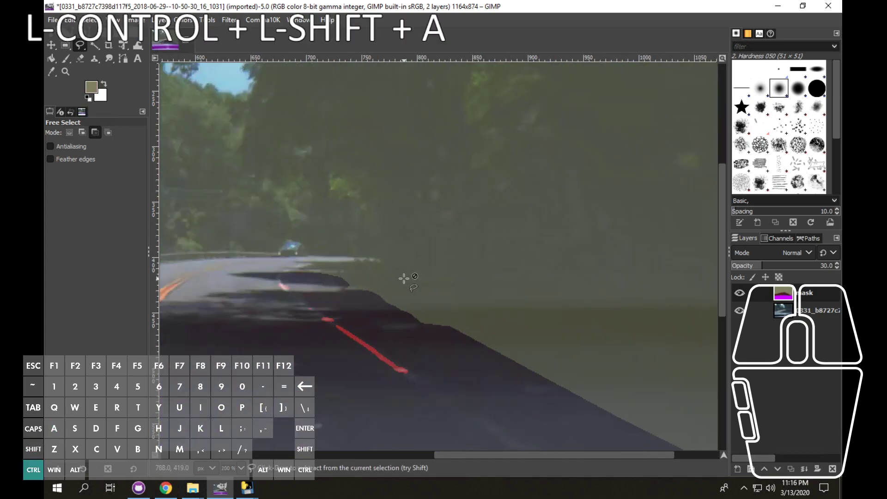
scroll(405, 277, "up", 1)
left_click(740, 293)
left_click(740, 293)
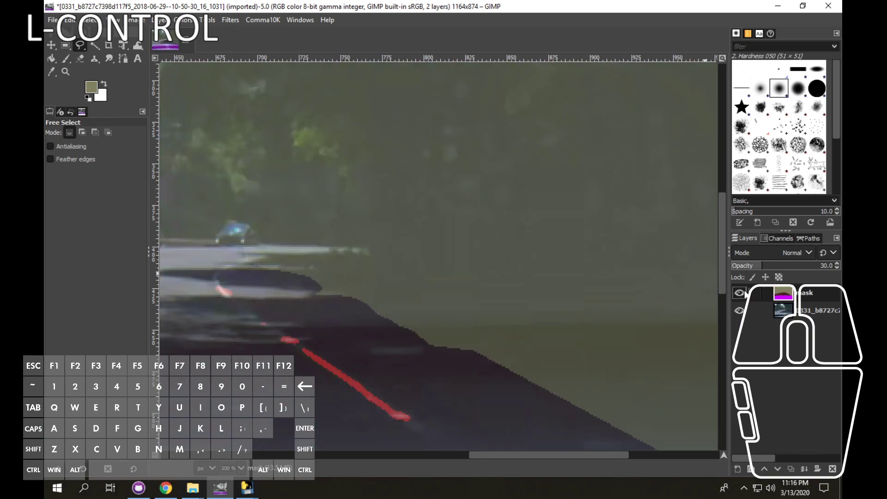
left_click(744, 292)
left_click(744, 293)
left_click_drag(372, 297, 488, 270)
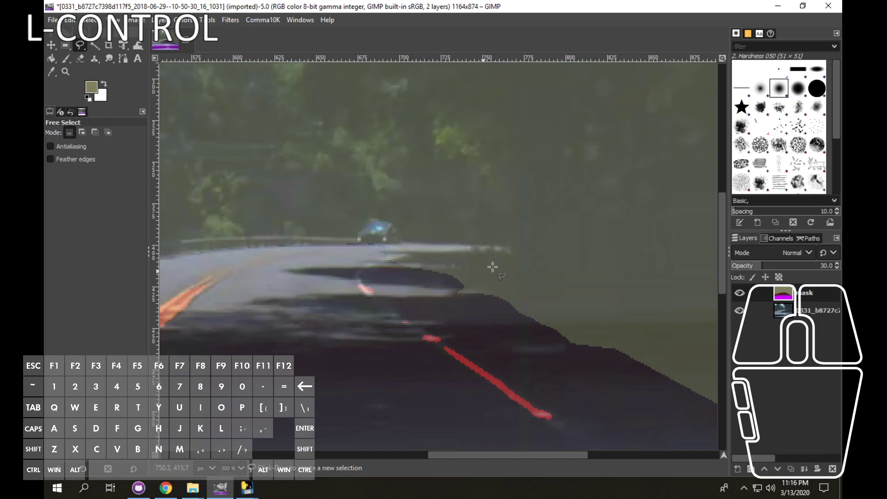
left_click(738, 294)
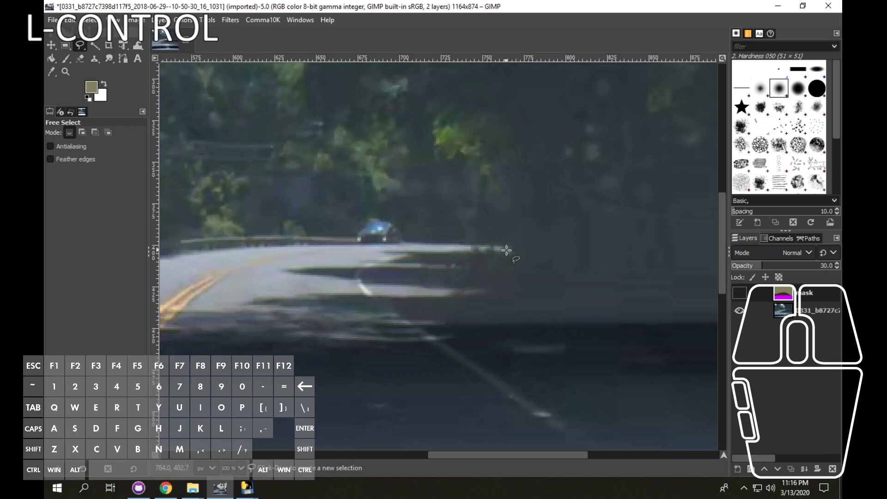
Outline the sunlit road strip at the far bend below the blue car, fill it as road and deselect
left_click(504, 250)
left_click(457, 252)
left_click(411, 254)
left_click(394, 257)
left_click(392, 264)
left_click(395, 270)
left_click(406, 276)
mouse_move(415, 279)
left_mouse_down()
mouse_move(439, 283)
mouse_move(458, 311)
mouse_move(507, 339)
mouse_move(383, 350)
mouse_move(310, 276)
mouse_move(327, 265)
left_mouse_up()
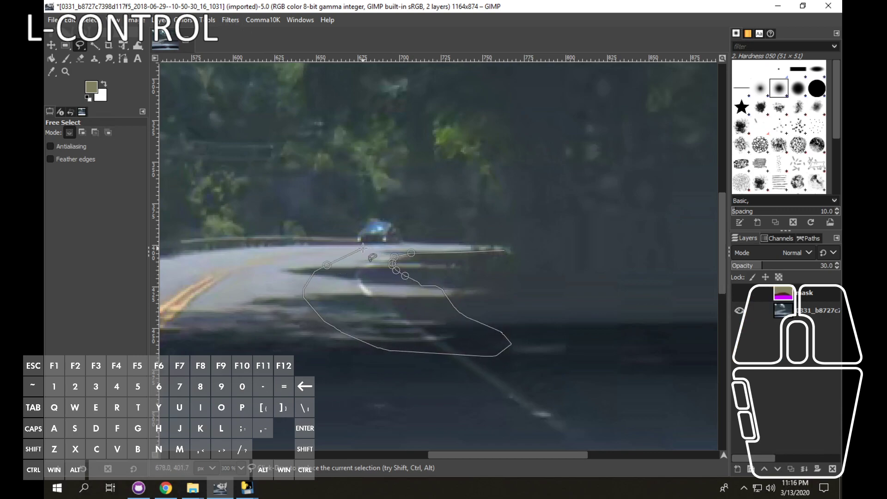
left_click(307, 245)
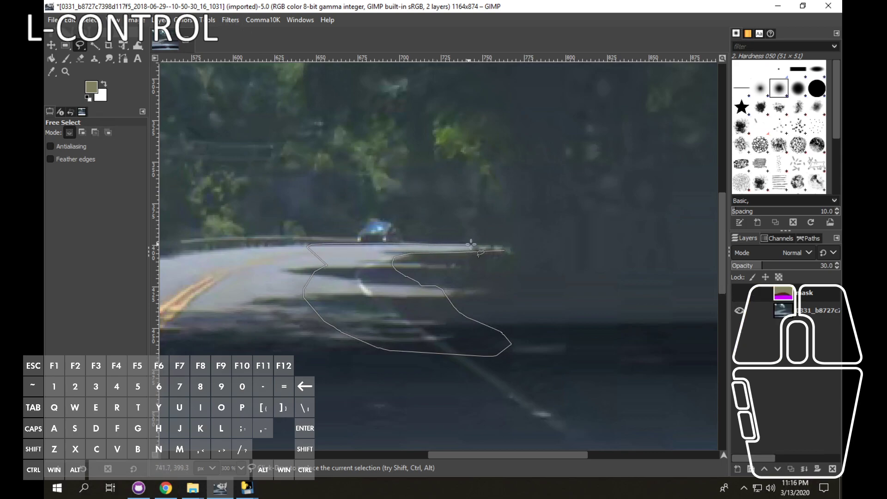
left_click(505, 249)
key("shift+r")
key("ctrl+shift+a")
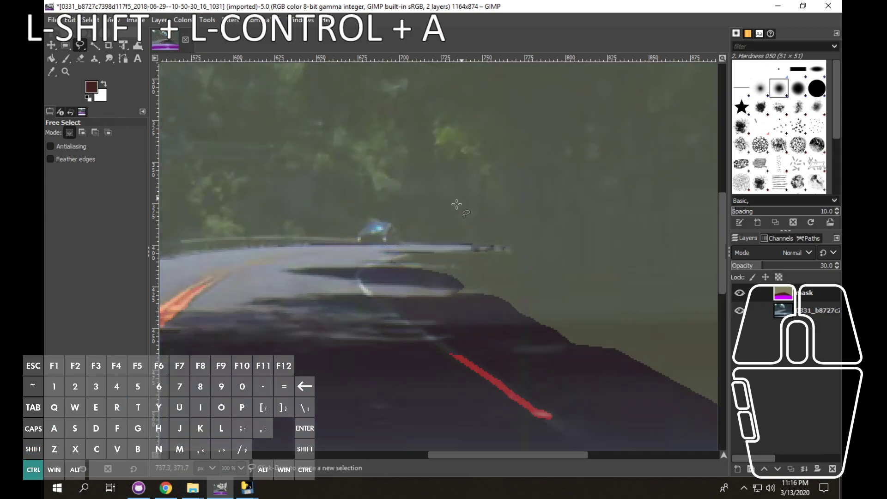
Outline the undrivable notch remaining just below the far road strip, fill it as road and deselect
scroll(421, 234, "up", 1)
left_click(451, 254)
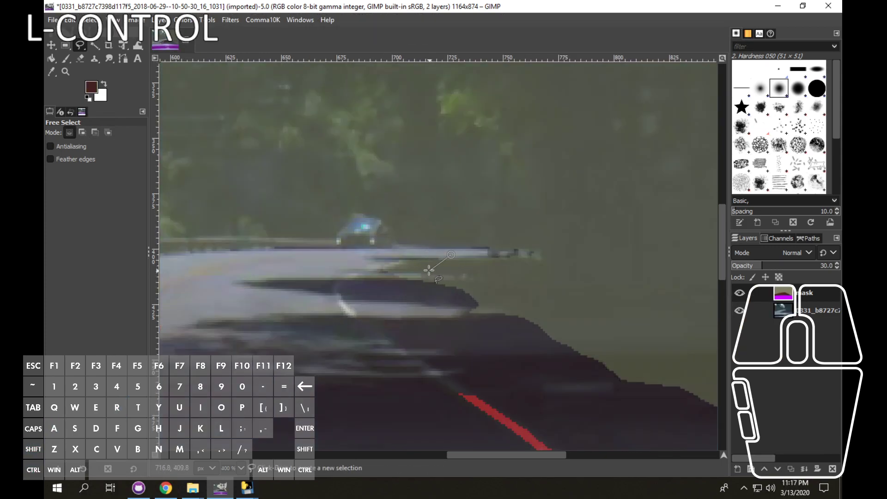
left_click(739, 310)
left_click(739, 311)
left_click(423, 274)
left_click(418, 289)
left_click(383, 299)
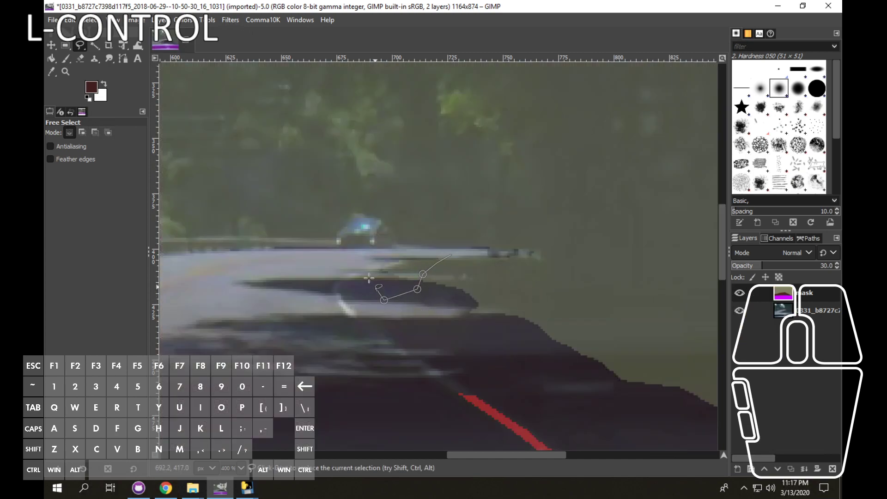
left_click(358, 262)
left_click(451, 254)
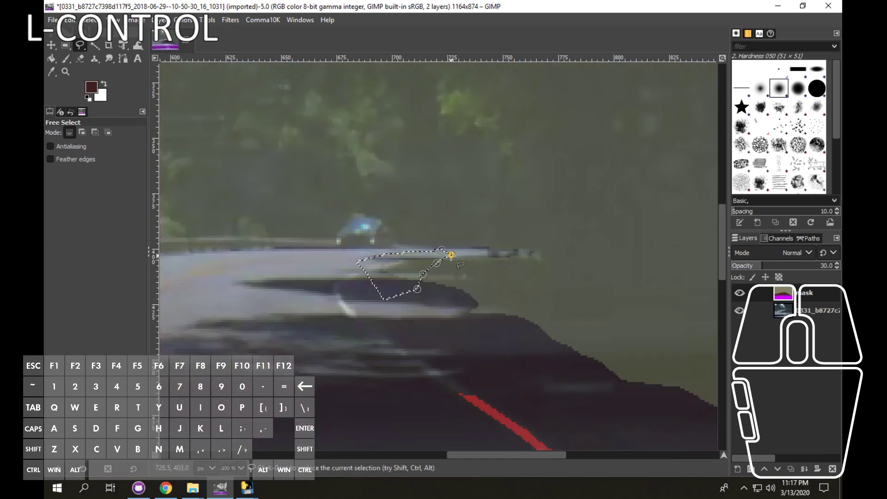
key("shift+r")
key("ctrl+a")
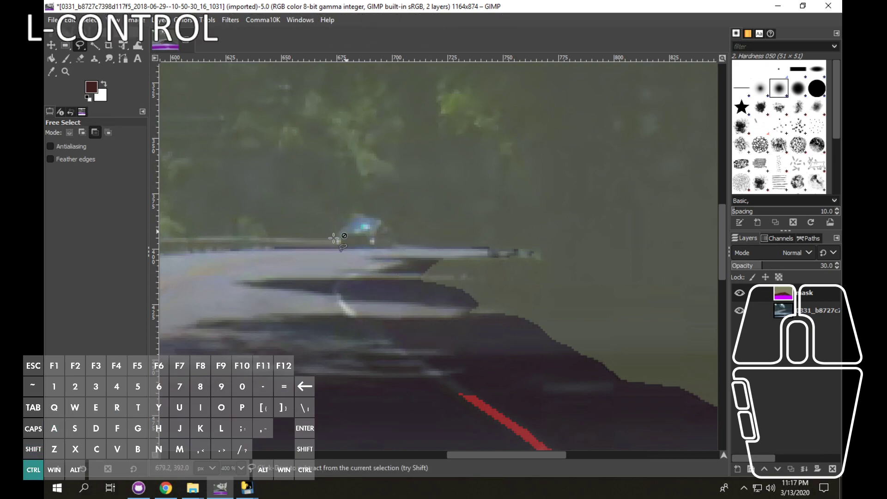
Outline the missed strip along the road's far edge, from below the blue car to the guardrail's end, fill it as road and deselect
left_click_drag(351, 258, 566, 256)
left_click(511, 244)
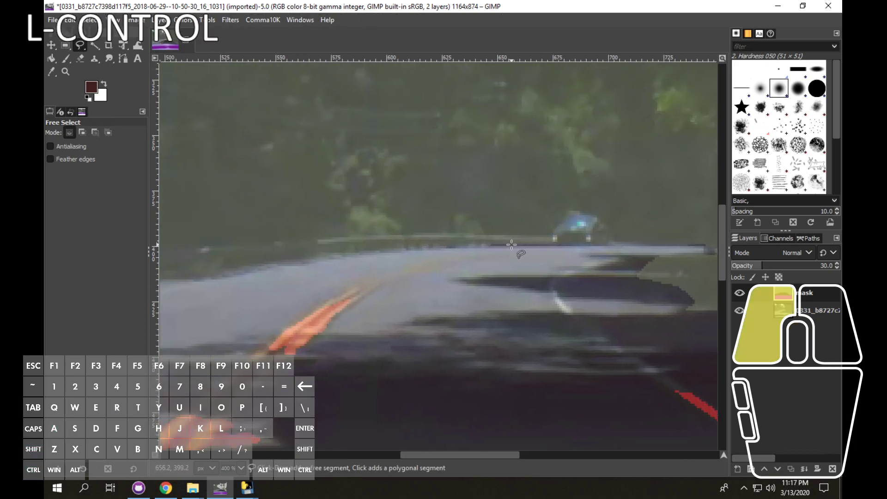
left_click(360, 250)
left_click_drag(203, 276, 556, 203)
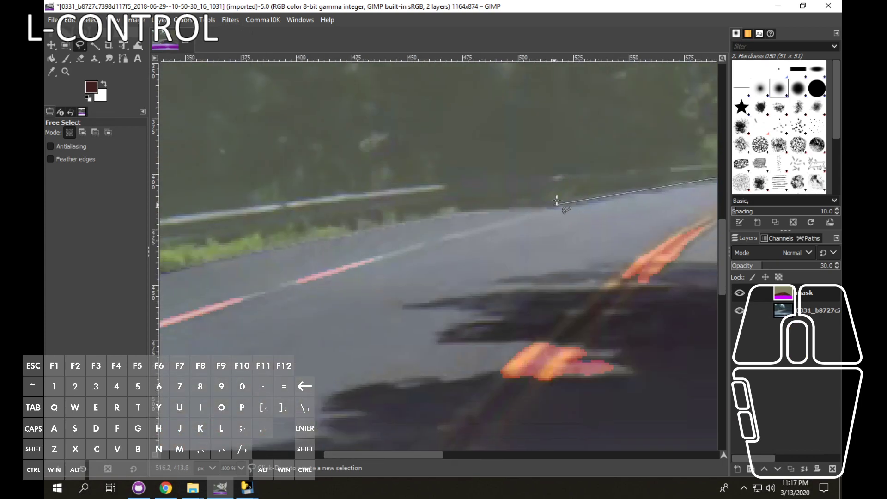
left_click(424, 218)
left_click(278, 247)
left_click(361, 249)
left_click(572, 217)
left_click_drag(641, 214, 397, 252)
left_click(536, 240)
left_click(630, 227)
left_click(622, 211)
key("shift+r")
key("ctrl+shift+a")
scroll(572, 184, "down", 2, "ctrl")
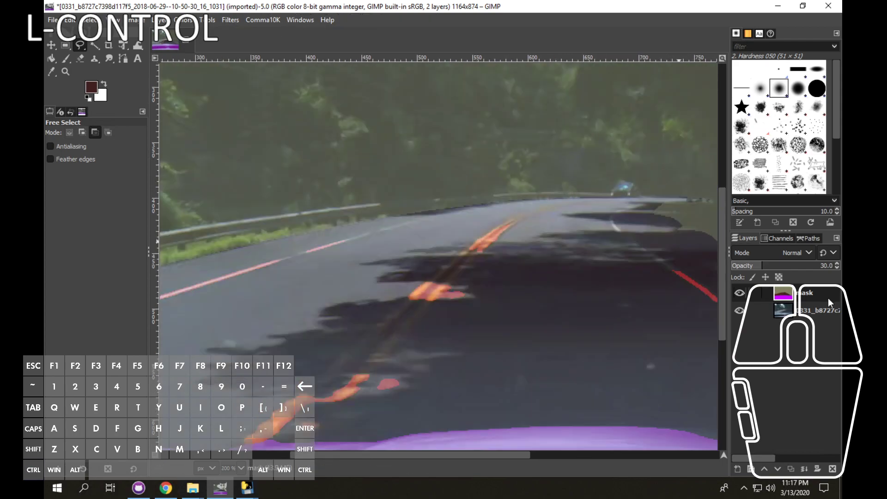
Outline the shaded pavement strip along the grassy left road edge, fill it as road and deselect
left_click(739, 310)
left_click(739, 310)
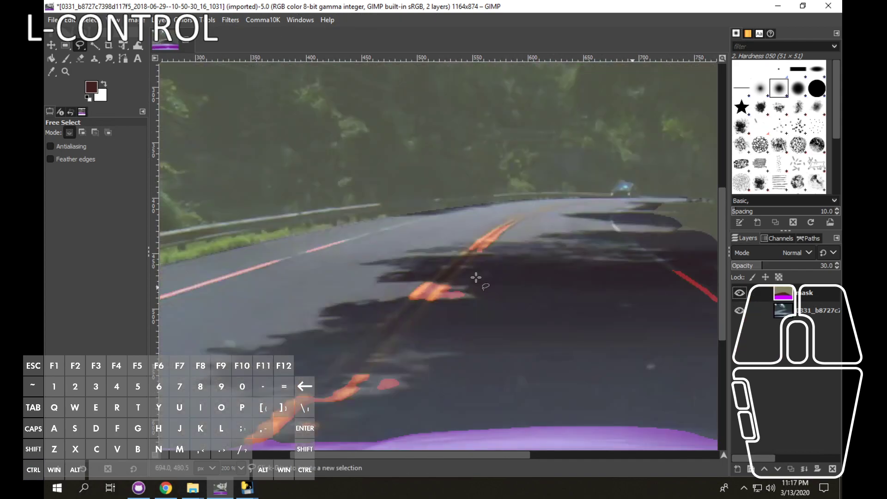
scroll(509, 277, "left", 8)
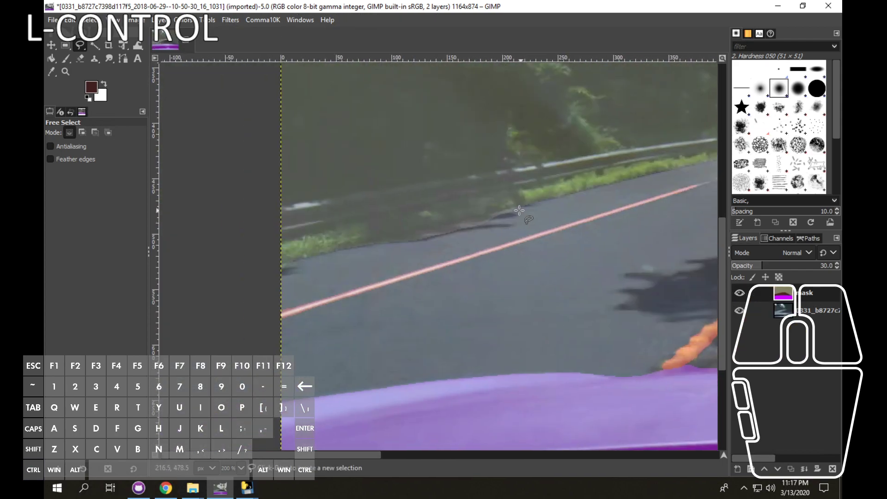
scroll(514, 213, "up", 3, "ctrl")
left_click(530, 197)
left_click_drag(164, 278, 362, 240)
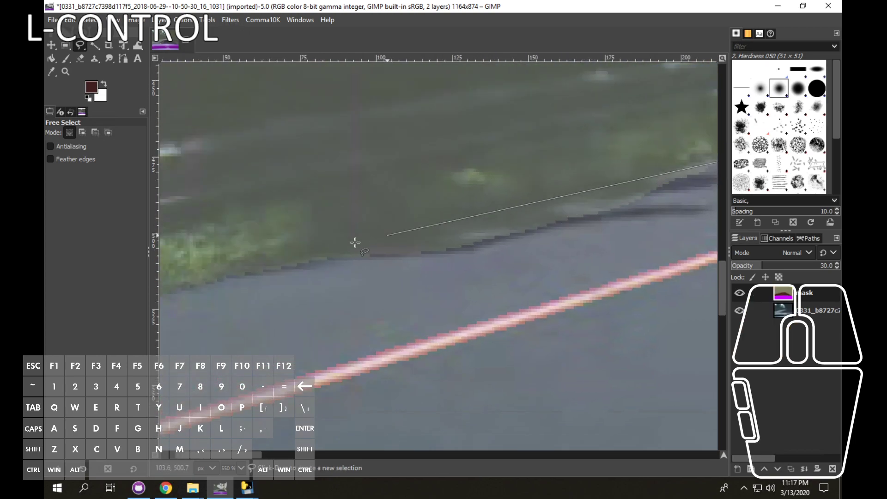
mouse_move(296, 293)
left_mouse_down()
mouse_move(643, 223)
mouse_move(680, 206)
mouse_move(494, 252)
left_mouse_up()
left_click(590, 206)
left_click(567, 200)
key("shift+r")
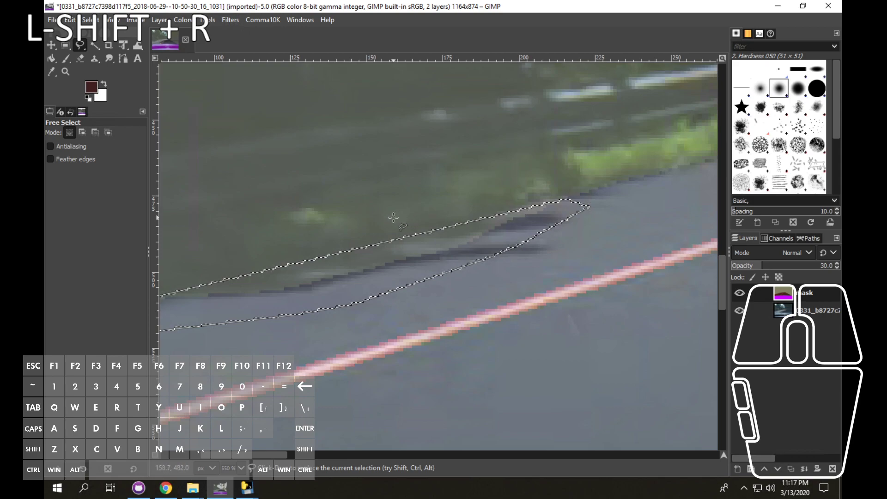
key("ctrl+shift+a")
scroll(394, 217, "down", 3)
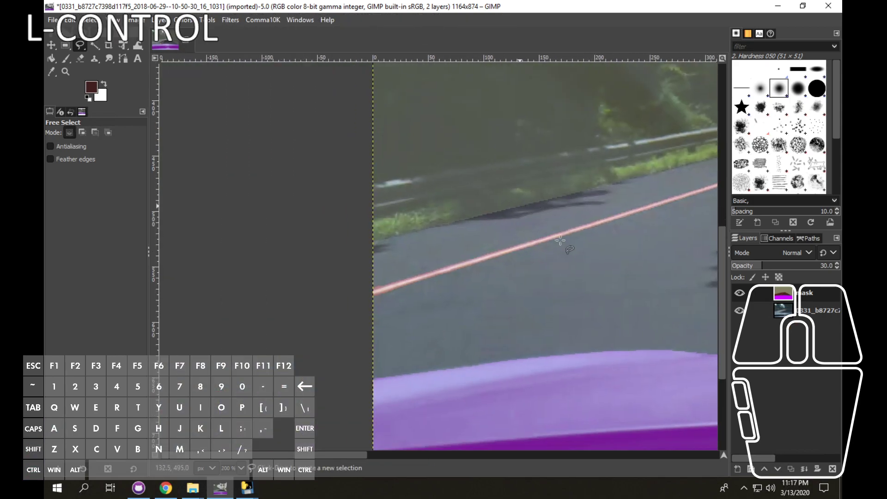
Check the mask against the photo, then outline the dark shaded patch at the image's left border, fill it as road and deselect
left_click(739, 293)
left_click(739, 293)
scroll(406, 254, "up", 4)
mouse_move(272, 218)
left_mouse_down()
mouse_move(289, 272)
mouse_move(412, 242)
left_mouse_up()
key("shift+r")
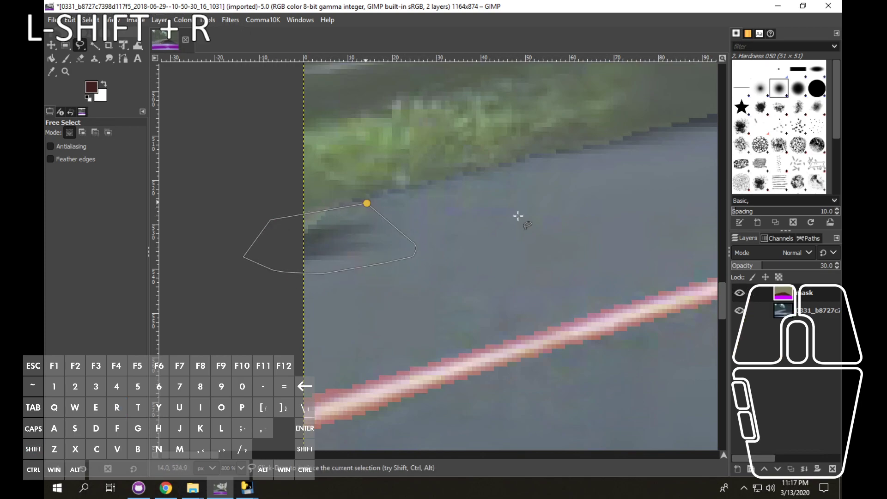
key("ctrl+shift")
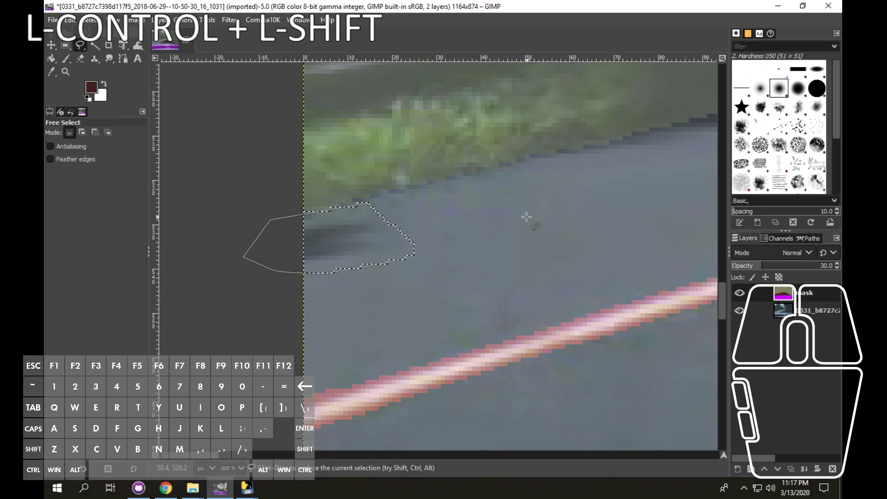
key("ctrl+shift+a")
scroll(520, 210, "down", 6)
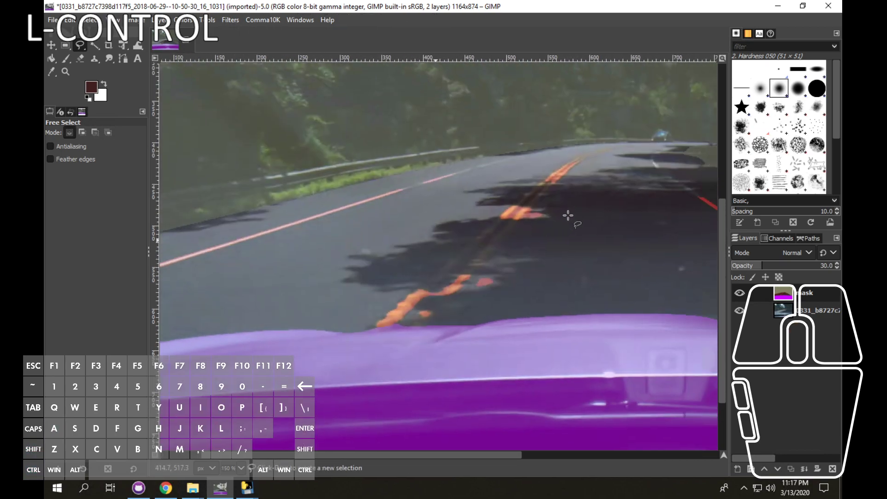
Compare the mask with the photo across the whole road, checking the lane markings and the left road edge
left_click_drag(568, 215, 405, 248)
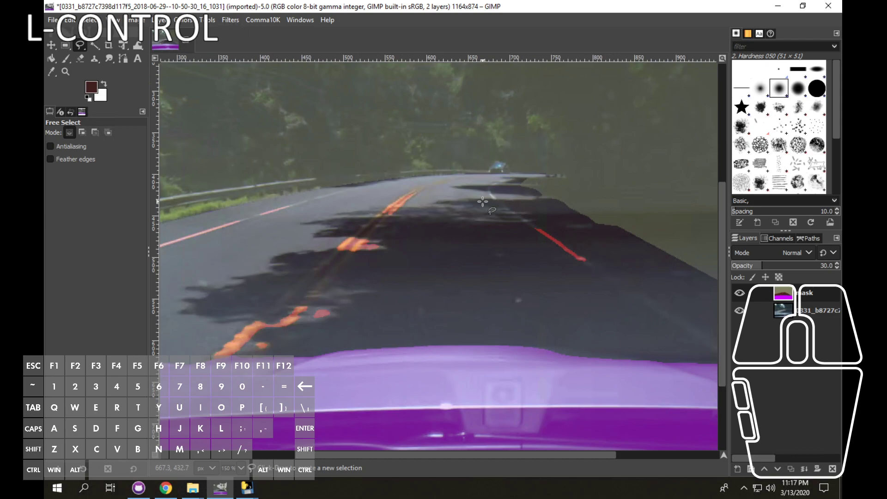
scroll(530, 299, "up", 3)
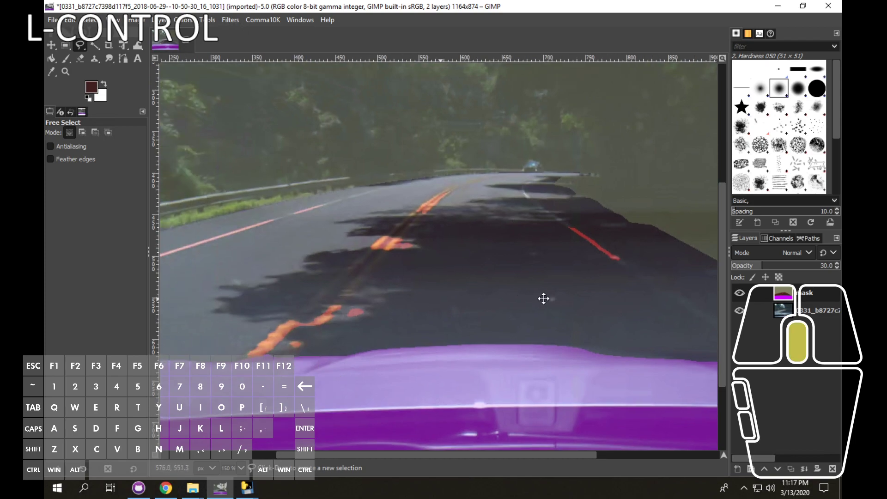
left_click(740, 293)
left_click(740, 293)
left_click(739, 292)
left_click(740, 293)
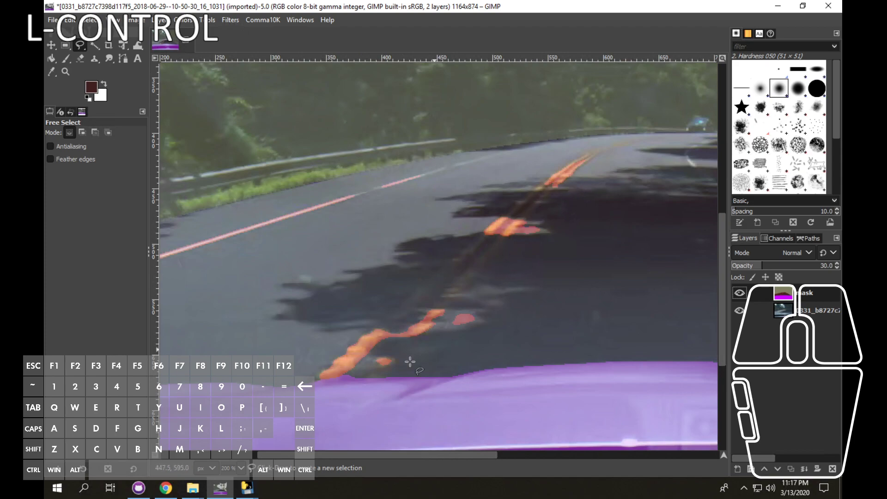
left_click_drag(366, 228, 564, 237)
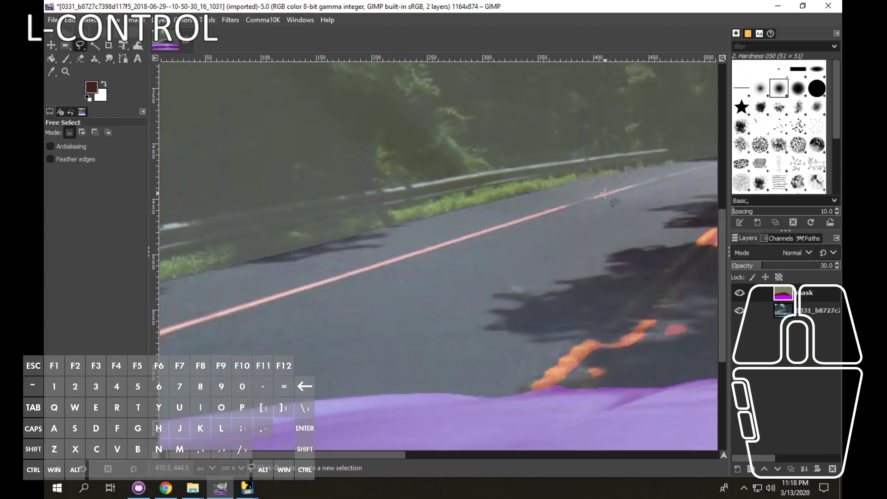
left_click_drag(694, 200, 476, 246)
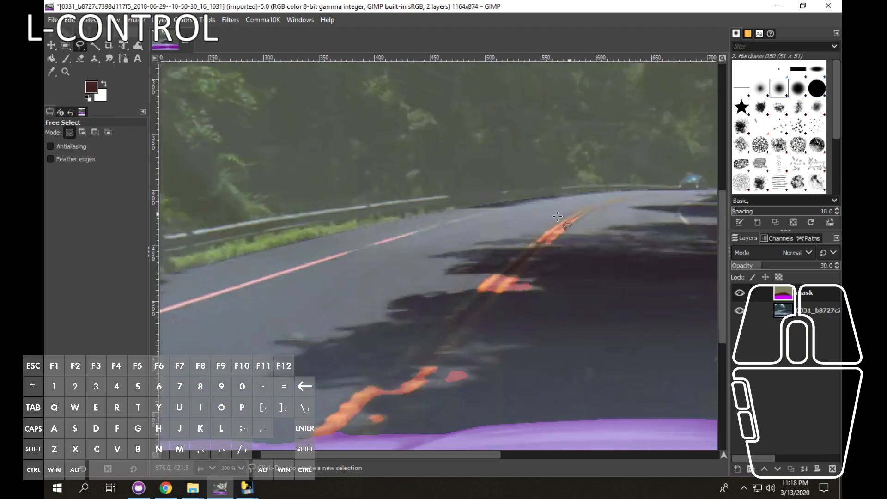
Outline the area around the double yellow centre line from the far bend to the car's hood, fill it as road and deselect
left_click_drag(598, 212, 557, 212)
left_click_drag(286, 370, 302, 341)
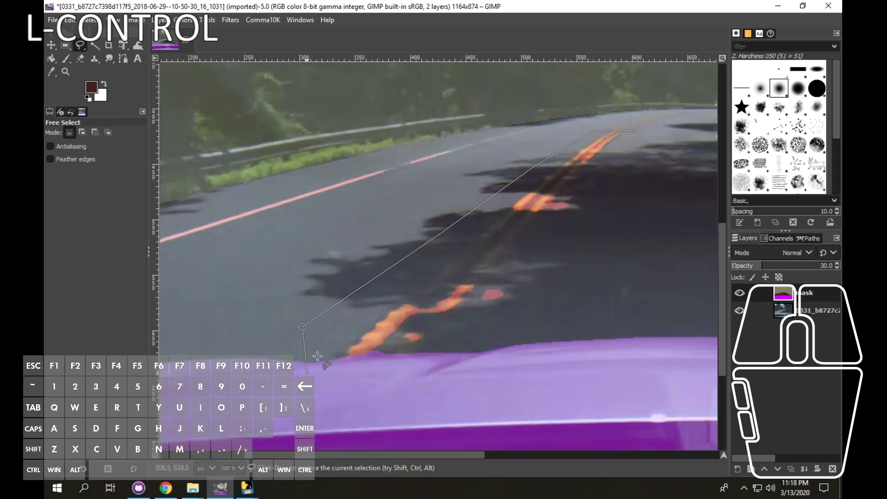
left_click(318, 358)
left_click(379, 370)
left_click(447, 347)
left_click(546, 325)
left_click(577, 293)
left_click(616, 240)
left_click_drag(640, 181, 660, 134)
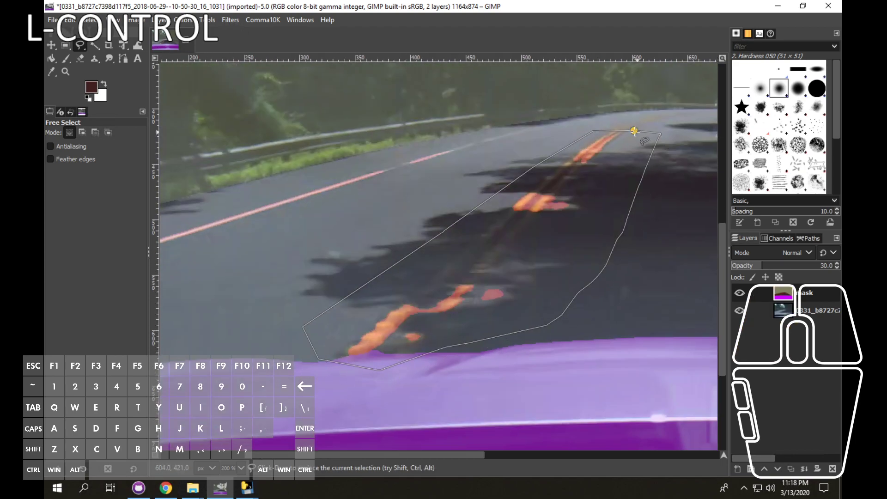
left_click(633, 131)
key("shift+r")
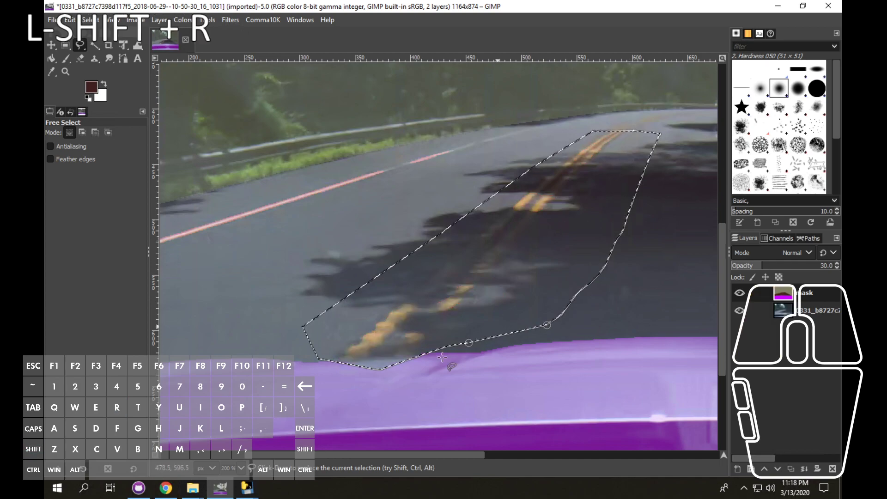
key("ctrl+shift+a")
Inspect the masked lane markings on the right side of the road and along the left edge line
left_click_drag(596, 194, 380, 251)
left_click_drag(488, 264, 363, 220)
scroll(363, 220, "up", 1)
scroll(363, 220, "down", 1)
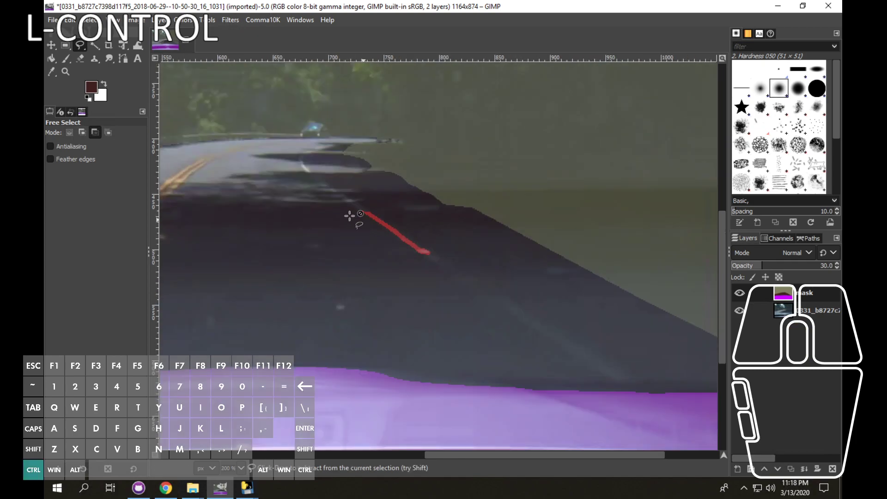
left_click_drag(310, 204, 495, 297)
left_click_drag(343, 269, 586, 260)
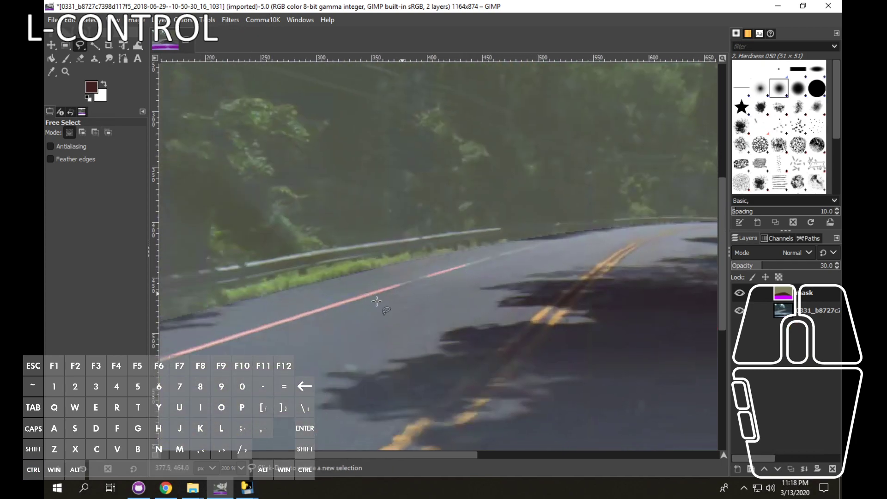
left_click_drag(393, 297, 614, 246)
left_click_drag(364, 312, 578, 263)
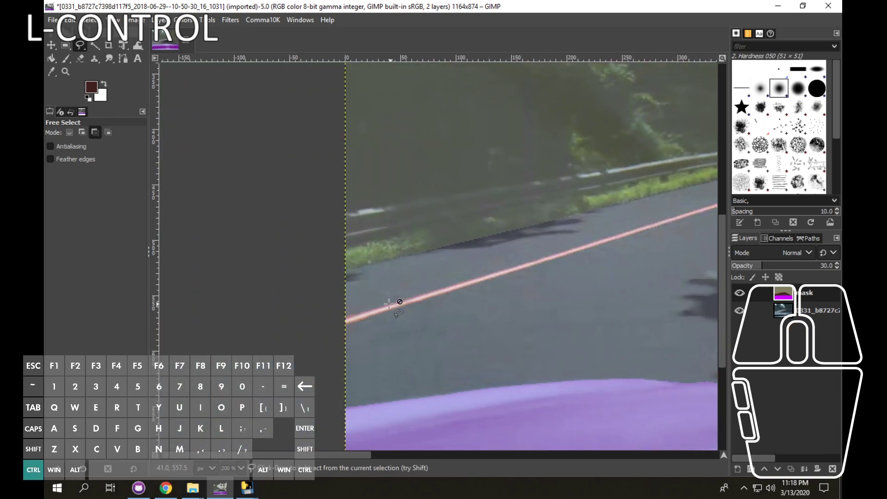
scroll(389, 303, "up", 2)
left_click_drag(496, 282, 314, 343)
left_click_drag(528, 263, 252, 351)
left_click_drag(504, 295, 290, 363)
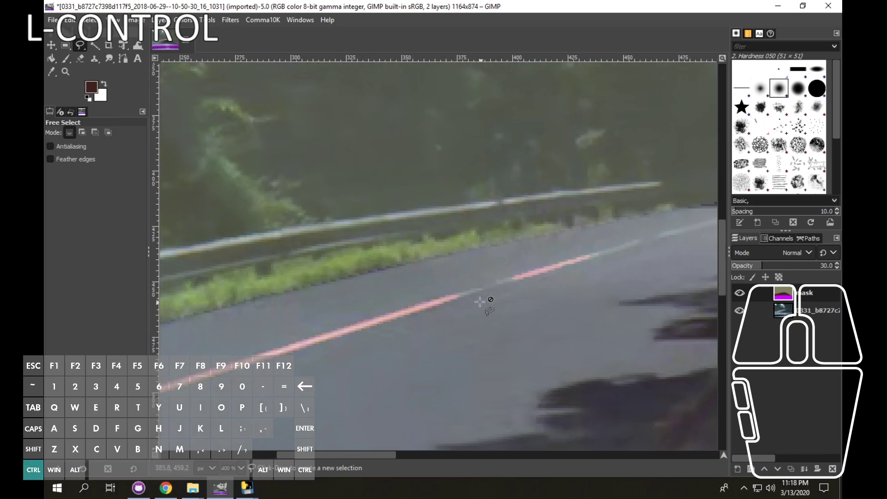
Outline the unmasked far tip of the long left edge line, fill it as lane marking and deselect
scroll(481, 302, "up", 2)
left_click(442, 297)
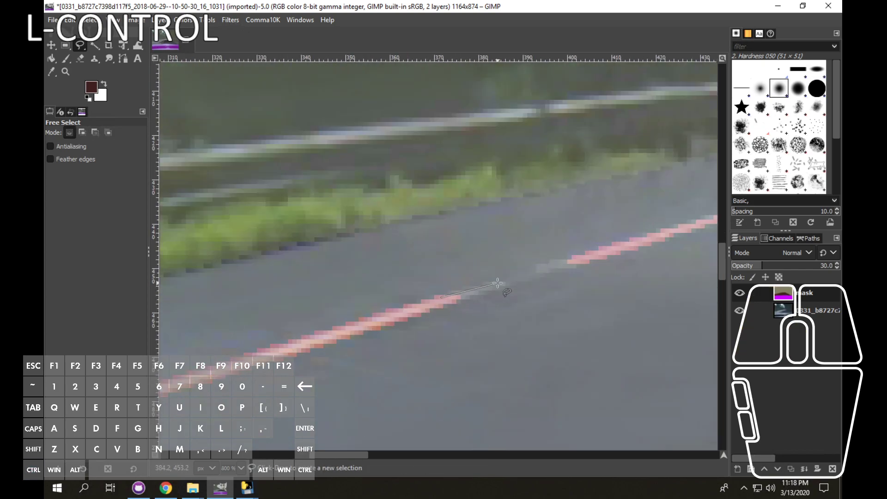
left_click(489, 282)
left_click(428, 308)
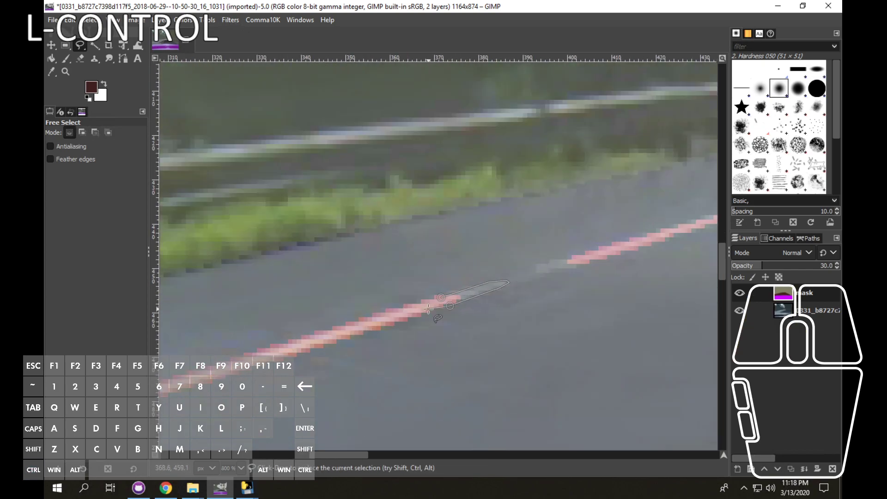
left_click(441, 297)
key("shift+l")
key("ctrl+shift+a")
scroll(490, 248, "down", 4)
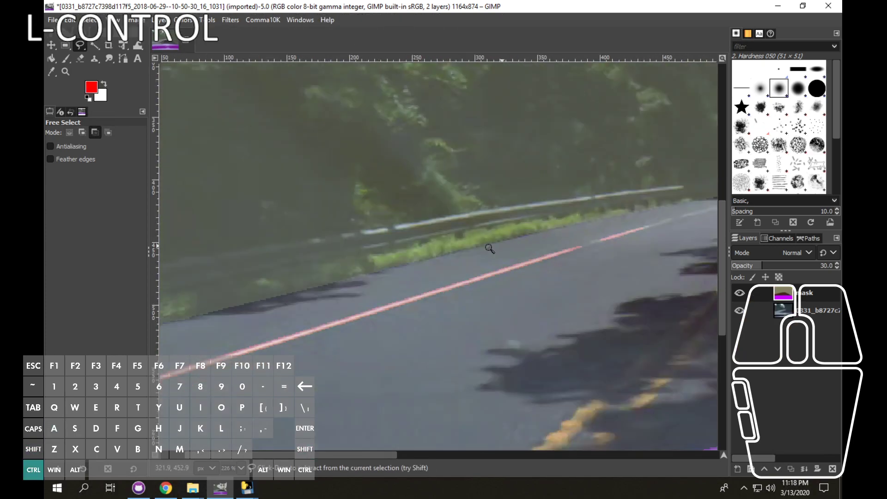
Outline the short second segment of the left edge line including its unmasked far end, fill it as lane marking and deselect
scroll(602, 264, "up", 7)
scroll(602, 264, "down", 7)
middle_click(602, 264)
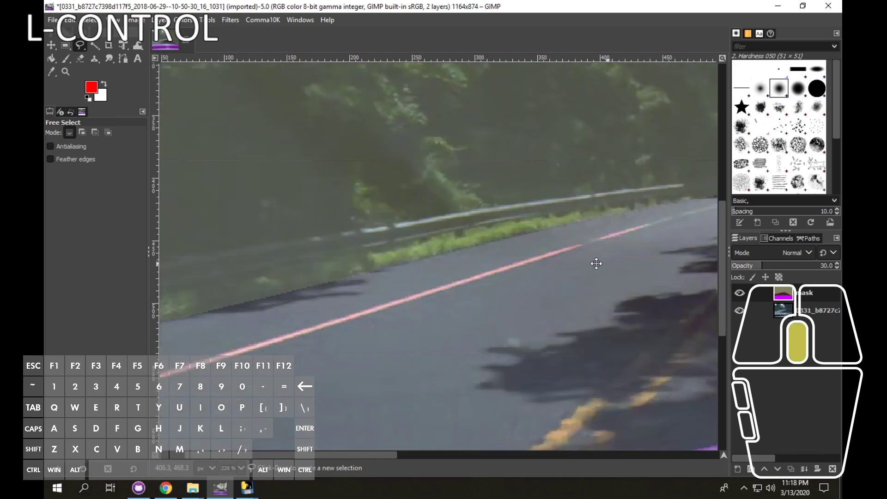
scroll(602, 264, "up", 5)
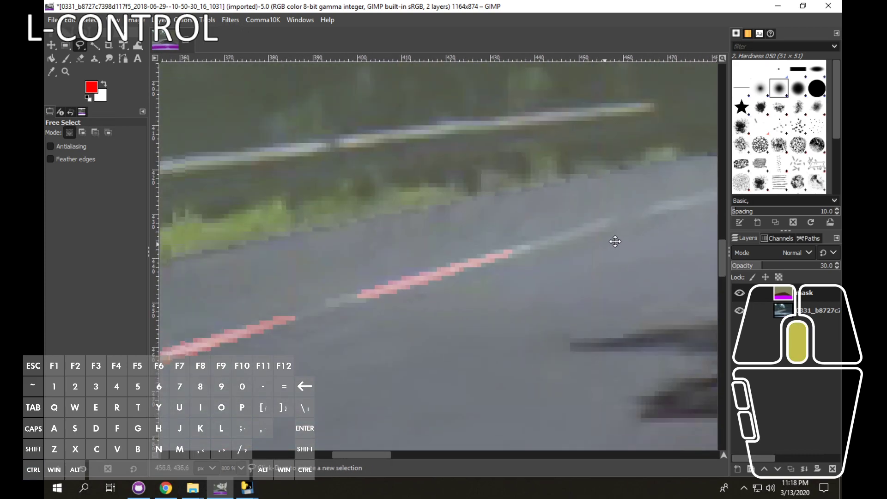
left_click_drag(615, 241, 638, 236)
left_click(550, 235)
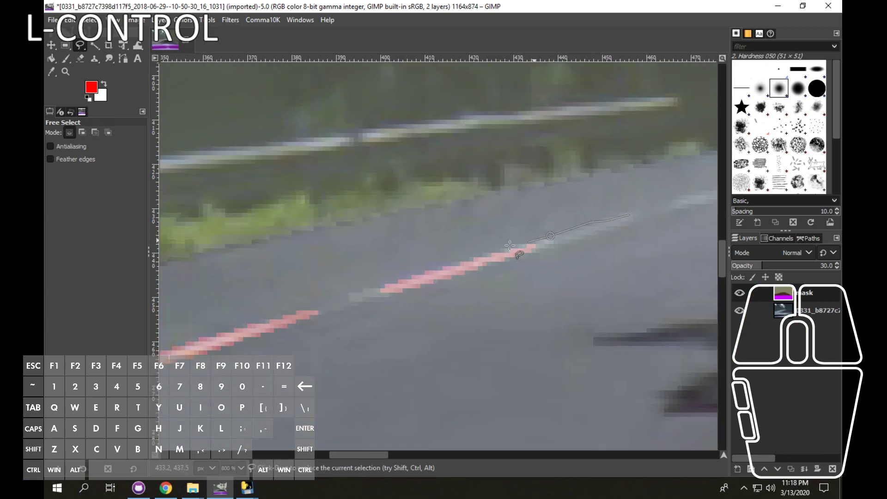
left_click(392, 280)
left_click(493, 264)
left_click(601, 232)
left_click(629, 215)
key("shift+l")
key("ctrl+shift+a")
Outline the faint farthest segment of the left edge line beyond the guardrail's end, fill it as lane marking and deselect
left_click_drag(651, 205, 254, 257)
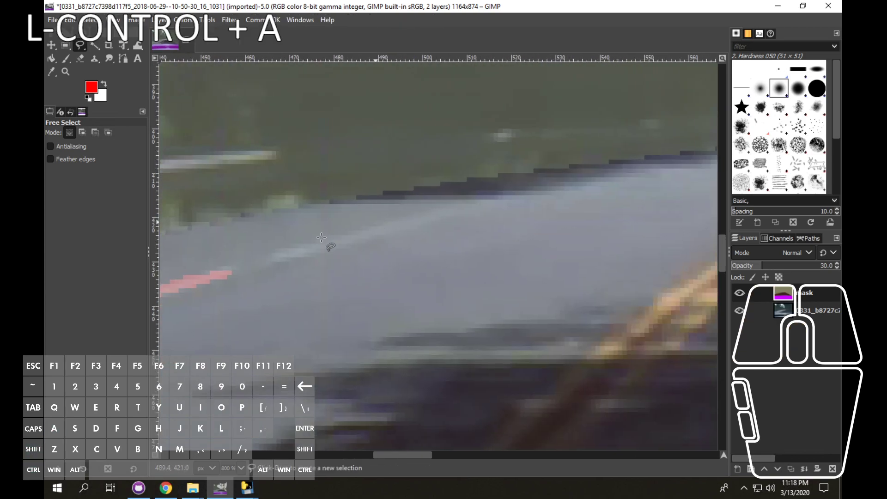
left_click(285, 260)
left_click(352, 242)
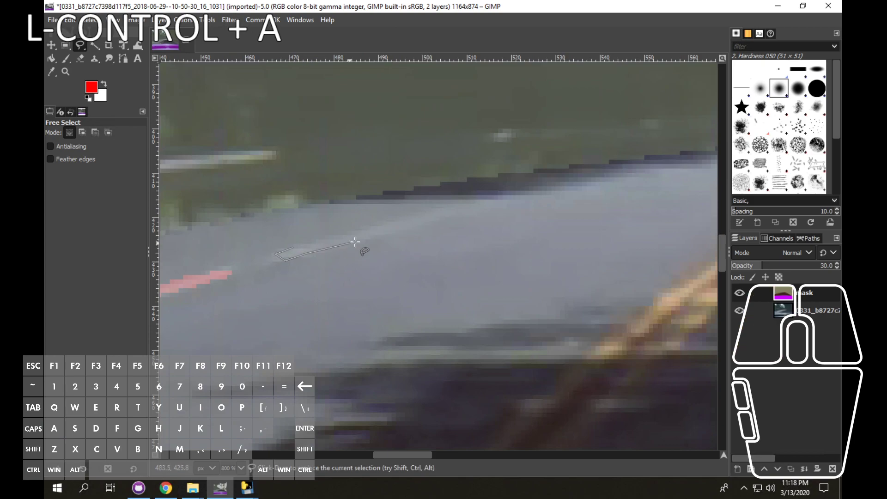
scroll(457, 207, "down", 3)
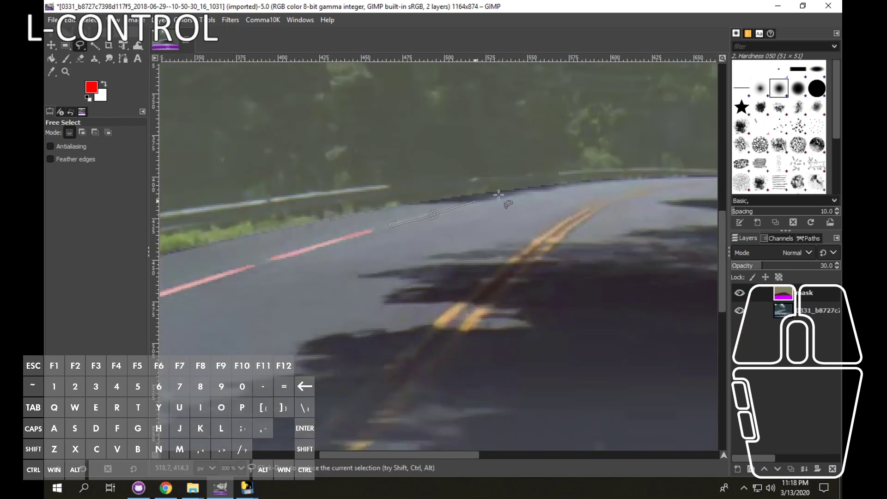
left_click(472, 207)
left_click(396, 222)
key("shift+l")
key("ctrl+shift+a")
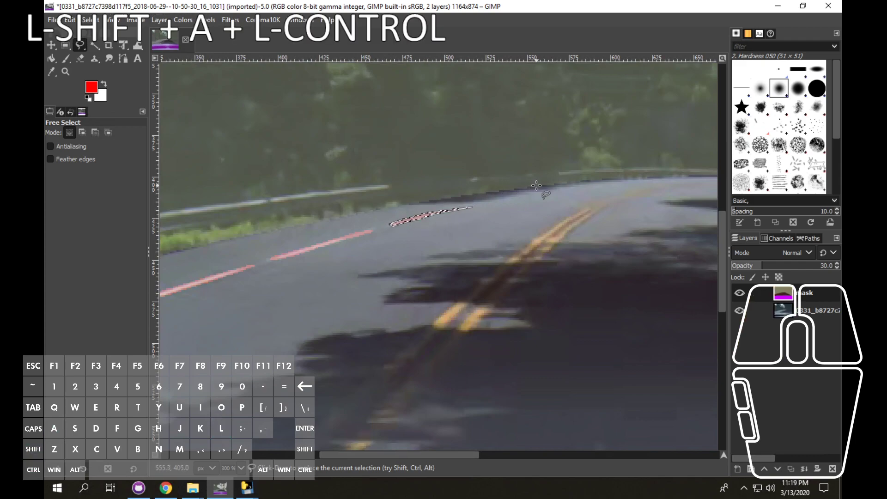
key("ctrl+shift+a")
Start a Free Select outline at the far tip of the left yellow centre line and trace its left side into the shadow
left_click_drag(618, 202, 499, 273)
scroll(573, 250, "up", 2)
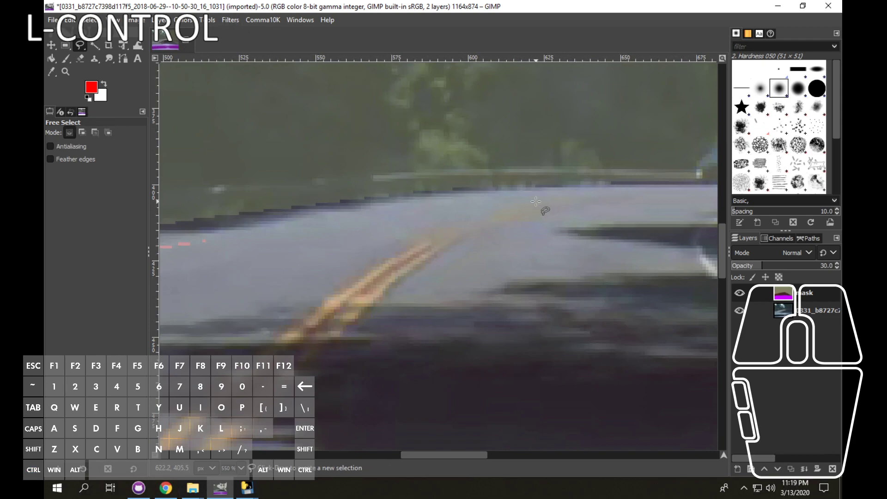
scroll(622, 179, "down", 2)
scroll(586, 189, "up", 2)
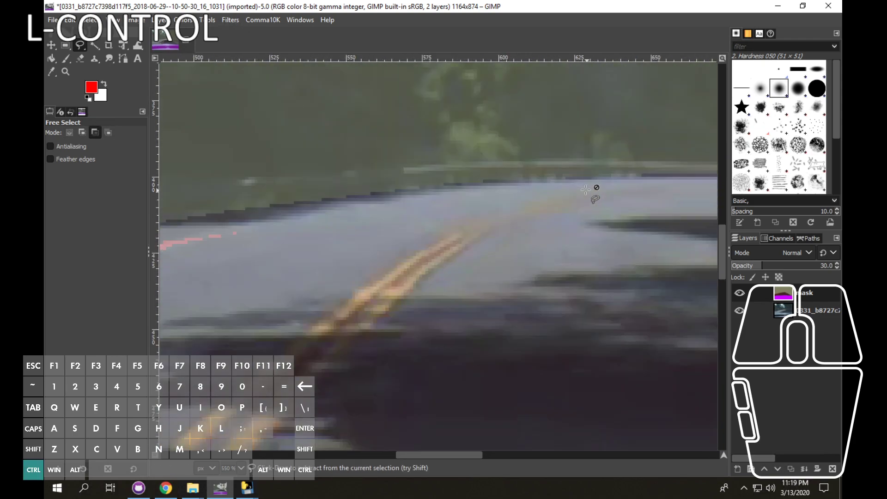
left_click(523, 207)
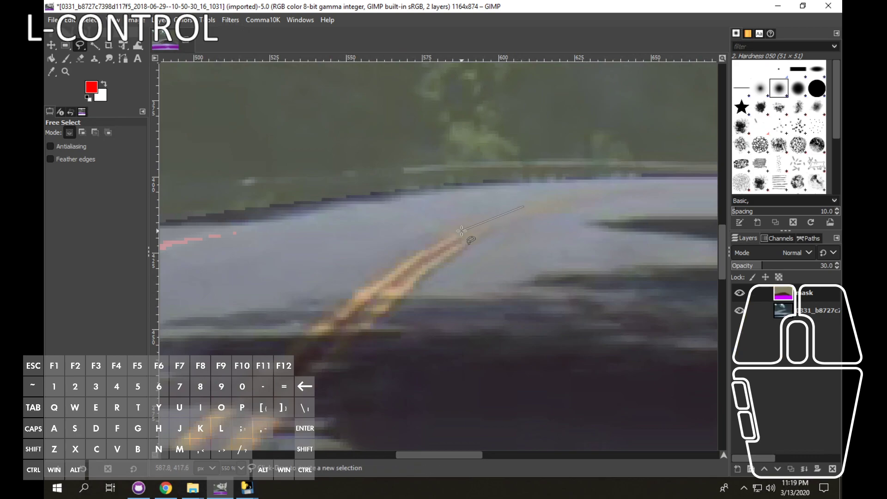
left_click(424, 249)
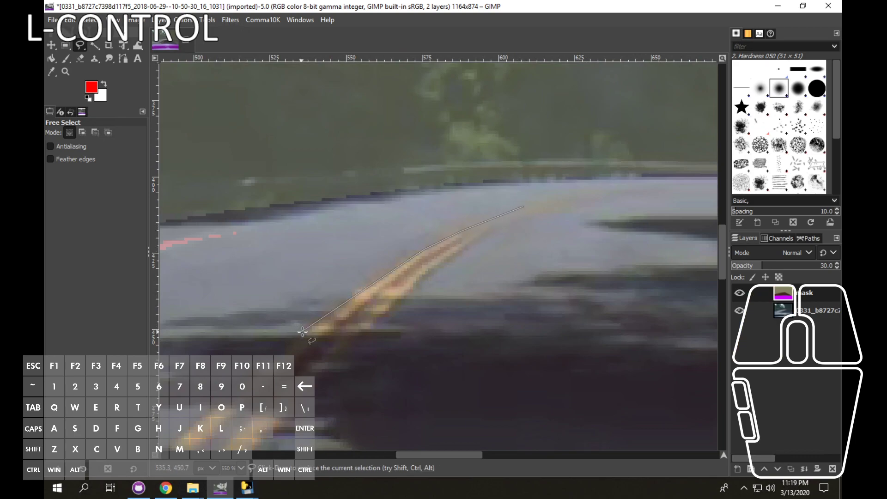
left_click(355, 292)
left_click_drag(202, 405, 497, 184)
left_click(473, 216)
Continue the outline along the left side of the left yellow line through the shadow to its near end at the car hood
mouse_move(392, 283)
left_mouse_down()
mouse_move(467, 234)
mouse_move(526, 172)
left_mouse_up()
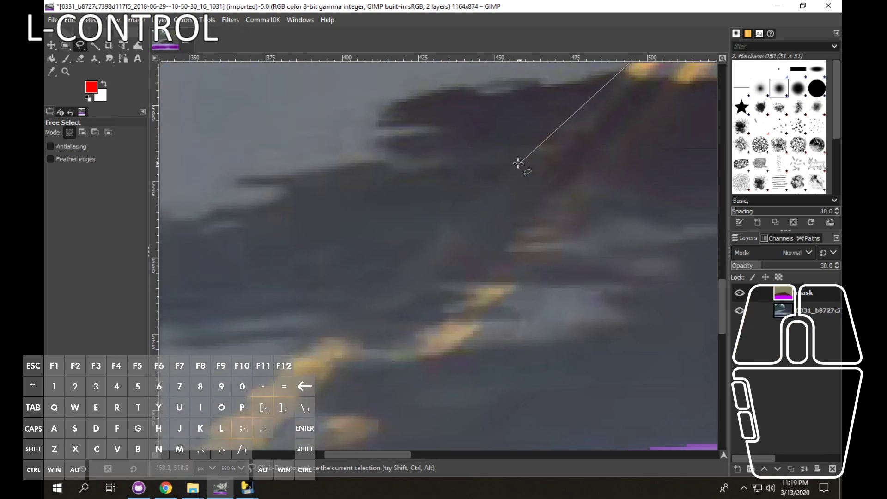
left_click(399, 272)
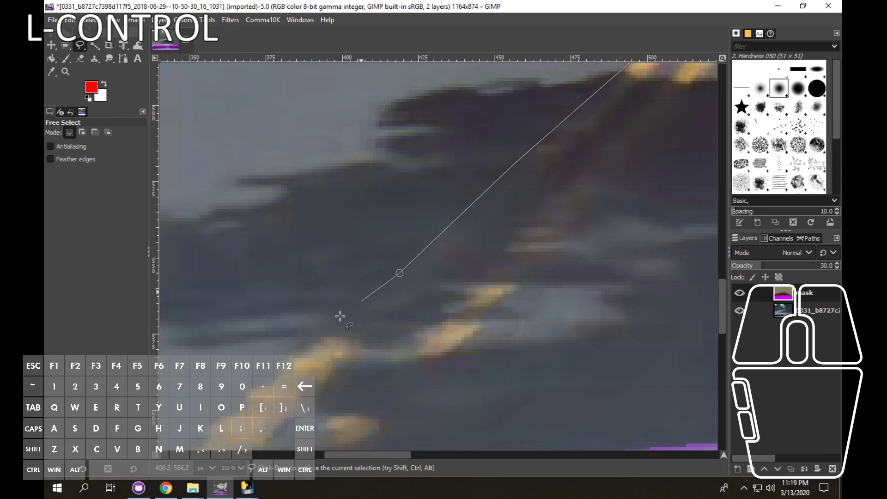
left_click_drag(353, 307, 548, 139)
left_click(519, 174)
left_click_drag(500, 183, 462, 217)
left_click(441, 241)
left_click(429, 247)
left_click(407, 247)
left_click(383, 284)
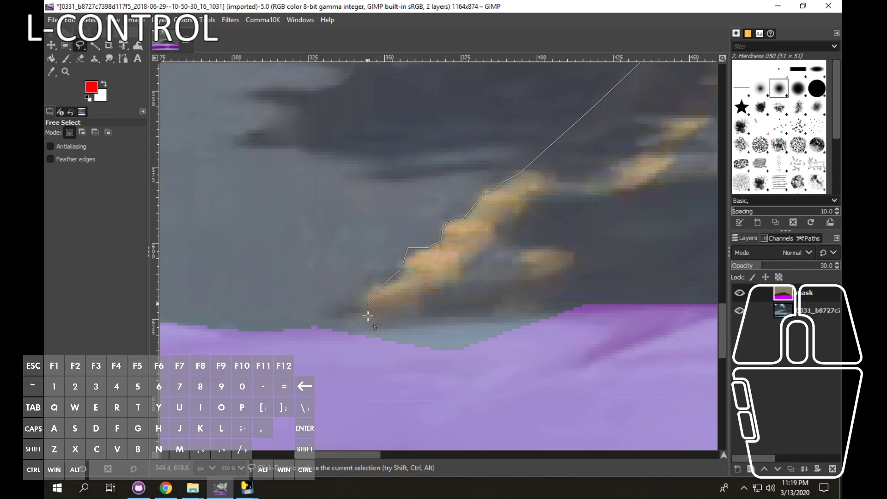
Trace back up the right side of the left yellow line to its far tip, fill it as lane marking and deselect
left_click(459, 286)
left_click(470, 266)
left_click(482, 251)
left_click(511, 227)
left_click(516, 214)
left_click_drag(580, 155, 356, 296)
left_click(435, 216)
left_click_drag(528, 129, 268, 333)
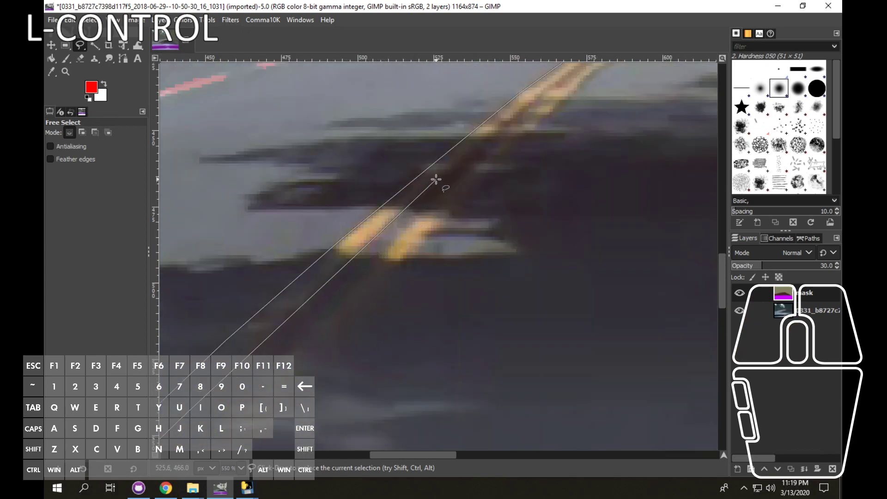
left_click_drag(587, 69, 472, 175)
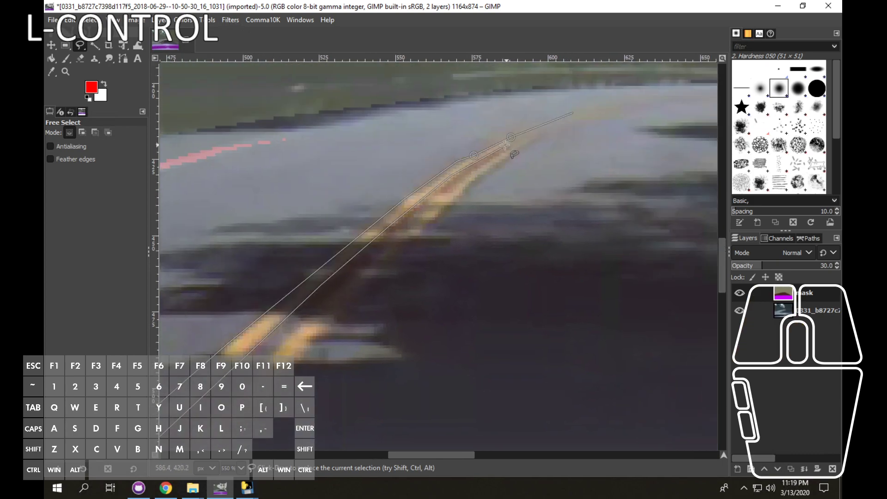
left_click(551, 124)
left_click(572, 114)
key("shift+l")
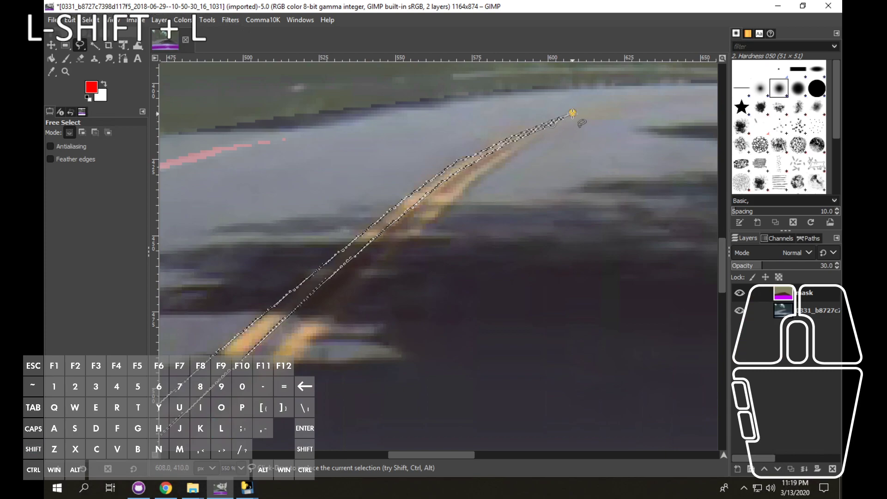
key("ctrl+a")
Outline the left side of the right yellow centre line from its far tip down through the shadowed road
scroll(555, 138, "up", 2)
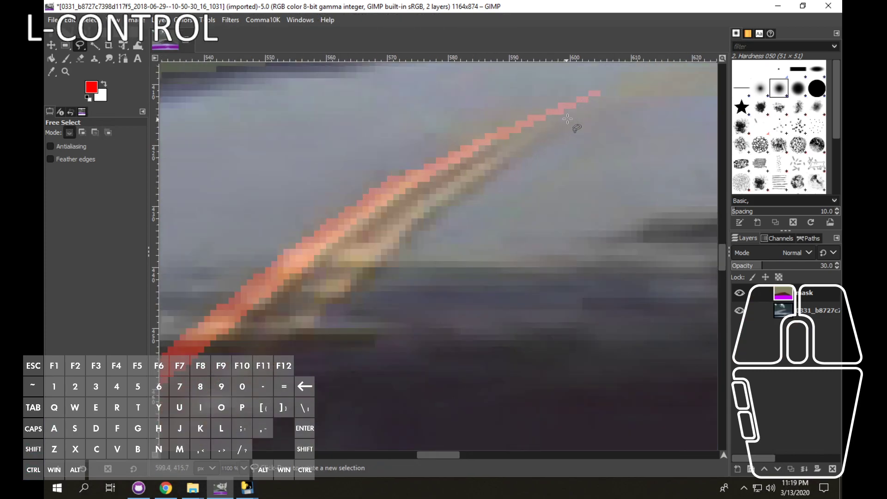
left_click(599, 100)
left_click(448, 183)
left_click(322, 282)
left_click_drag(276, 342, 529, 126)
left_click(501, 131)
scroll(481, 154, "down", 2)
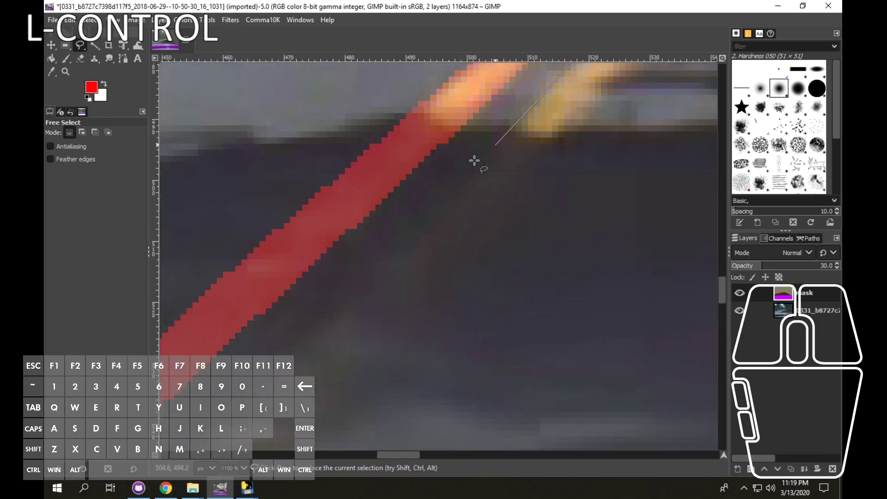
scroll(471, 178, "down", 1)
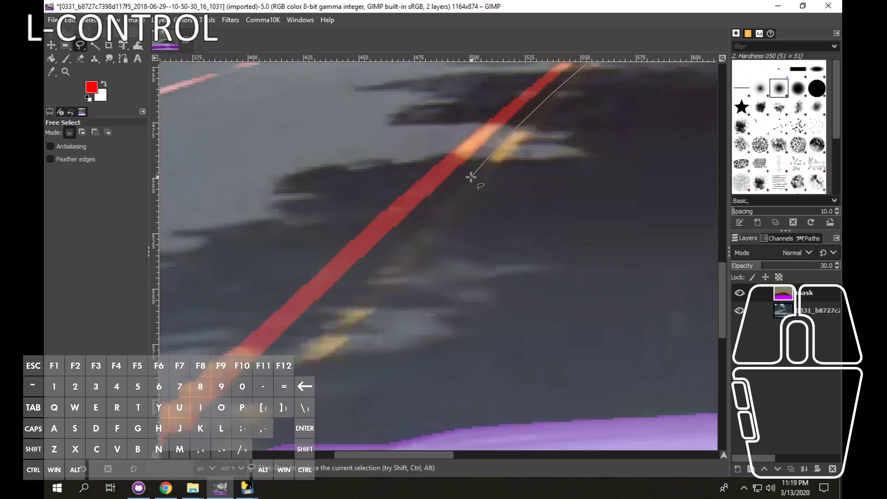
left_click(472, 175)
left_click(386, 261)
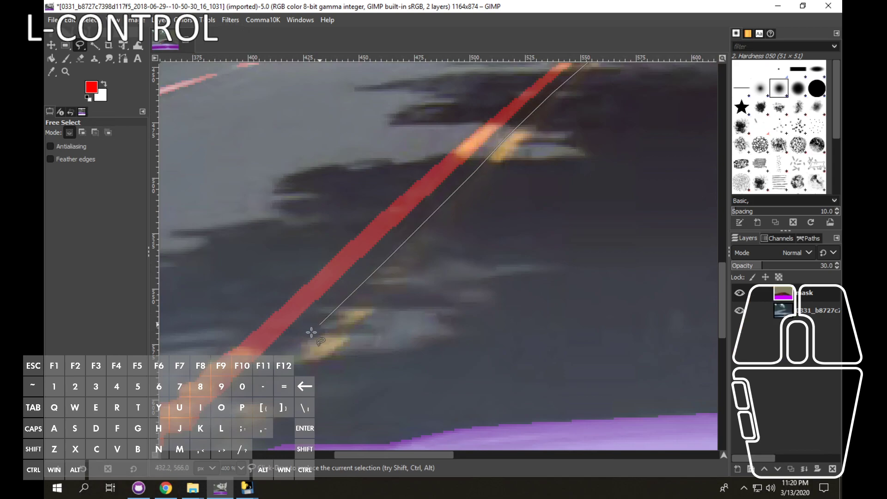
Extend the outline past the right yellow line's sunlit patches to its near end at the car hood
left_click_drag(303, 346, 366, 248)
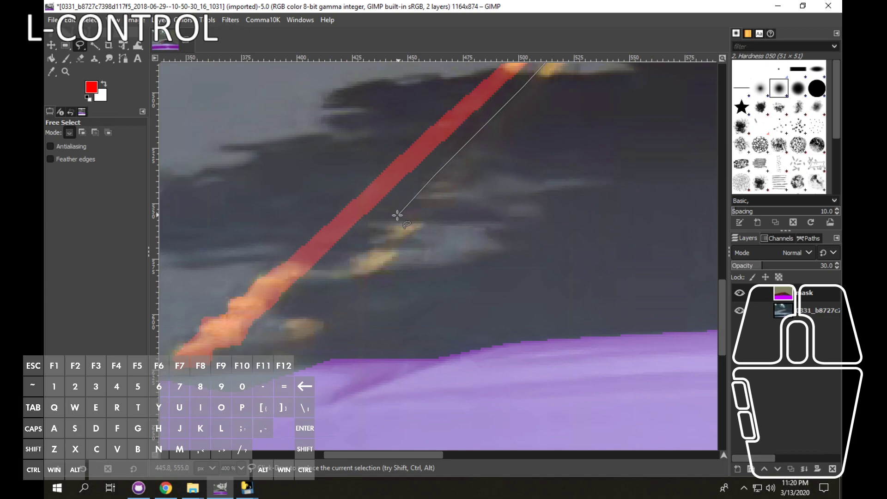
left_click(393, 217)
left_click(384, 231)
left_click(366, 248)
left_click_drag(279, 326, 280, 342)
left_click(290, 377)
Trace back up the right side of the right yellow line from the hood past the upper sunlit patch
left_click(311, 347)
left_click(324, 332)
left_click(323, 317)
left_click(333, 314)
left_click(375, 273)
left_click_drag(424, 223, 436, 212)
left_click(467, 185)
left_click_drag(504, 111, 390, 233)
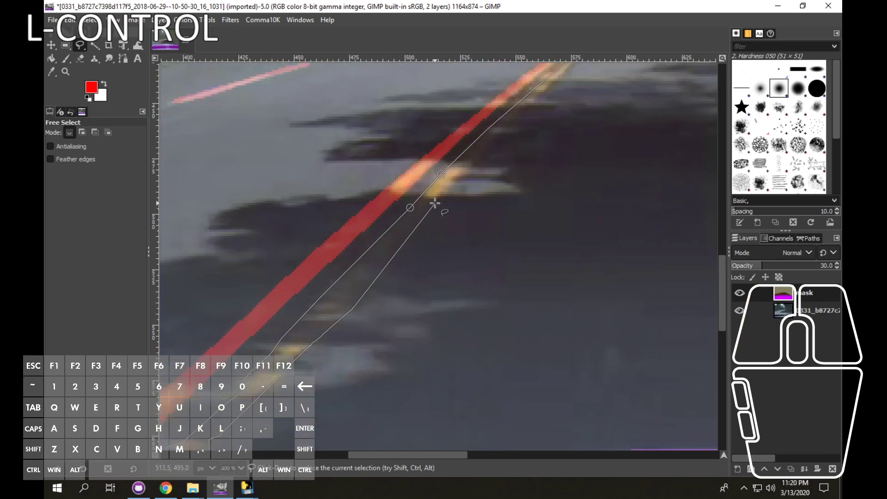
left_click(533, 102)
Close the right yellow line's outline at its far tip, fill it as lane marking and deselect
mouse_move(578, 68)
left_mouse_down()
mouse_move(396, 245)
mouse_move(395, 233)
left_mouse_up()
scroll(403, 236, "up", 2)
scroll(417, 224, "up", 2)
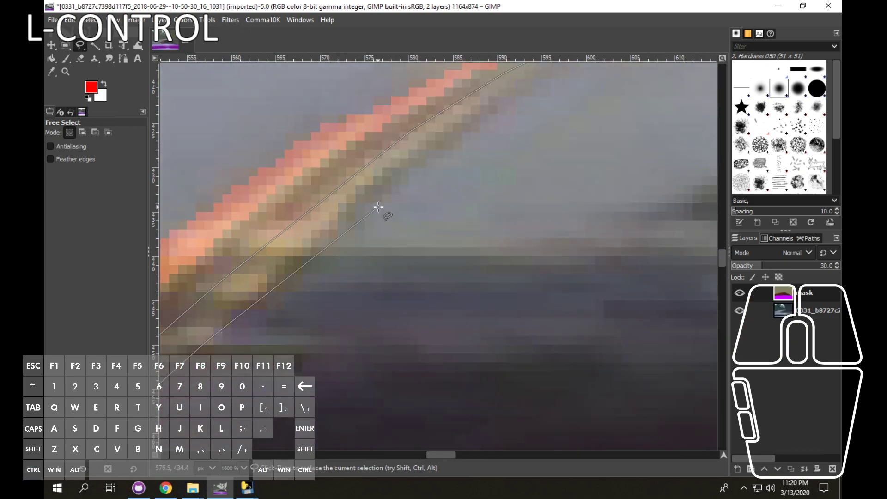
left_click_drag(509, 96, 375, 240)
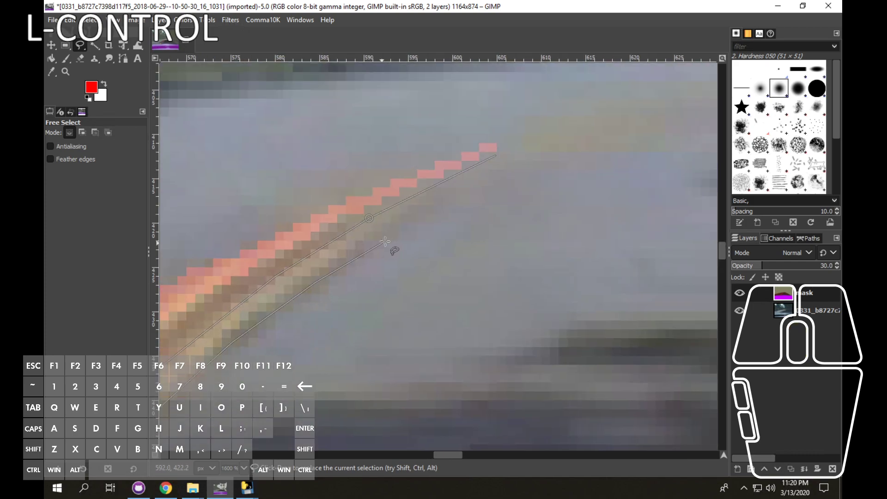
left_click(399, 218)
key("BackSpace")
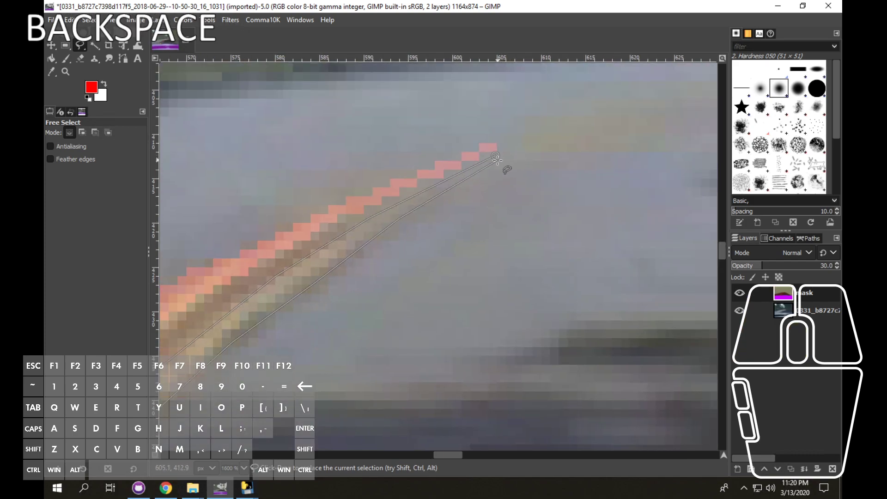
left_click(496, 157)
key("shift+l")
Outline the outer side of the faint right edge line from the car hood past the existing red segment to the far bend
scroll(518, 151, "down", 8, "ctrl")
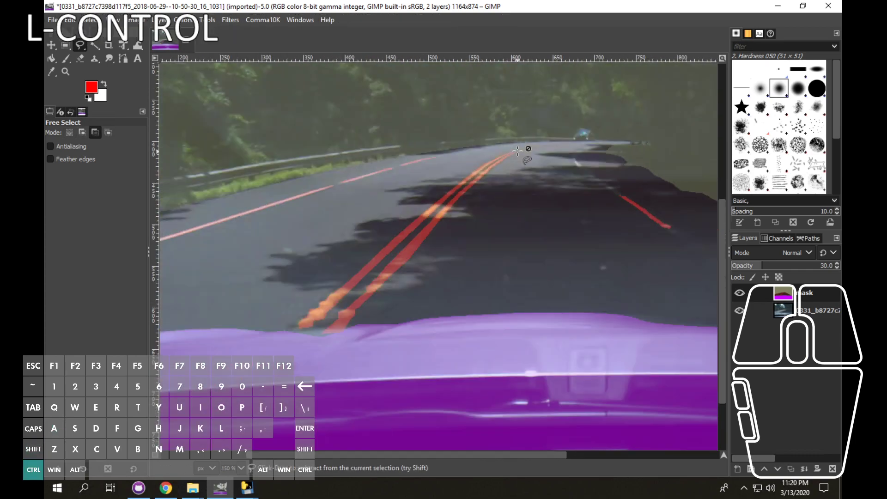
scroll(518, 196, "up", 3, "ctrl")
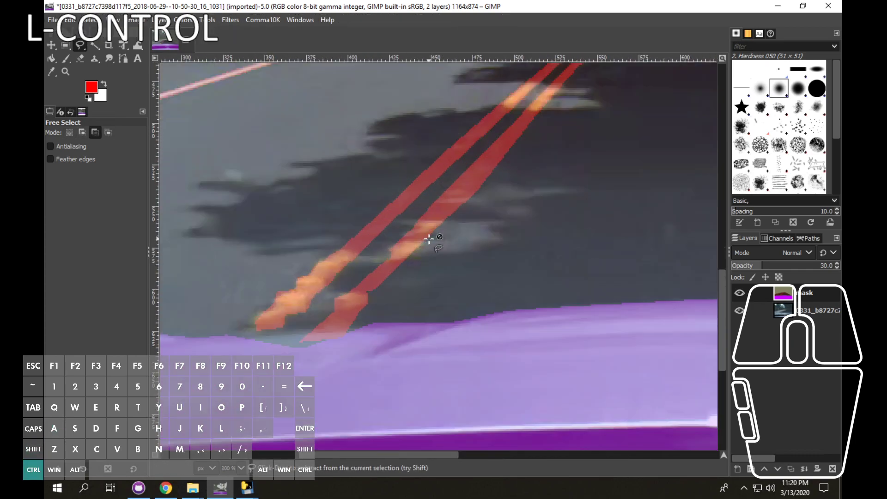
left_click_drag(430, 263, 317, 267)
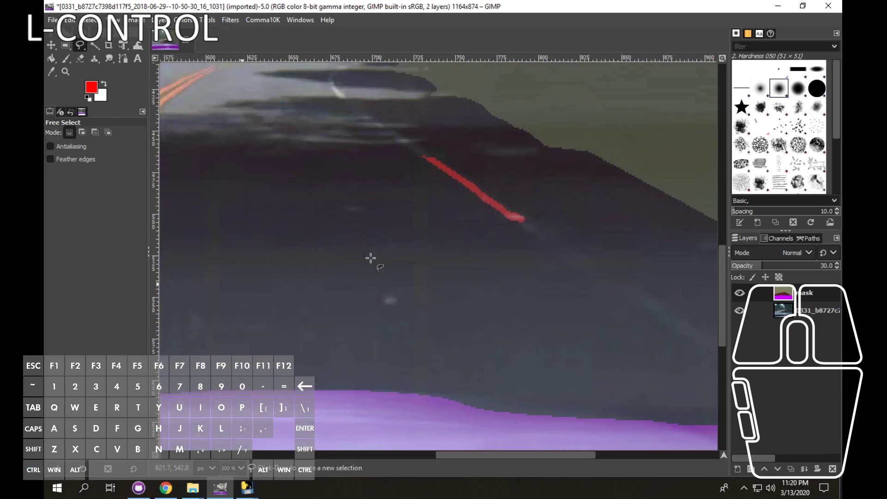
mouse_move(529, 222)
left_mouse_down()
mouse_move(438, 318)
mouse_move(364, 198)
mouse_move(532, 363)
left_mouse_up()
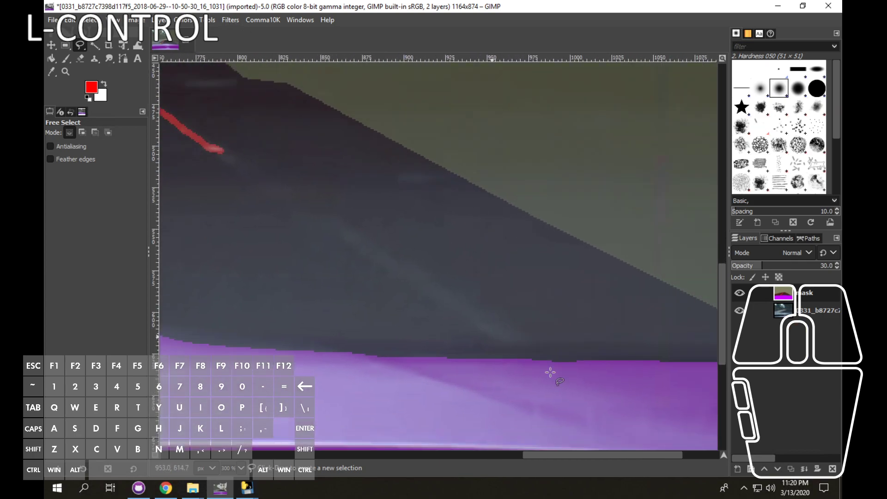
left_click(572, 366)
left_click(337, 218)
mouse_move(337, 218)
left_mouse_down()
mouse_move(568, 293)
mouse_move(613, 317)
left_mouse_up()
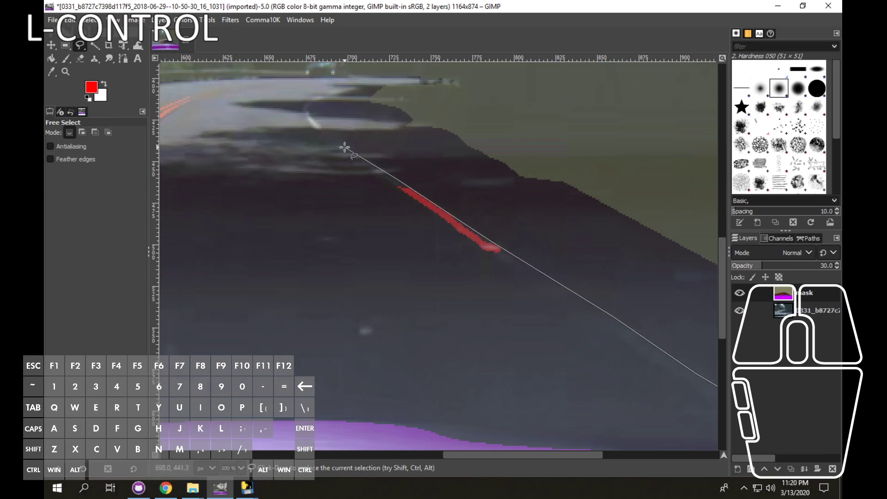
left_click(317, 122)
Carry the right edge line's outline around the bend to its far tip below the distant car and back along the inner side
scroll(309, 107, "up", 6)
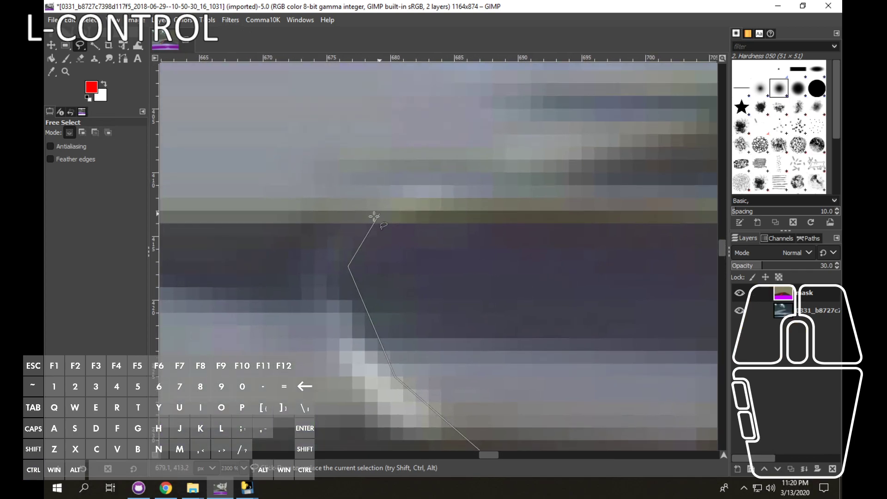
left_click(362, 233)
scroll(362, 233, "down", 3)
scroll(404, 176, "down", 1)
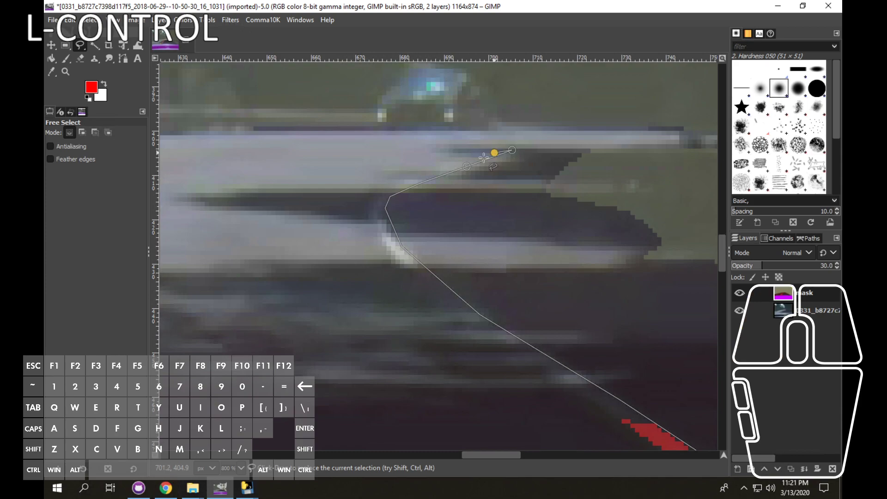
left_click(393, 185)
left_click(373, 196)
left_click(377, 233)
Trace the inner side of the right edge line back to the hood, close the outline, fill it as lane marking and deselect
left_click_drag(458, 286, 318, 130)
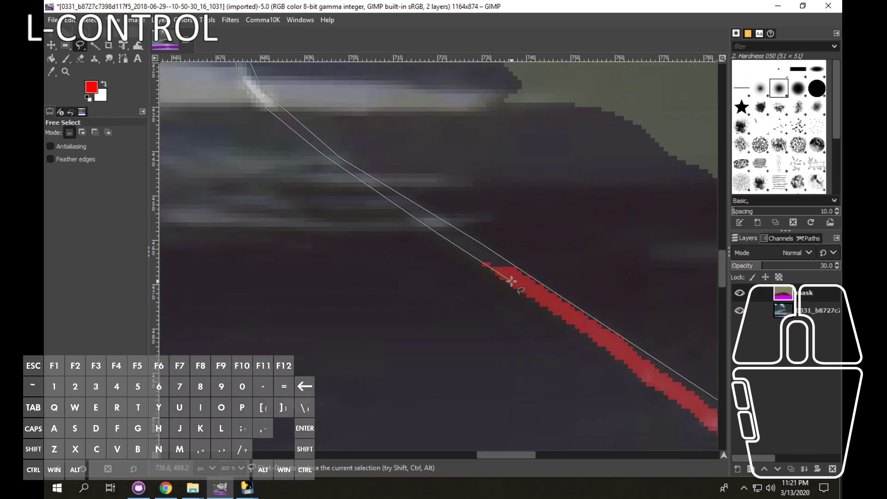
scroll(561, 314, "down", 2)
scroll(588, 295, "down", 2)
left_click_drag(614, 283, 425, 194)
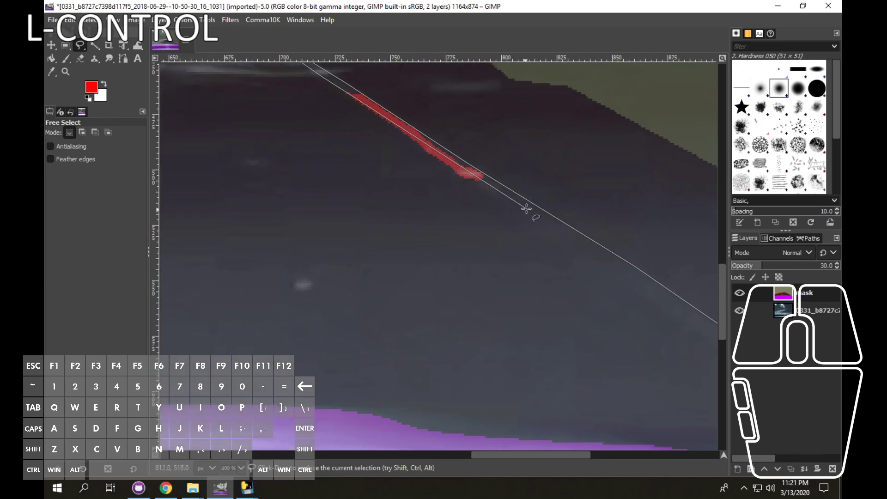
left_click(507, 205)
left_click_drag(572, 234, 387, 139)
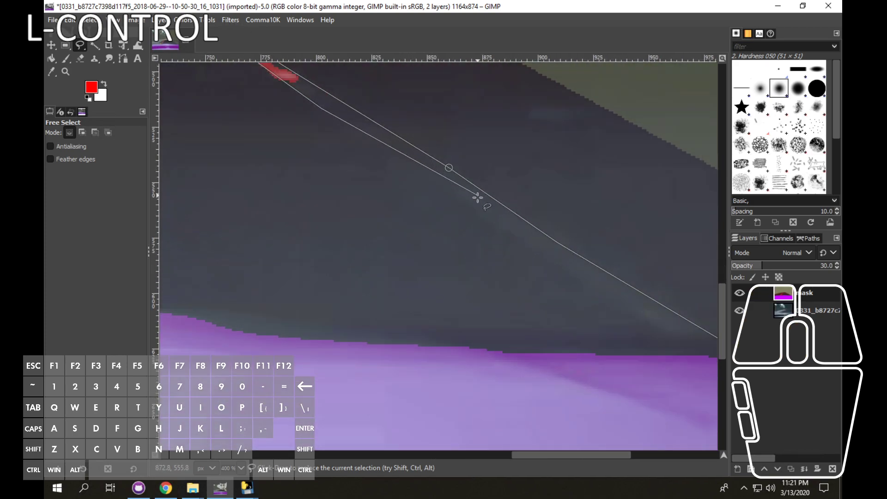
left_click(476, 207)
left_click(578, 278)
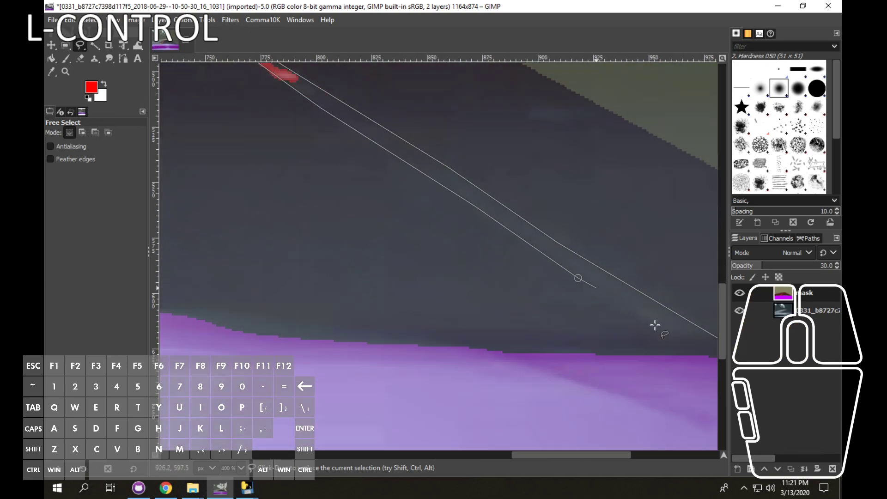
left_click_drag(655, 325, 471, 255)
left_click(525, 283)
left_click(577, 298)
key("shift+l")
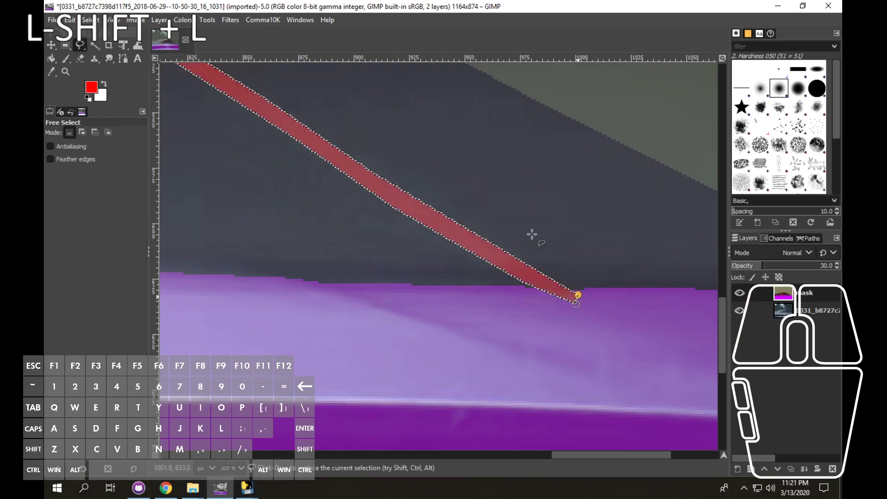
key("ctrl+shift+a")
Inspect the filled left edge segments, the double centre line and the far end of the right edge line for missed markings
scroll(523, 229, "down", 2, "ctrl")
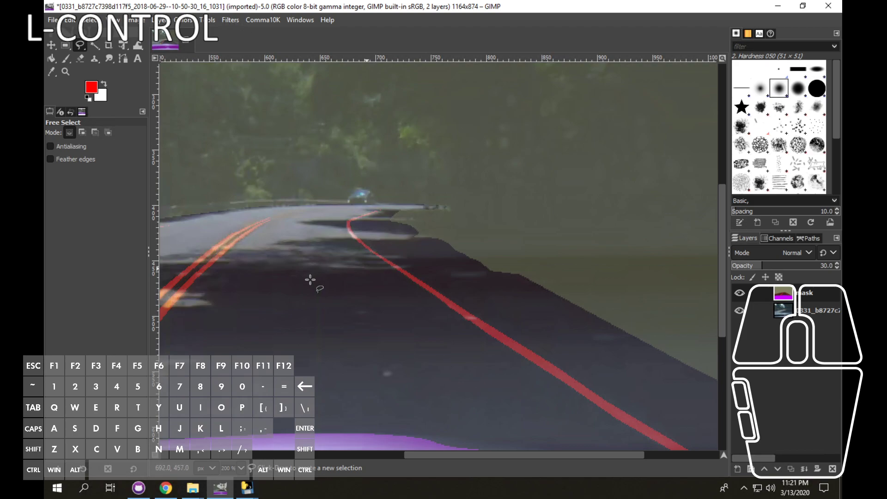
scroll(621, 242, "up", 1, "ctrl")
scroll(525, 231, "up", 1, "ctrl")
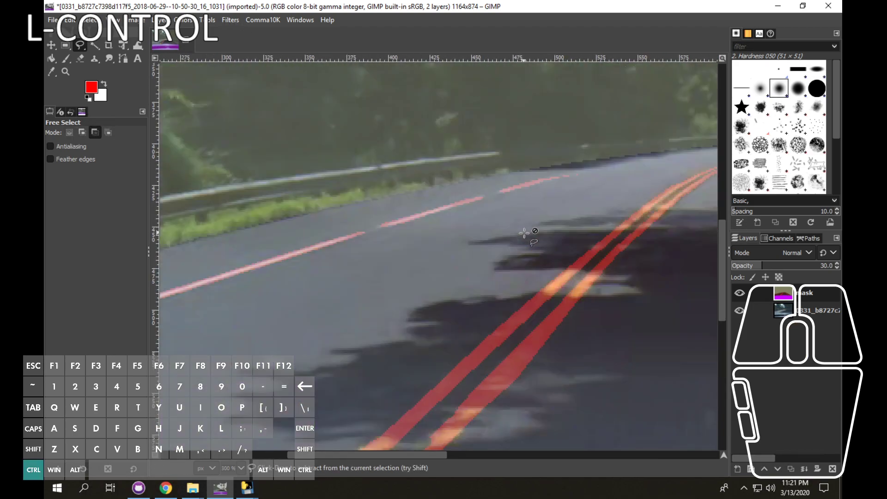
scroll(495, 203, "up", 1)
scroll(494, 204, "up", 1, "ctrl")
scroll(495, 204, "down", 1)
left_click_drag(610, 267, 255, 236)
left_click_drag(633, 228, 701, 309)
left_click_drag(426, 310, 693, 337)
scroll(432, 336, "down", 2)
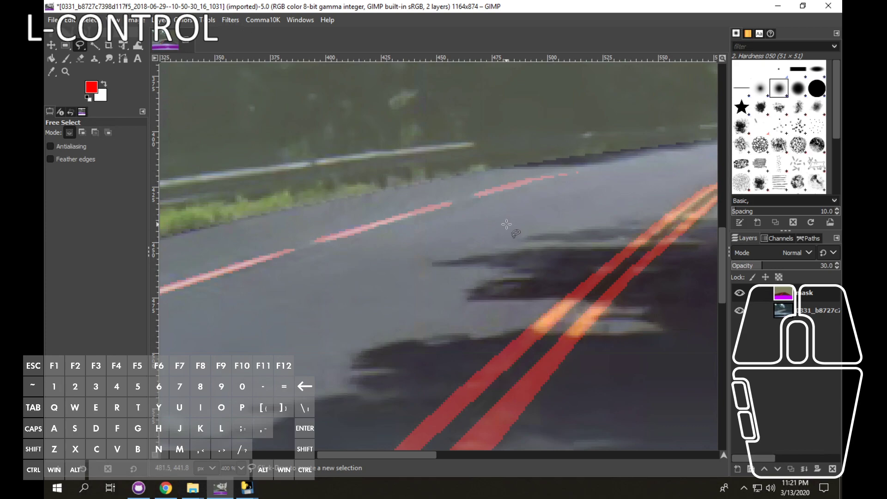
left_click_drag(598, 213, 394, 254)
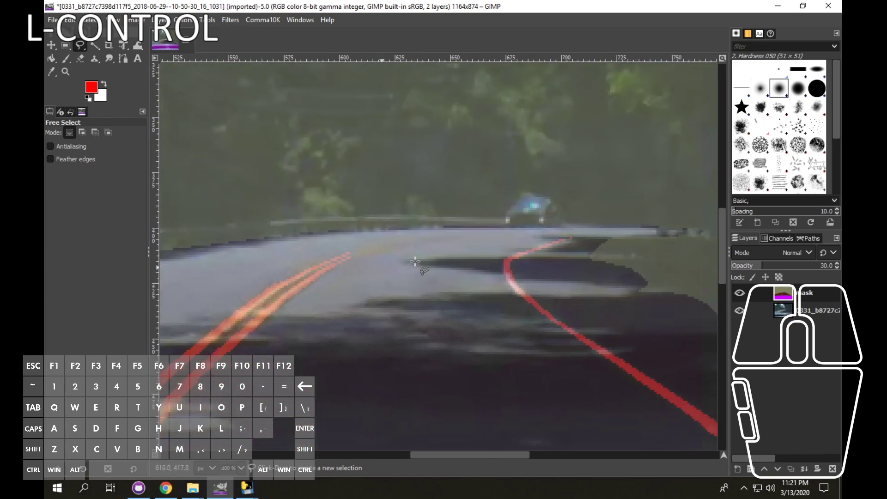
Examine the far end of the double centre line and the road edge around the bend for unmarked areas
scroll(355, 260, "down", 3)
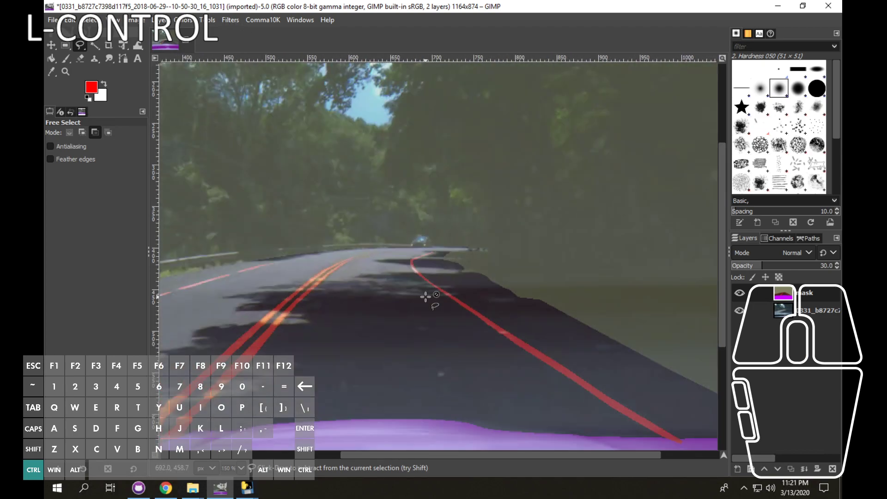
scroll(338, 273, "up", 7)
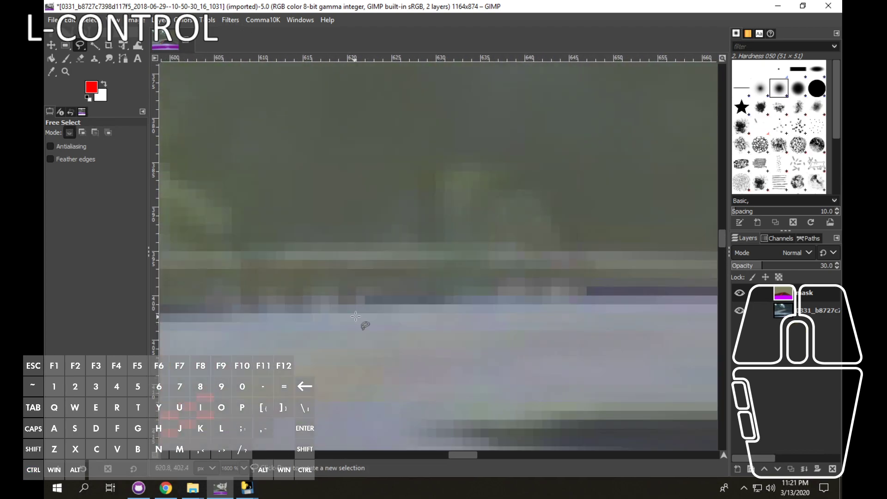
scroll(355, 315, "down", 4)
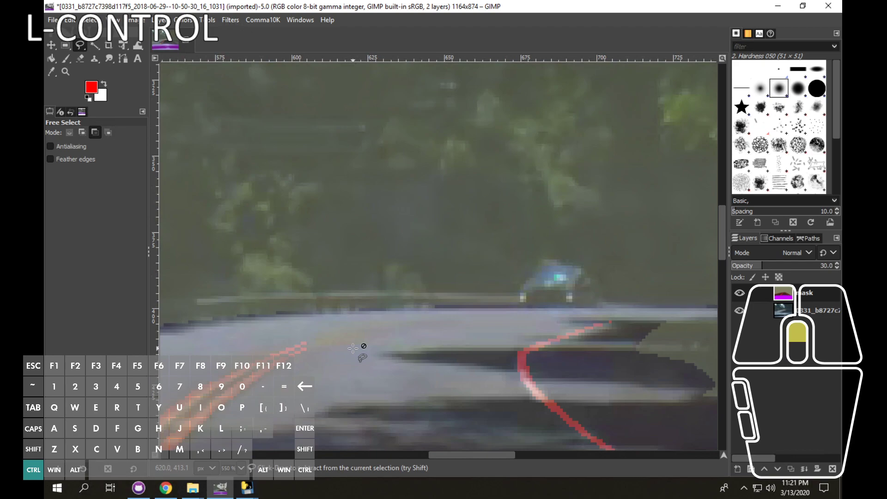
scroll(319, 352, "up", 3)
scroll(588, 314, "down", 3)
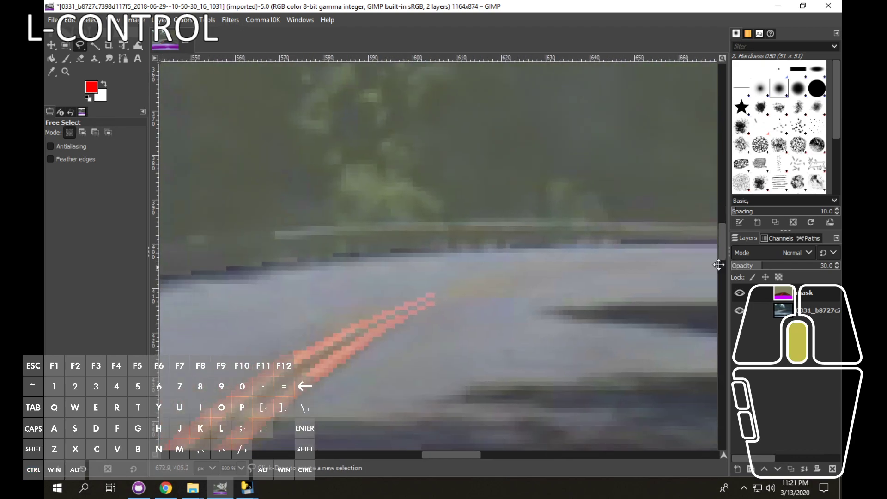
scroll(514, 284, "up", 5)
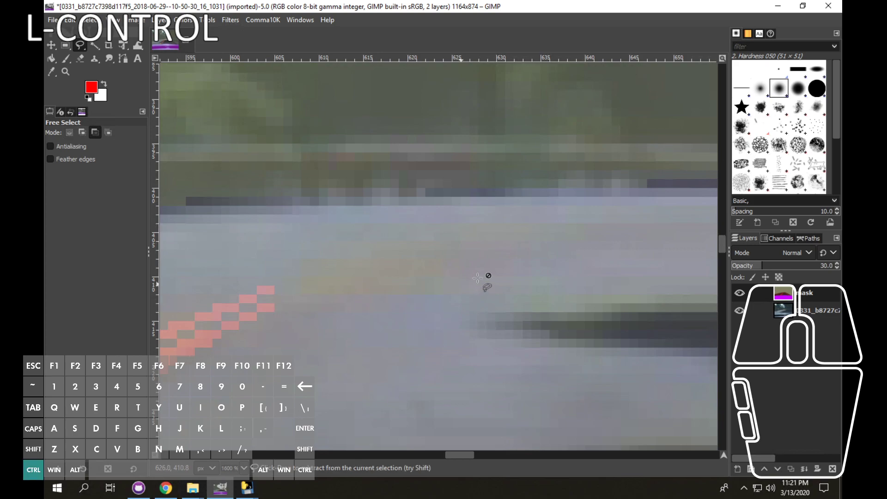
scroll(481, 283, "down", 3)
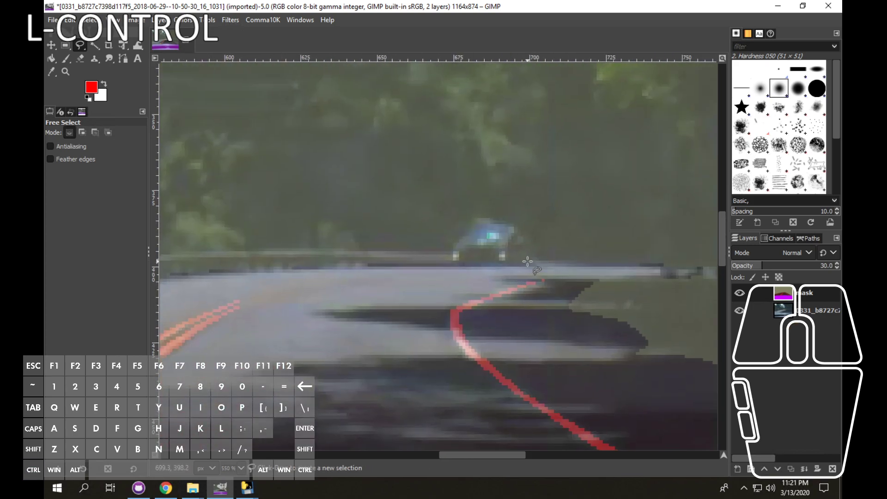
Outline the distant car from its right side along the wheels and up its left side to the roof, replacing misplaced base points
left_click(530, 255)
left_click(530, 265)
left_click(494, 262)
left_click(482, 262)
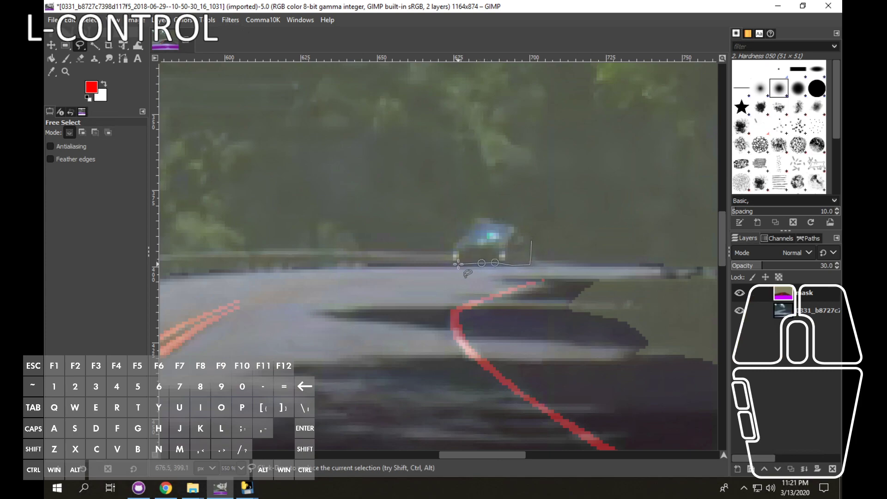
key("BackSpace")
key("BackSpace")
key("BackSpace")
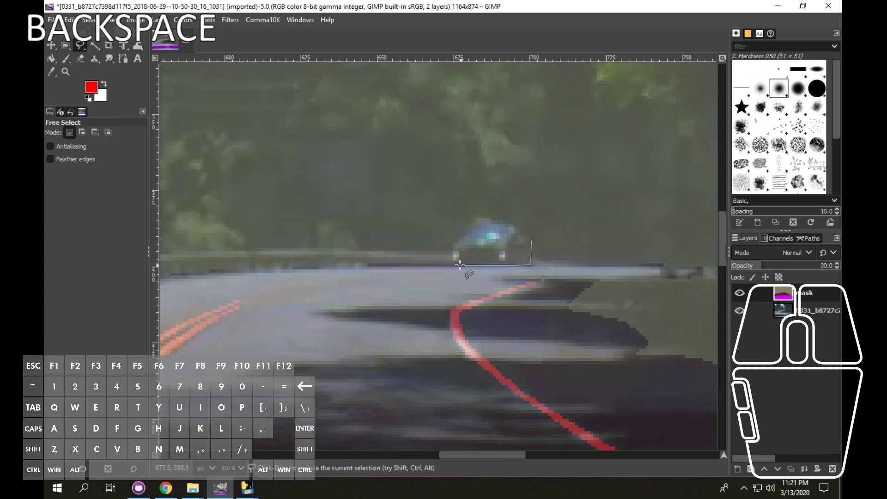
left_click(455, 242)
left_click(466, 235)
left_click(472, 225)
left_click(475, 219)
left_click(487, 217)
With the mask hidden, close the outline over the distant car's roof and right side, label it as movable and deselect
left_click(737, 294)
left_click(738, 294)
left_click(737, 295)
left_click(737, 295)
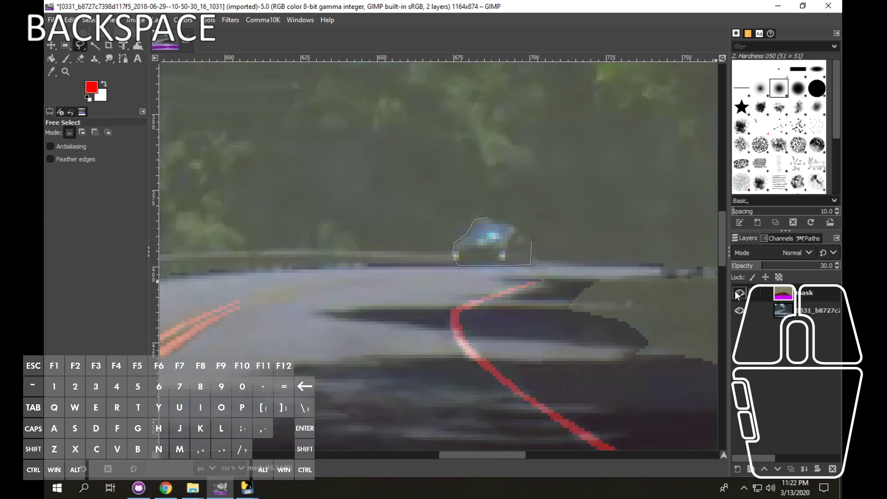
left_click(738, 295)
left_click(502, 217)
left_click(517, 223)
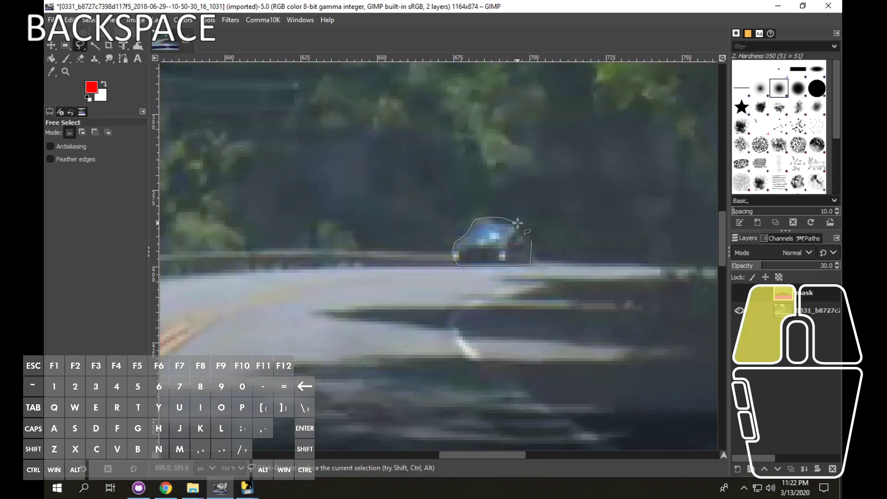
left_click(530, 234)
left_click(531, 241)
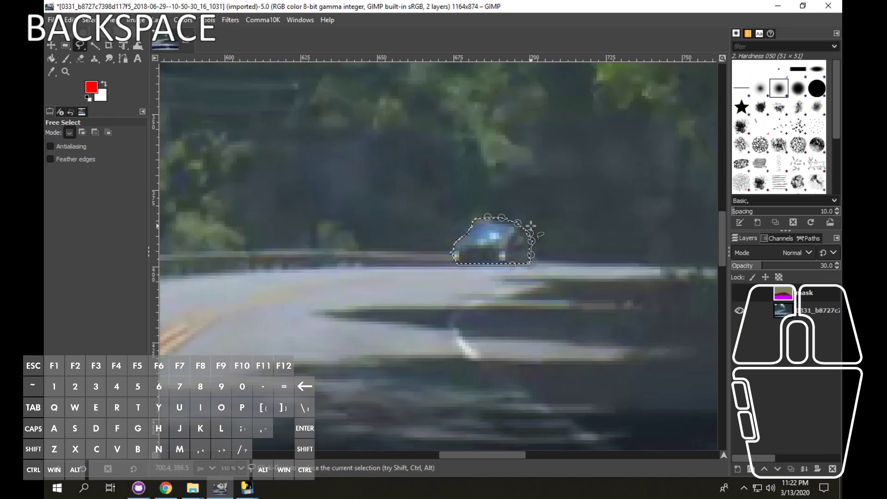
key("shift+m")
key("ctrl+shift+a")
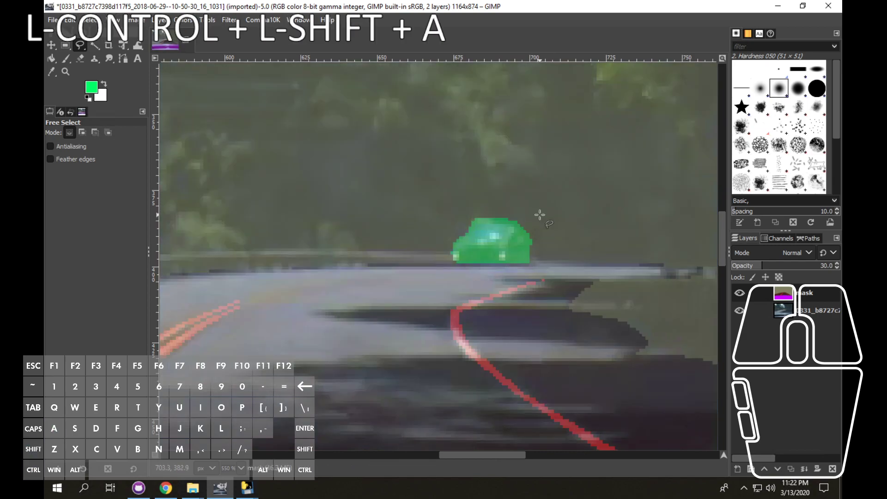
With the mask hidden, outline the car hood's upper edge from beyond the image's right border toward the middle
scroll(539, 216, "down", 5, "ctrl")
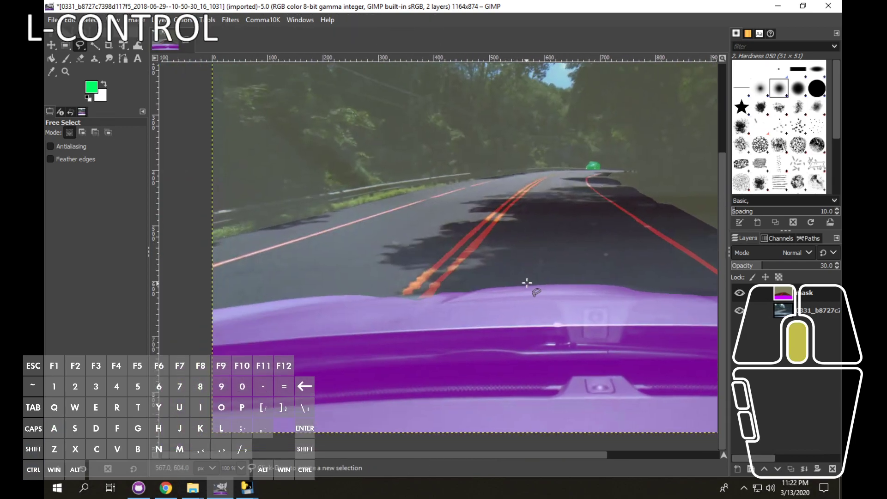
left_click_drag(527, 283, 267, 281)
left_click_drag(416, 277, 470, 262)
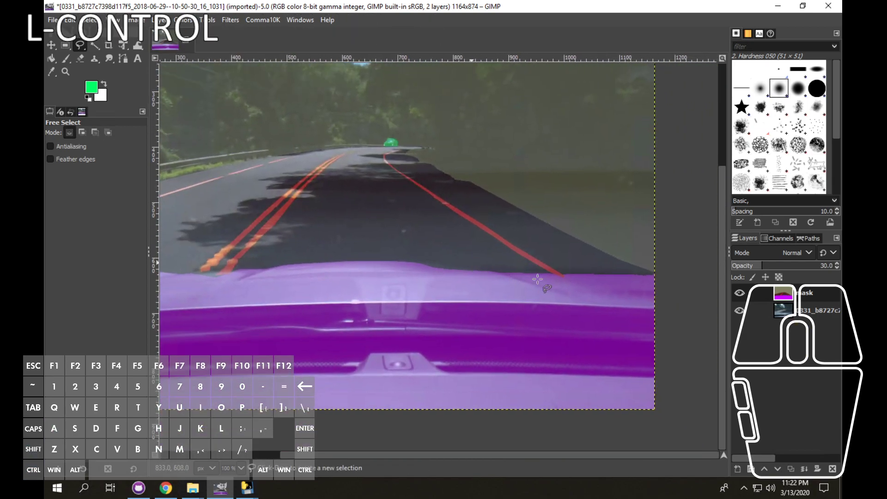
scroll(513, 275, "up", 2, "ctrl")
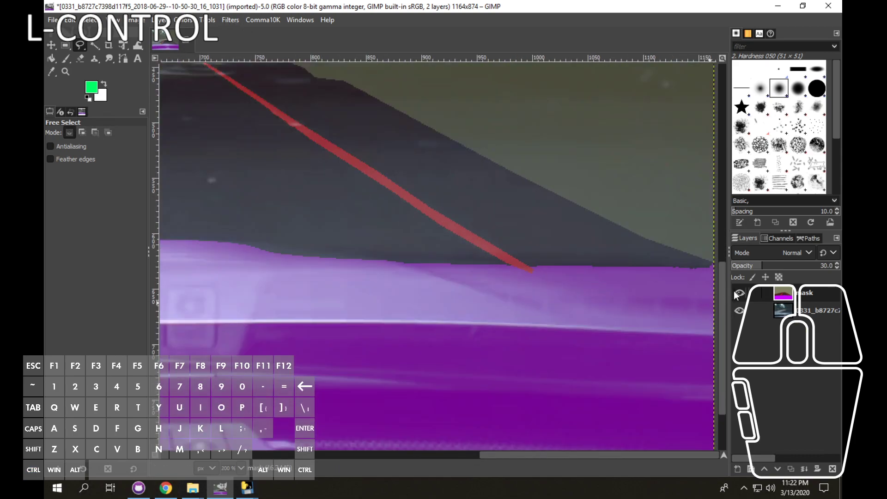
left_click(734, 292)
scroll(400, 271, "right", 5)
left_click(515, 275)
left_click(441, 261)
left_click(291, 258)
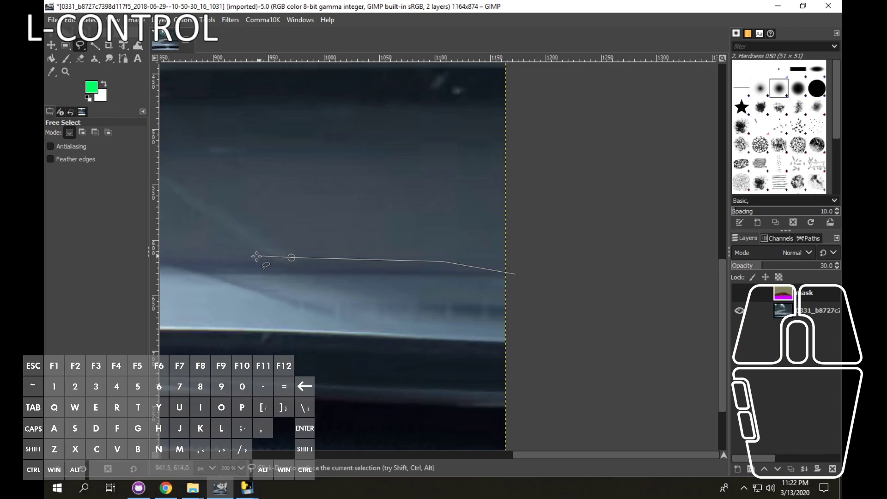
scroll(257, 256, "left", 8)
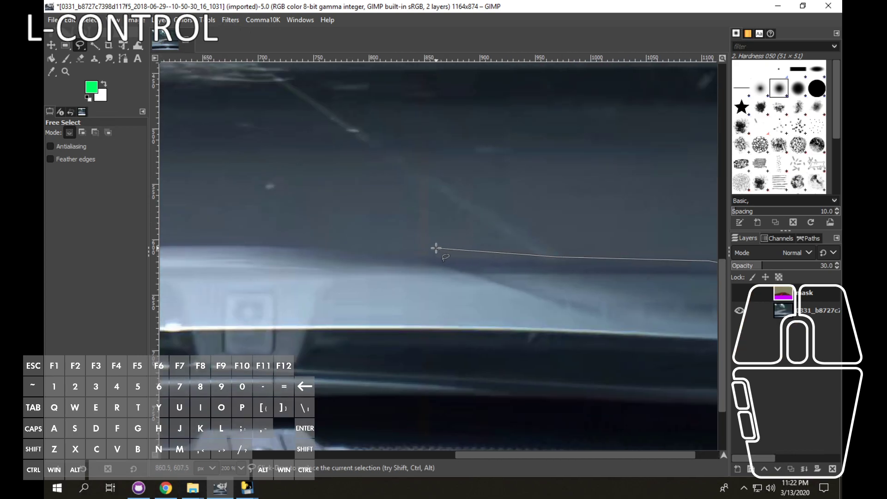
left_click(354, 248)
Continue the hood's outline along its upper edge past the centre line and out beyond the image's left border
scroll(427, 250, "left", 8)
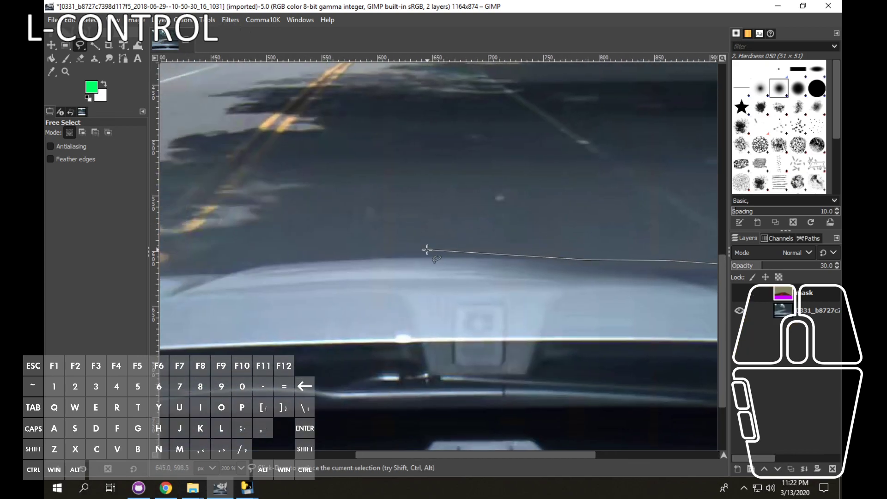
left_click(476, 251)
left_click(248, 263)
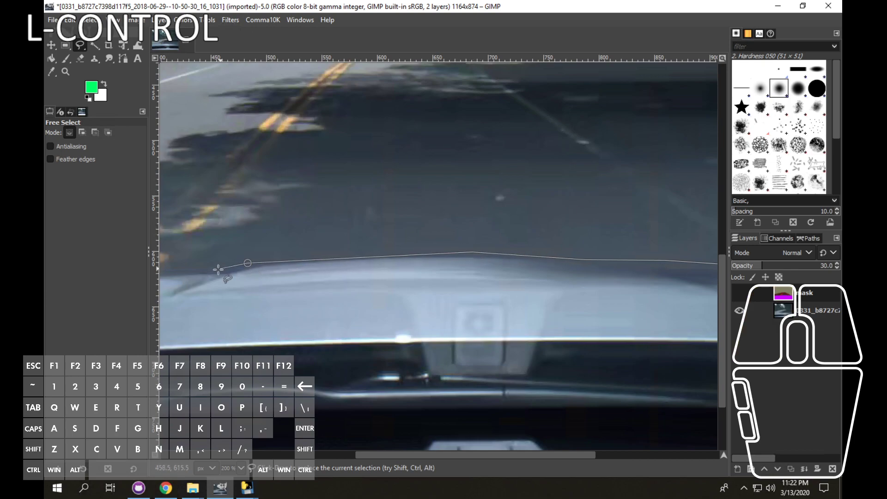
left_click(220, 269)
scroll(220, 269, "left", 9)
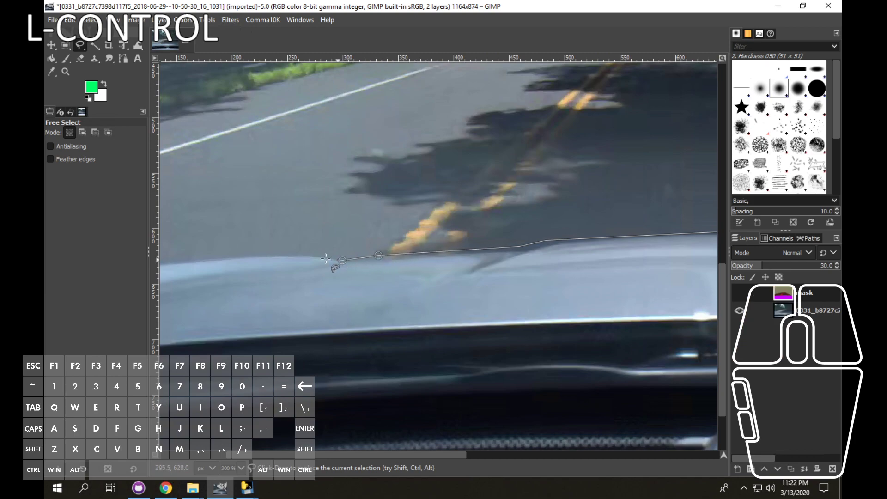
left_click(314, 253)
left_click(229, 252)
scroll(306, 258, "left", 6)
scroll(306, 257, "down", 1)
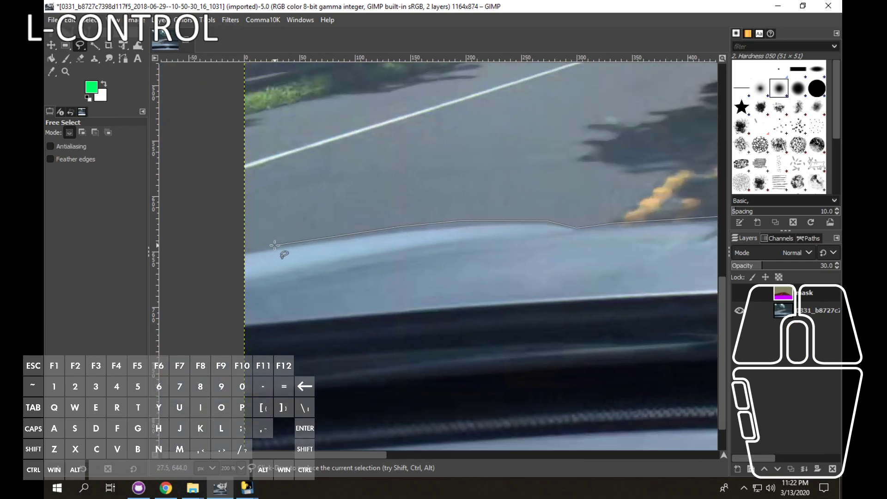
left_click(221, 255)
left_click(188, 330)
Carry the outline below the image to enclose the whole hood, close it, label it as ego and deselect
scroll(259, 326, "down", 1)
scroll(259, 326, "down", 5)
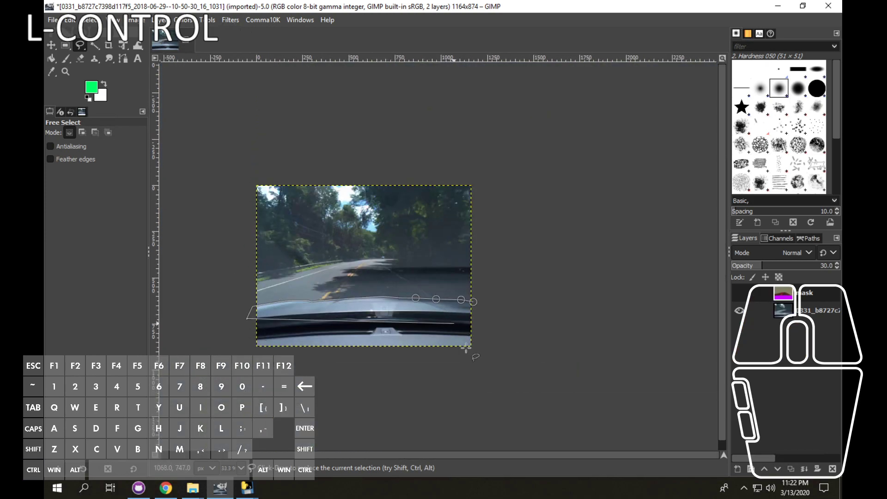
left_click(246, 374)
left_click(509, 366)
left_click(521, 345)
scroll(478, 304, "up", 5)
left_click(450, 293)
key("shift+c")
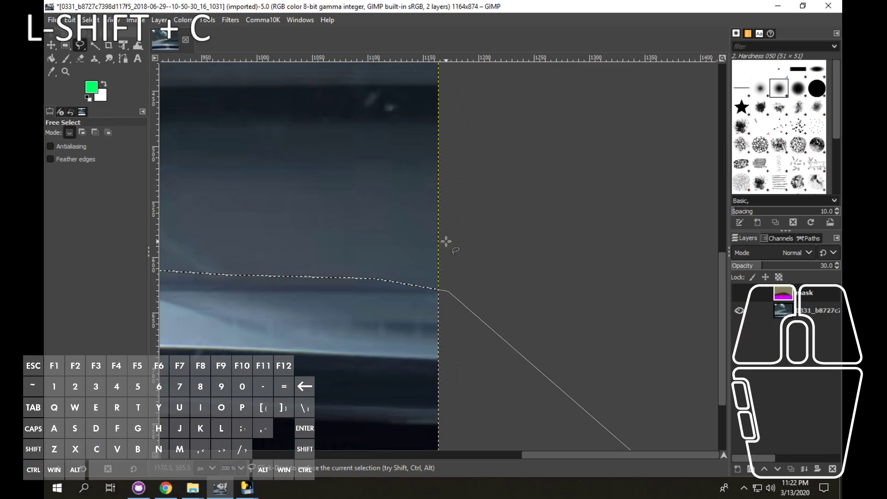
key("ctrl+shift+a")
Check the complete mask of image 331 and save it as the Comma10K mask file
scroll(469, 221, "down", 4)
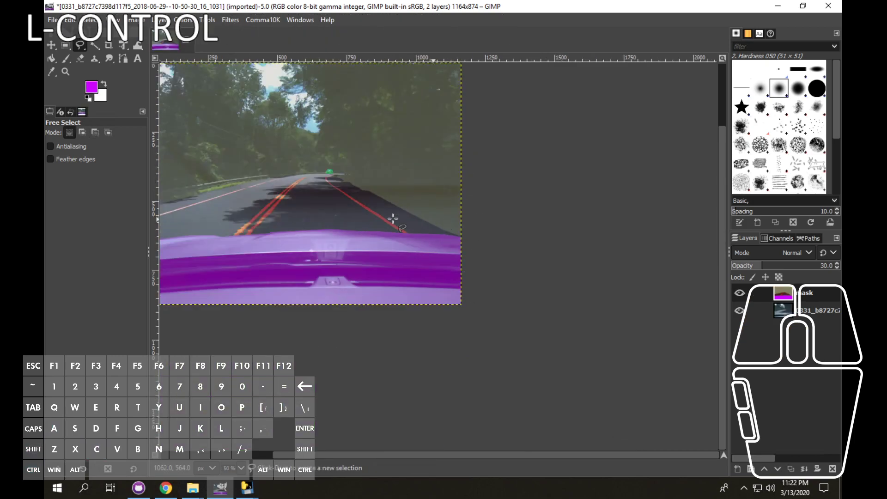
scroll(494, 246, "up", 3)
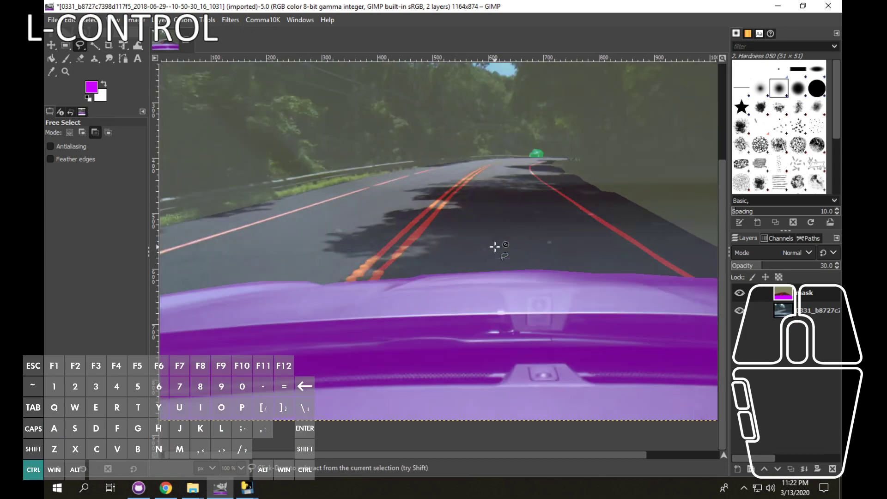
left_click_drag(570, 244, 560, 285)
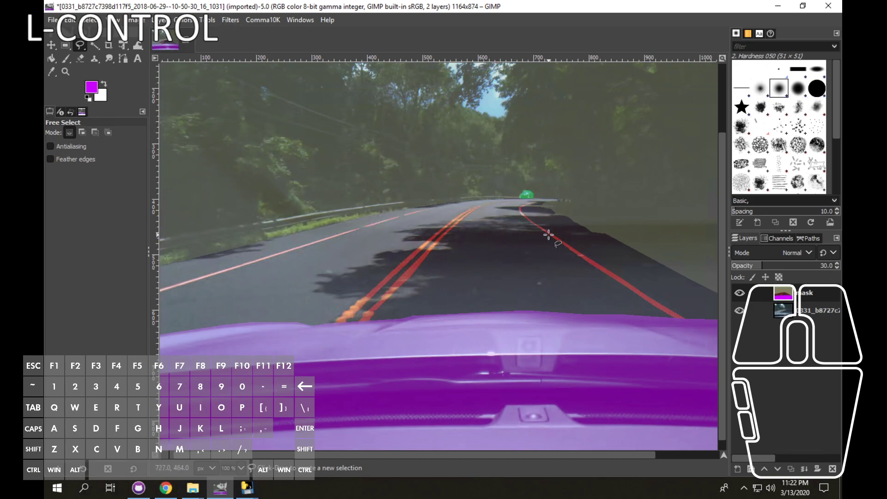
left_click(263, 20)
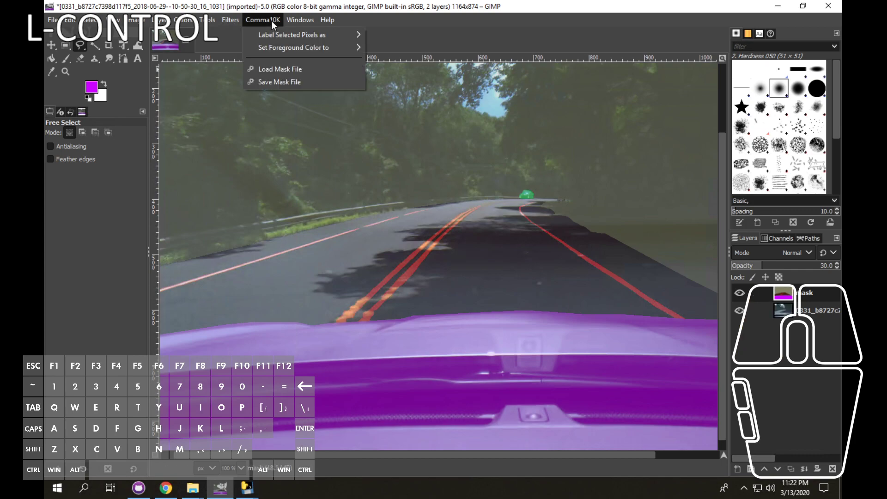
left_click(310, 82)
Switch to the pencil tool in Chrome and reload the existing mask for image 331 to check it
left_click(166, 488)
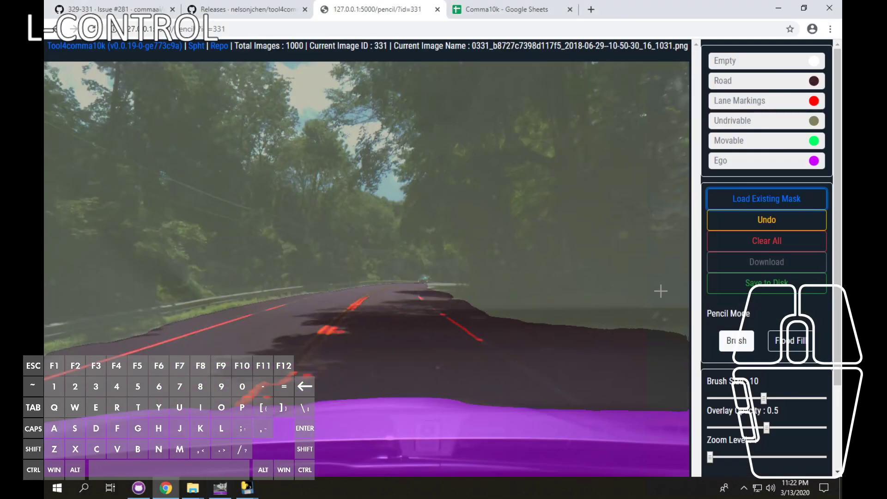
left_click(728, 201)
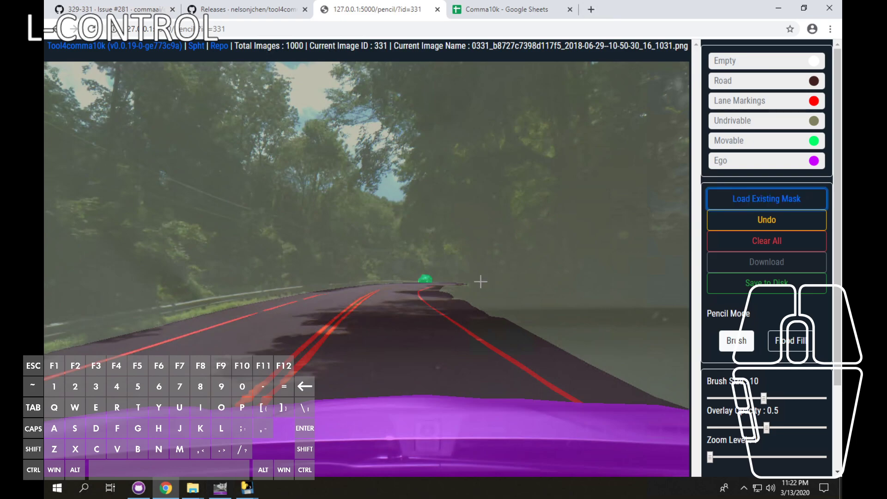
scroll(480, 281, "down", 2)
scroll(481, 281, "up", 2)
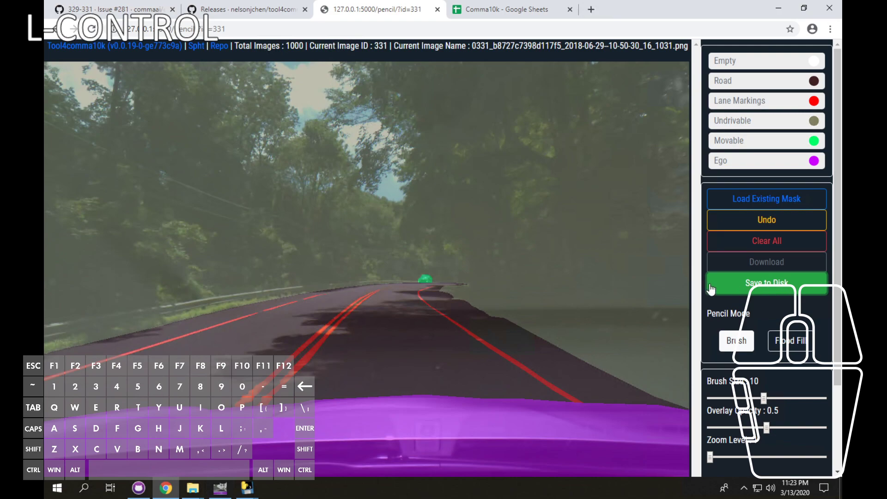
Save image 331's mask to disk and commit it
left_click(710, 290)
scroll(723, 259, "down", 2)
left_click(747, 462)
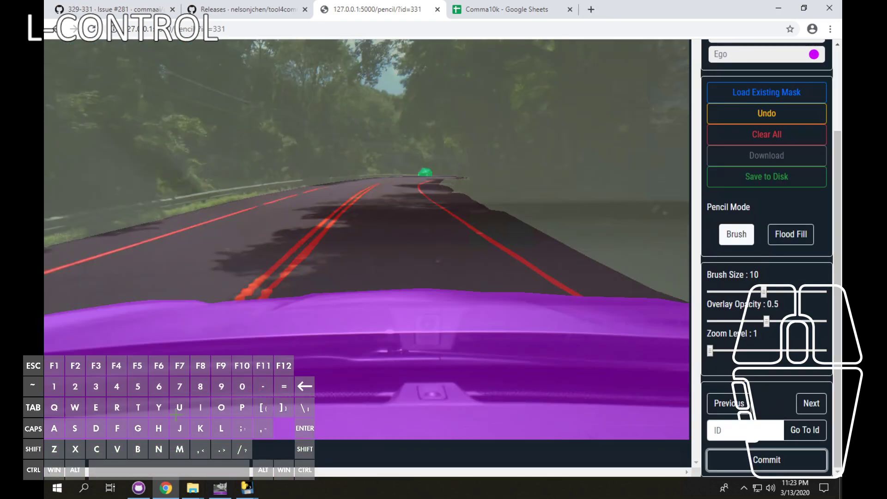
Switch to GitHub Desktop and review the mask changes in the history commits for images 0329, 0330 and 0331
left_click(138, 488)
left_click(267, 112)
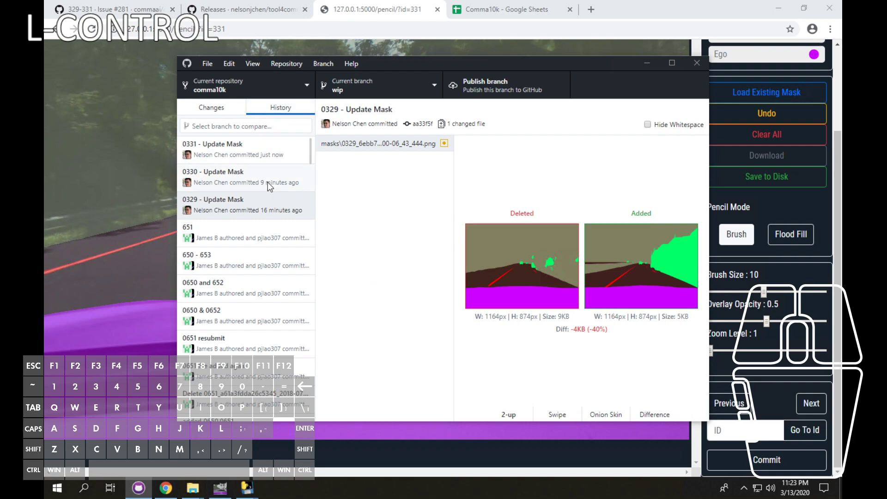
left_click(263, 157)
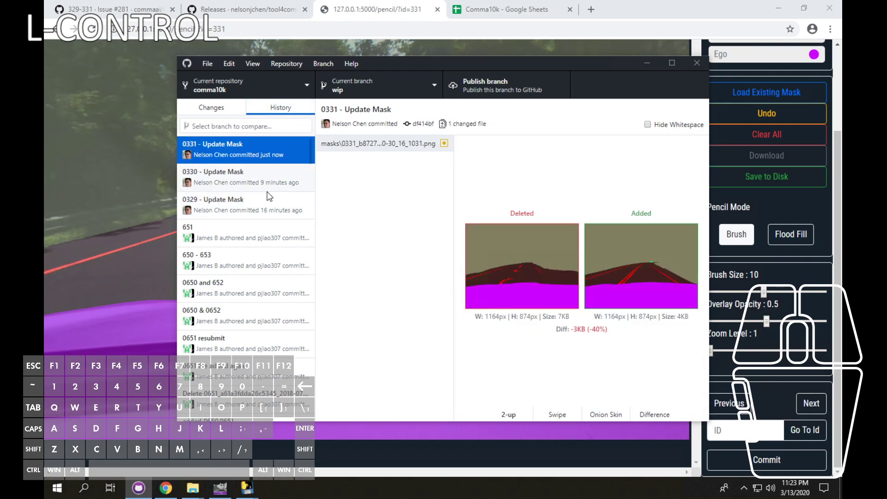
left_click(267, 195)
left_click(265, 171)
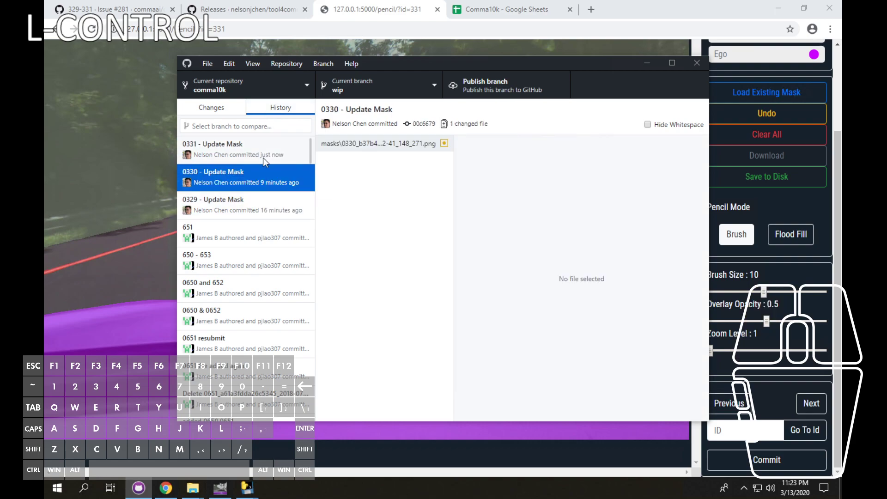
left_click(264, 158)
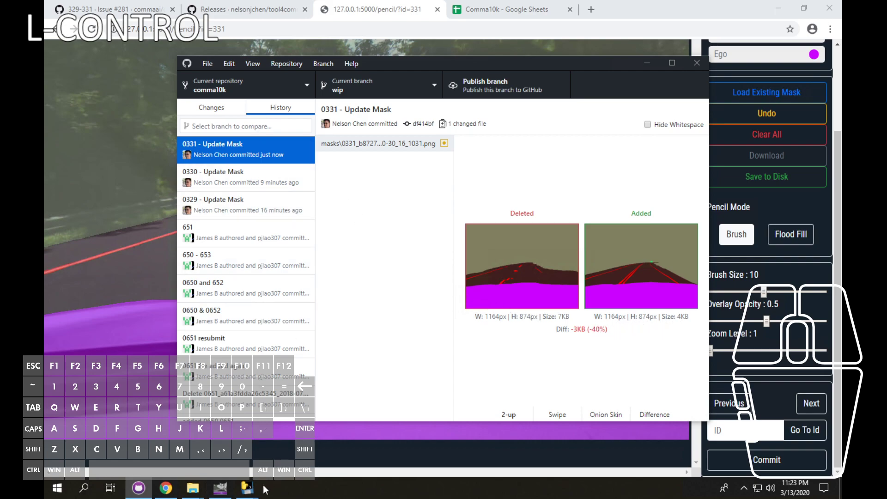
Switch to Tool for Comma10k and run Create and Push Branch on the local comma10k repository clone
mouse_move(245, 485)
mouse_move(401, 440)
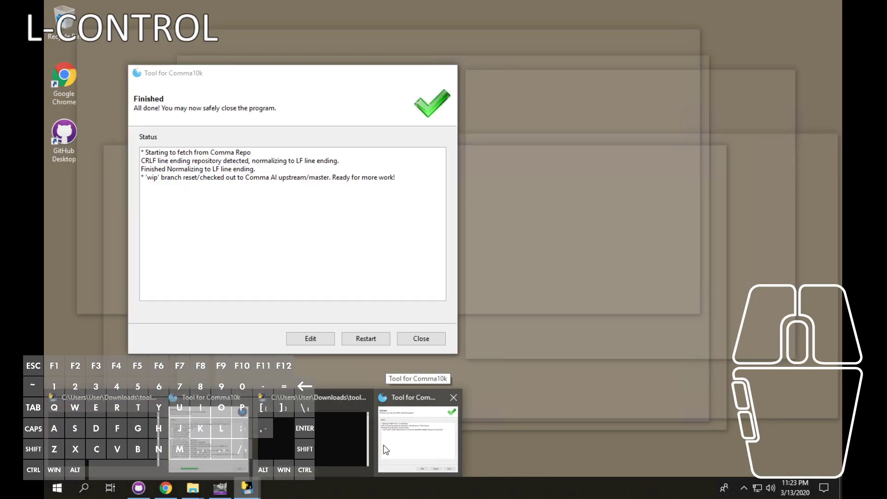
left_click(386, 450)
left_click(306, 337)
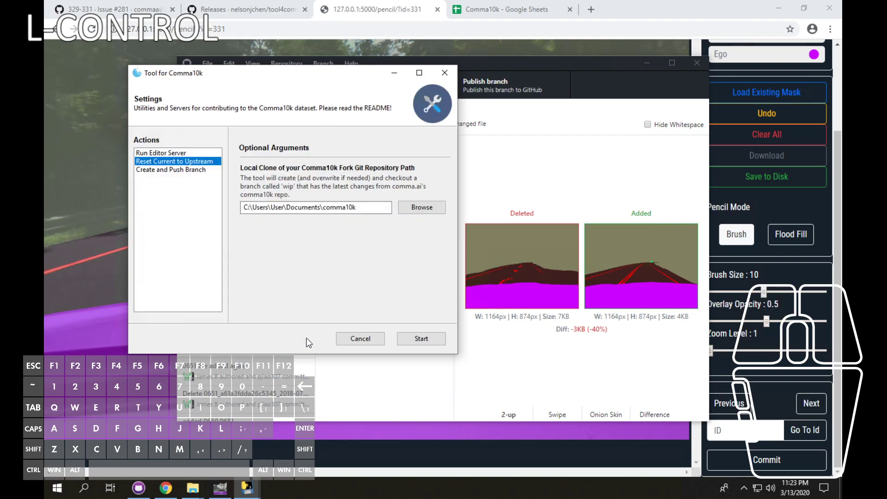
left_click(162, 170)
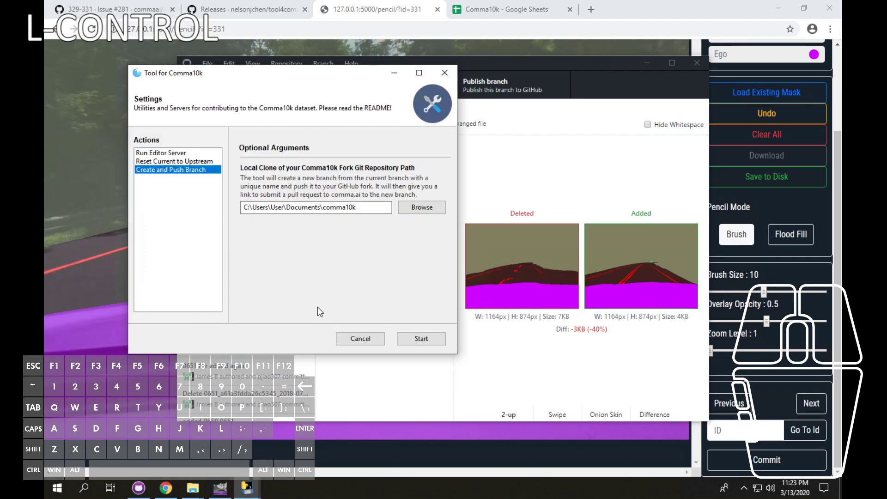
left_click(421, 339)
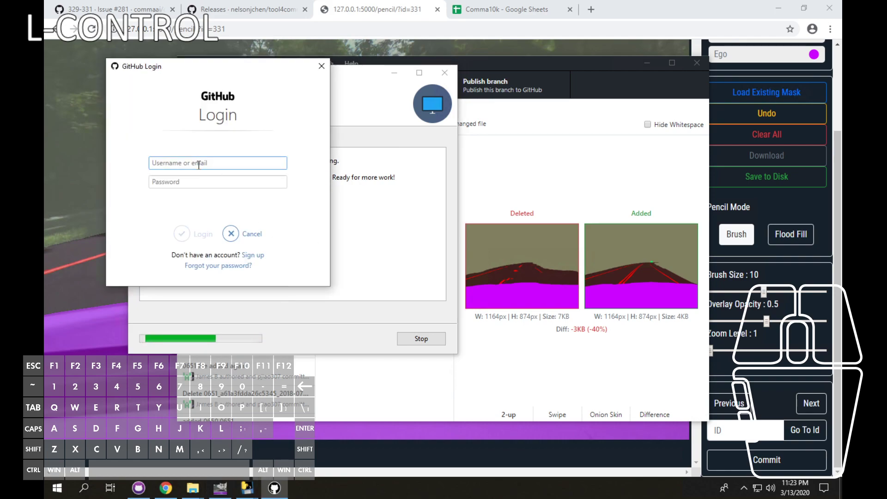
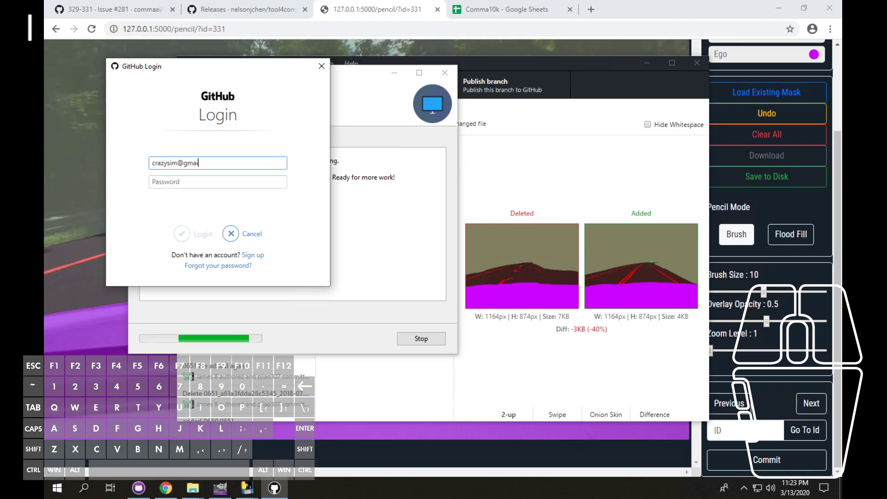
Log in to GitHub with the account e-mail and the account password
key("Tab")
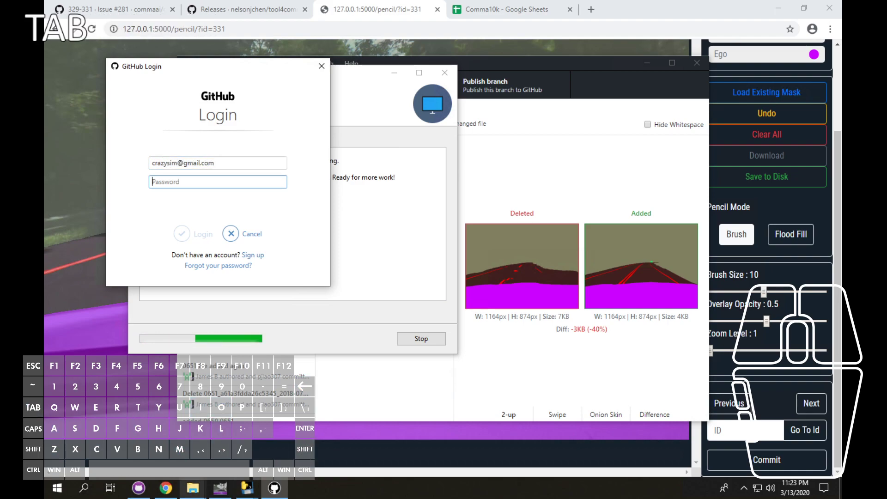
mouse_move(139, 487)
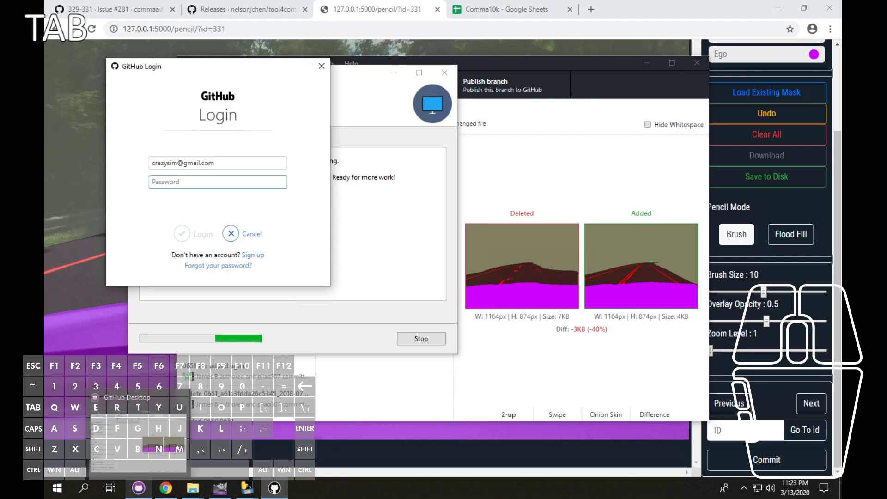
key("alt+Tab")
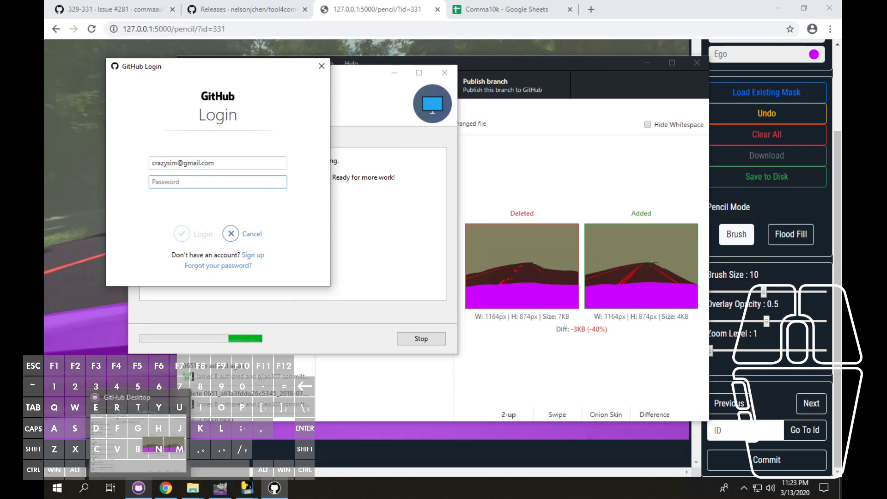
key("ctrl+v")
left_click(187, 236)
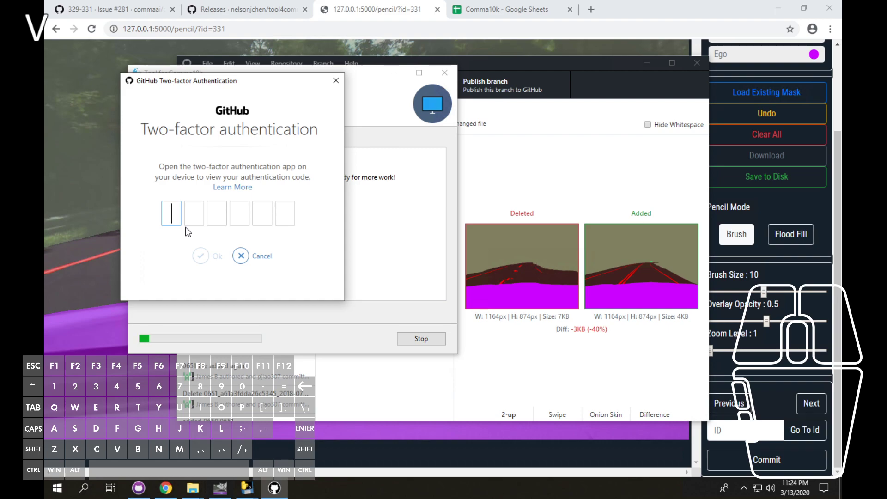
Submit the two-factor authentication code to let the branch push finish, and dismiss the completion message
left_click(198, 253)
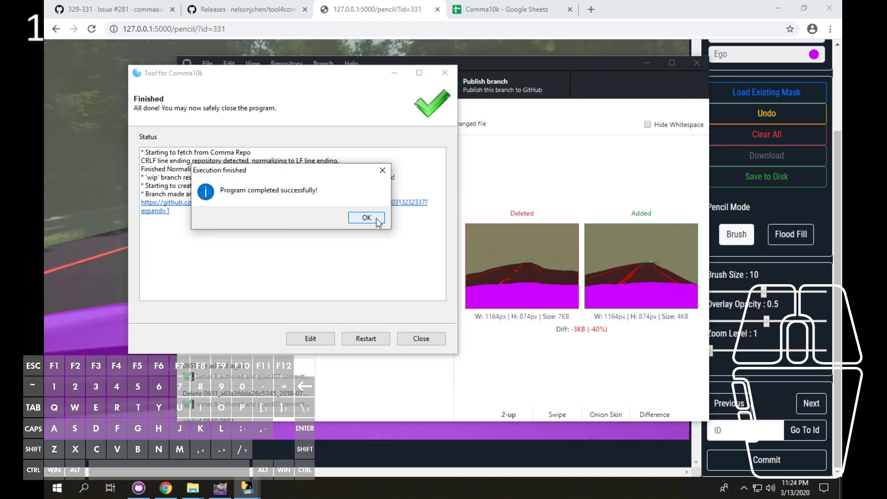
left_click(366, 218)
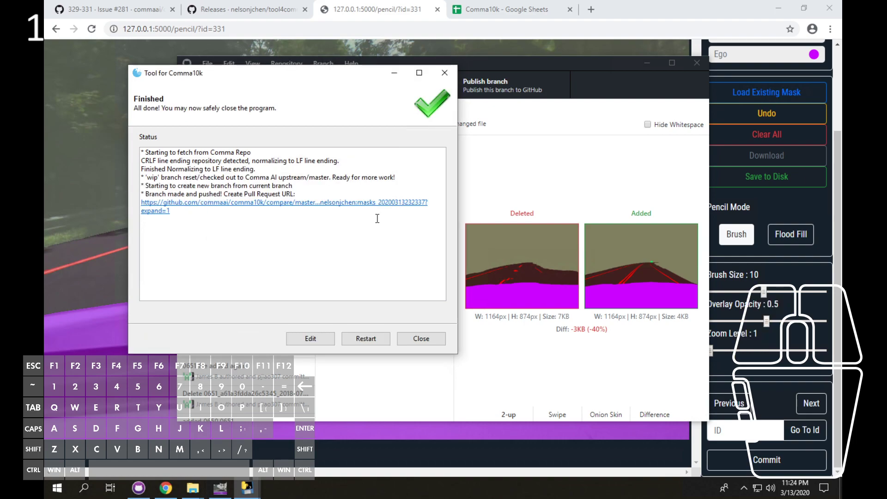
Open the Create Pull Request link for the pushed branch and look over the comparison page in Chrome
left_click(164, 206)
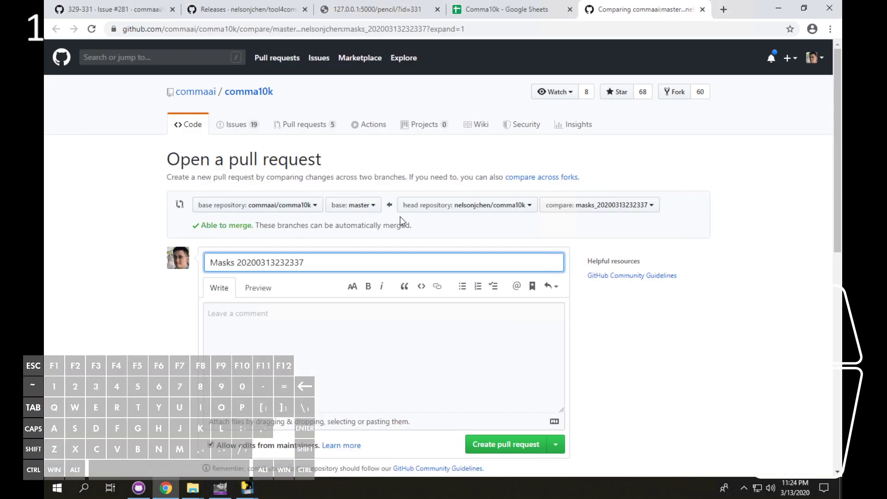
scroll(325, 193, "down", 5)
scroll(325, 193, "up", 2)
scroll(326, 193, "down", 2)
scroll(326, 193, "up", 4)
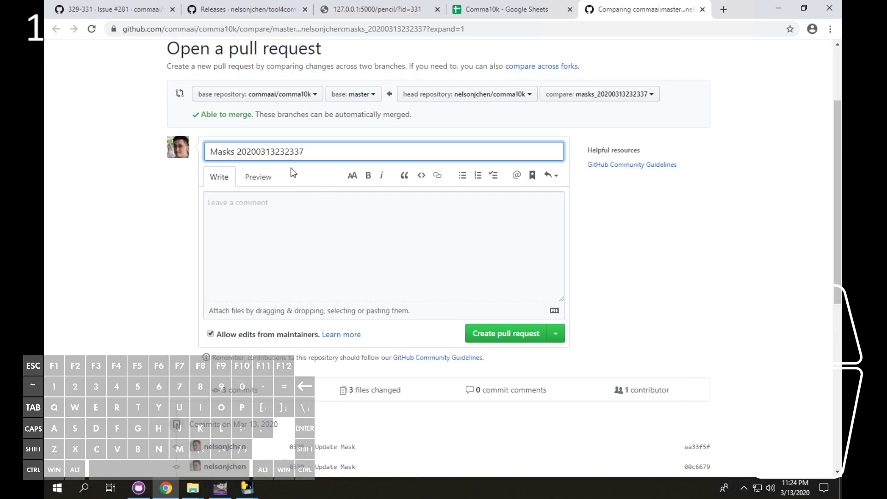
scroll(327, 193, "up", 1)
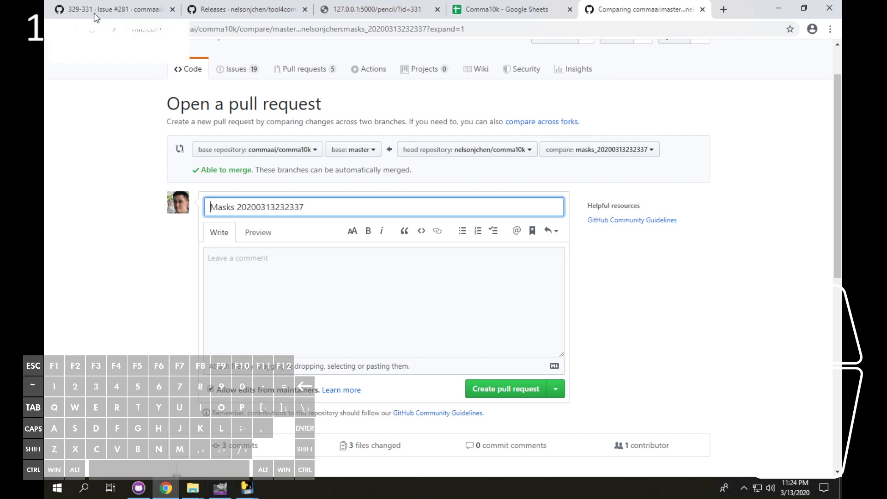
Replace the pull request title with 329-331
double_click(319, 207)
triple_click(319, 207)
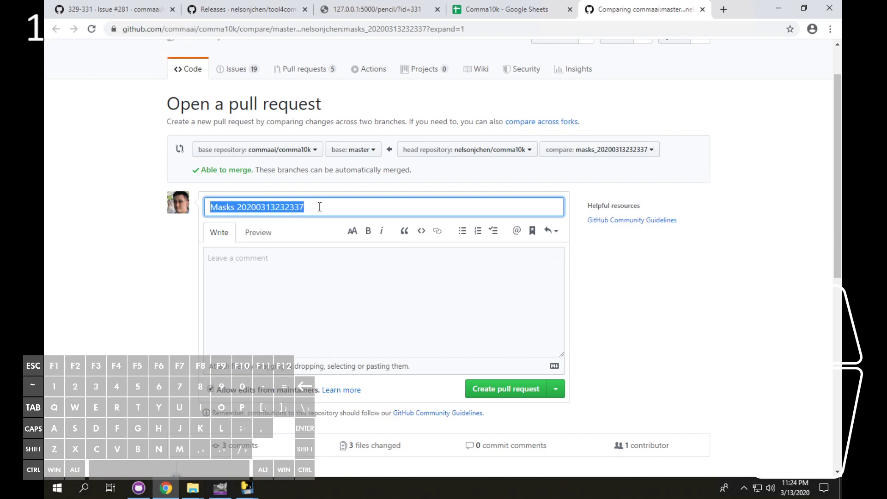
type("33")
key("BackSpace")
key("BackSpace")
type("329-331")
Add the description "Closes #281" and create the pull request
key("Tab")
key("Tab")
key("Tab")
key("shift+Tab")
type("C")
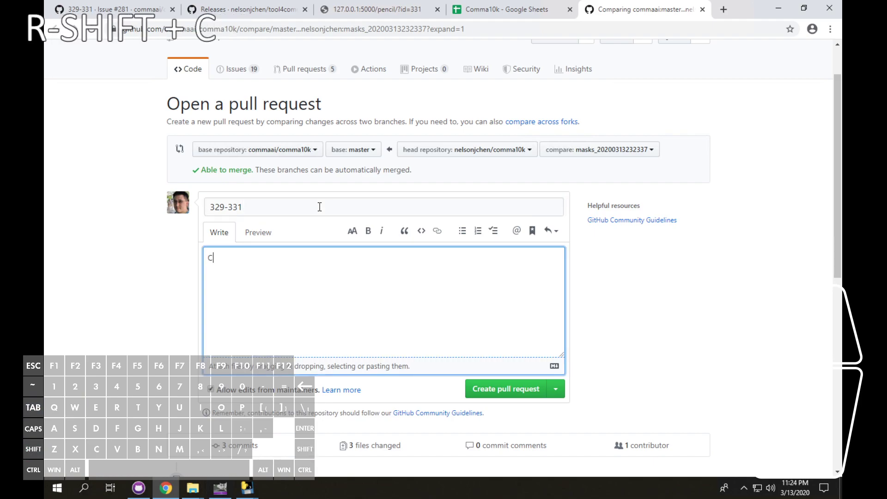
type("loses #2")
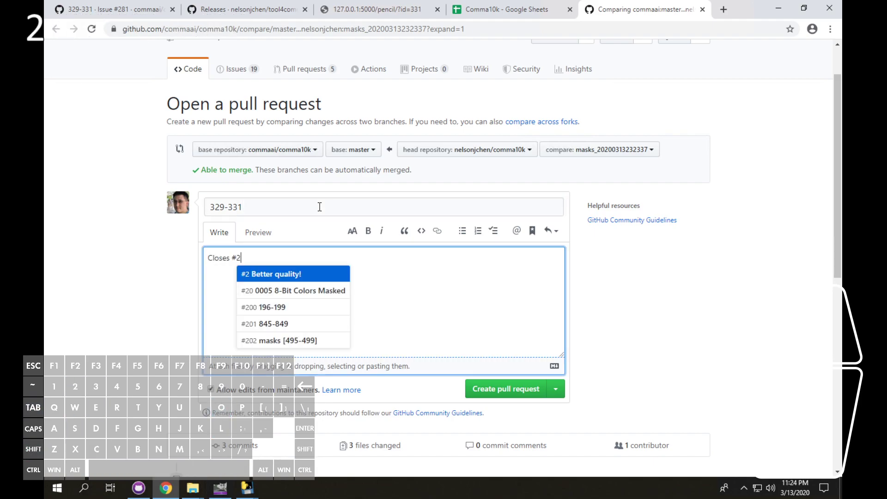
type("81")
key("Tab")
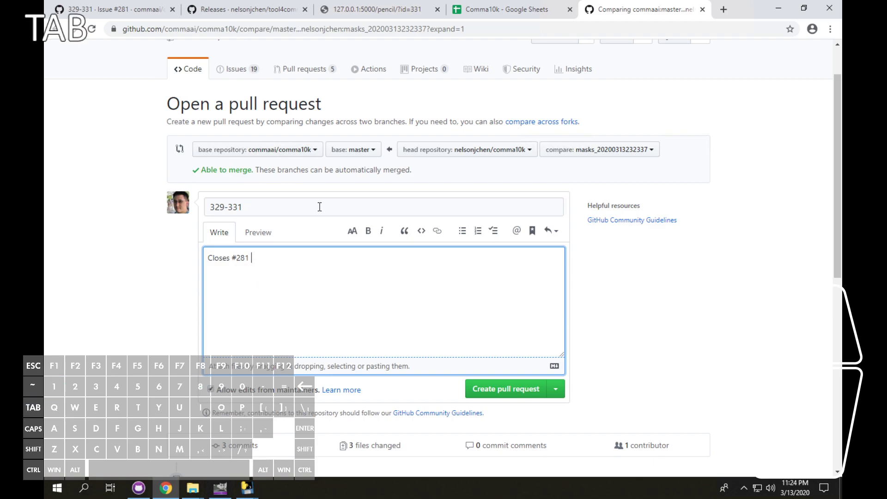
left_click(514, 399)
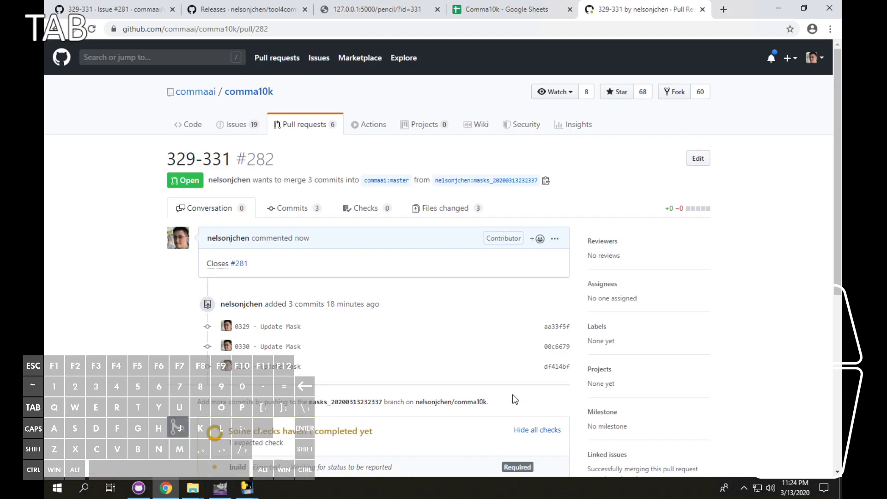
Examine the new pull request's description, its commits and the status of its required checks
scroll(433, 300, "down", 2)
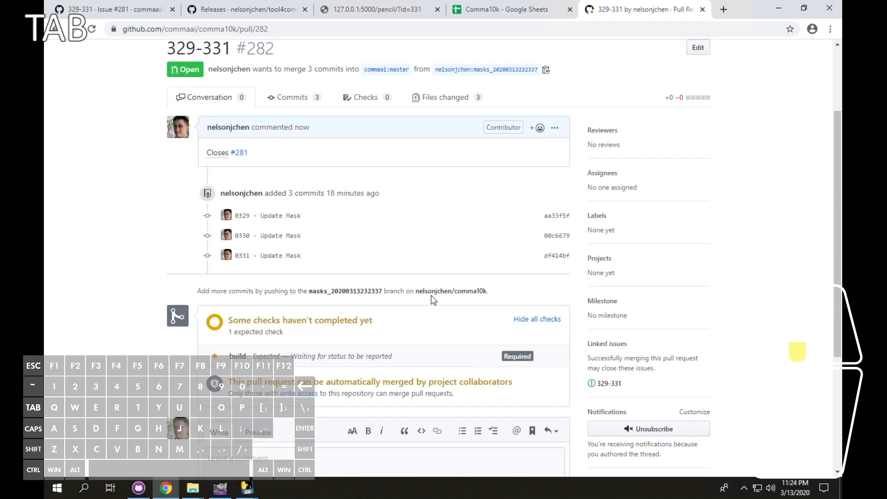
scroll(431, 295, "up", 2)
scroll(431, 295, "down", 1)
left_click(476, 155)
left_click(211, 199)
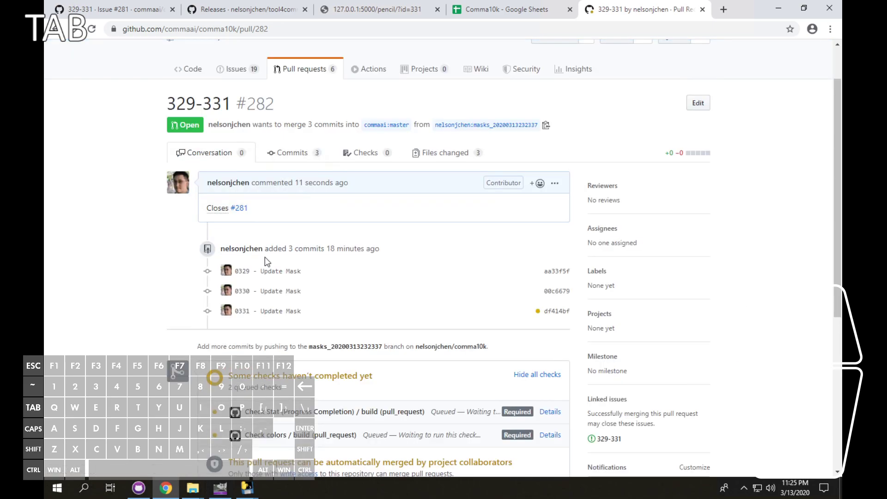
scroll(265, 257, "down", 1)
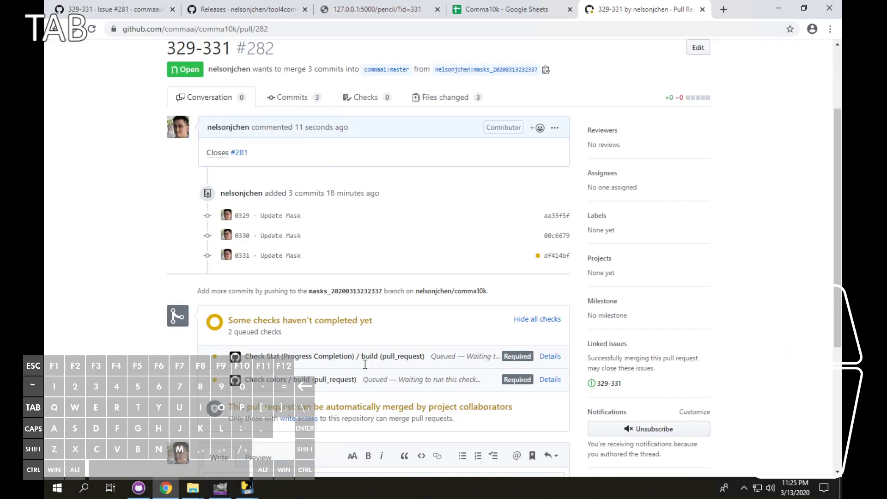
scroll(242, 328, "up", 1)
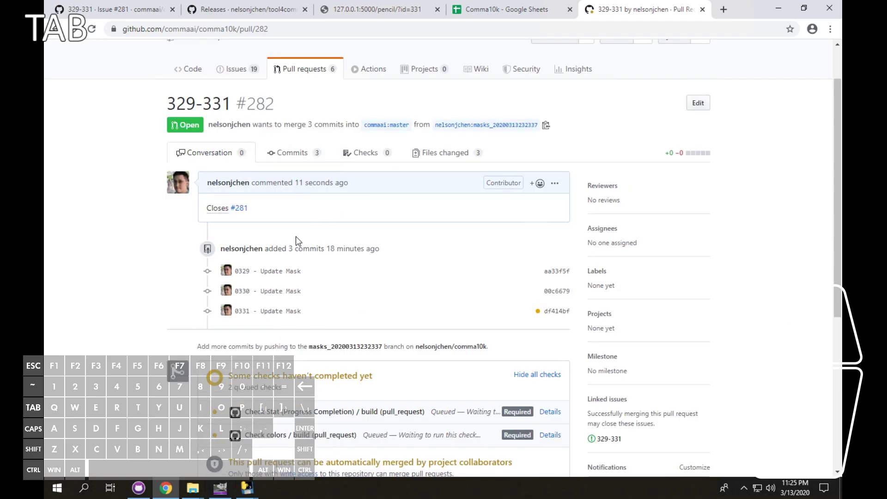
scroll(259, 218, "up", 1)
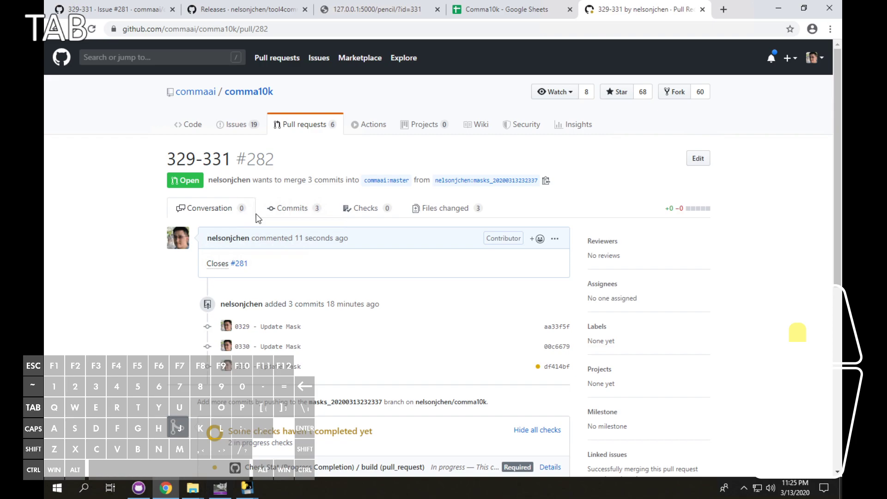
mouse_move(220, 490)
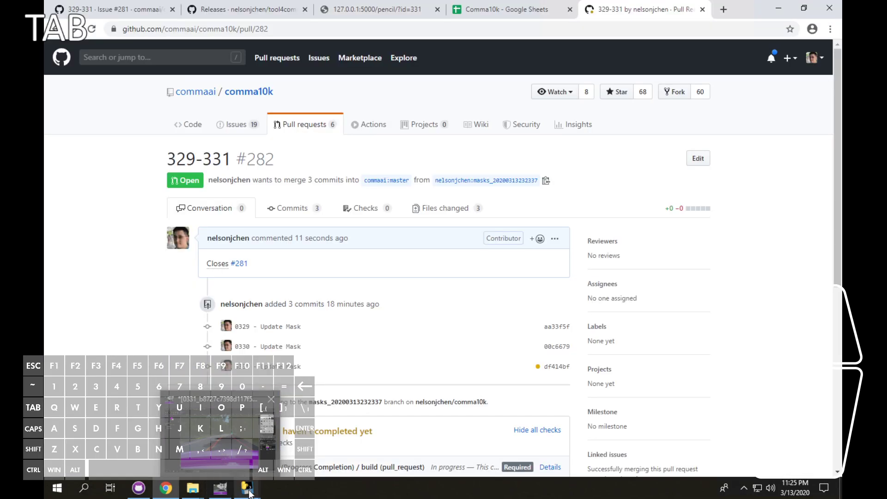
left_click(247, 489)
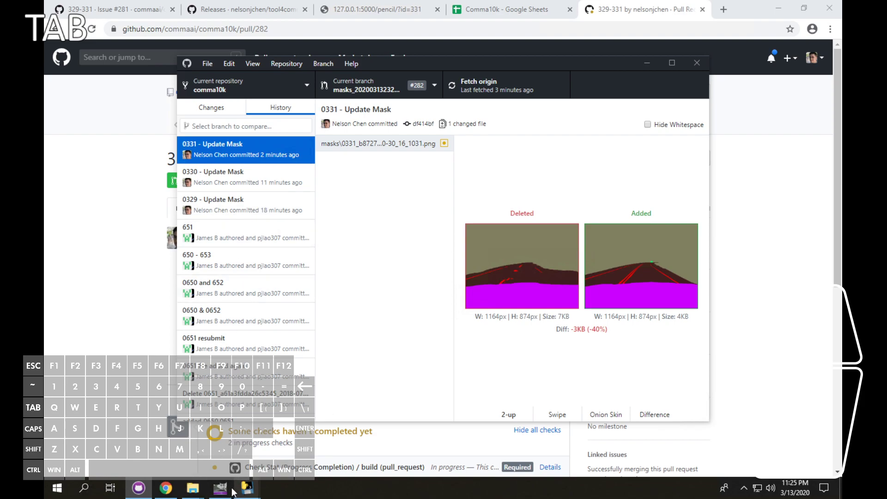
left_click(145, 493)
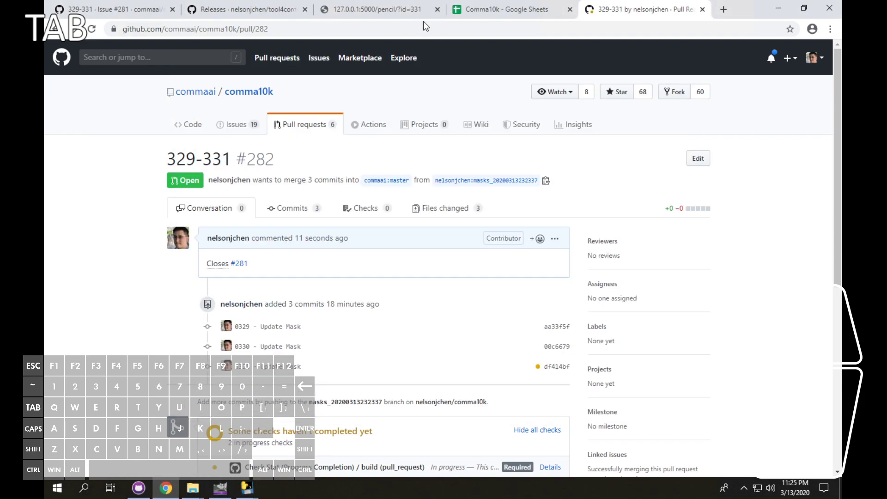
left_click(376, 14)
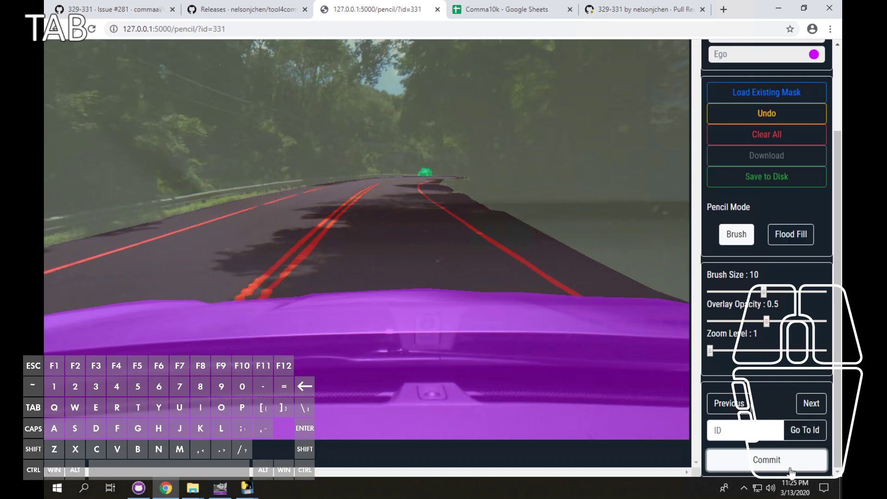
left_click(138, 488)
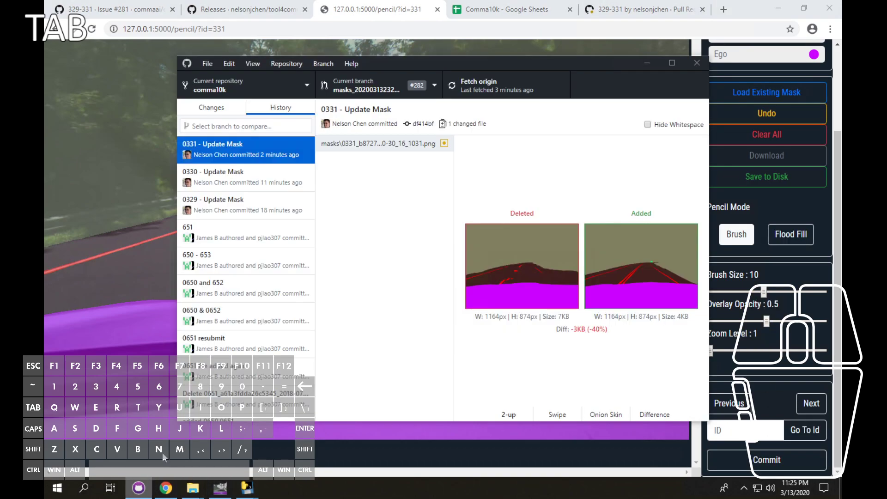
left_click(270, 62)
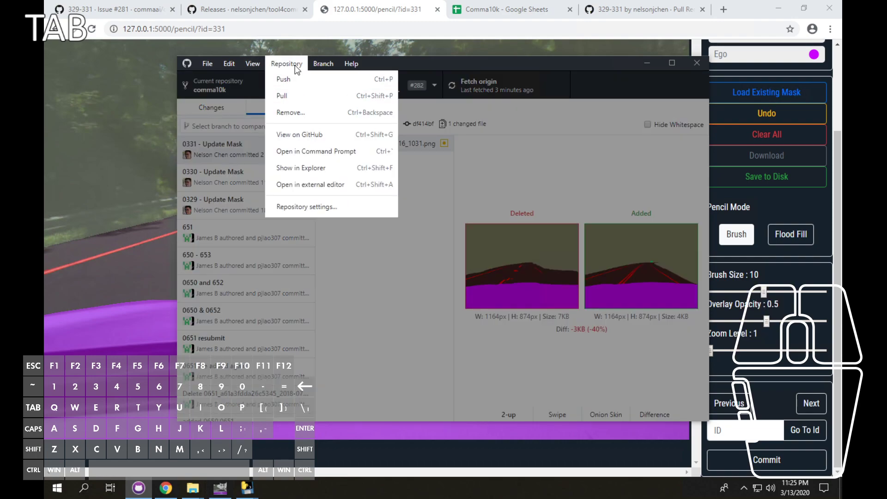
left_click(295, 66)
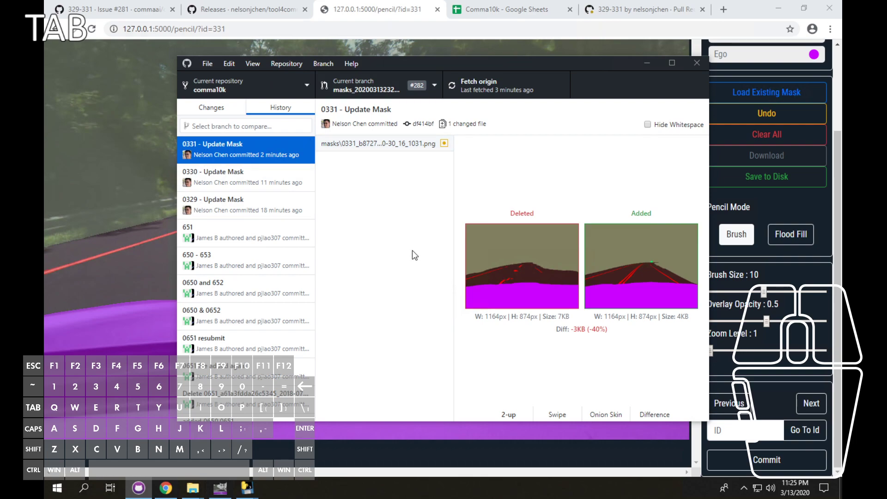
left_click(452, 495)
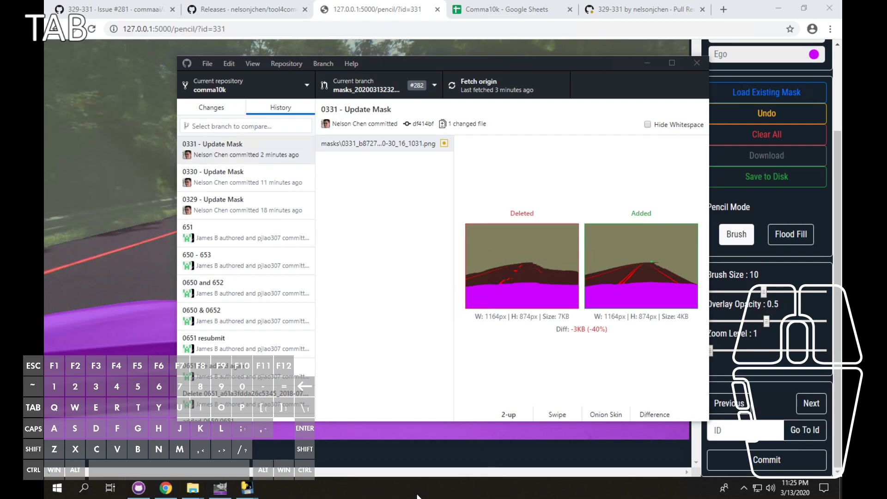